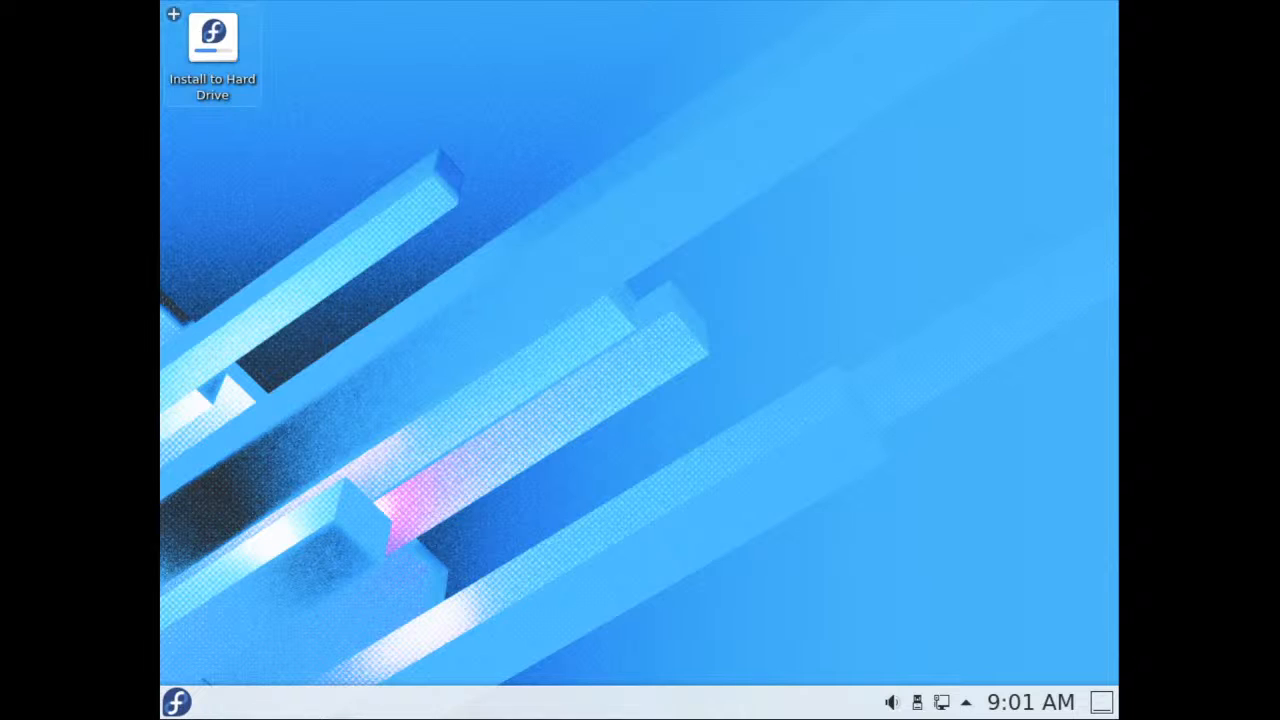
Step: Launch the 'Install to Hard Drive' installer from the live desktop
double_click(249, 83)
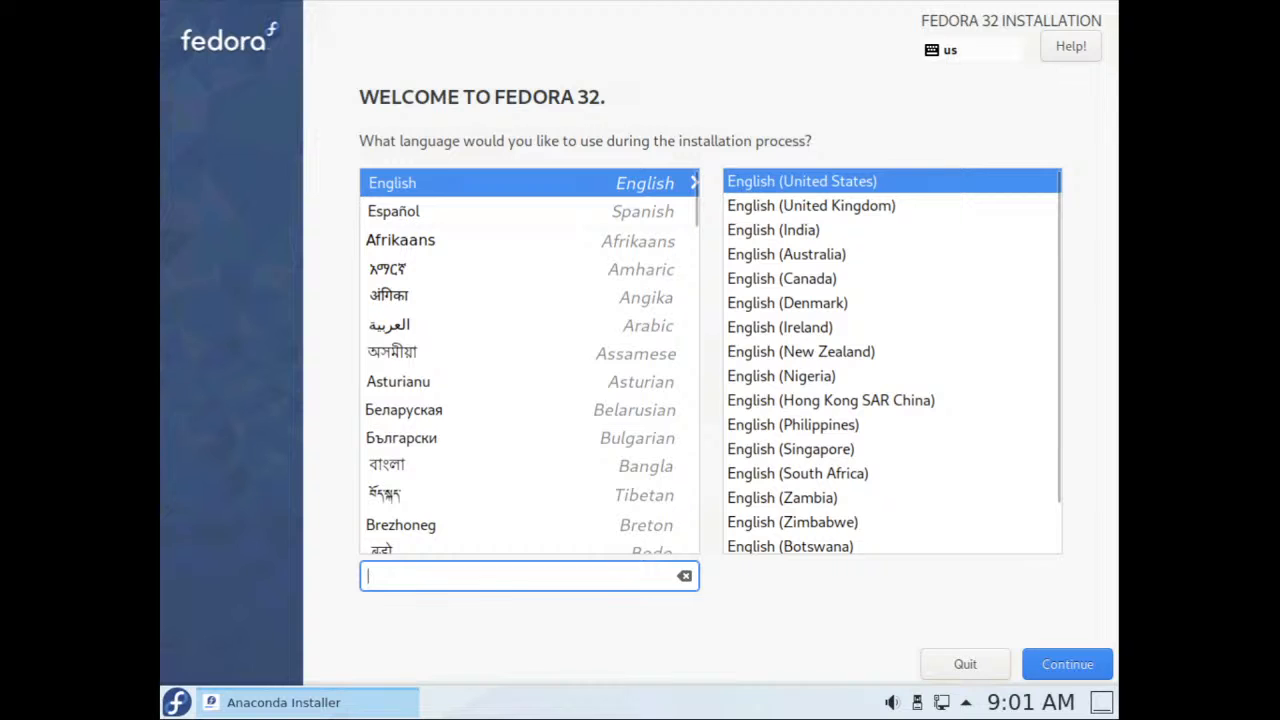
Step: Keep English (United States) and confirm the 50 GiB disk with automatic partitioning
left_click(1067, 664)
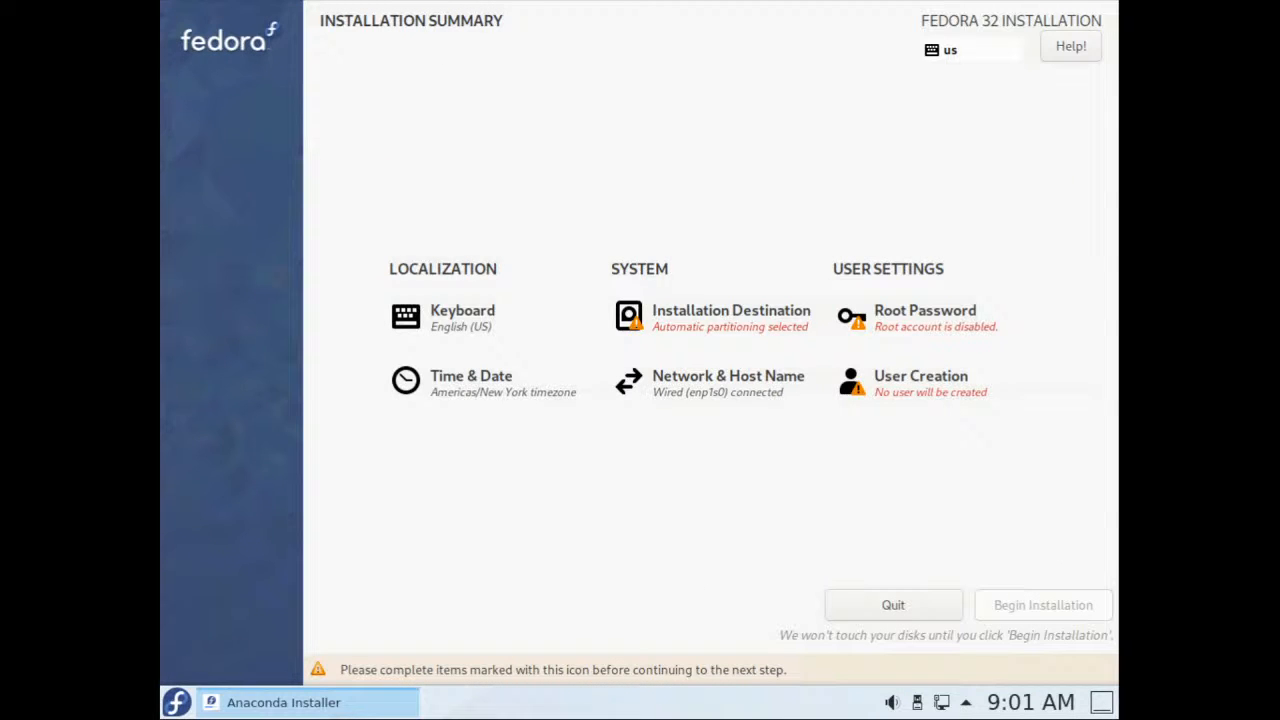
left_click(712, 318)
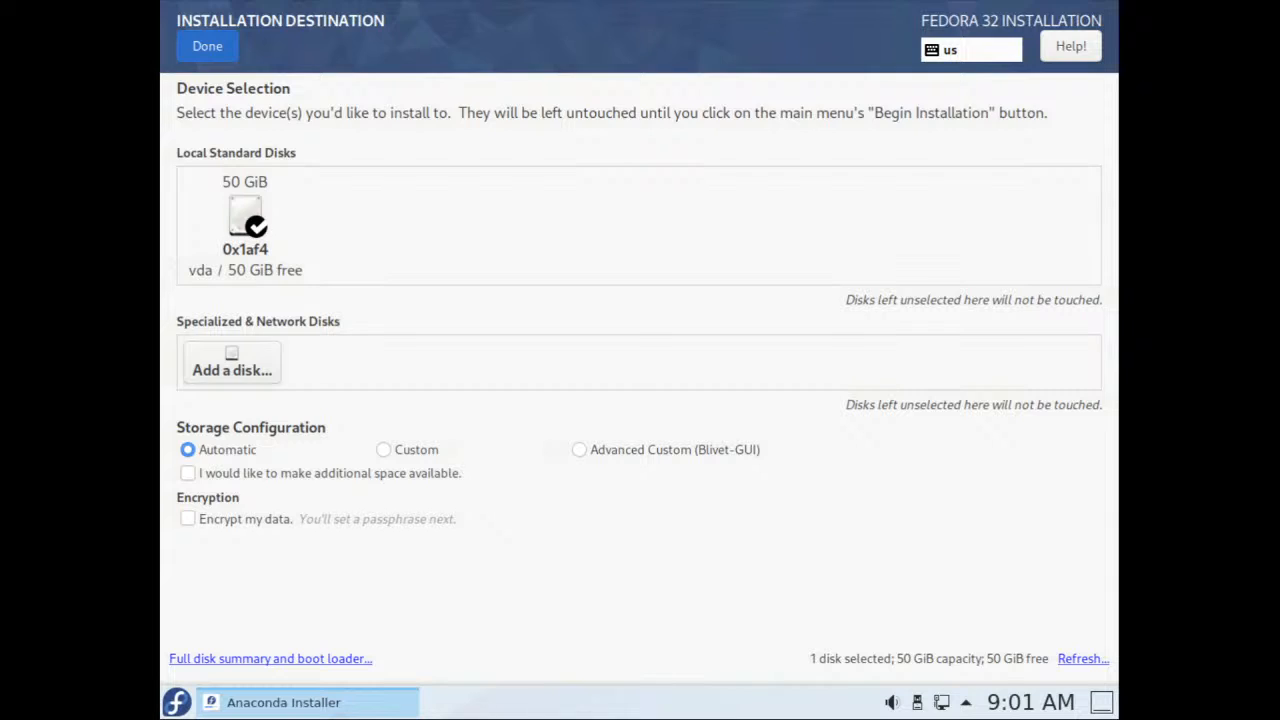
left_click(207, 46)
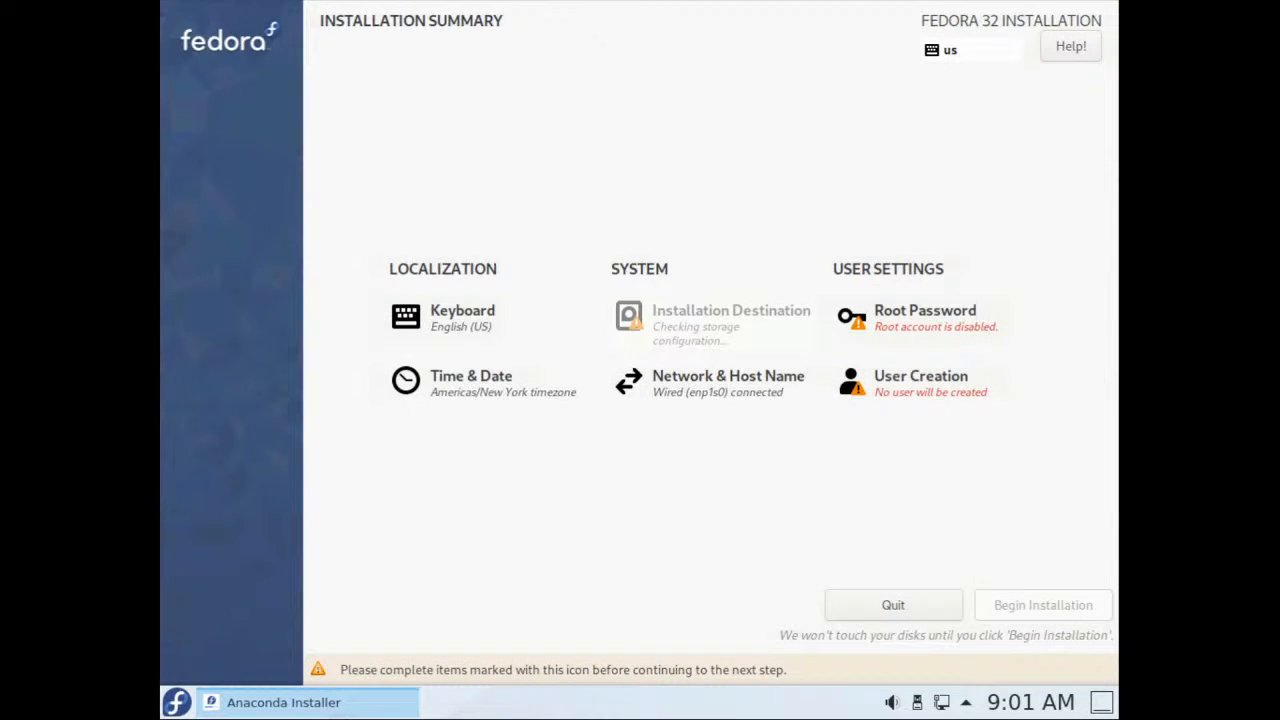
left_click(712, 383)
Step: Replace the host name with liger-vm.lan, apply it, and return to the summary
double_click(386, 137)
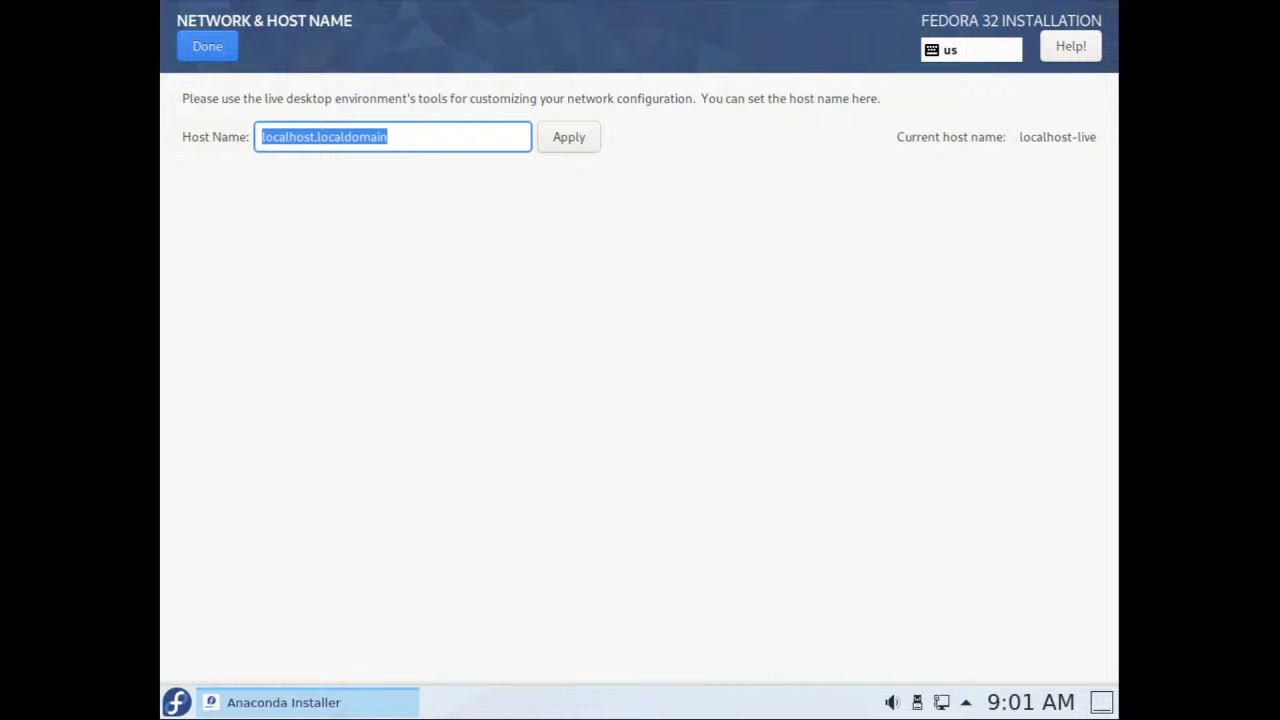
type("videorig")
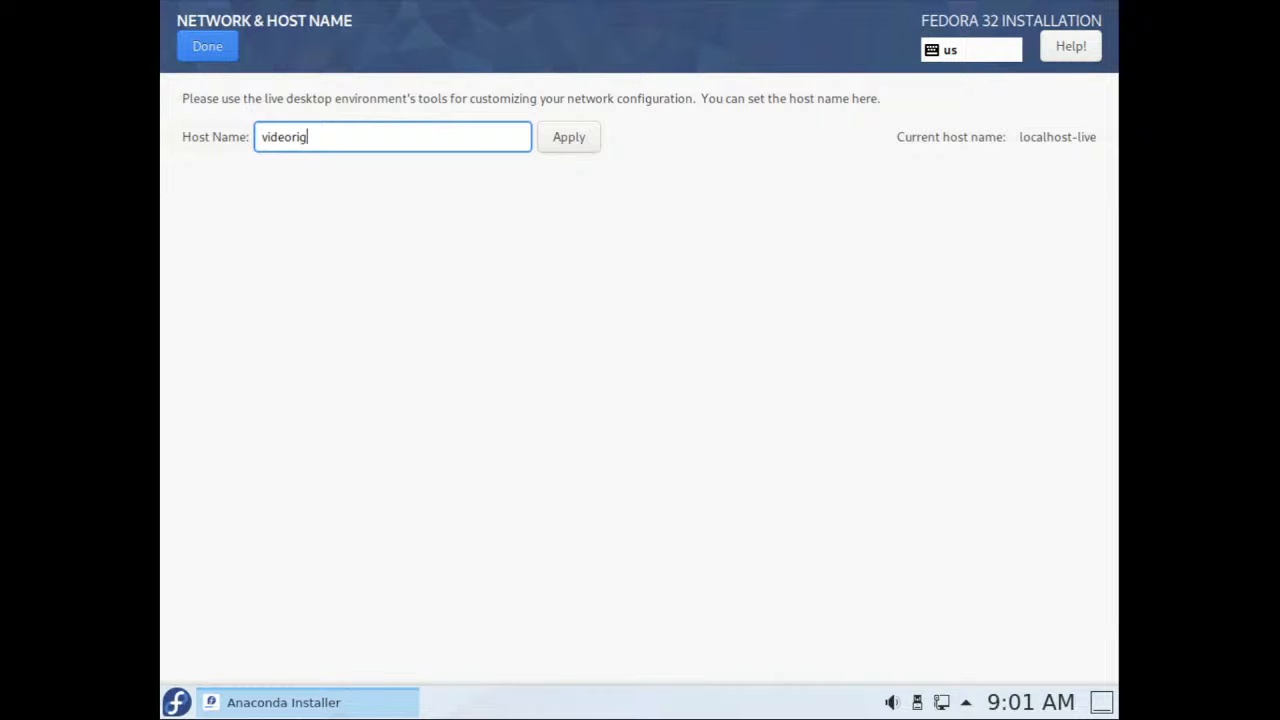
key("BackSpace")
key("BackSpace")
key("BackSpace")
key("BackSpace")
key("BackSpace")
key("BackSpace")
key("BackSpace")
key("BackSpace")
type("hho")
key("BackSpace")
key("BackSpace")
key("BackSpace")
type("liger-")
type("box")
type(".")
key("BackSpace")
key("BackSpace")
key("BackSpace")
key("BackSpace")
type("vm.lan")
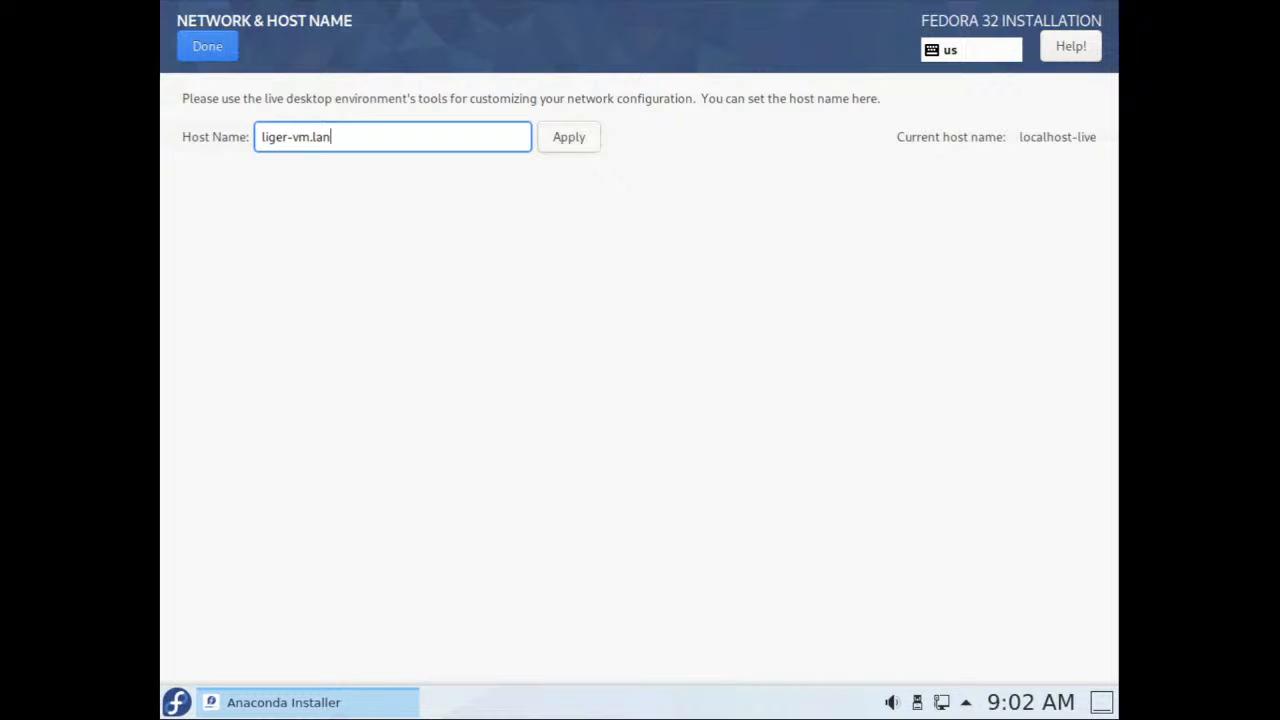
left_click(569, 137)
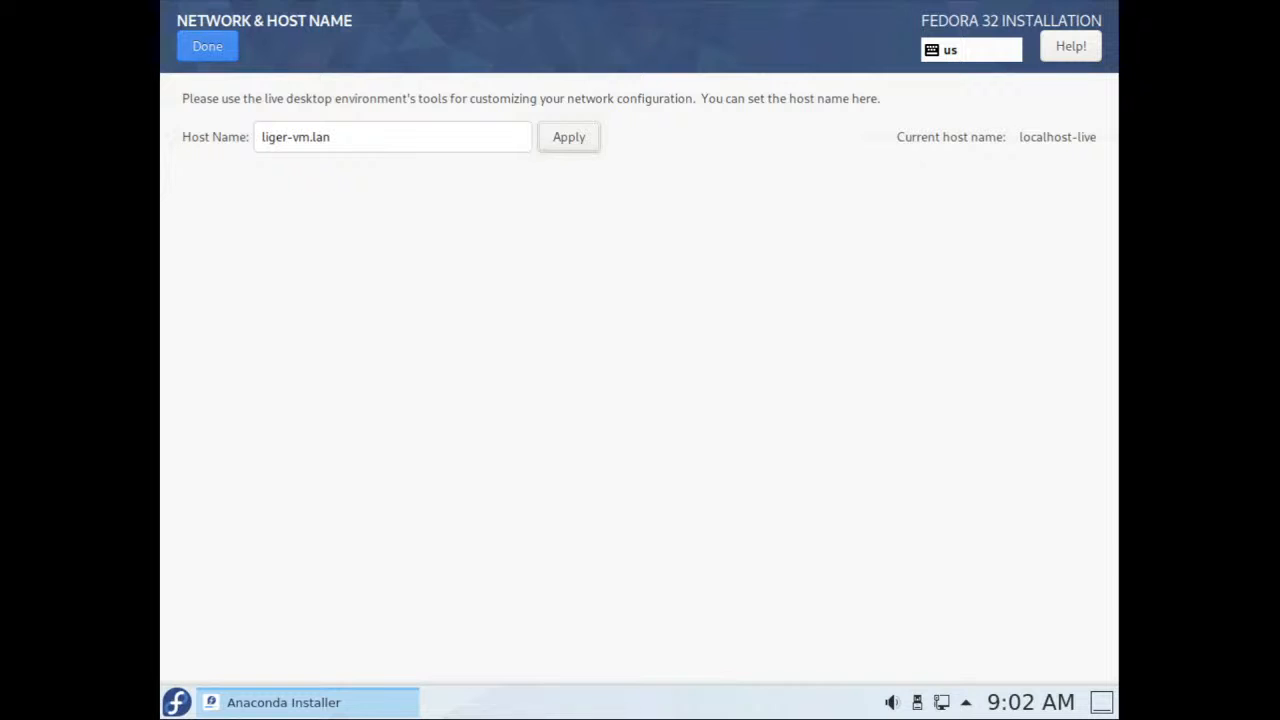
left_click(207, 46)
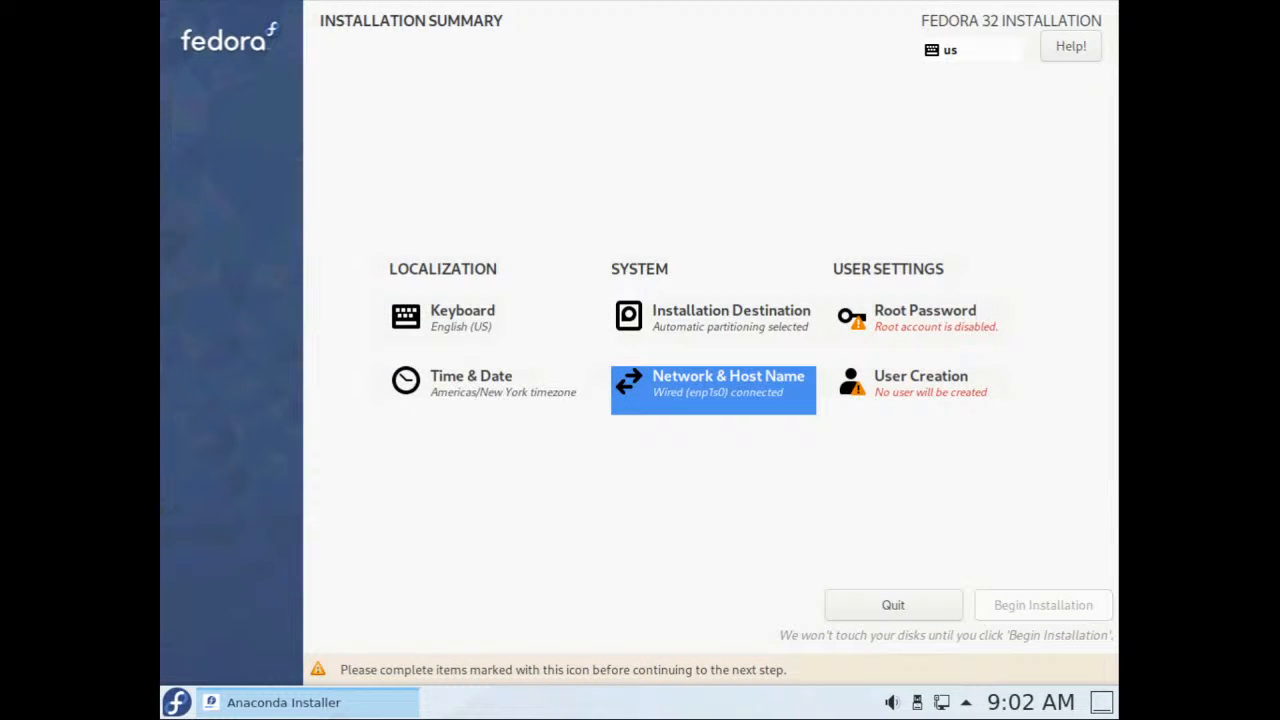
Step: Enter the new user's full name and user name, and make the account an administrator
left_click(930, 384)
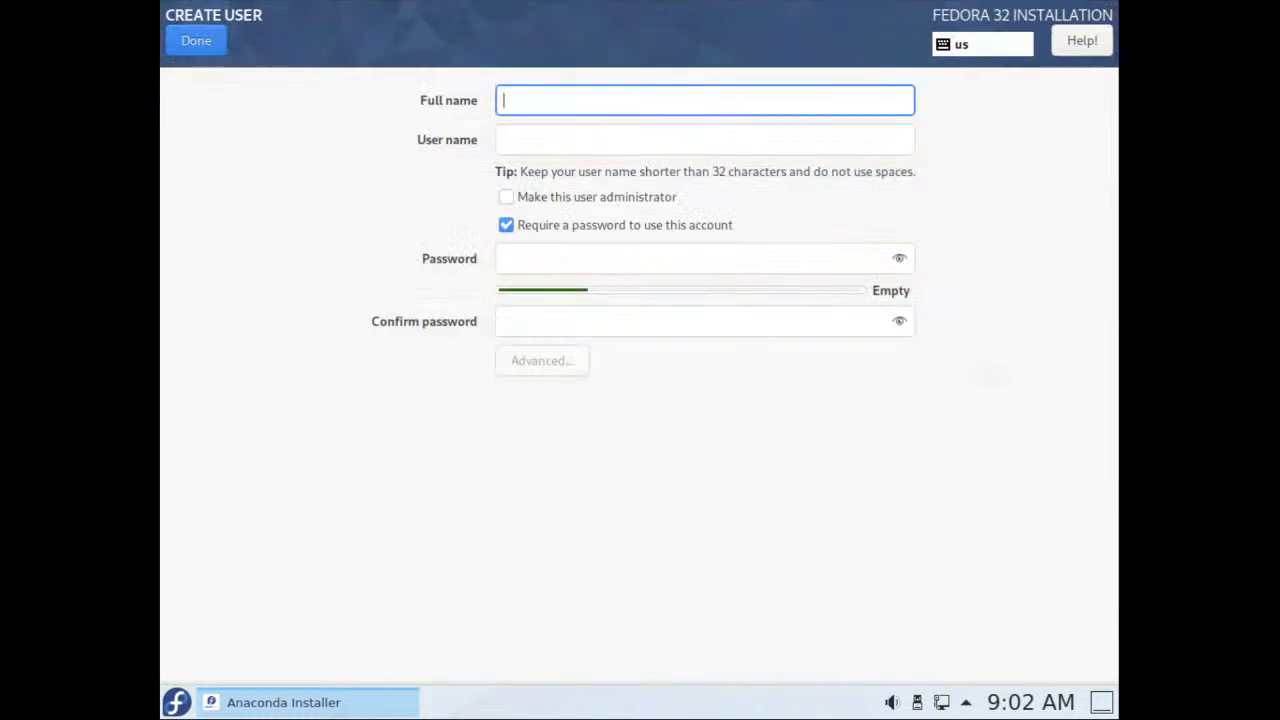
type("Timothy Roges")
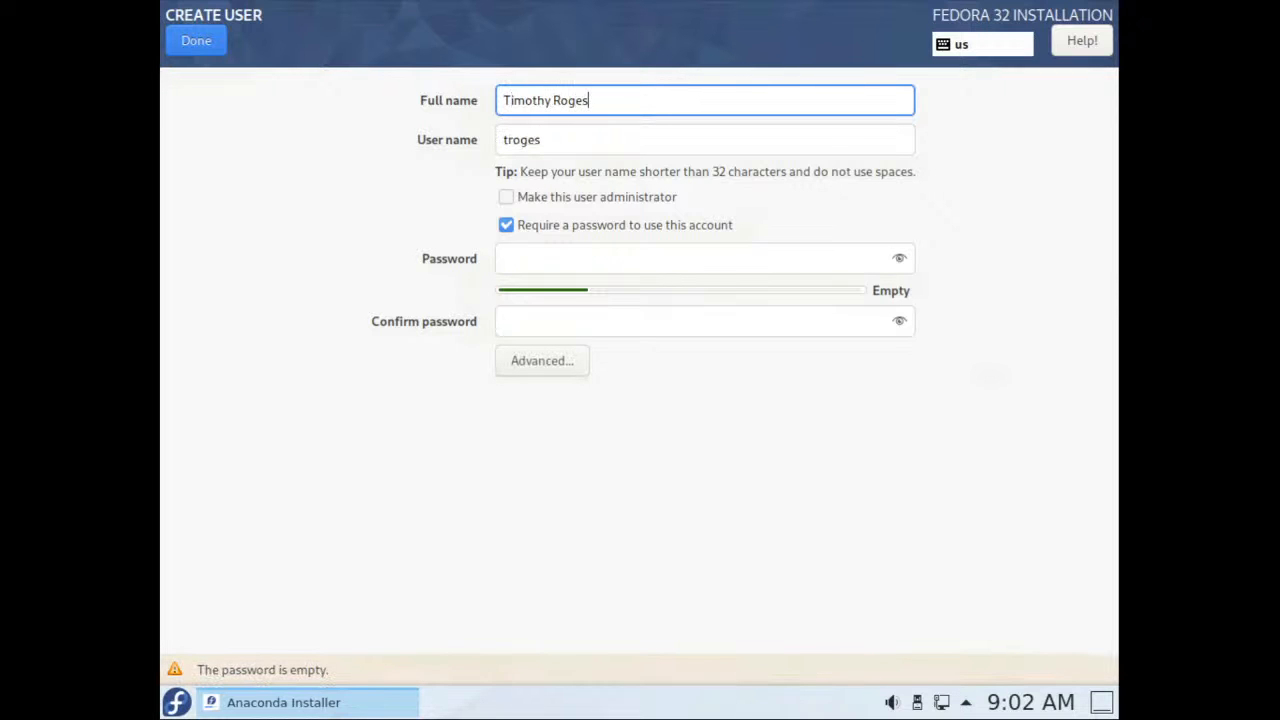
key("Tab")
type("hack13")
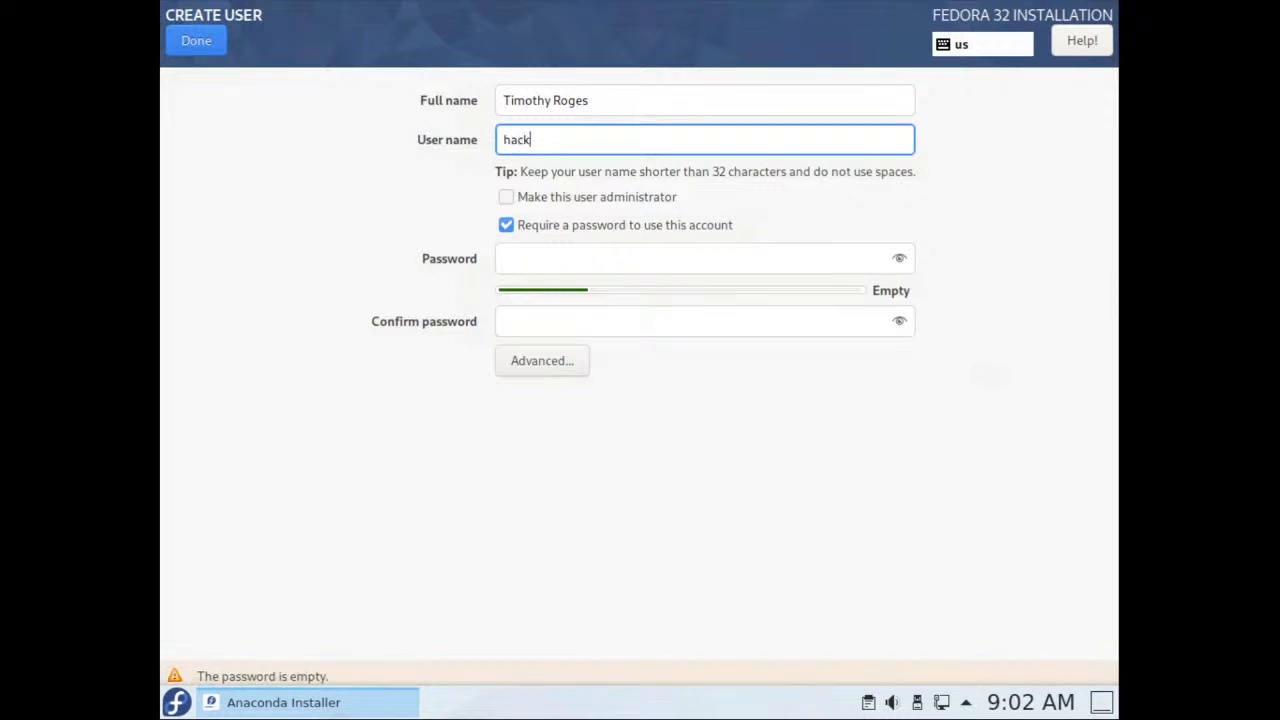
key("Tab")
key("space")
Step: Set and confirm the user's password, then finish user creation
key("Tab")
key("Tab")
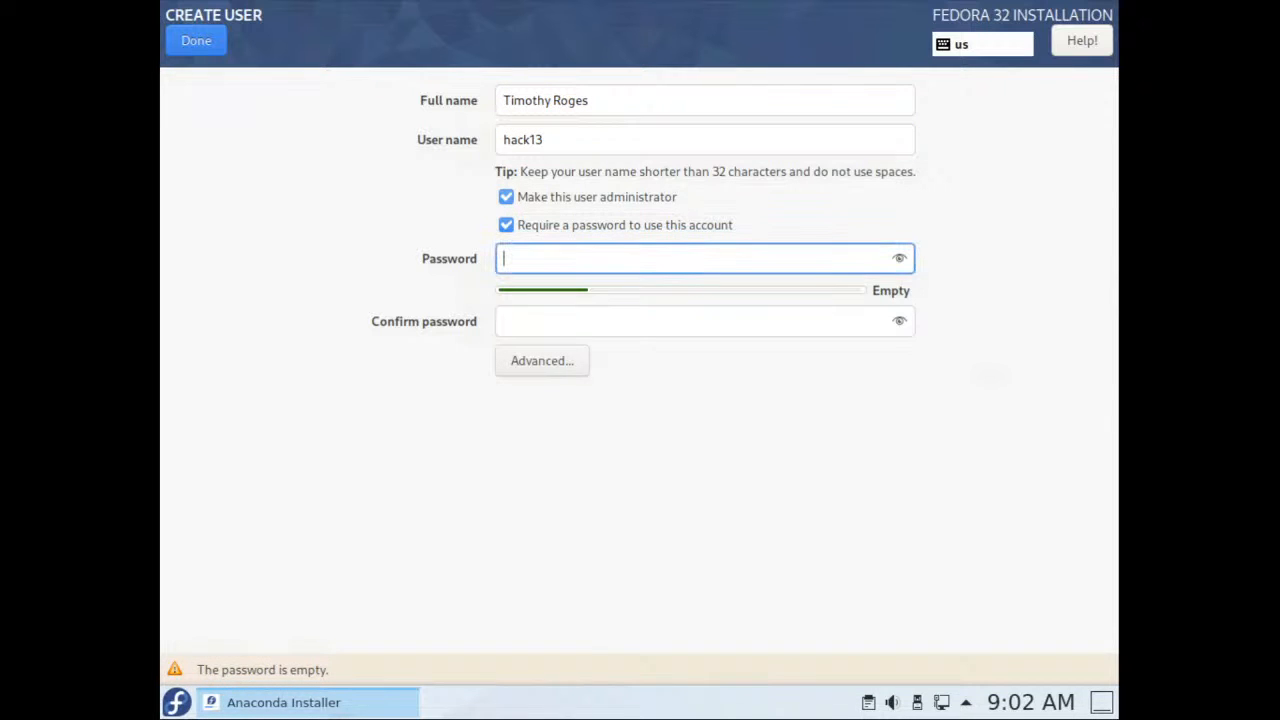
type("•")
key("BackSpace")
type("••••••")
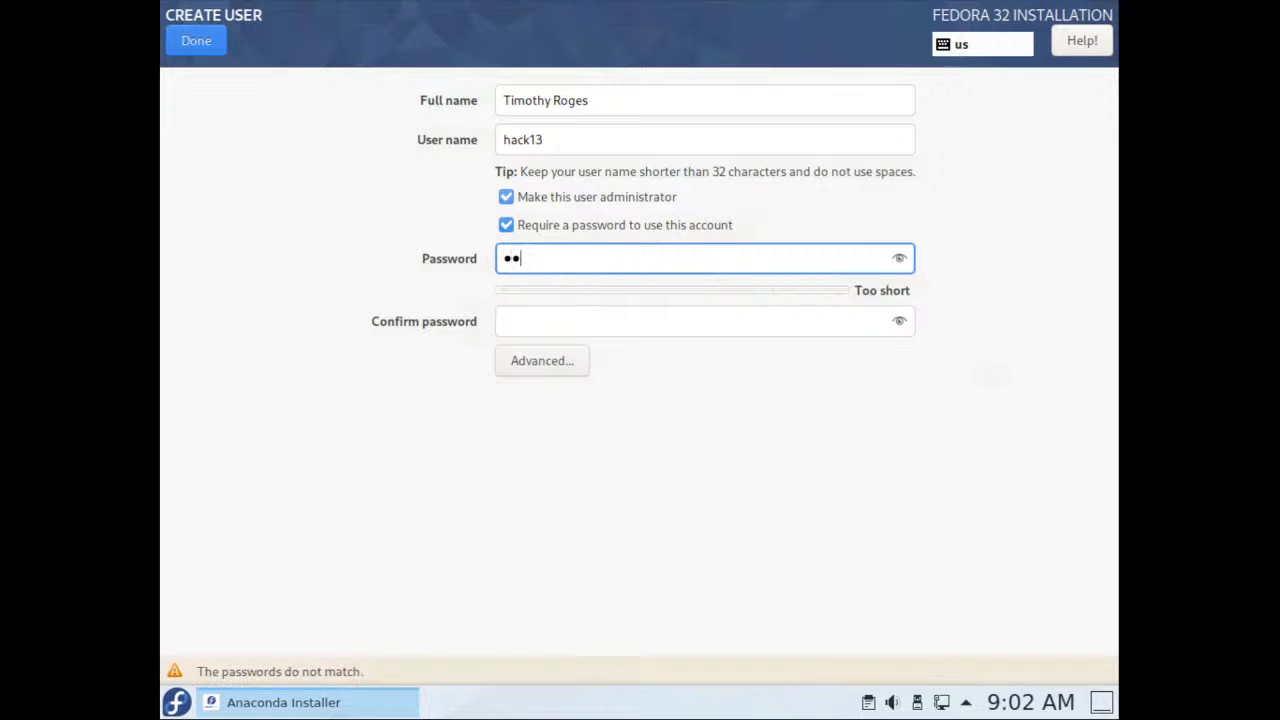
type("••••••")
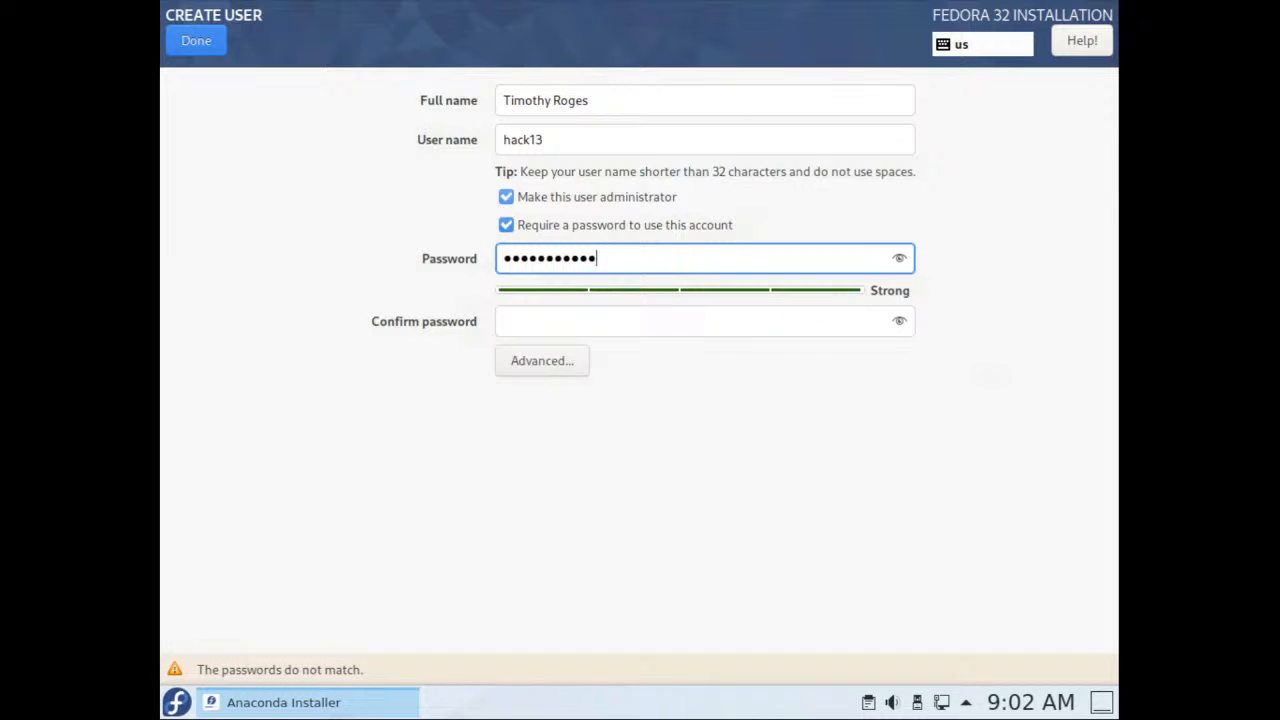
key("Tab")
type("•••••")
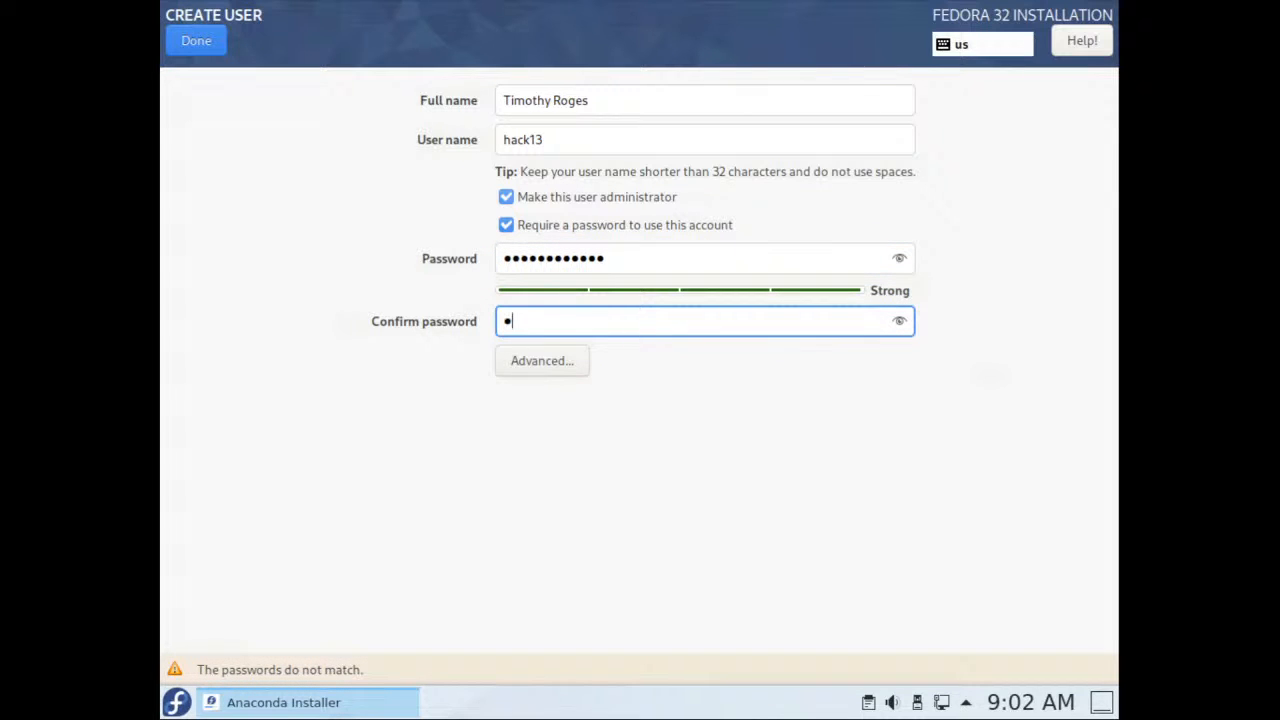
type("••••")
key("BackSpace")
key("BackSpace")
key("BackSpace")
key("BackSpace")
key("BackSpace")
key("BackSpace")
key("BackSpace")
key("BackSpace")
key("BackSpace")
type("•••••••••••")
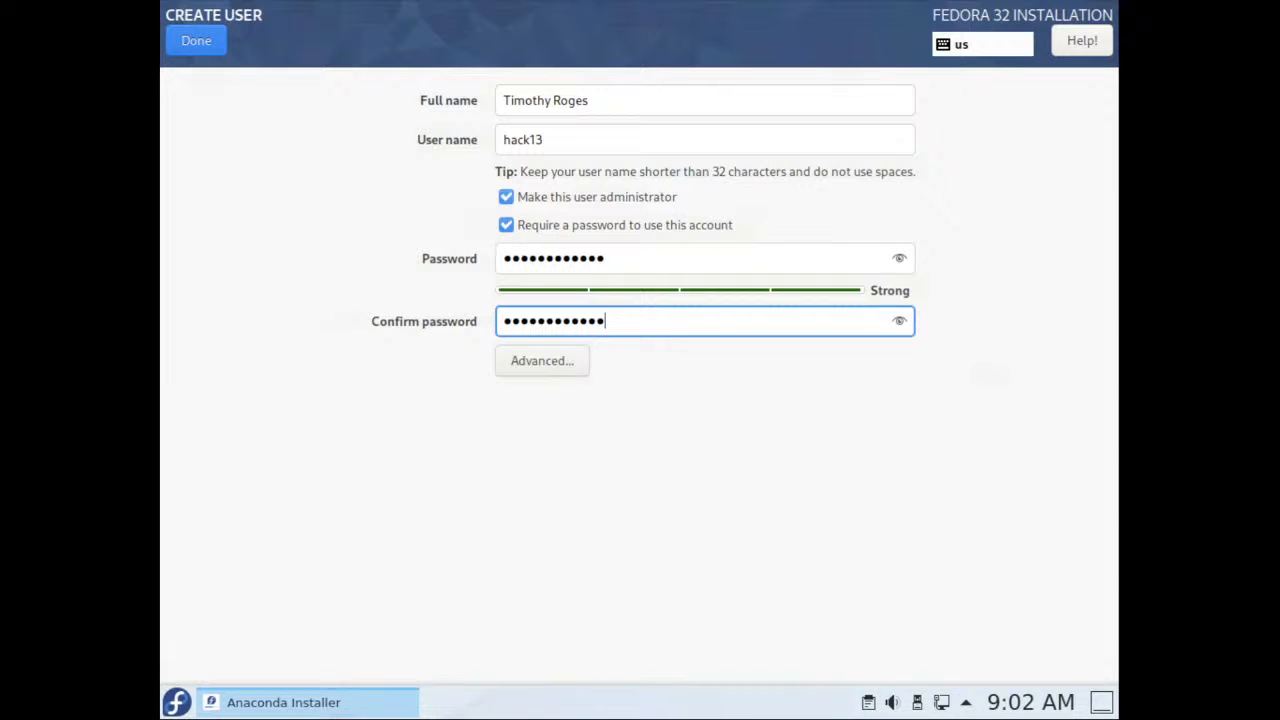
left_click(196, 41)
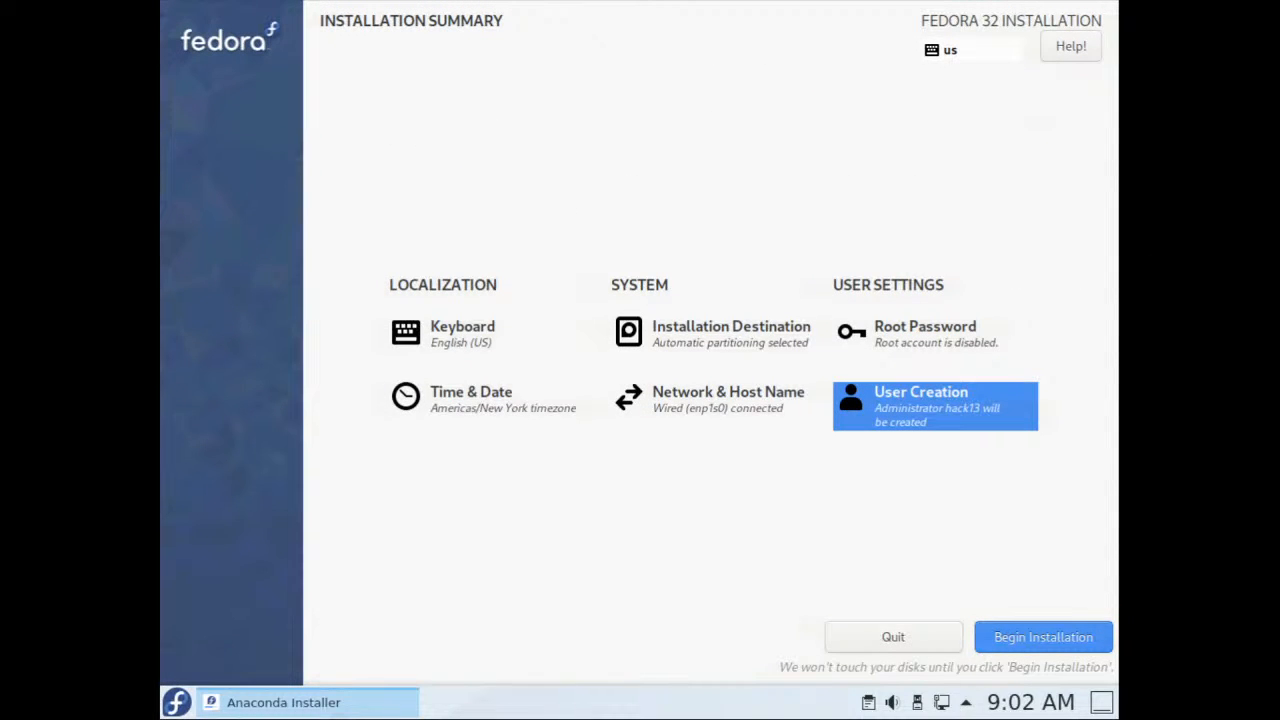
Step: Begin installing Fedora 32 onto the disk
left_click(1043, 637)
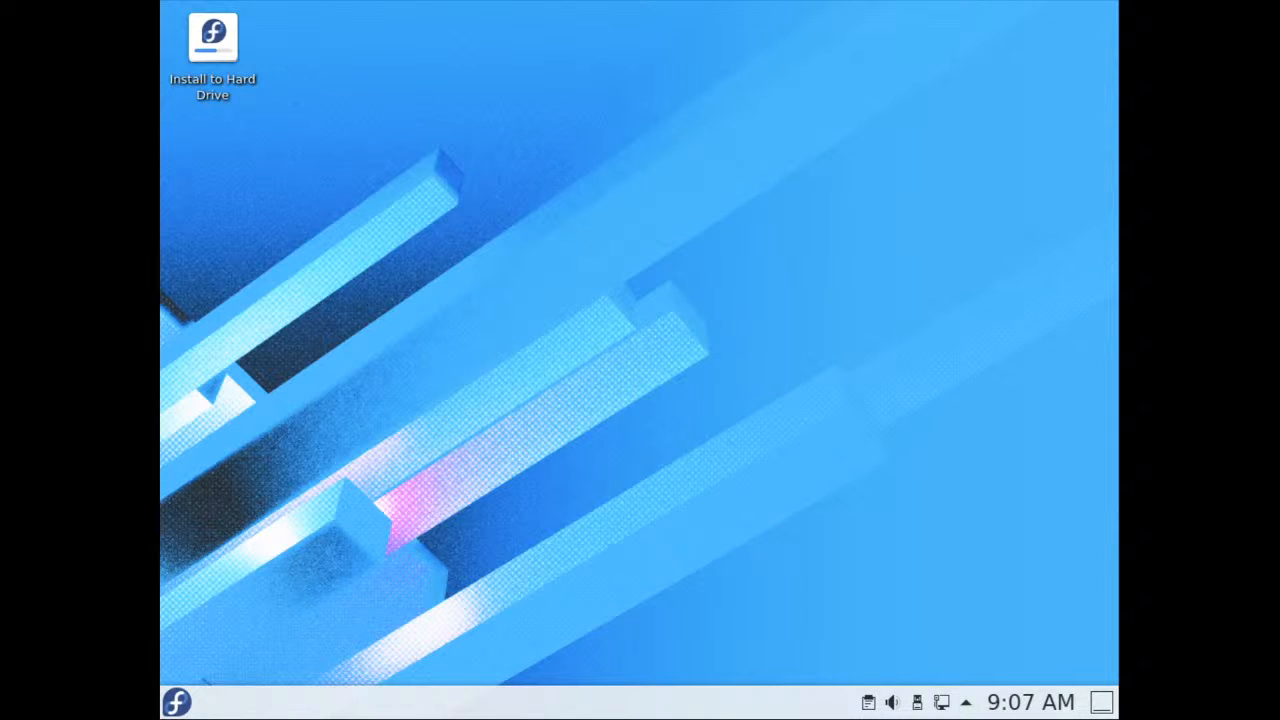
Step: Restart the live system from the launcher and show the VM console full screen
left_click(177, 702)
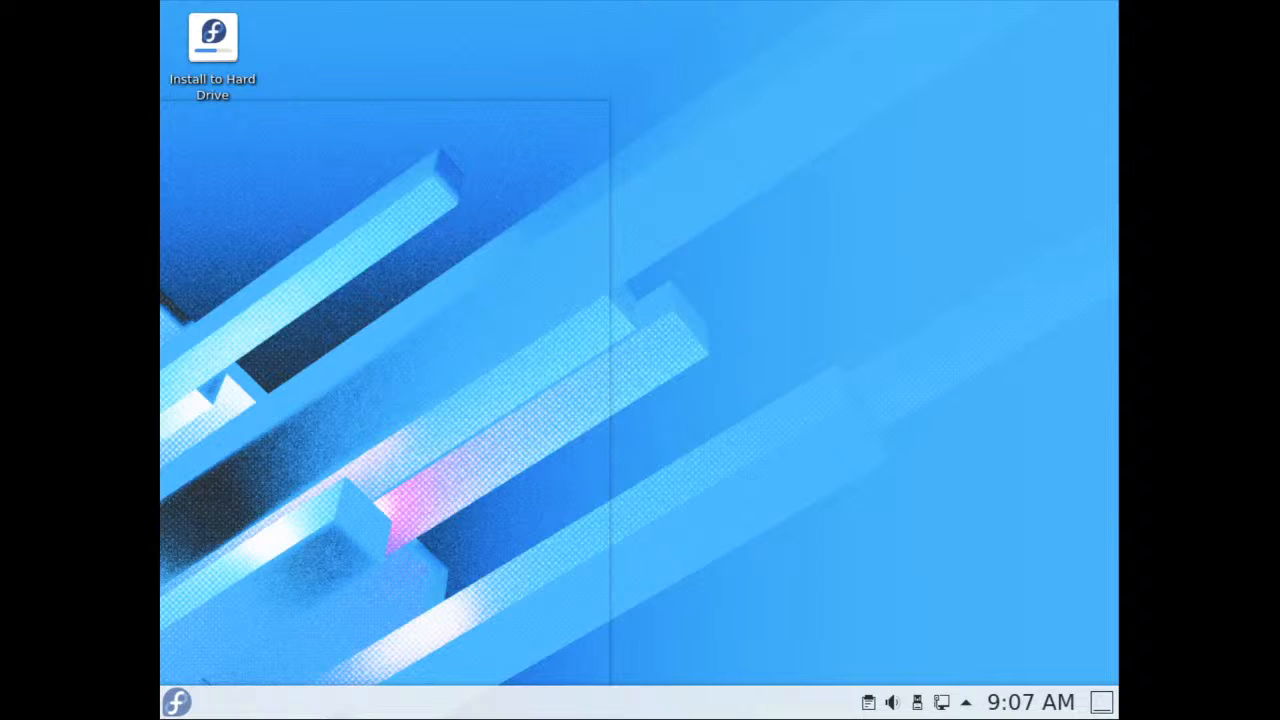
mouse_move(559, 636)
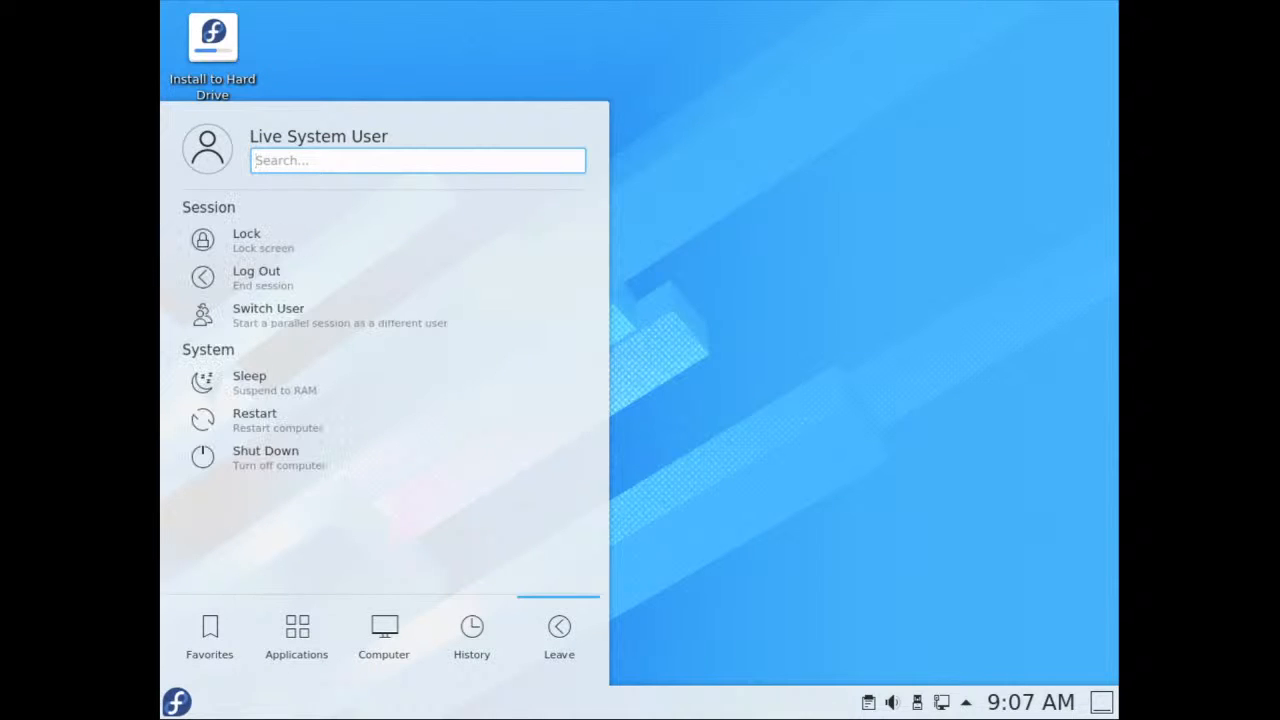
left_click(300, 420)
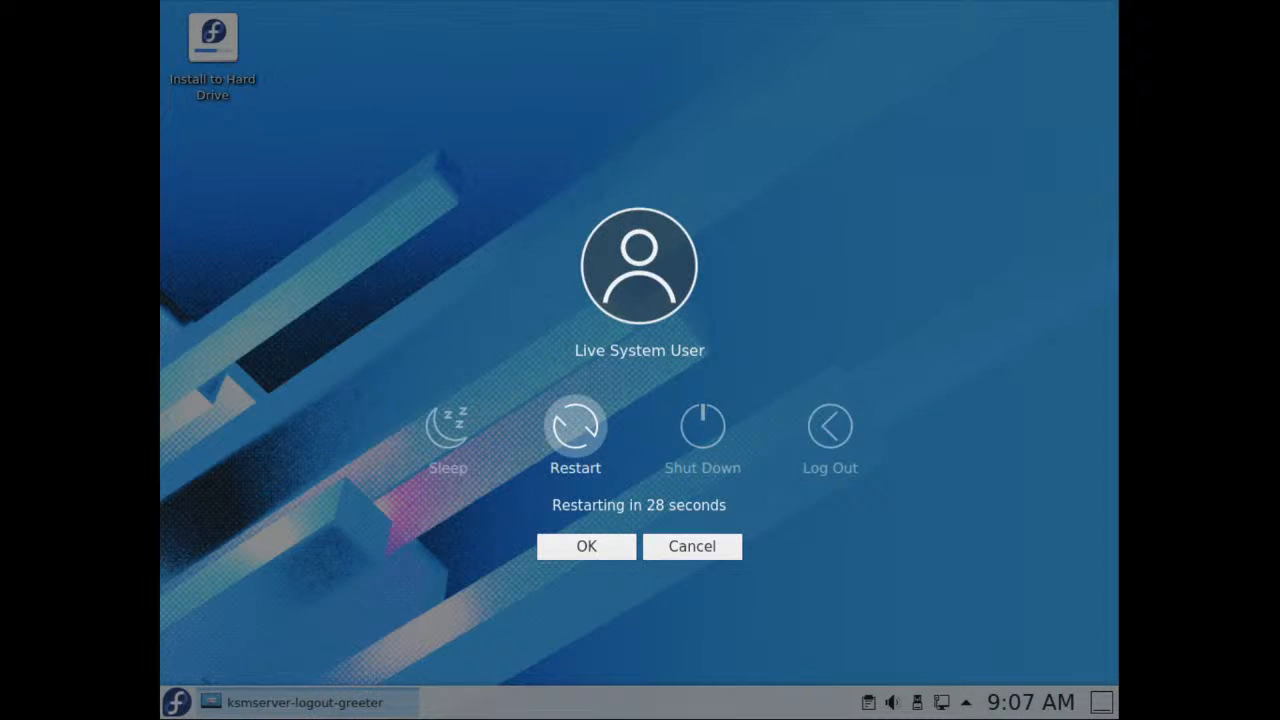
left_click(574, 427)
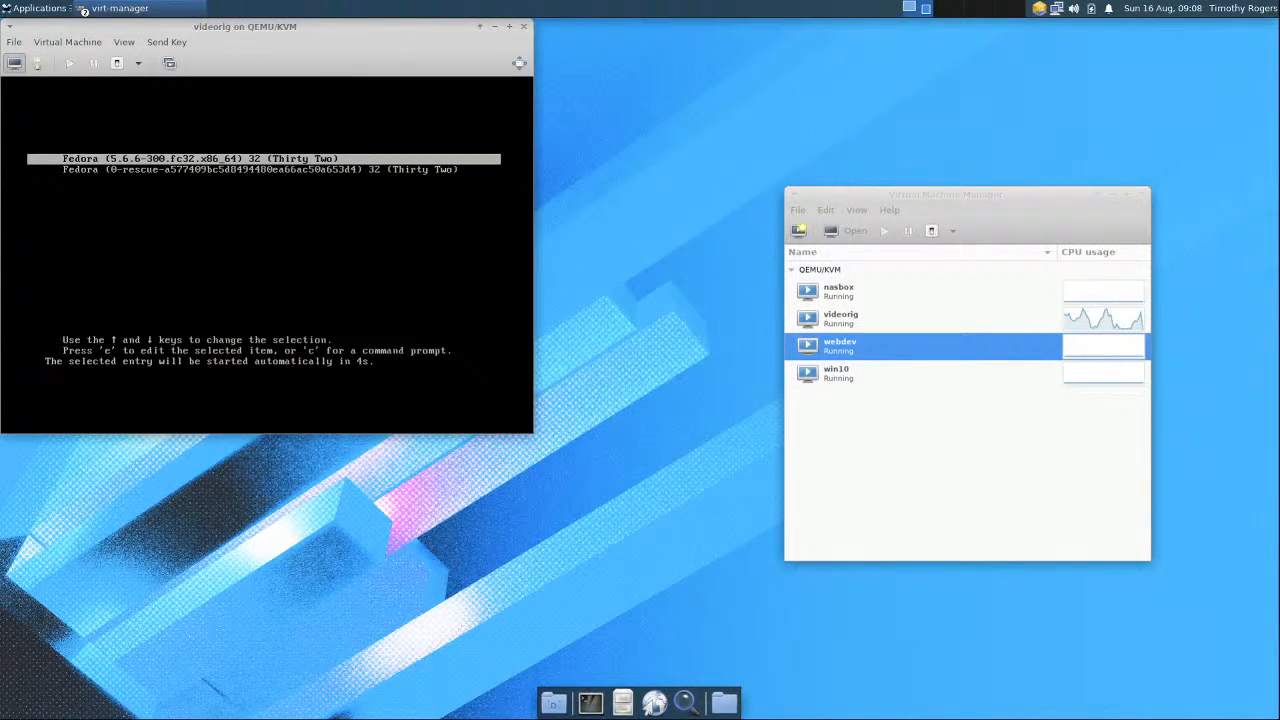
left_click(519, 63)
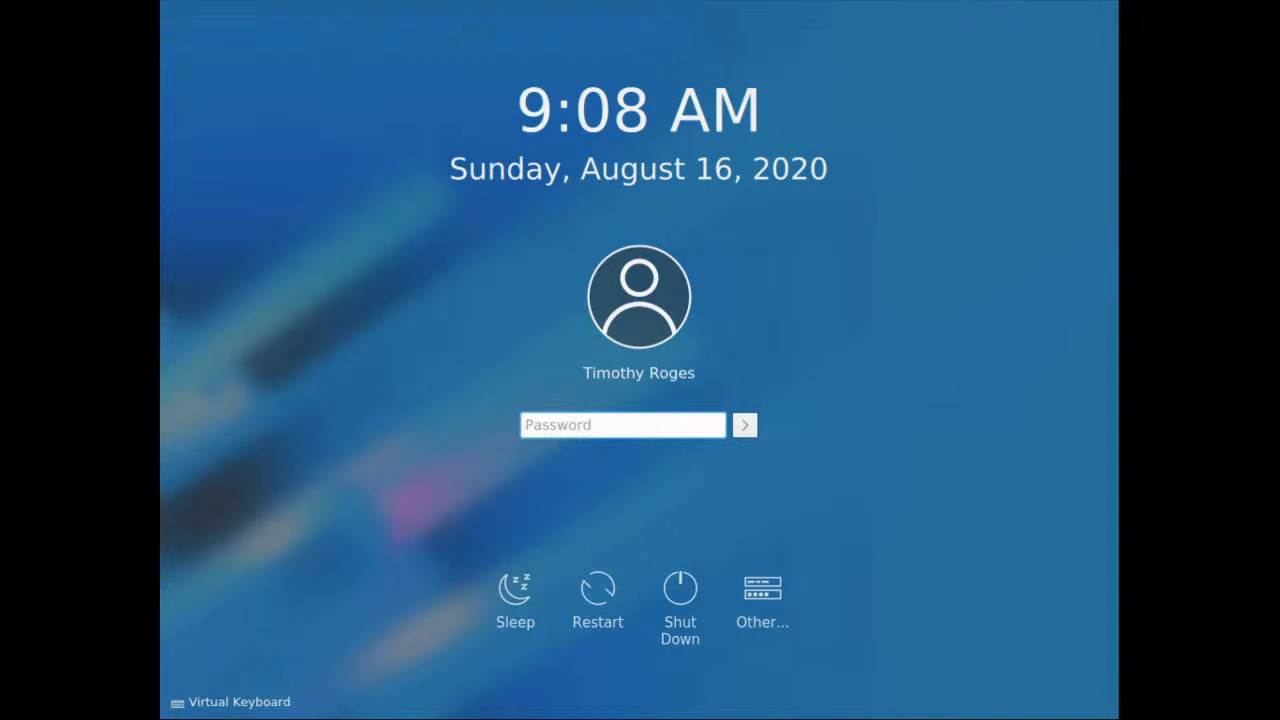
Step: Enter the account password at SDDM to sign in
type("••••••••••••")
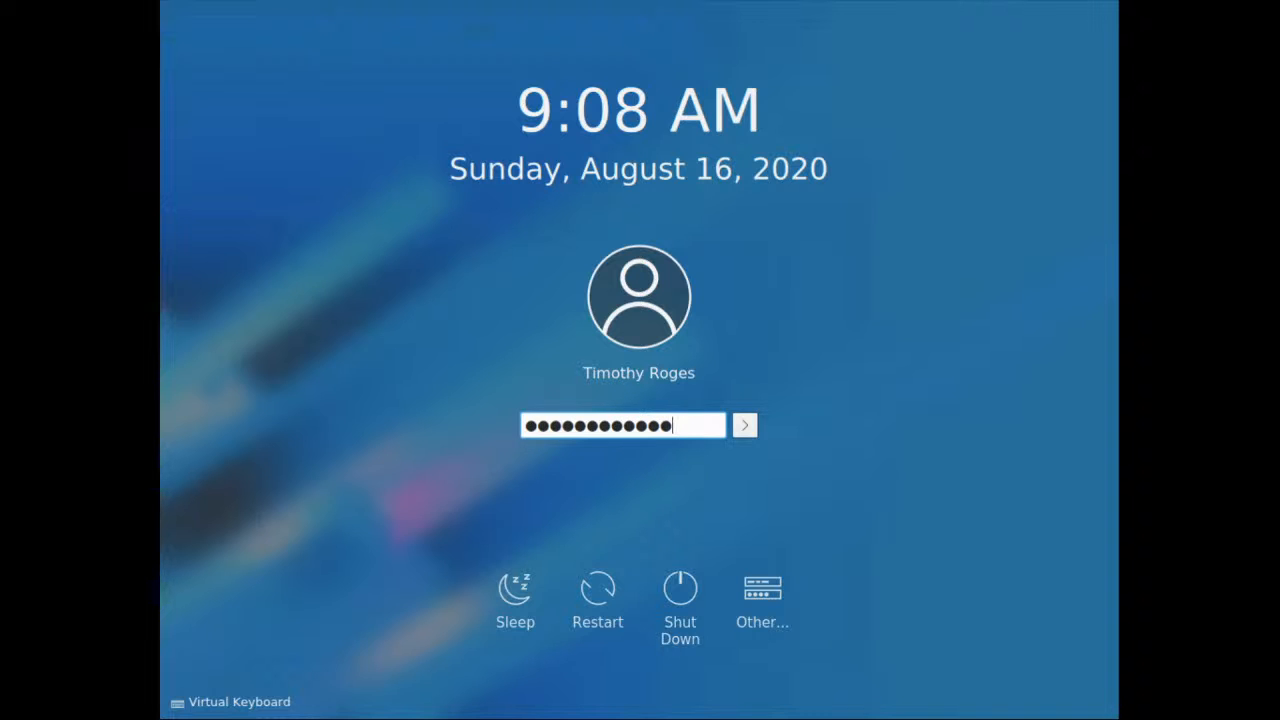
key("Return")
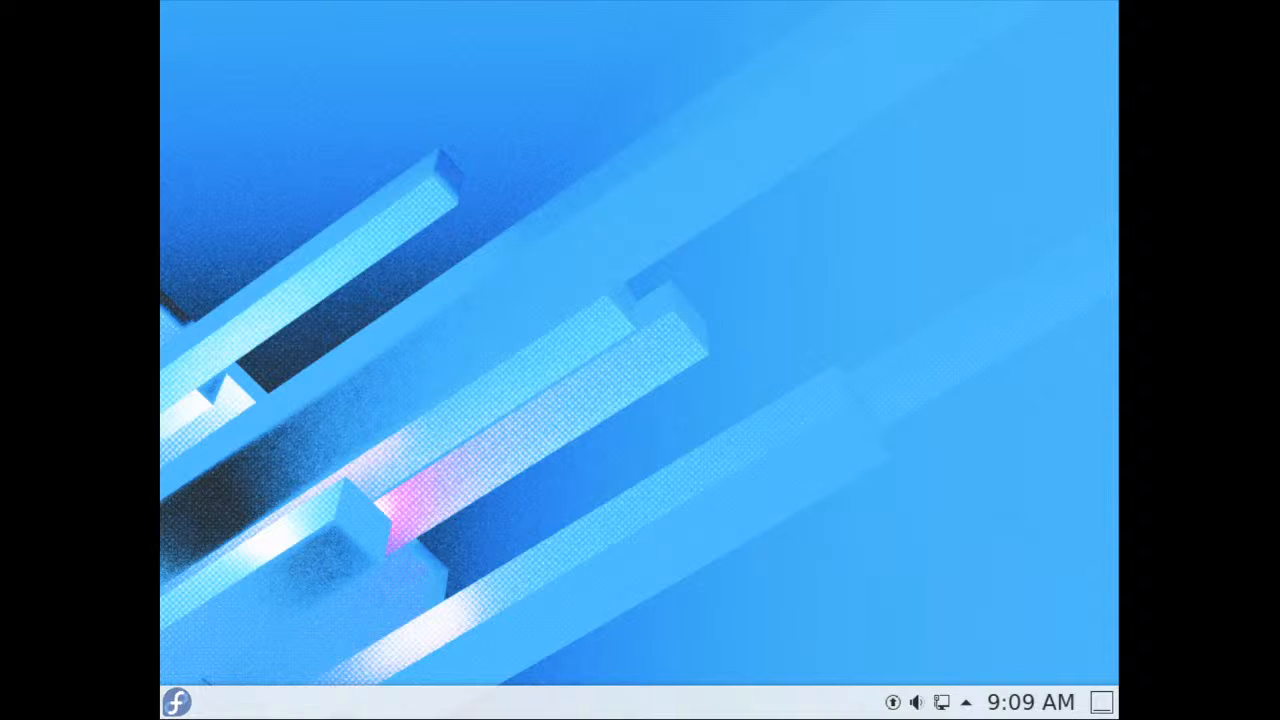
Step: Set the display resolution to 1920x1080 in System Settings and apply it
left_click(176, 702)
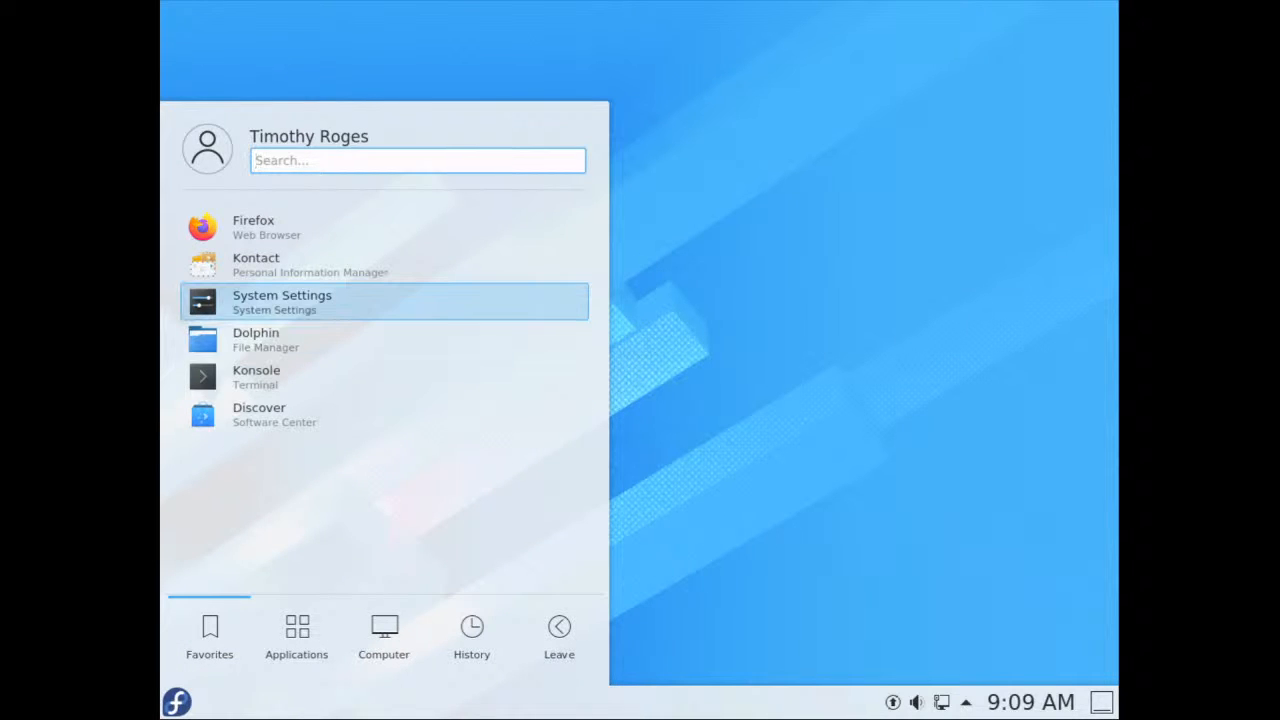
left_click(300, 303)
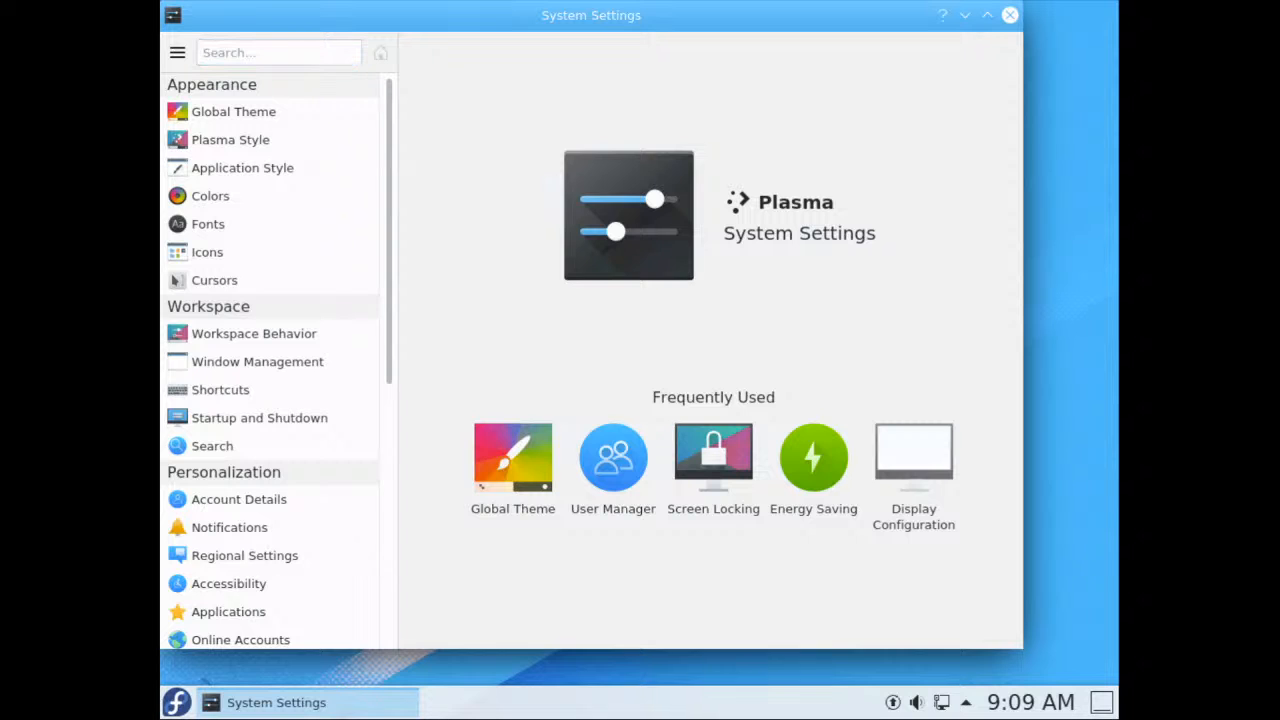
left_click(913, 460)
left_click(738, 329)
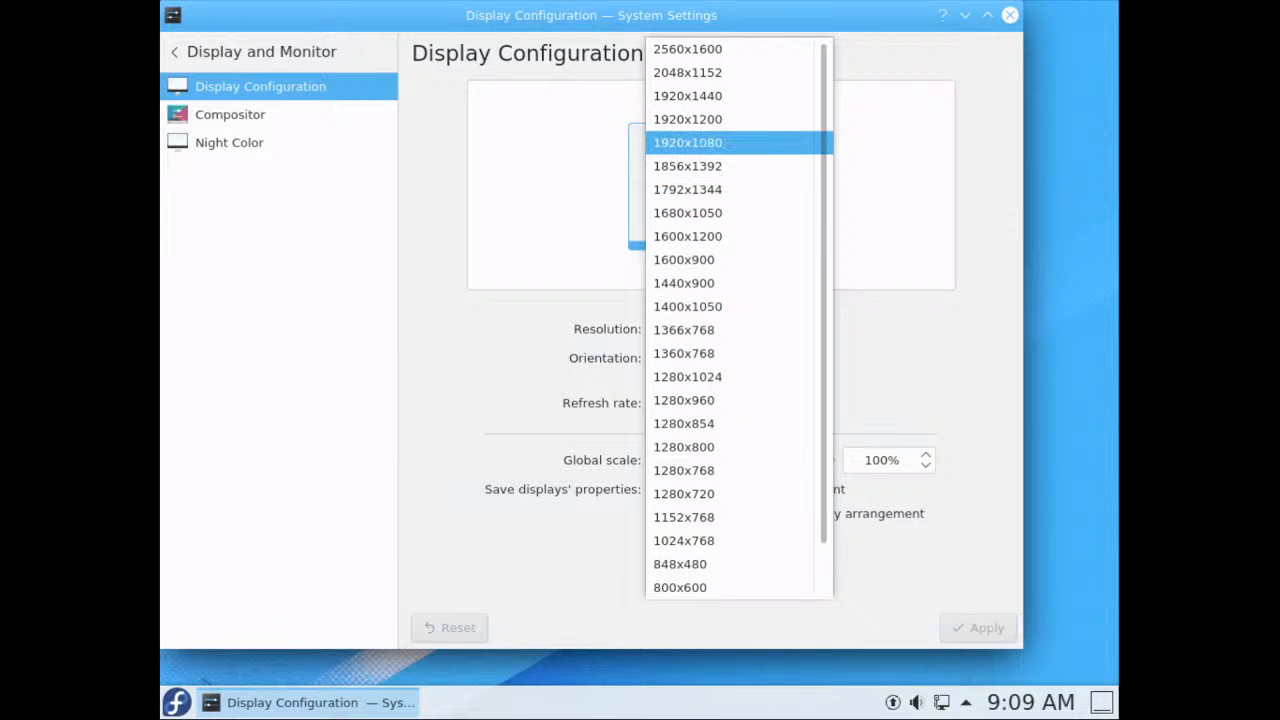
left_click(700, 142)
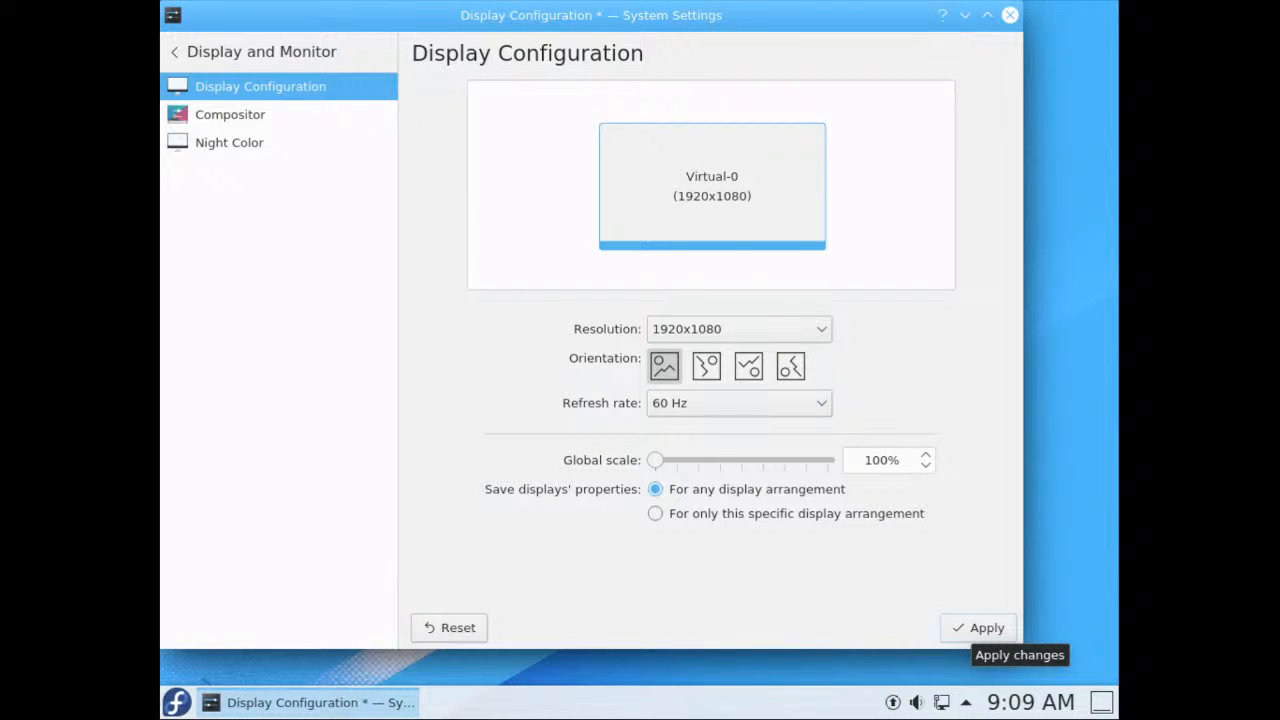
left_click(980, 628)
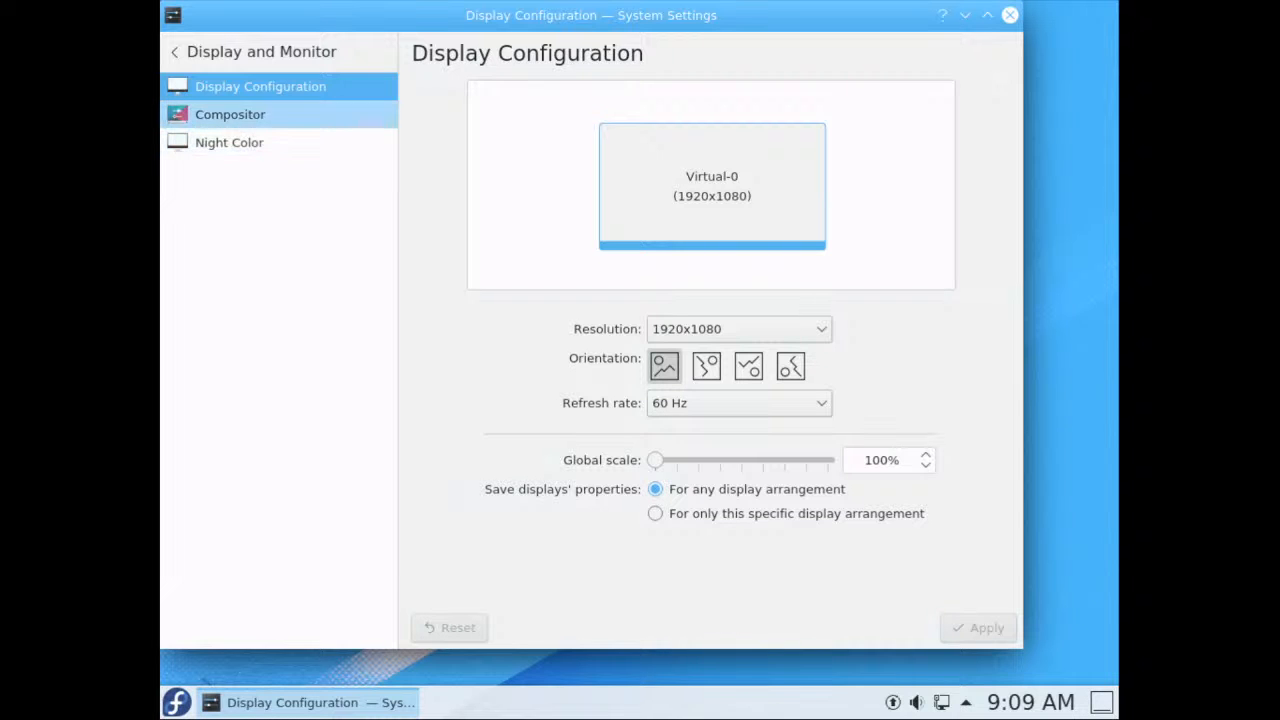
Step: Reselect and apply 1920x1080 again, dismissing the updates notification
left_click(230, 115)
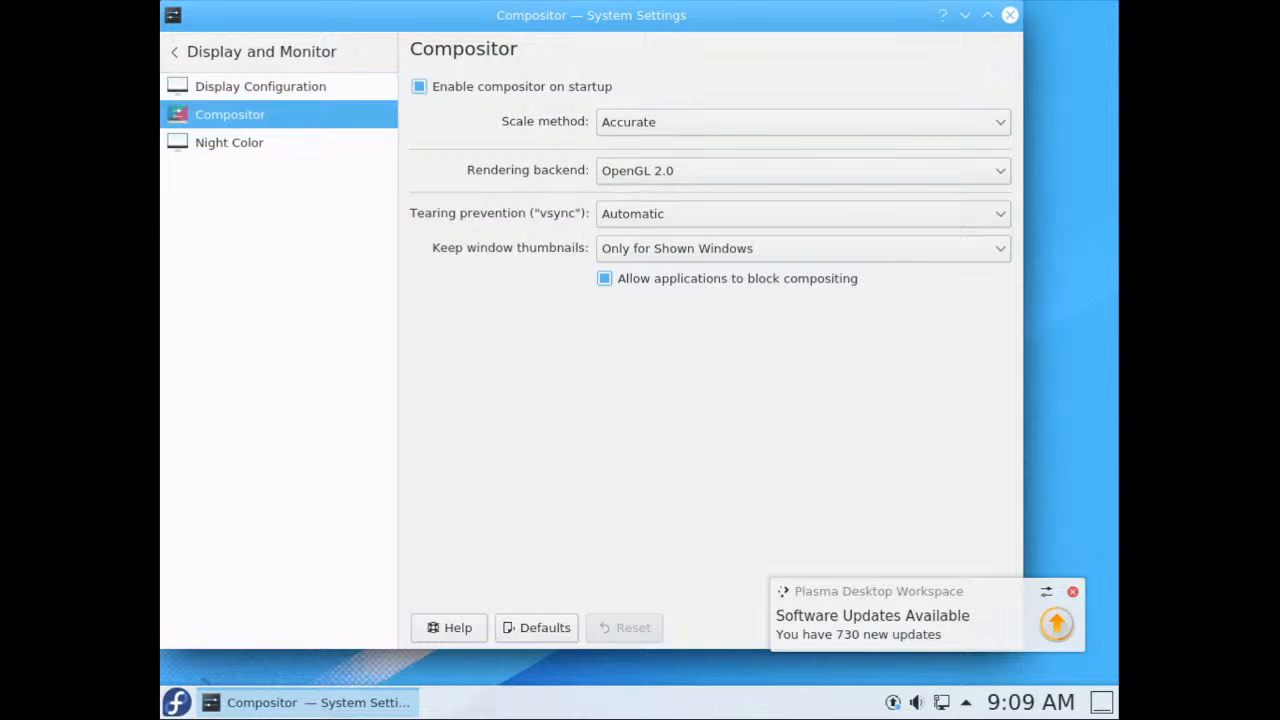
left_click(260, 86)
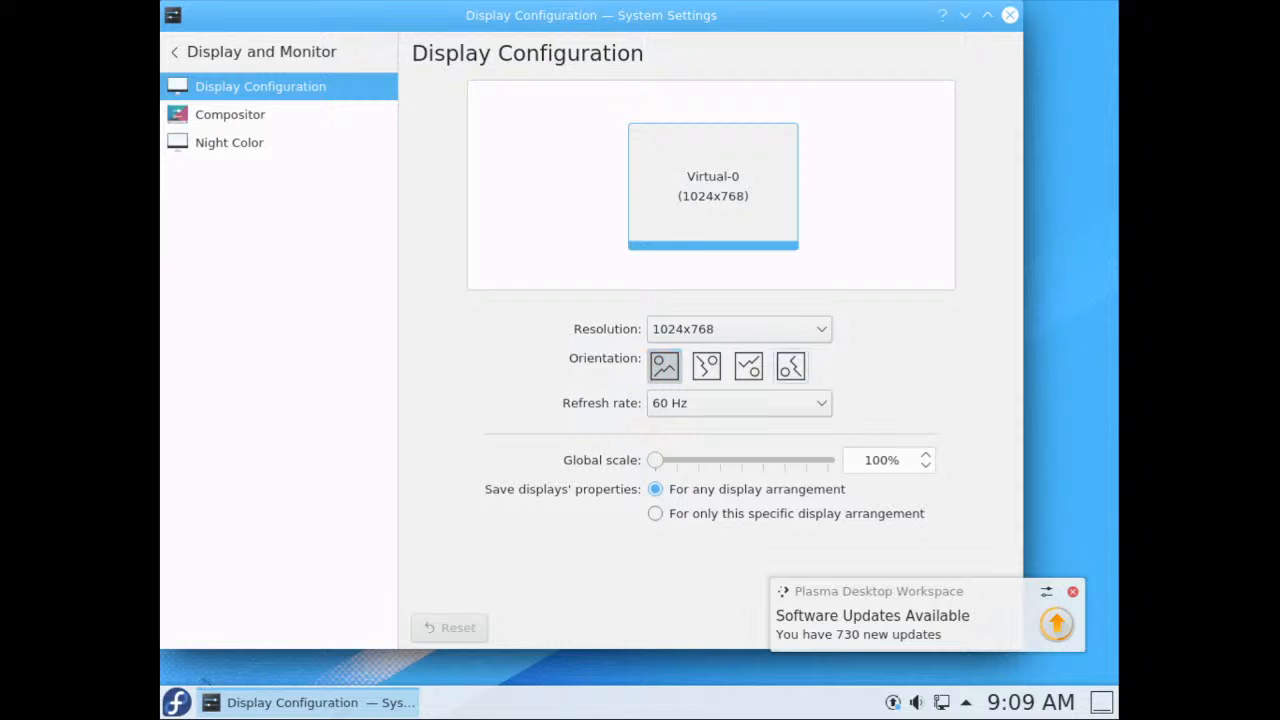
left_click(720, 329)
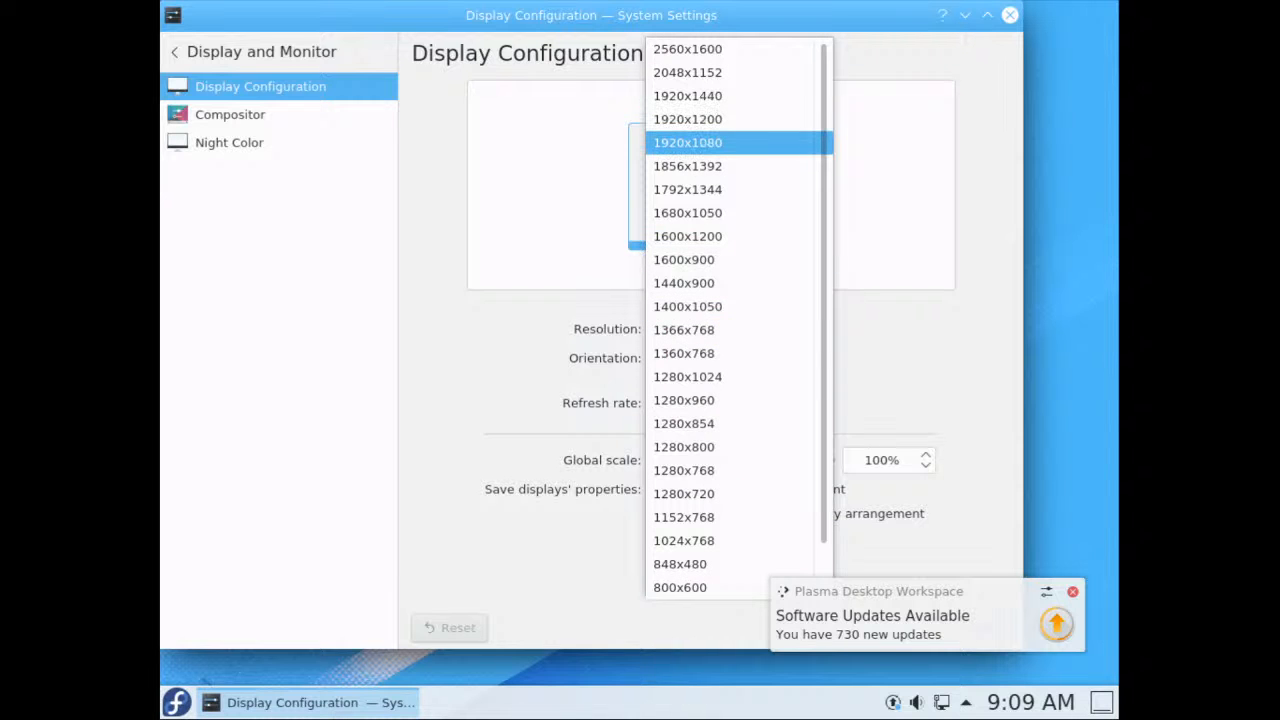
key("Return")
left_click(1073, 592)
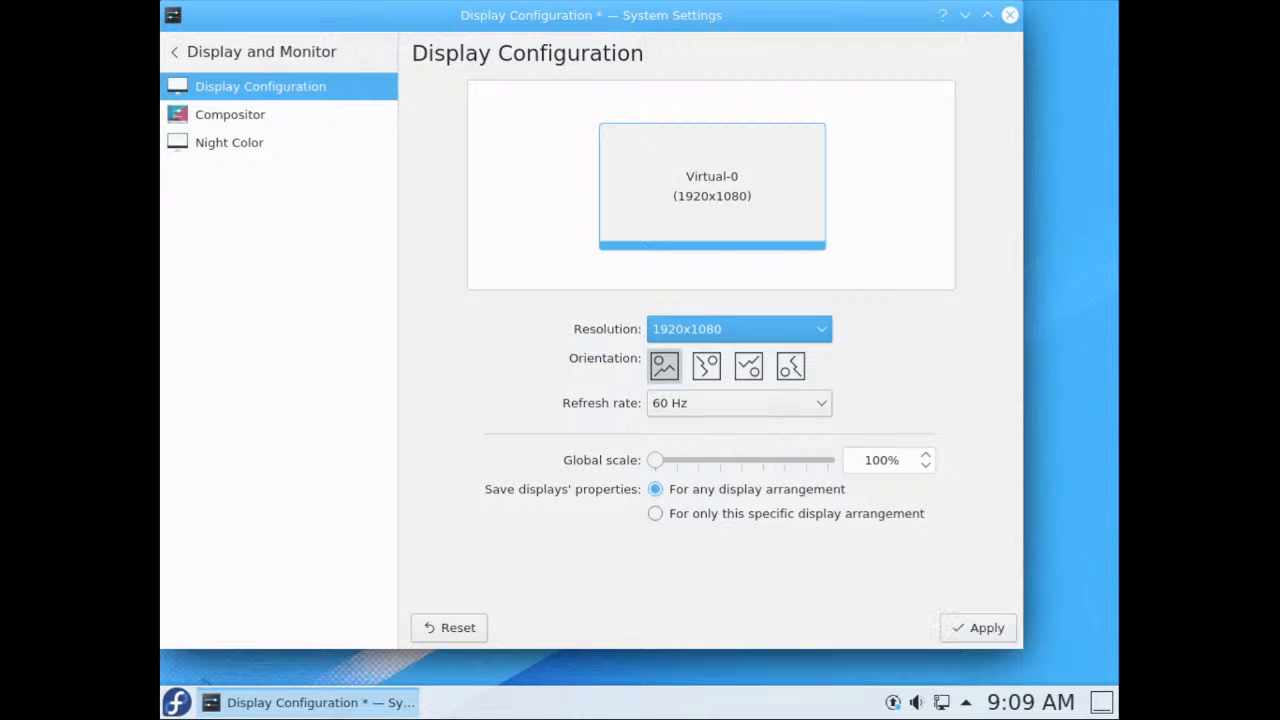
left_click(977, 627)
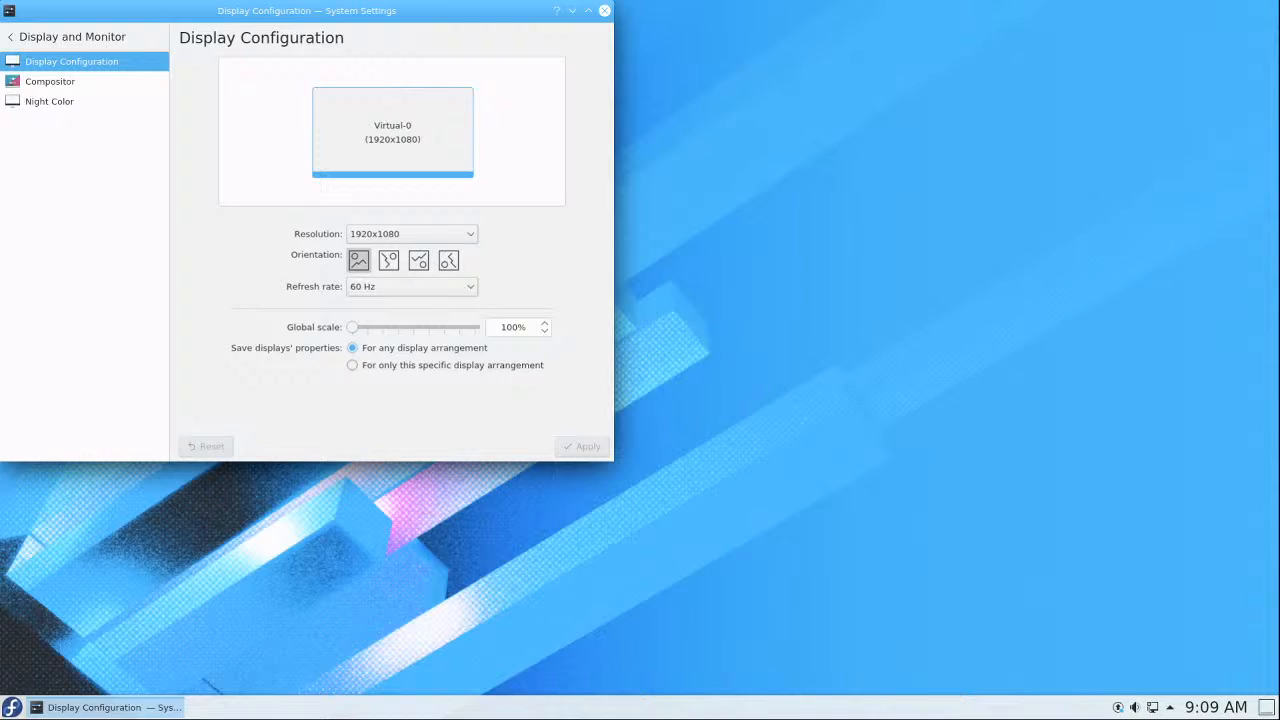
left_click(230, 115)
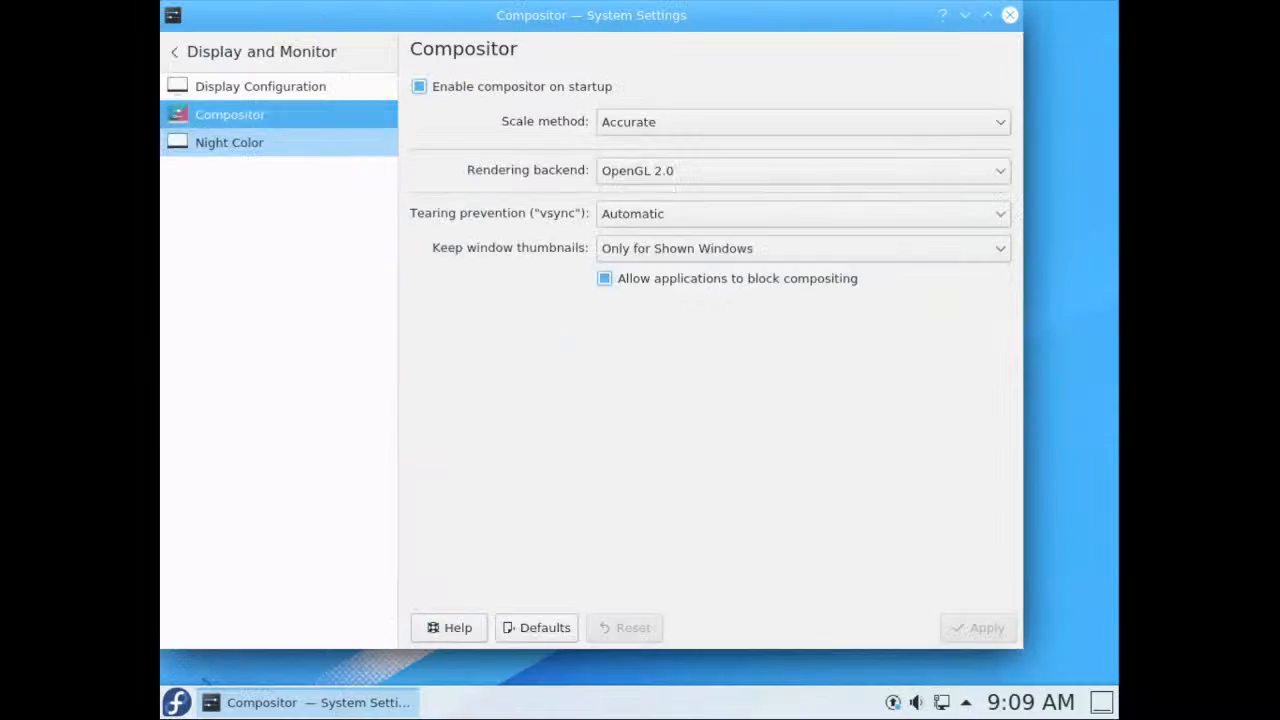
left_click(260, 87)
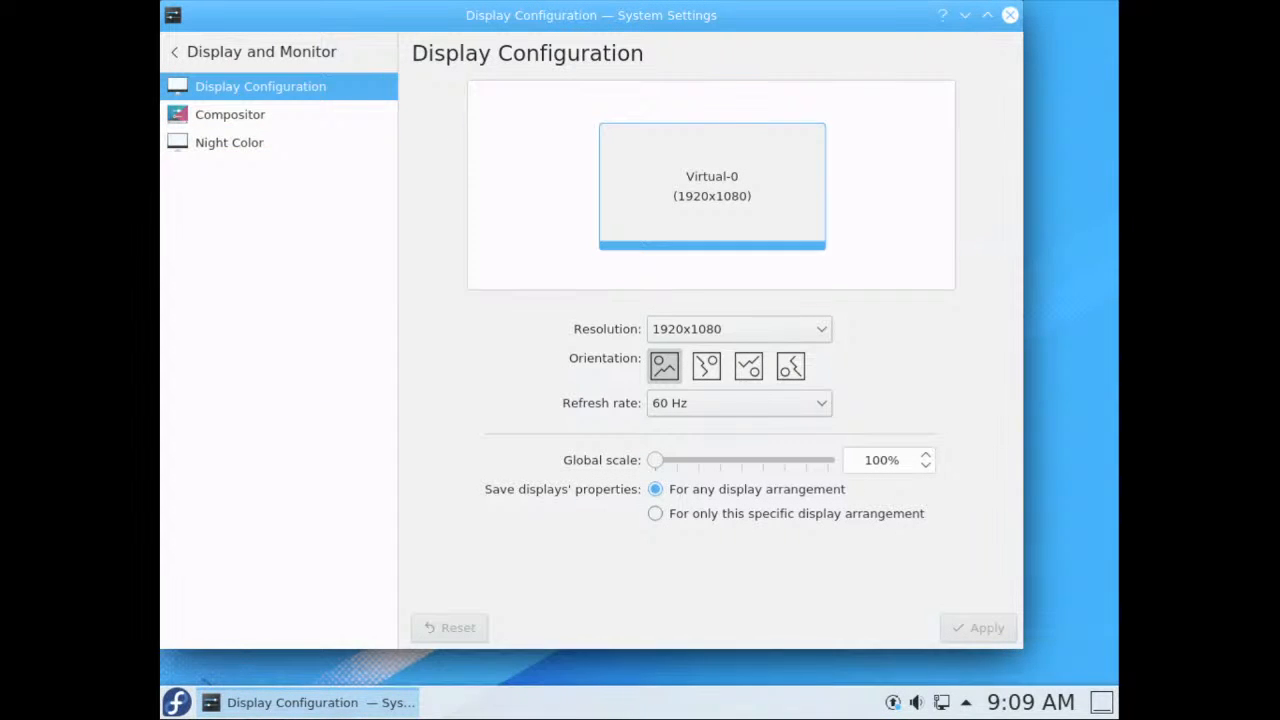
Step: Close System Settings and start installing the 730 available software updates
left_click(1010, 15)
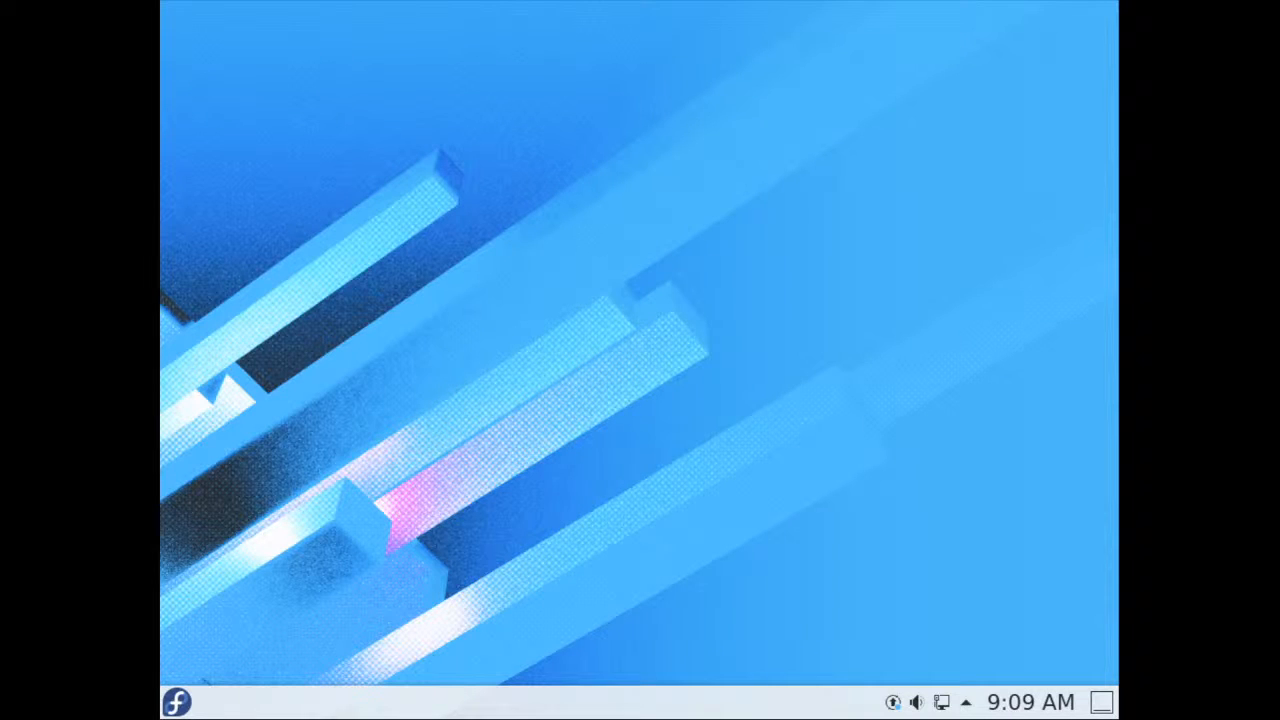
left_click(893, 702)
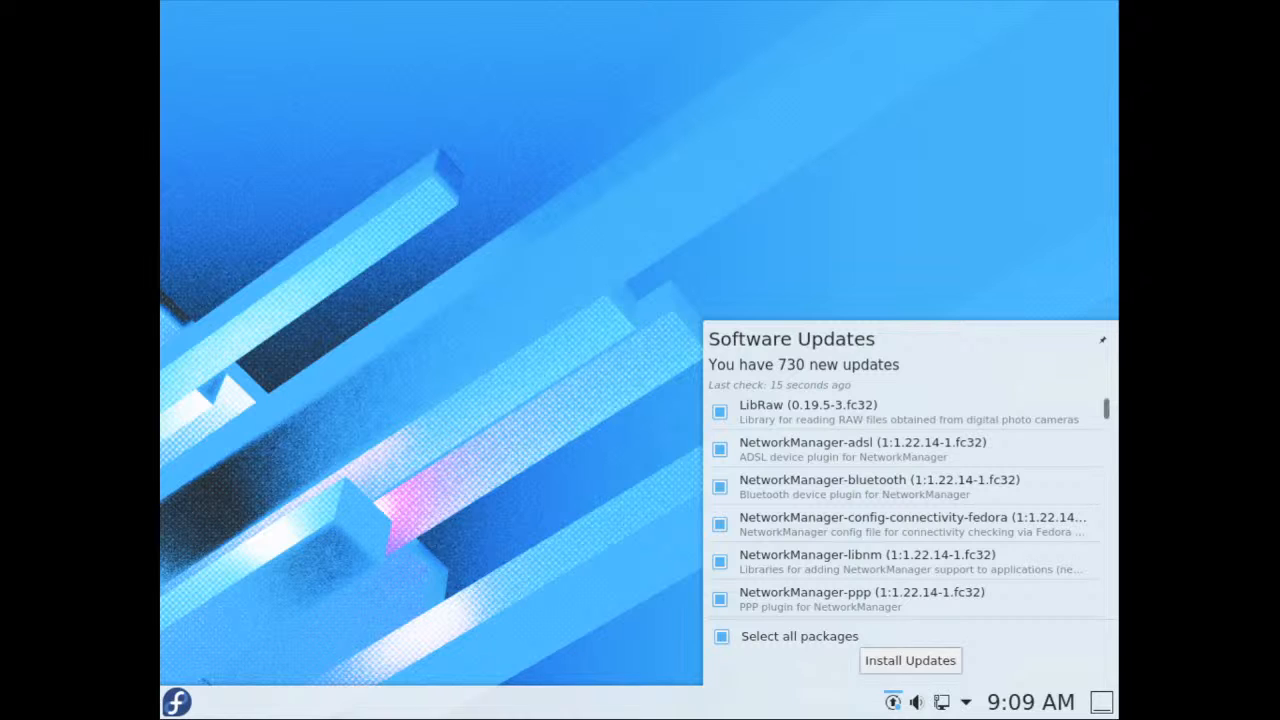
left_click(910, 660)
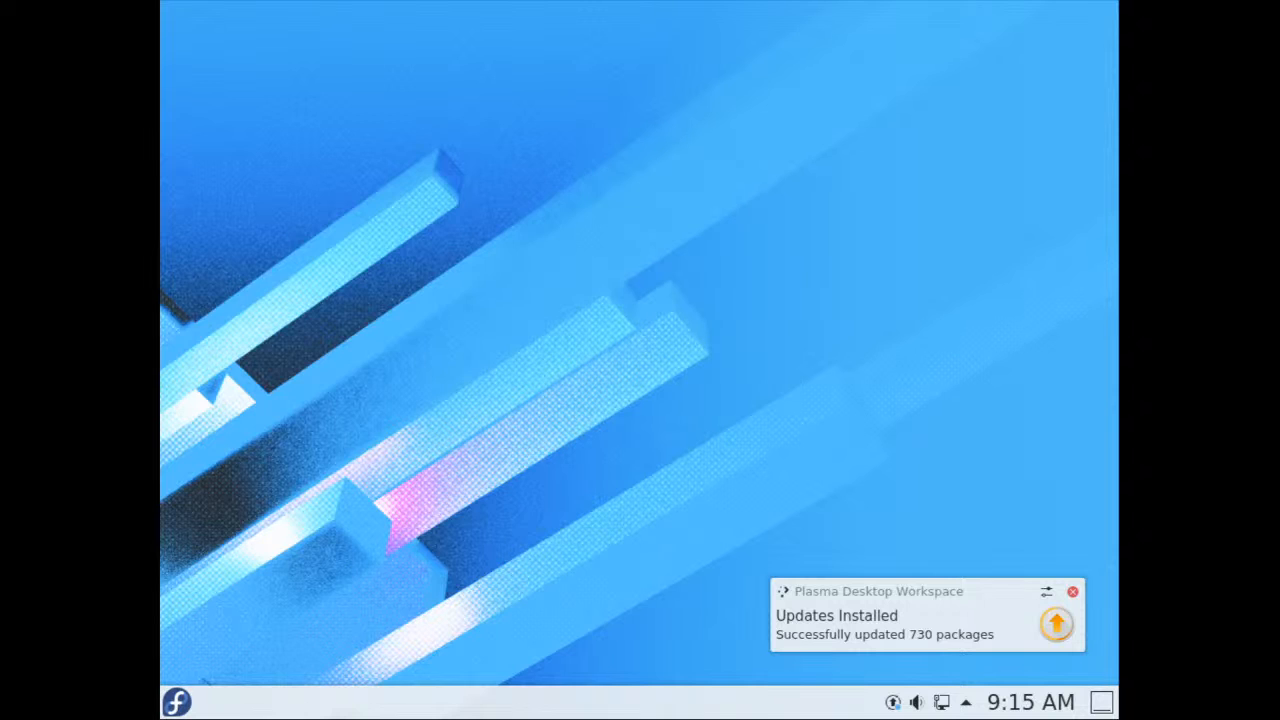
Step: Restart the updated system through the launcher's Leave options and confirm
key("alt+F1")
left_click(559, 640)
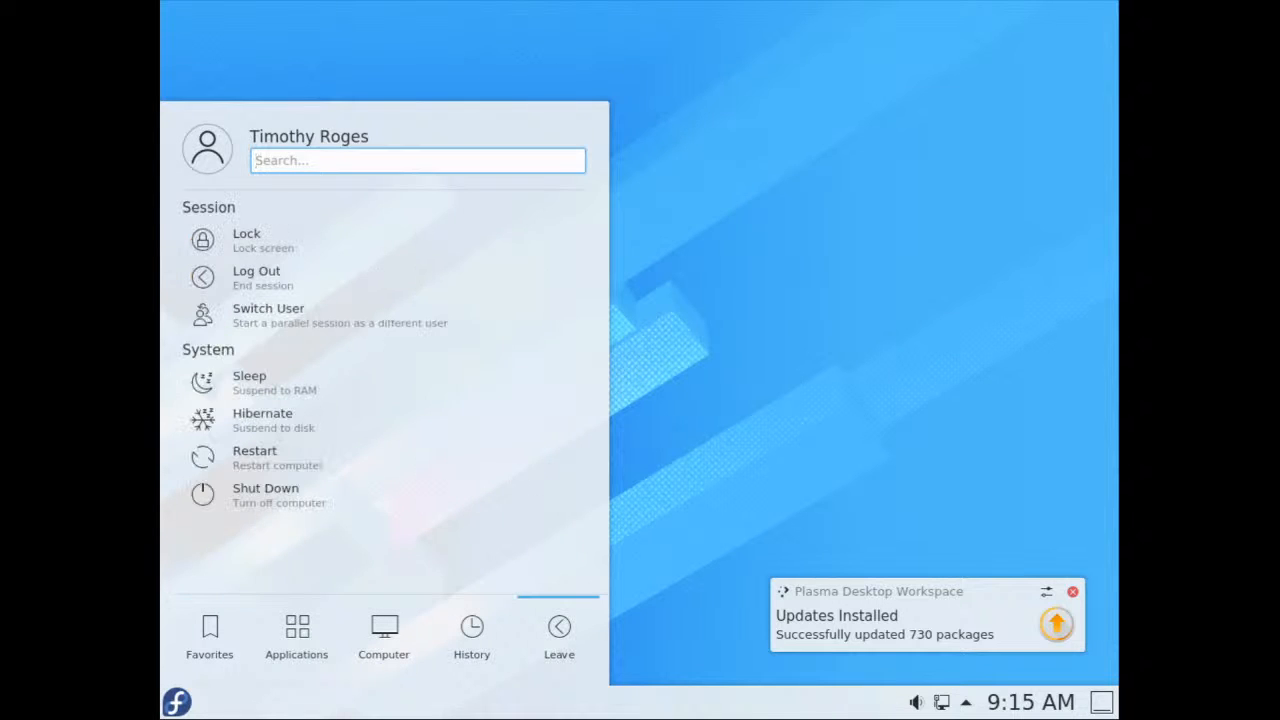
left_click(378, 456)
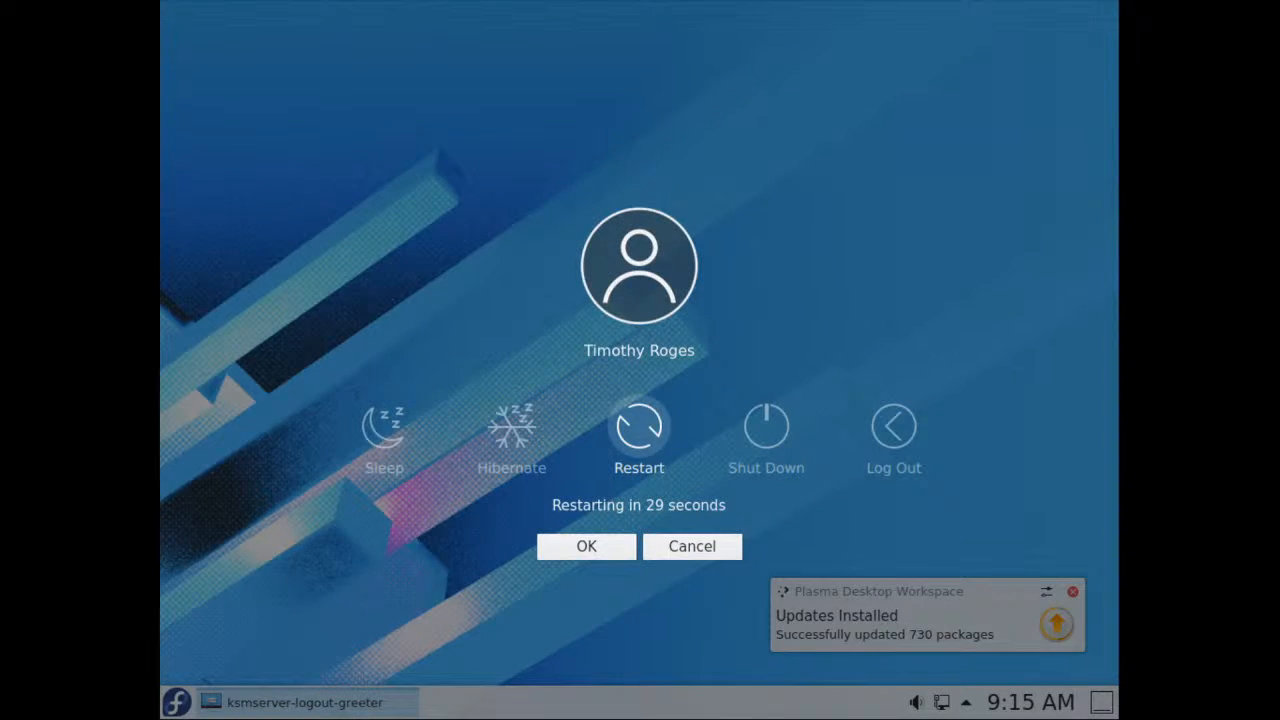
left_click(640, 427)
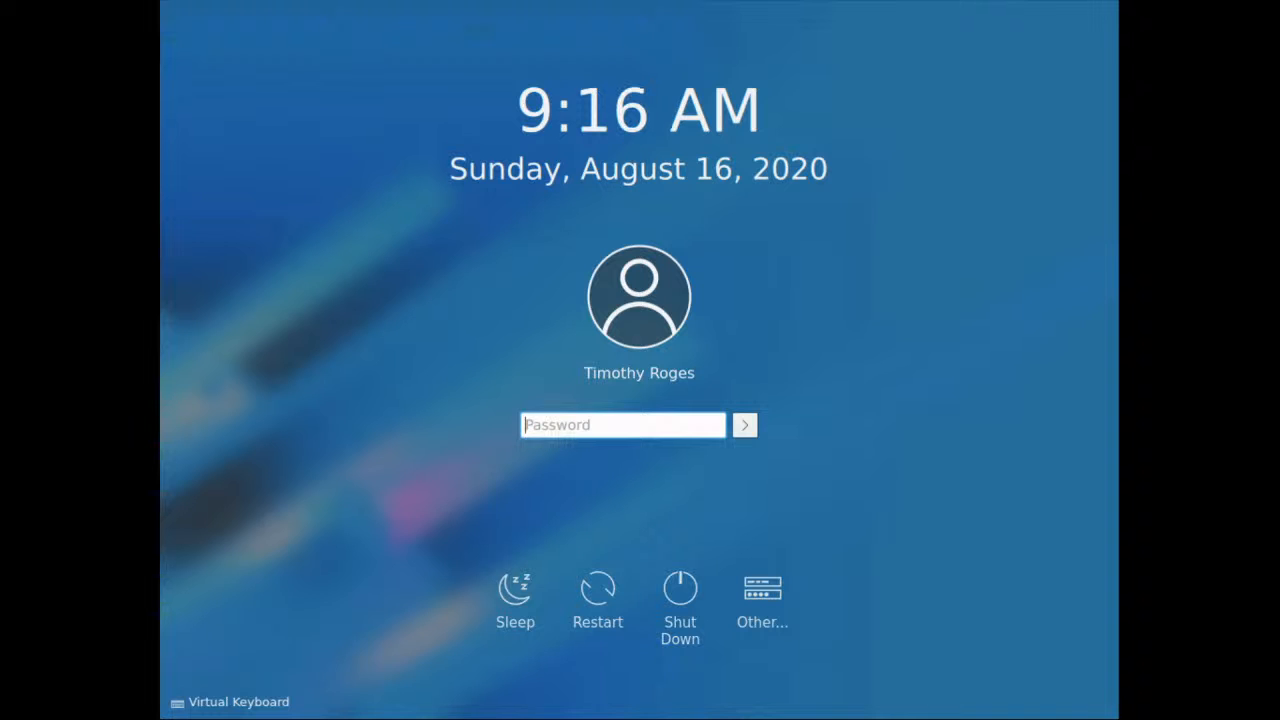
Step: Log back in with the account password after the restart
type("••••••••••••")
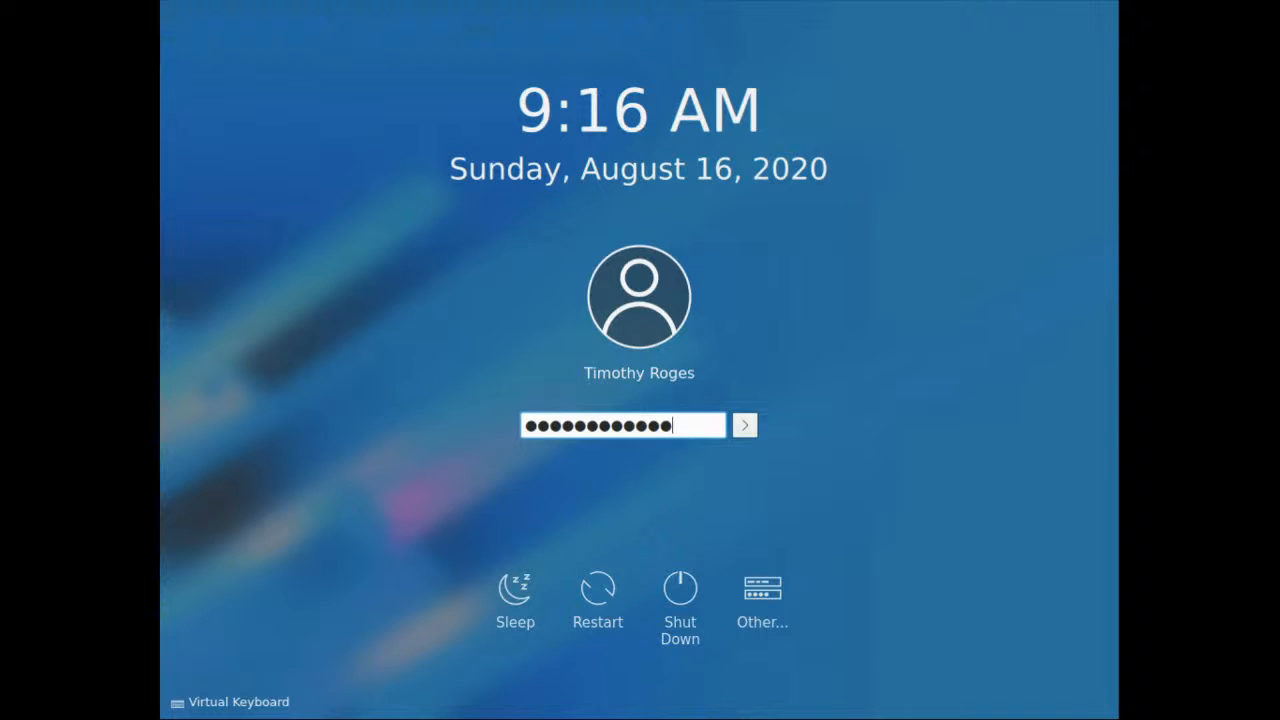
key("Return")
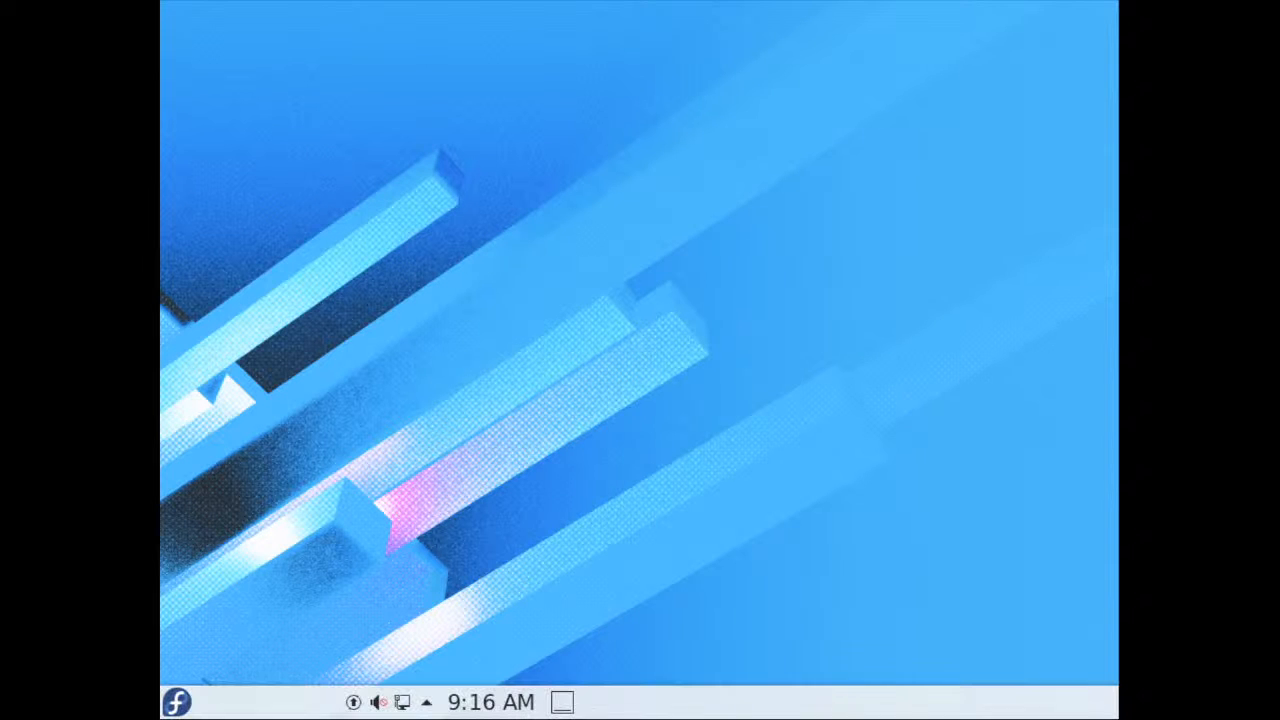
Step: Launch System Settings from the application launcher
right_click(514, 72)
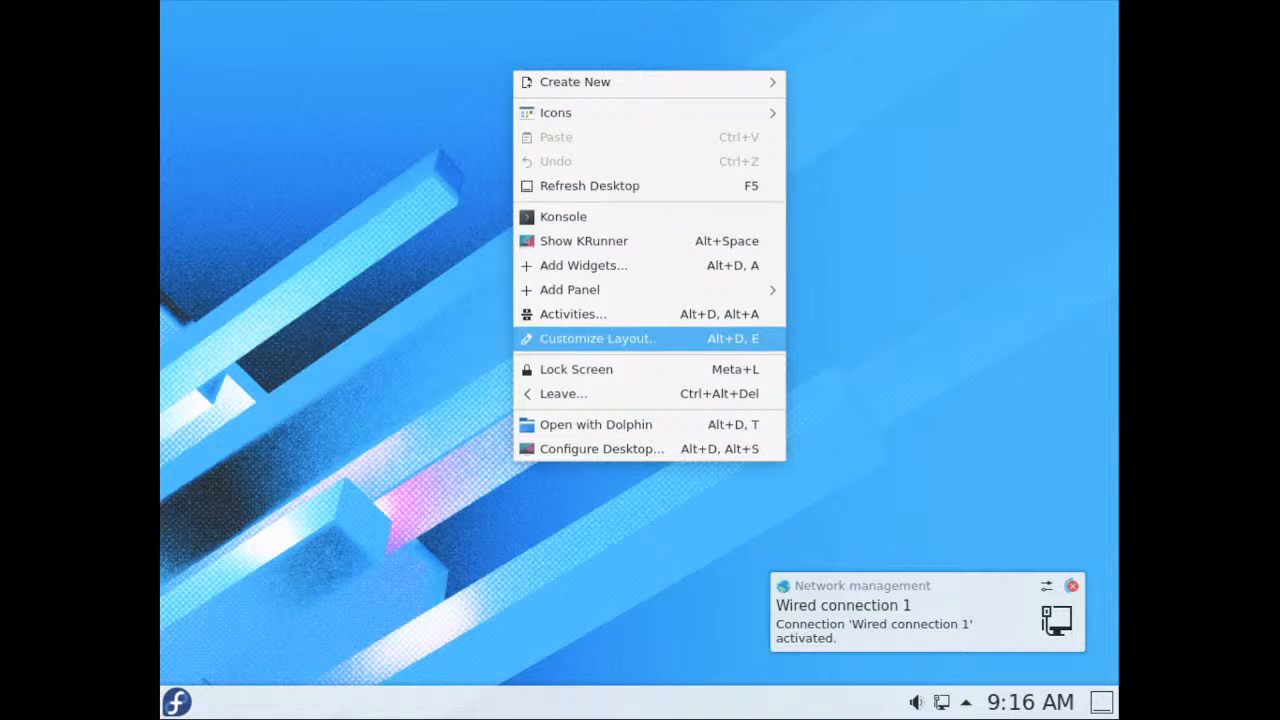
left_click(450, 376)
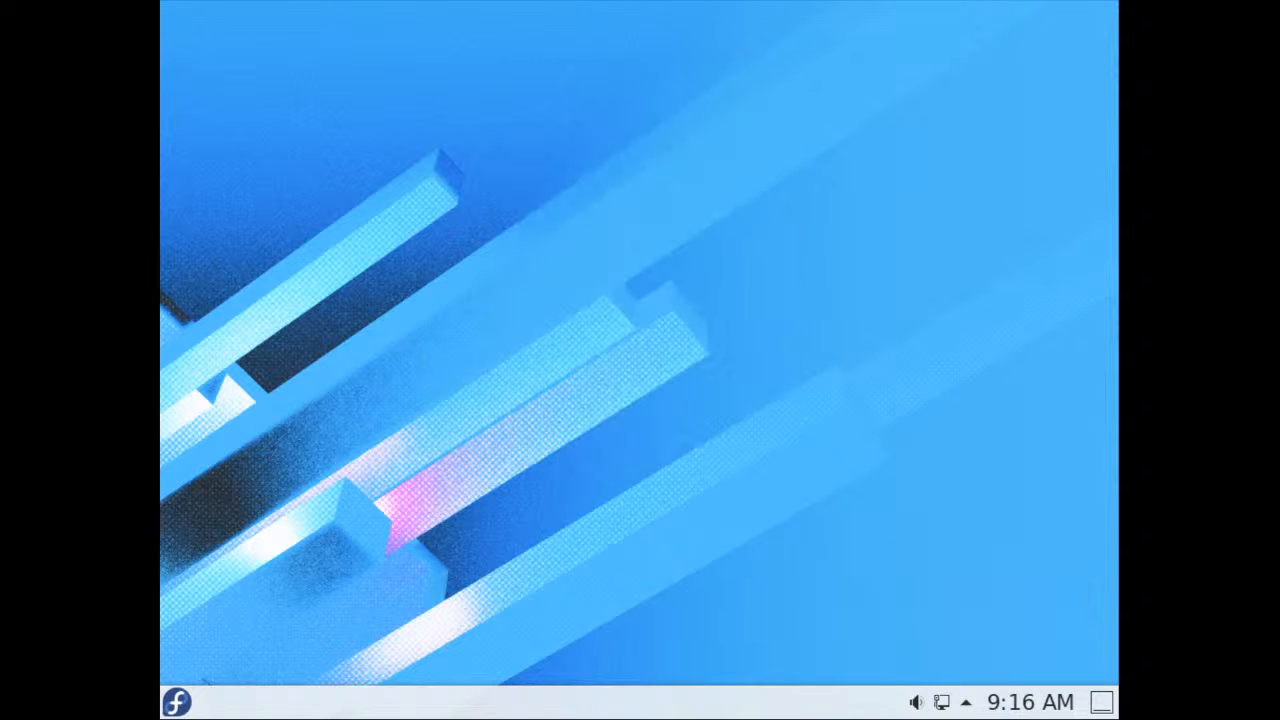
left_click(177, 702)
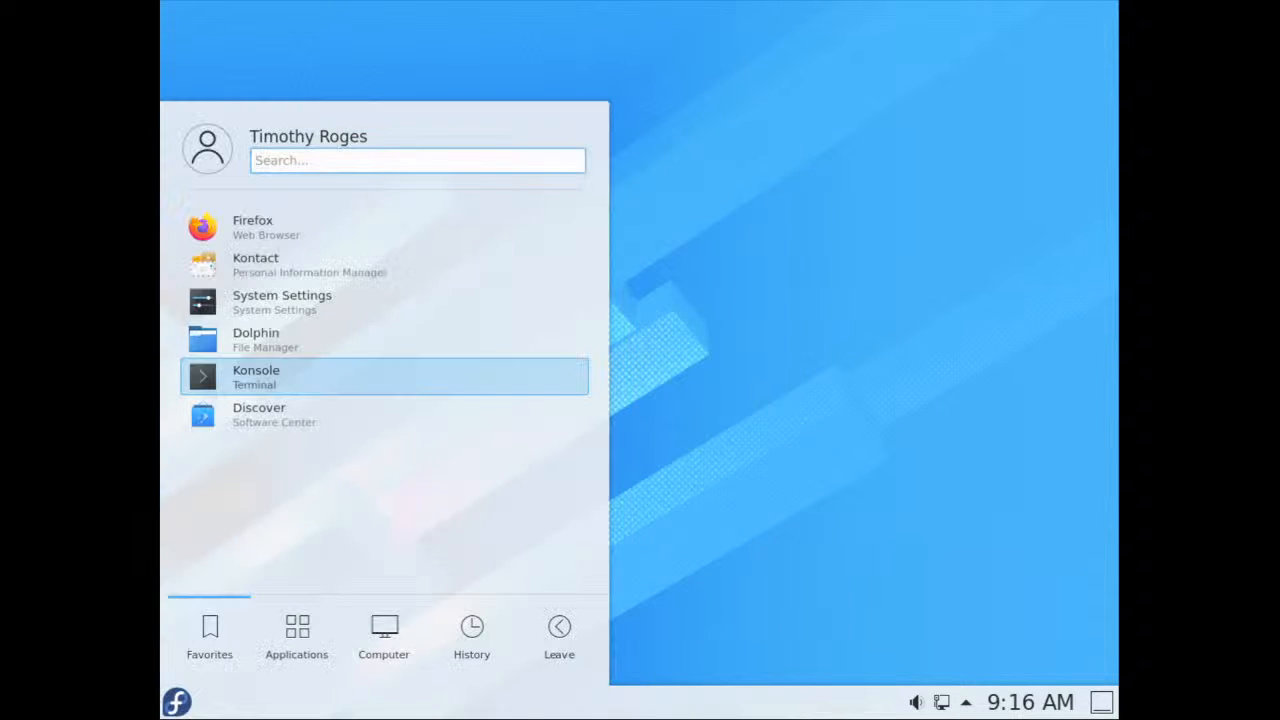
left_click(306, 304)
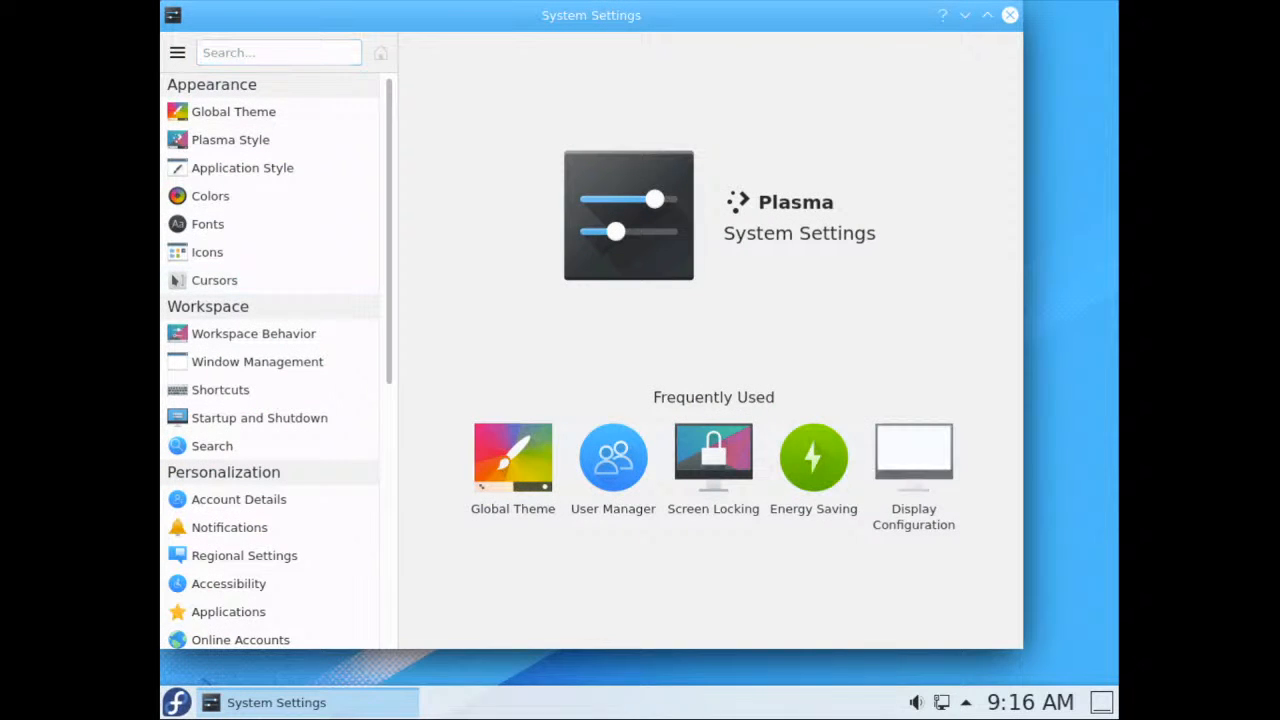
Step: Choose 1920x1080 as the display resolution in Display Configuration and apply it
left_click(914, 460)
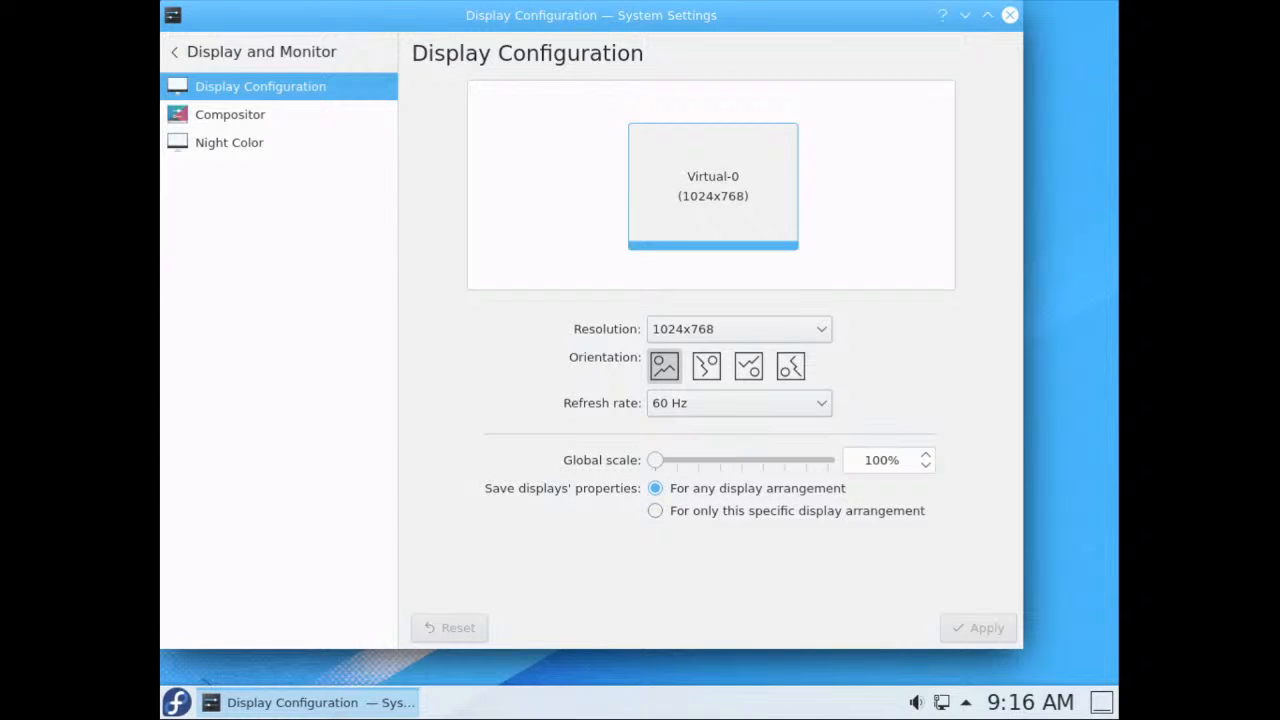
left_click(700, 329)
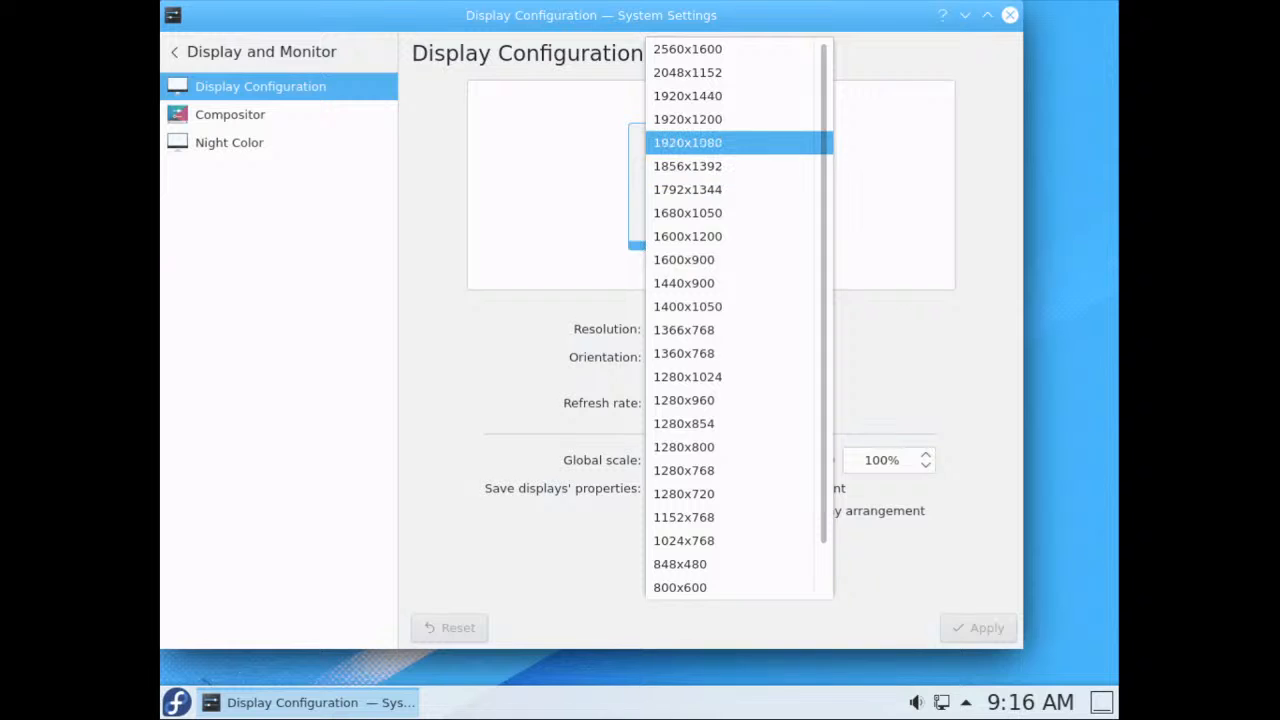
left_click(687, 142)
left_click(978, 627)
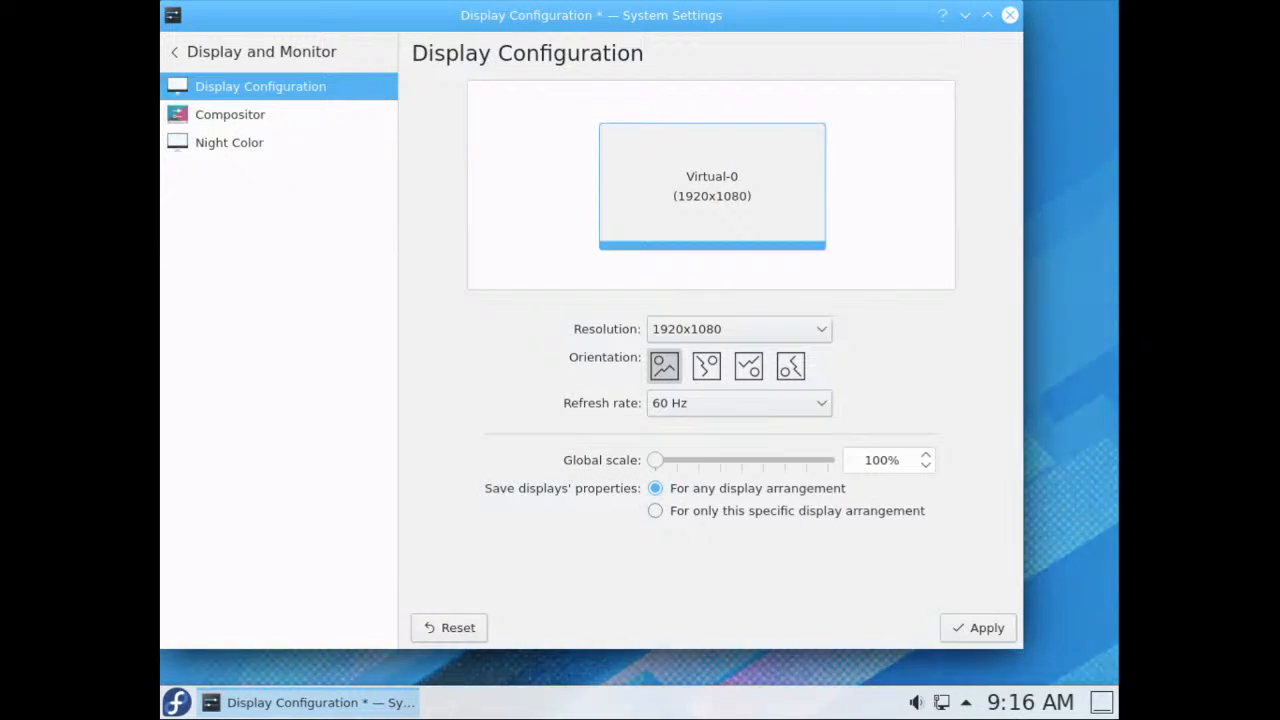
left_click(230, 115)
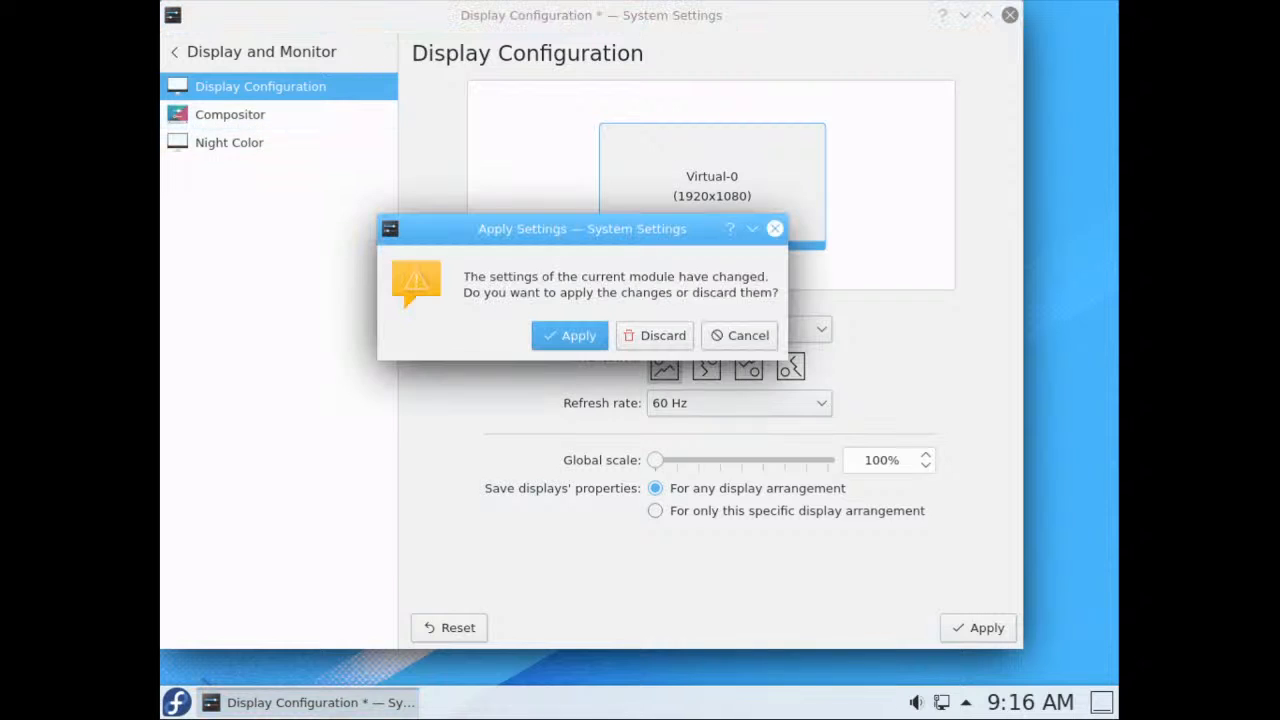
Step: Keep the display change, then switch the compositor's scale method and XRender rendering backend and apply
left_click(570, 336)
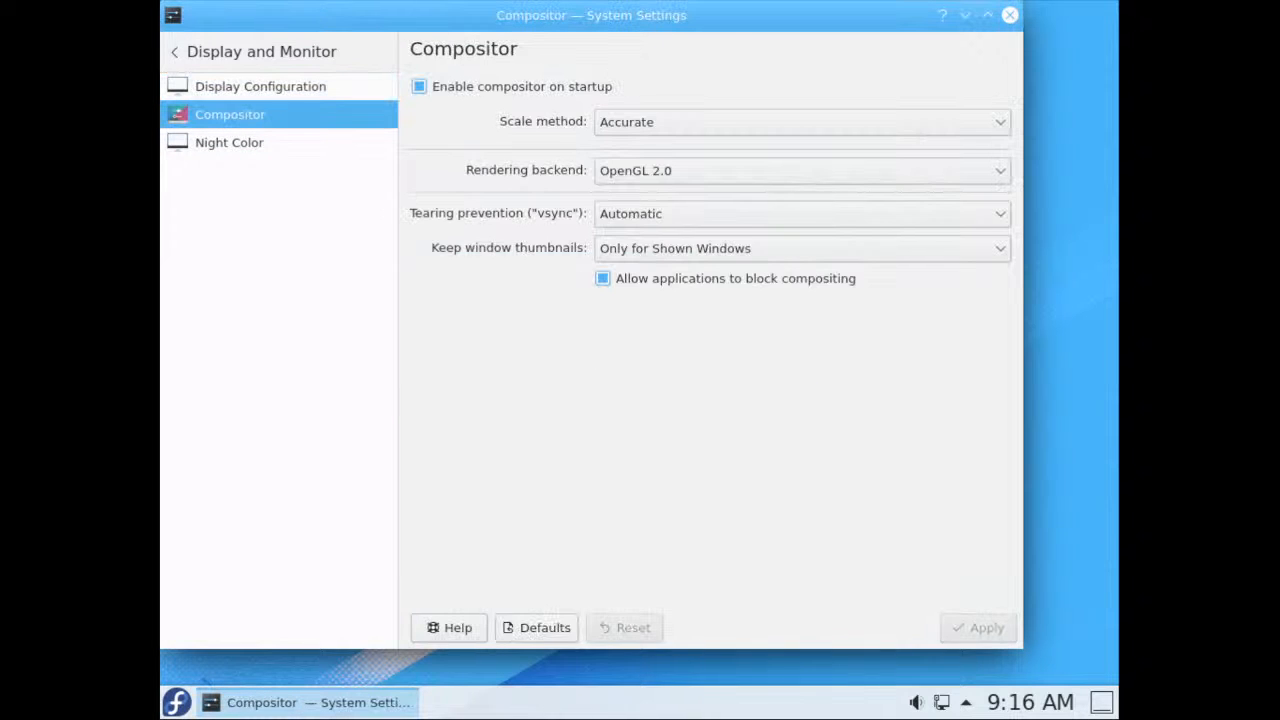
left_click(802, 122)
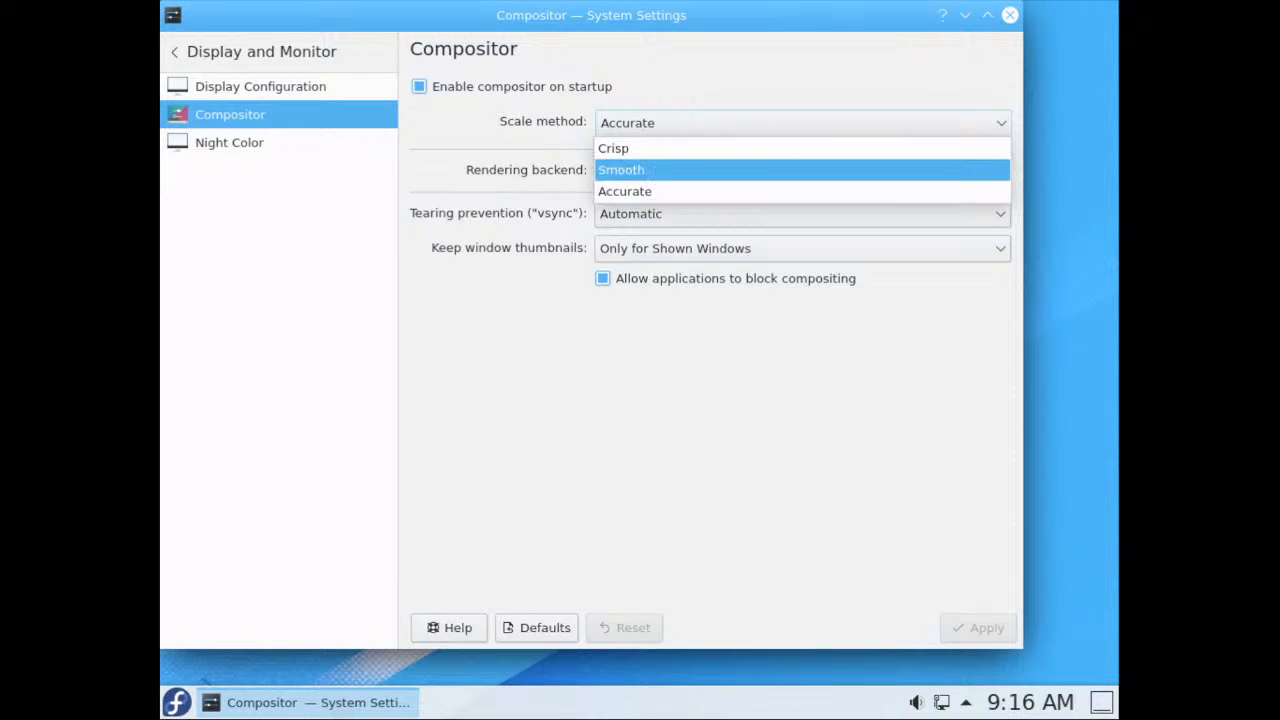
left_click(802, 170)
left_click(802, 171)
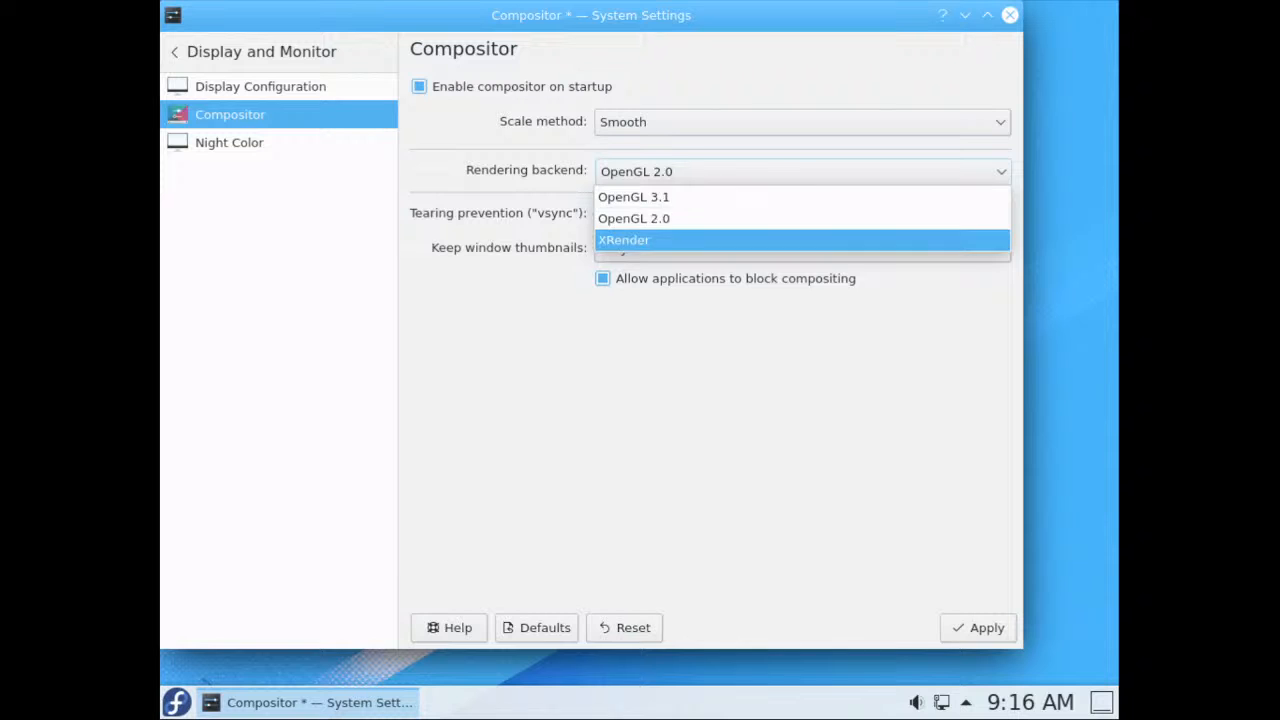
left_click(802, 240)
left_click(978, 628)
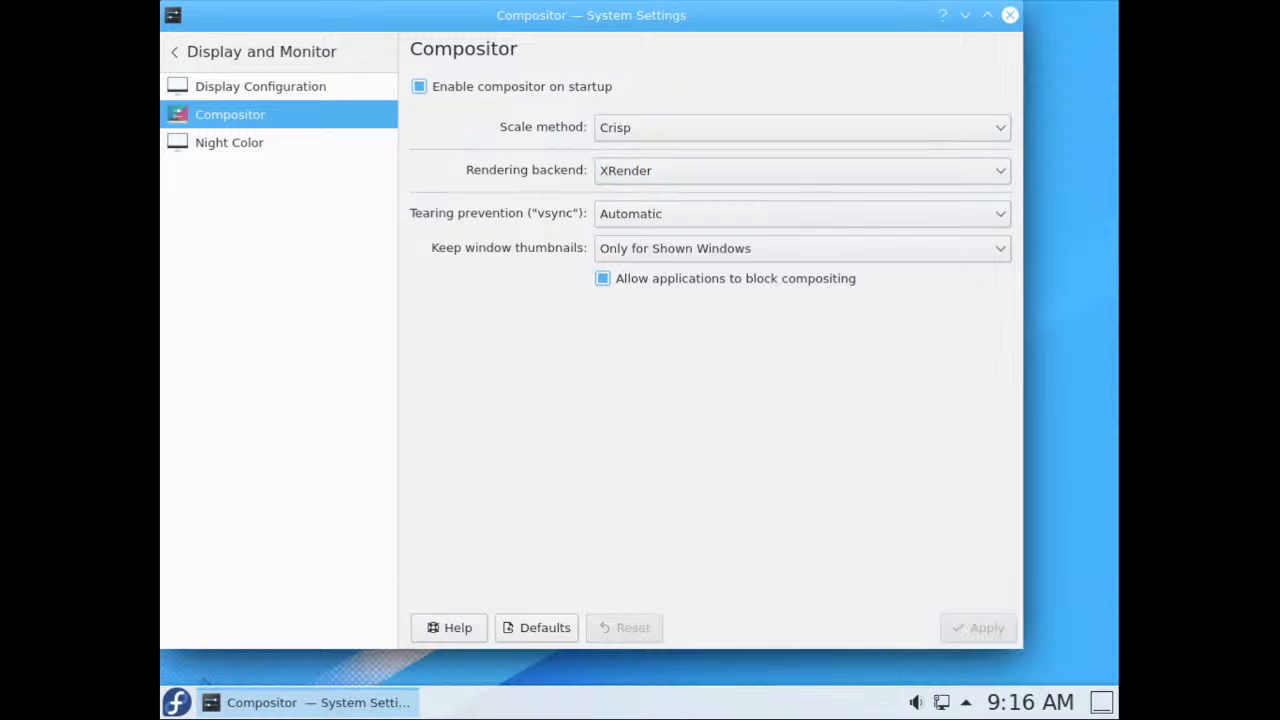
left_click(260, 87)
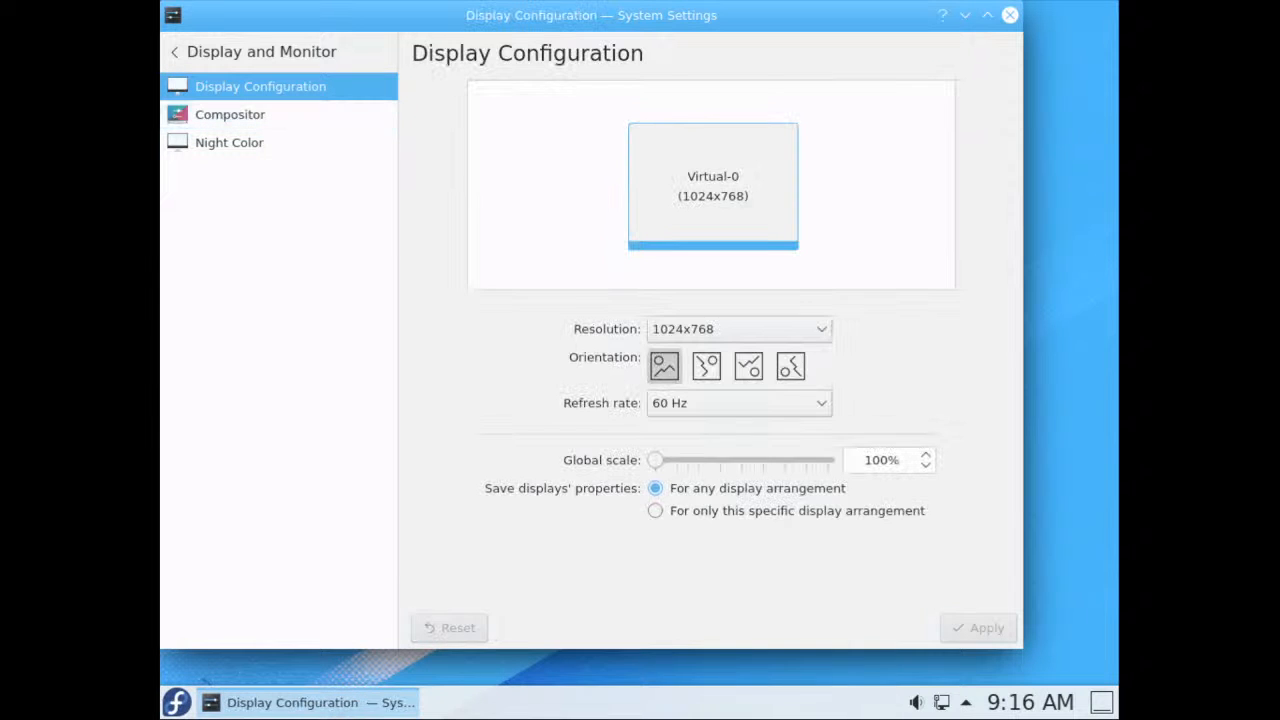
Step: Reapply the 1920x1080 resolution, leaving the refresh rate at 60 Hz
left_click(738, 329)
left_click(729, 140)
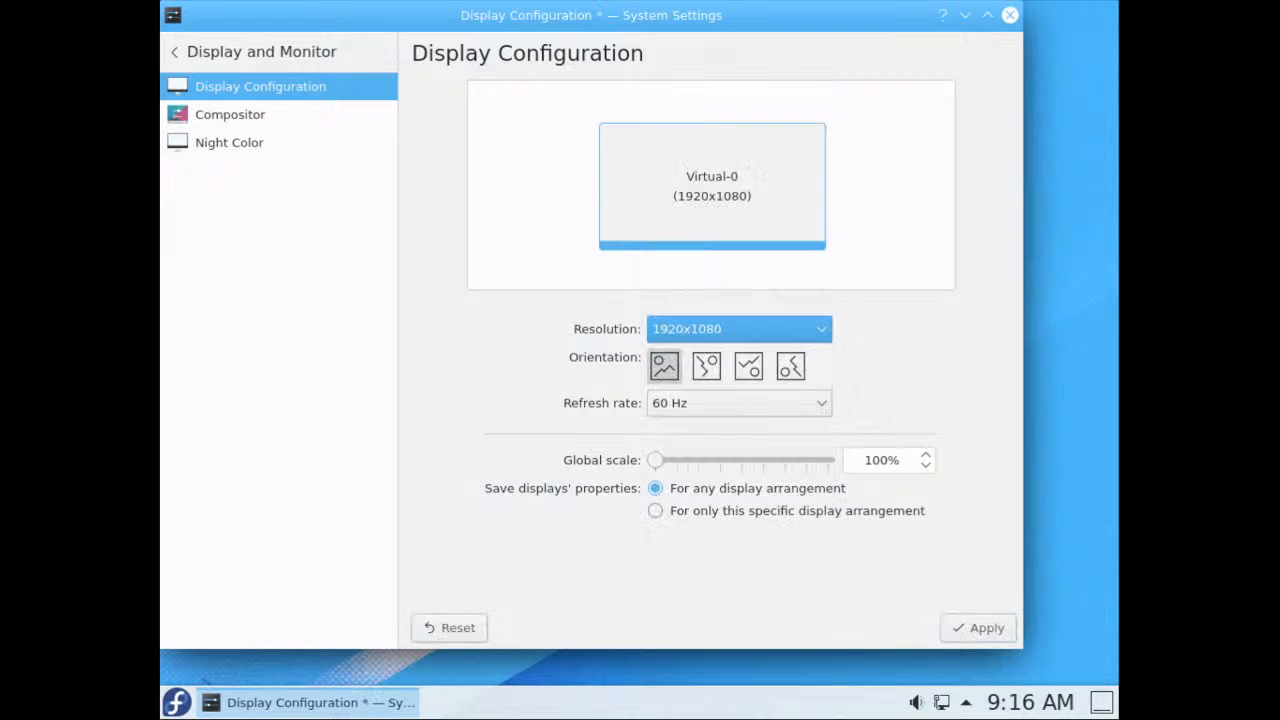
left_click(978, 628)
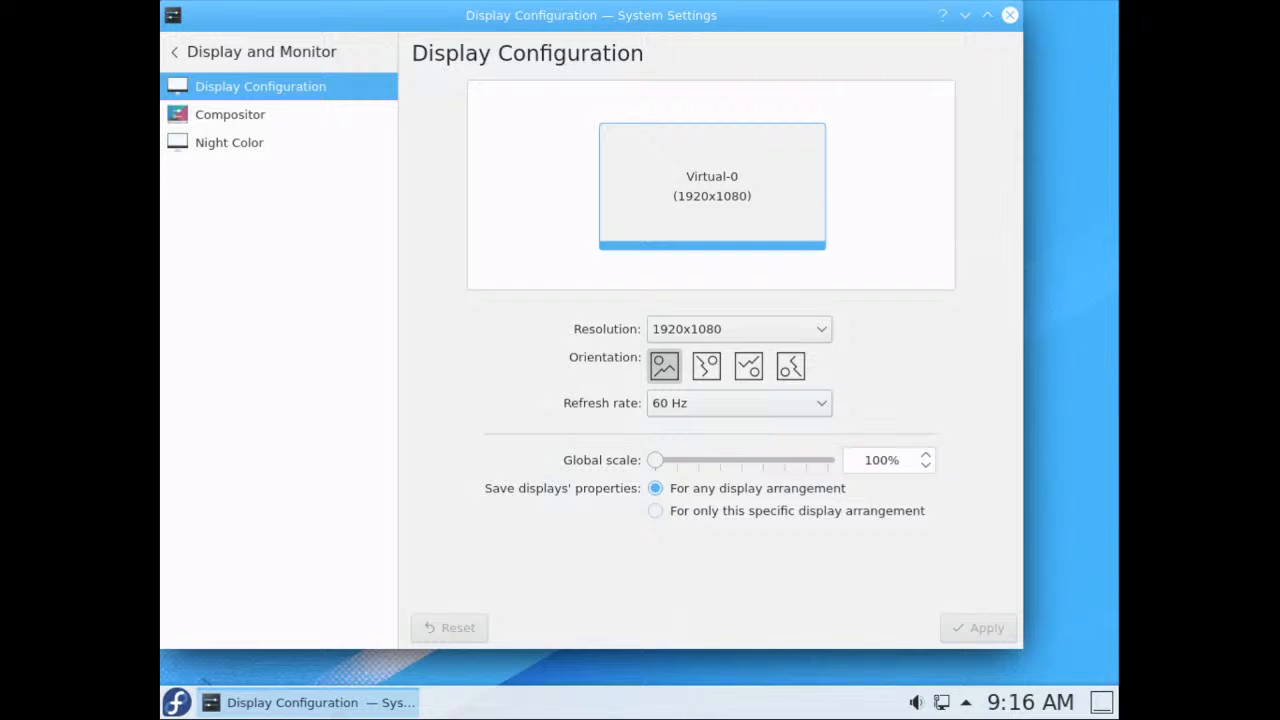
left_click(739, 403)
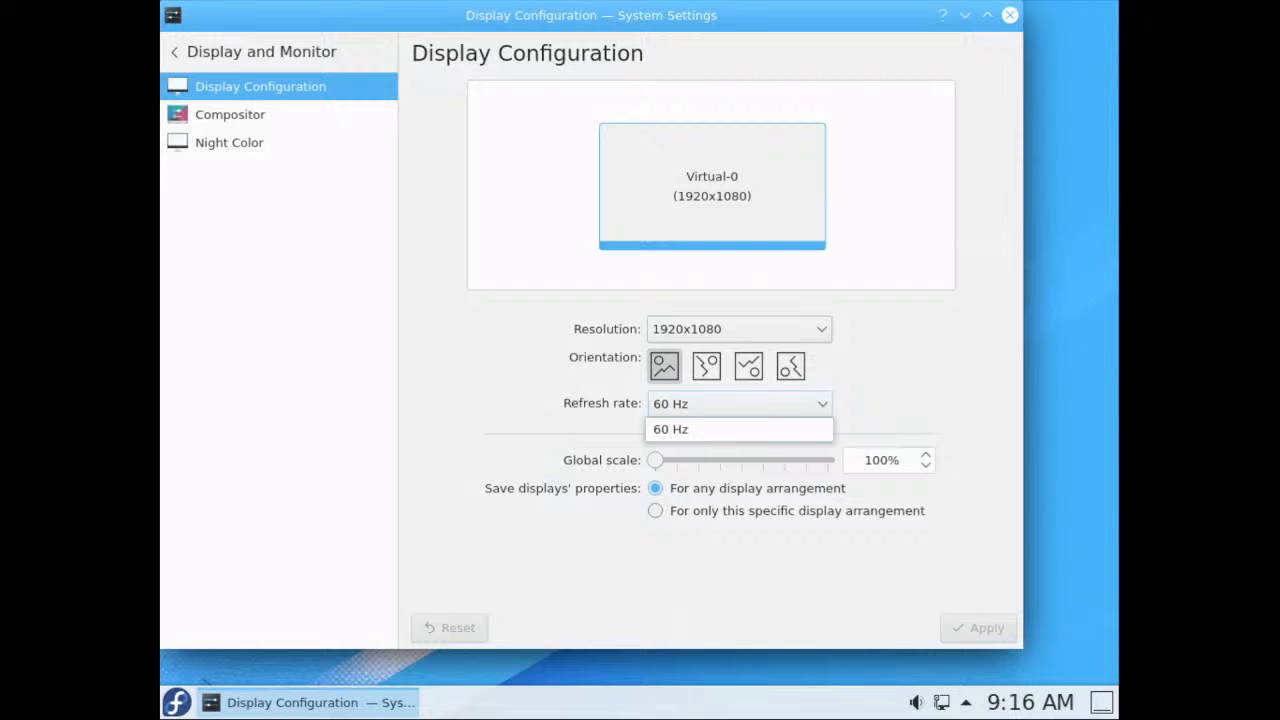
left_click(739, 403)
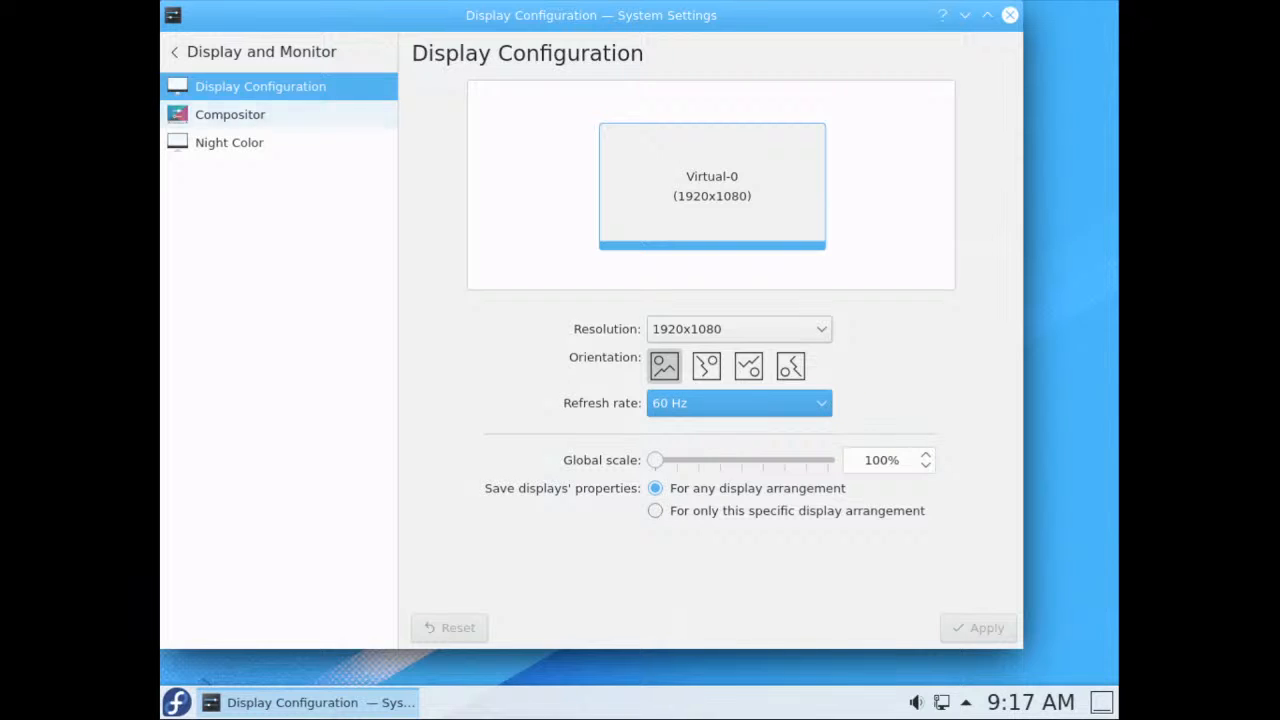
Step: Look through the Compositor and Night Color pages, then return to Display Configuration
left_click(230, 115)
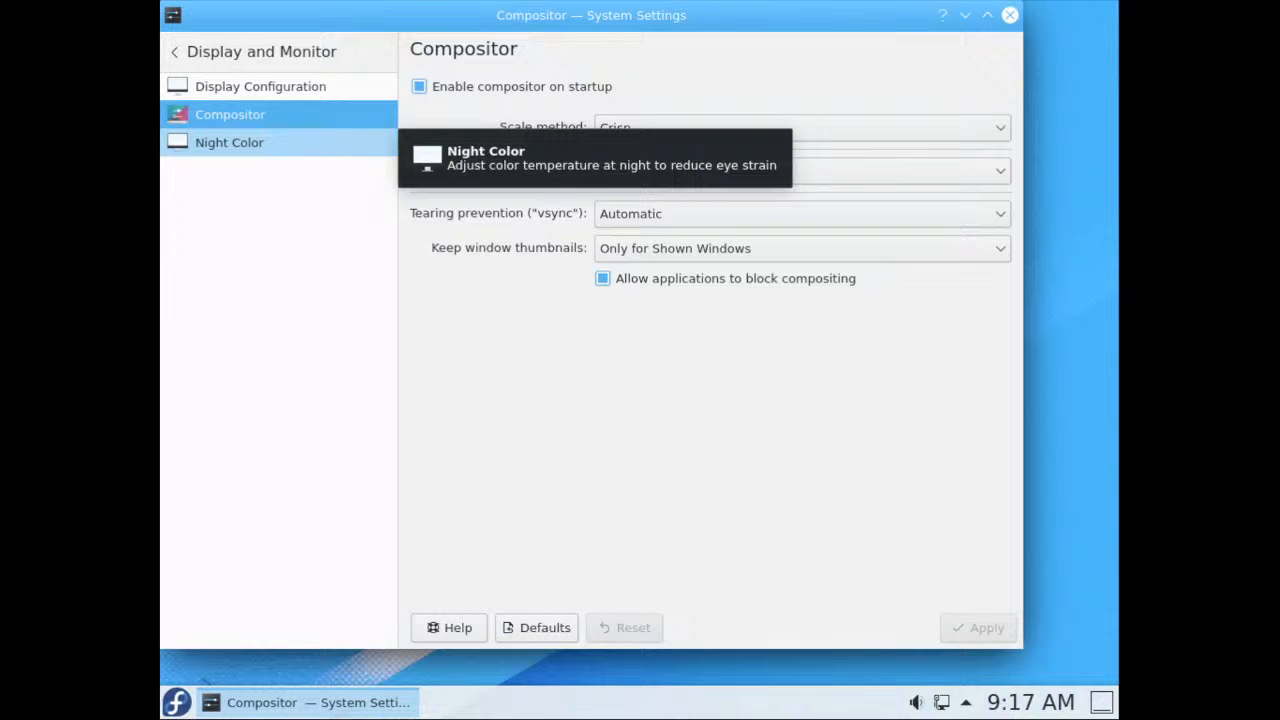
left_click(229, 143)
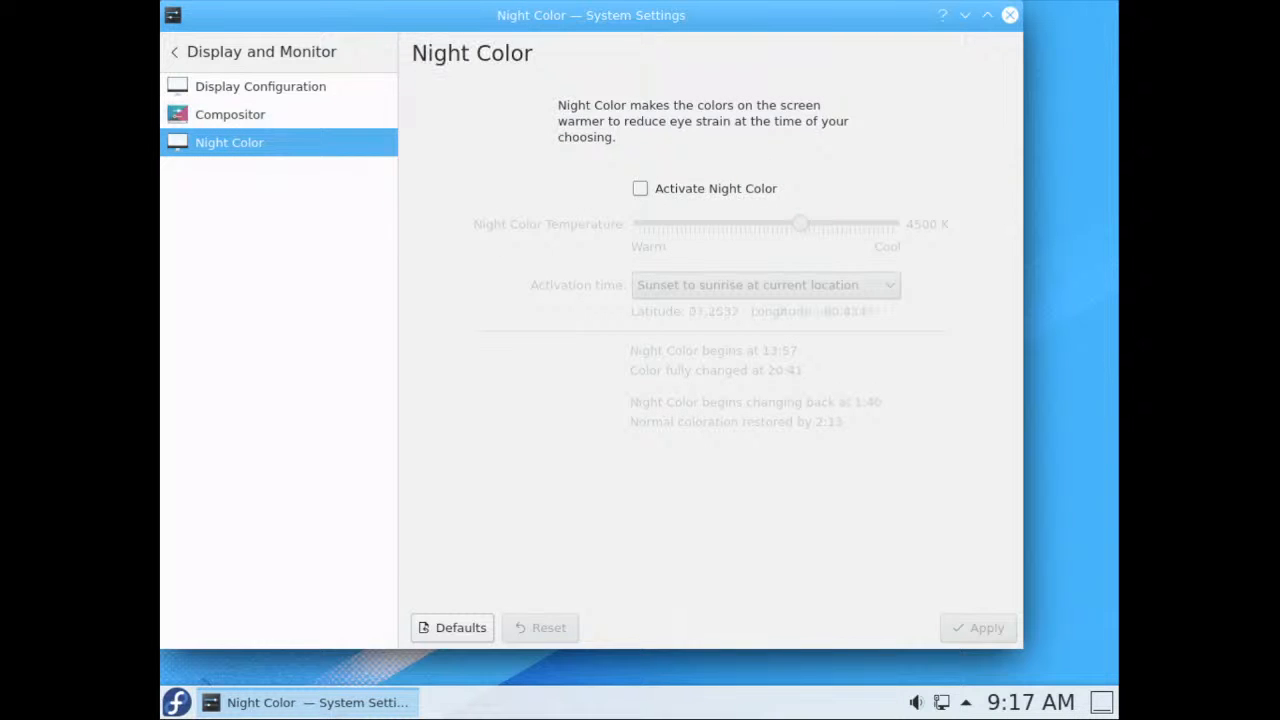
left_click(230, 115)
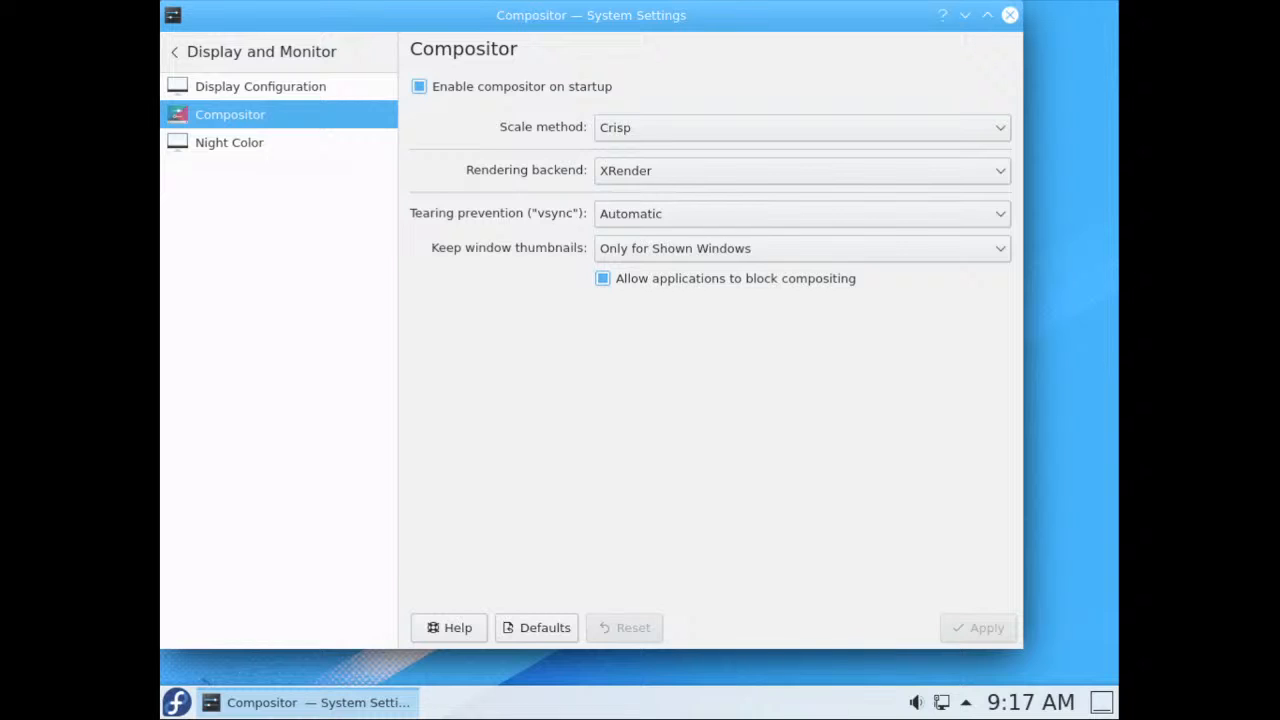
left_click(260, 87)
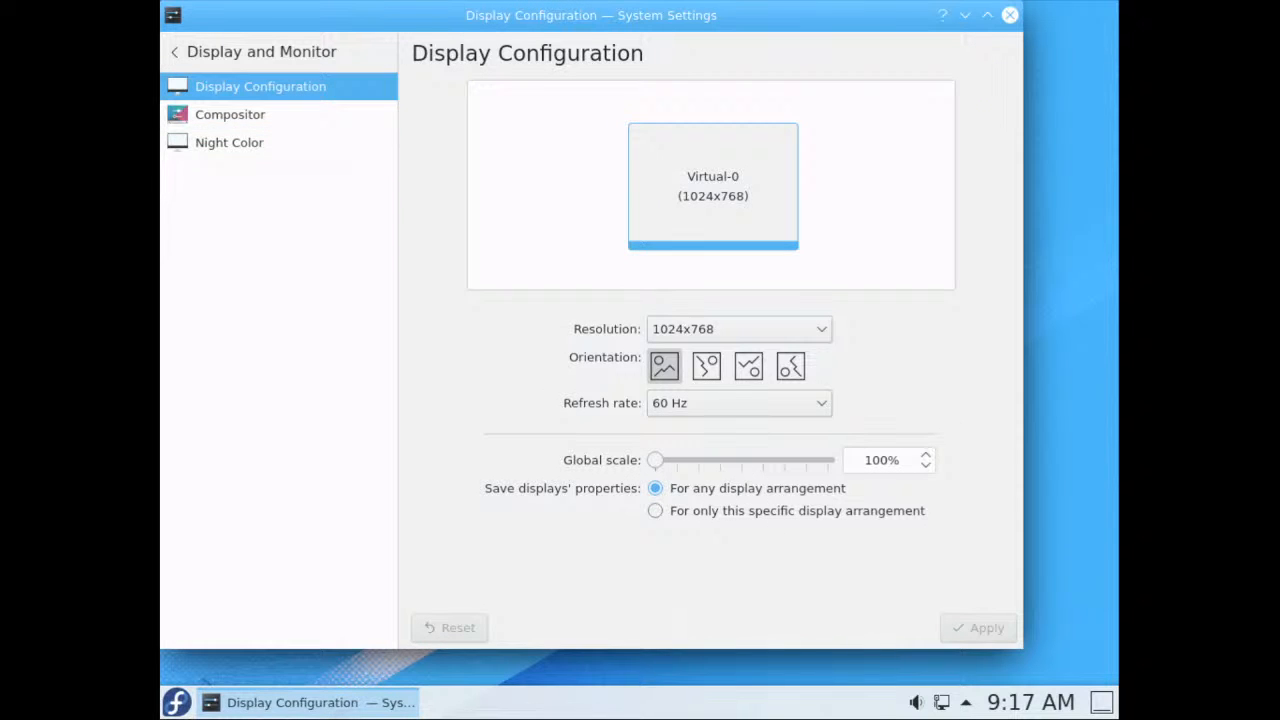
Step: Close System Settings and take the VM console out of fullscreen on the host
left_click(1010, 15)
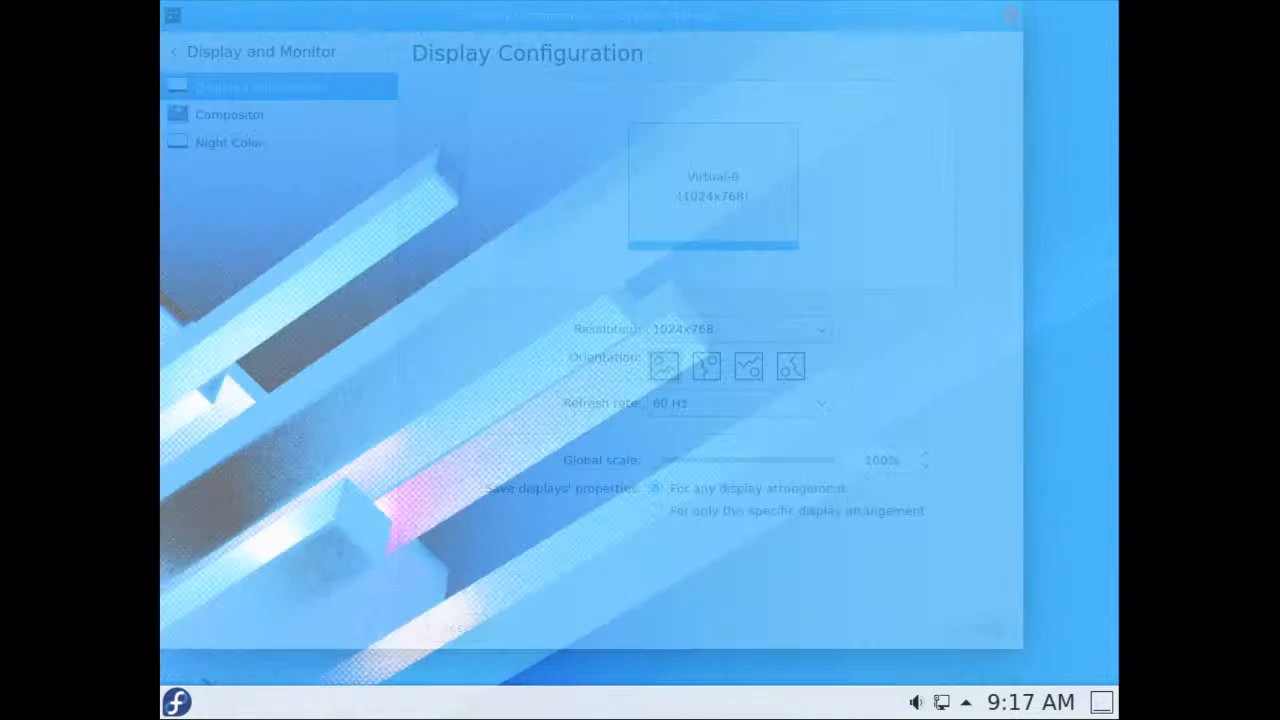
right_click(640, 365)
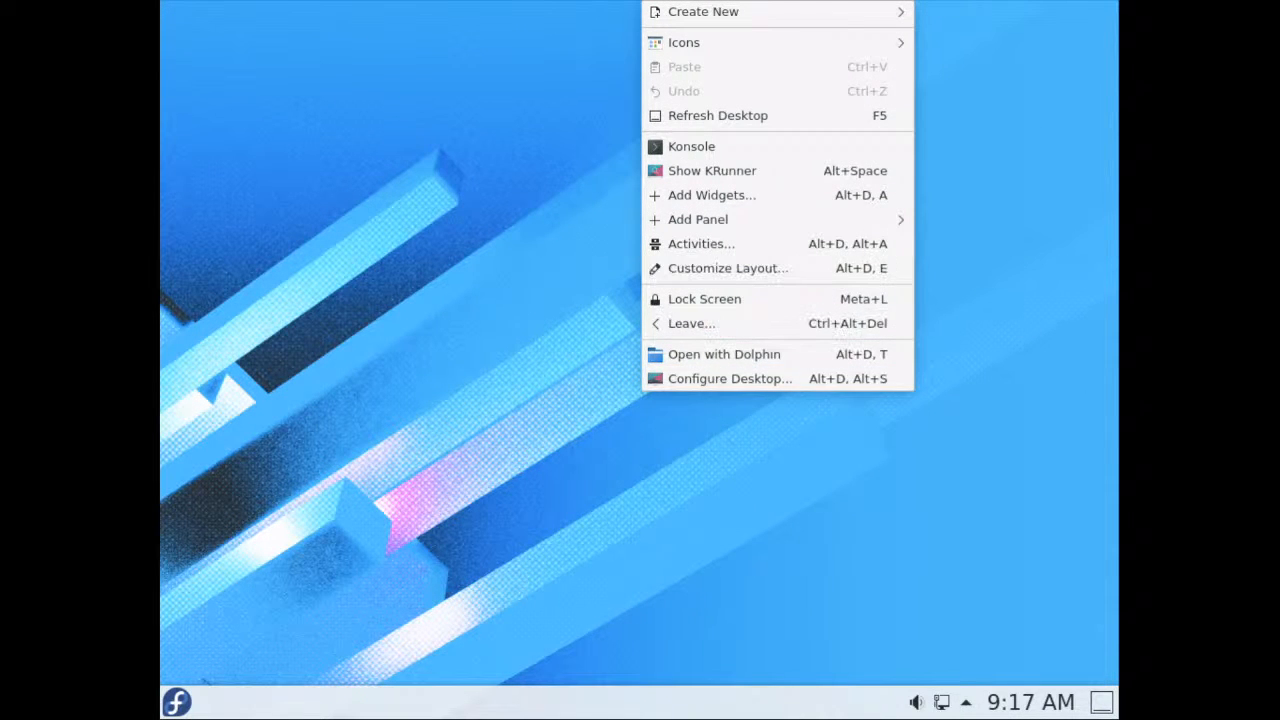
left_click(550, 360)
right_click(550, 360)
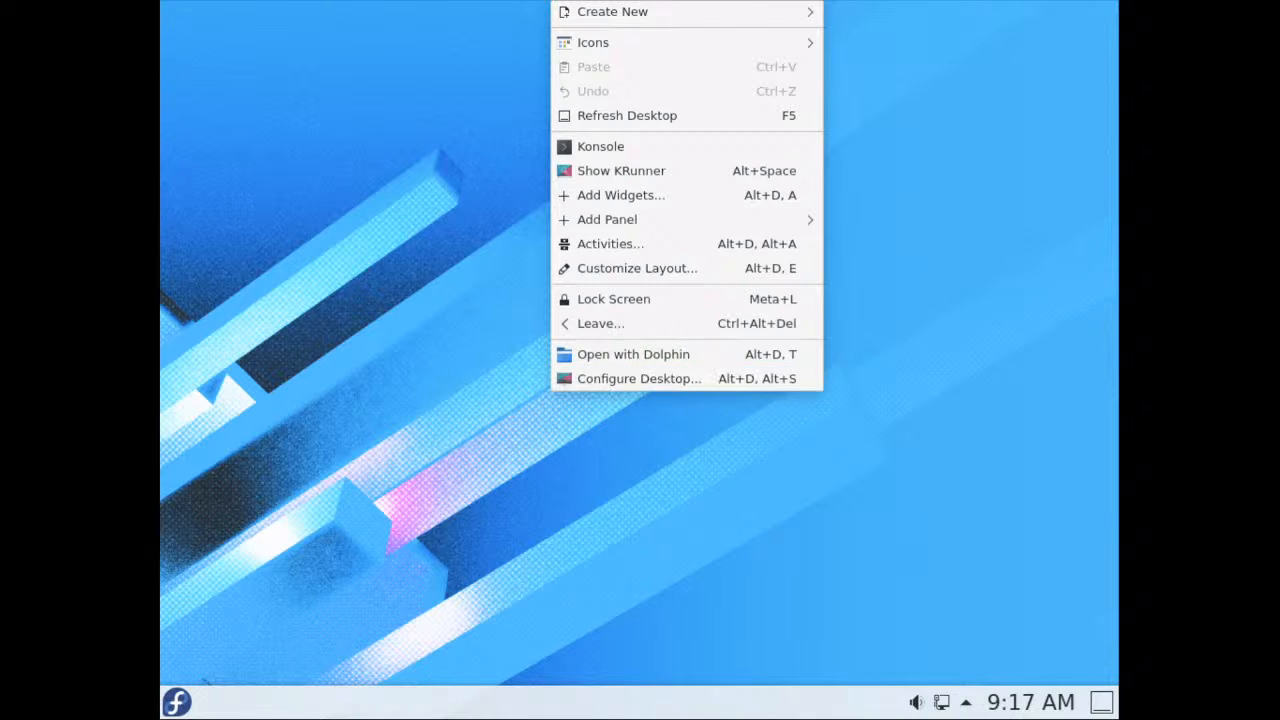
left_click(542, 398)
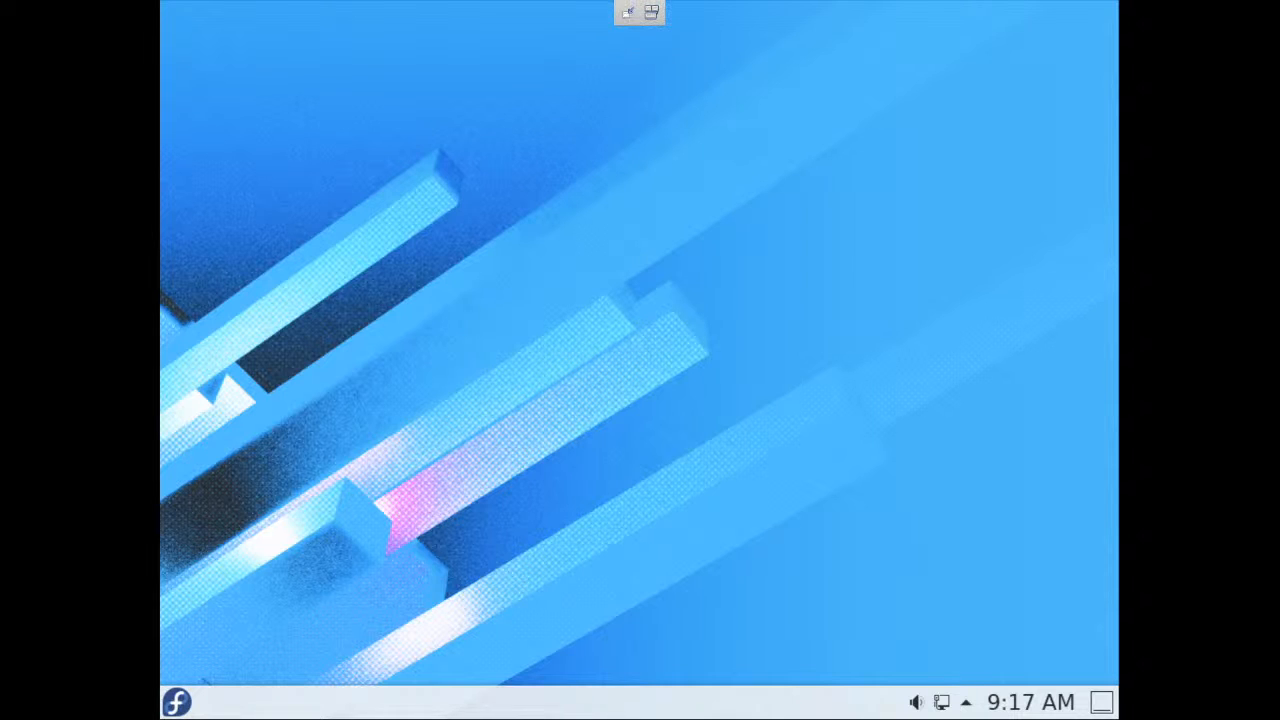
left_click(628, 13)
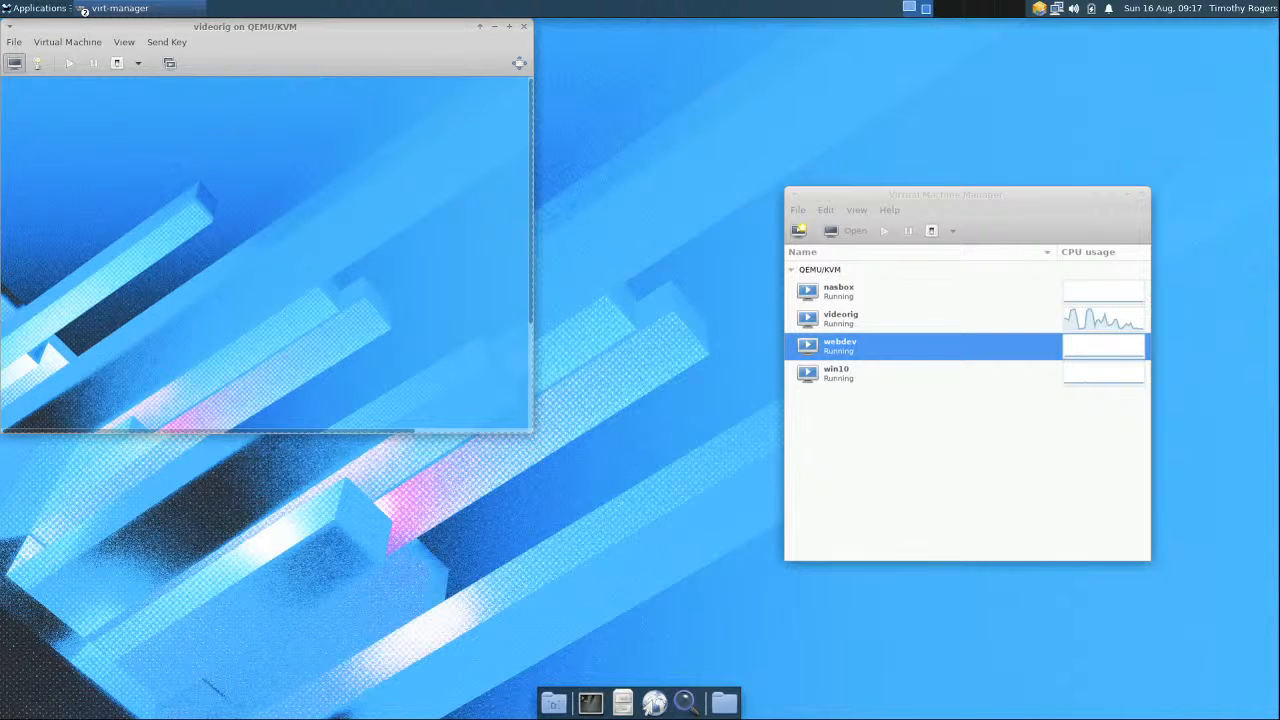
Step: Centre the VM window and inspect its Spice display and RNG device details
left_click_drag(280, 27, 527, 155)
left_click(284, 191)
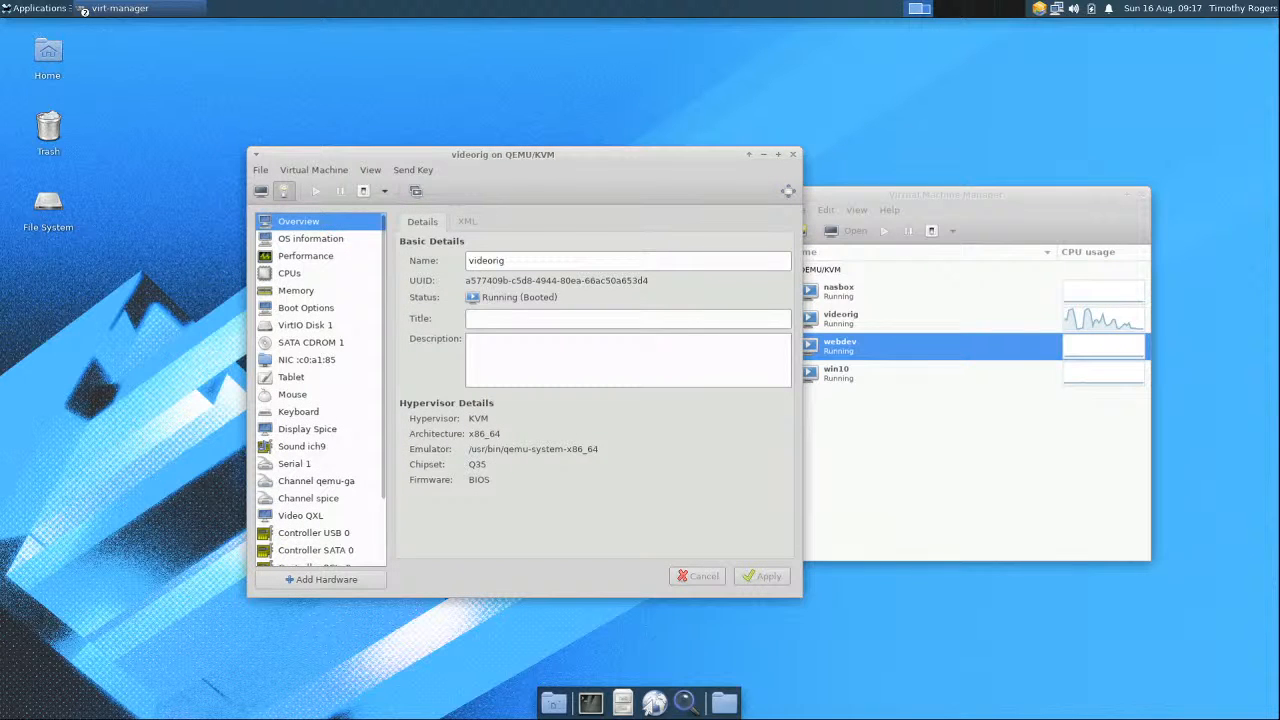
left_click(307, 429)
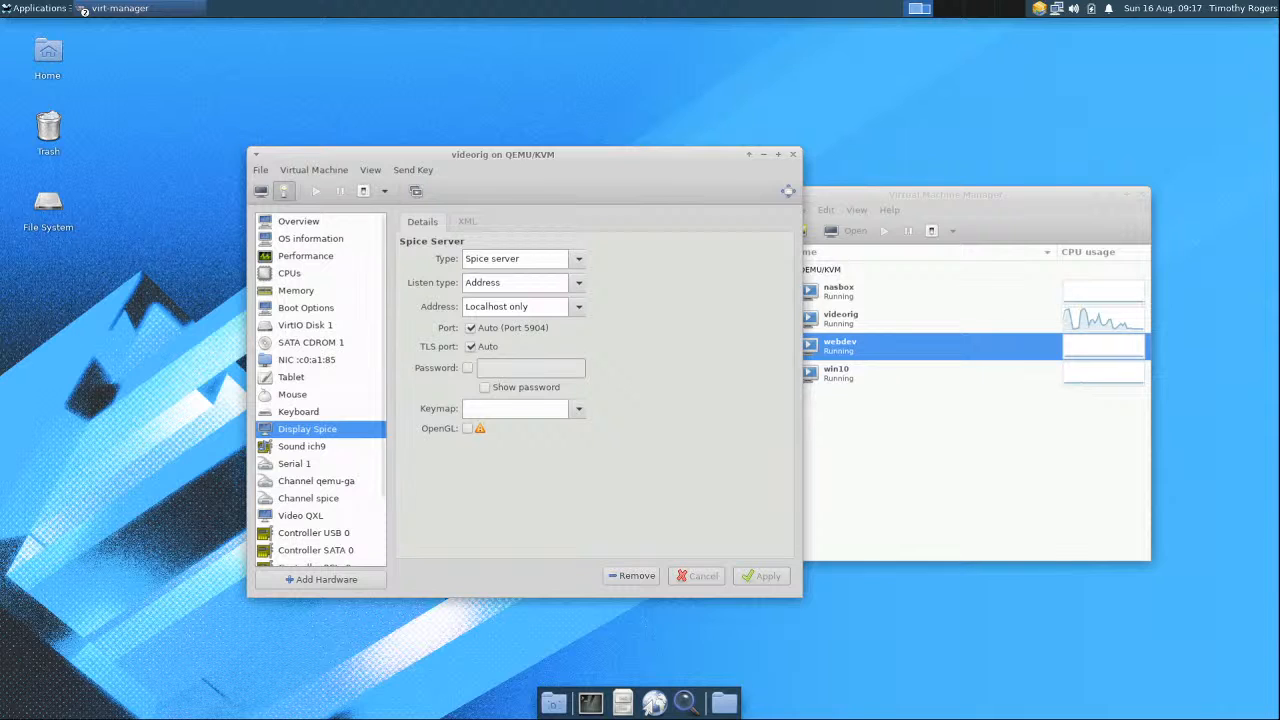
scroll(320, 390, "down", 2)
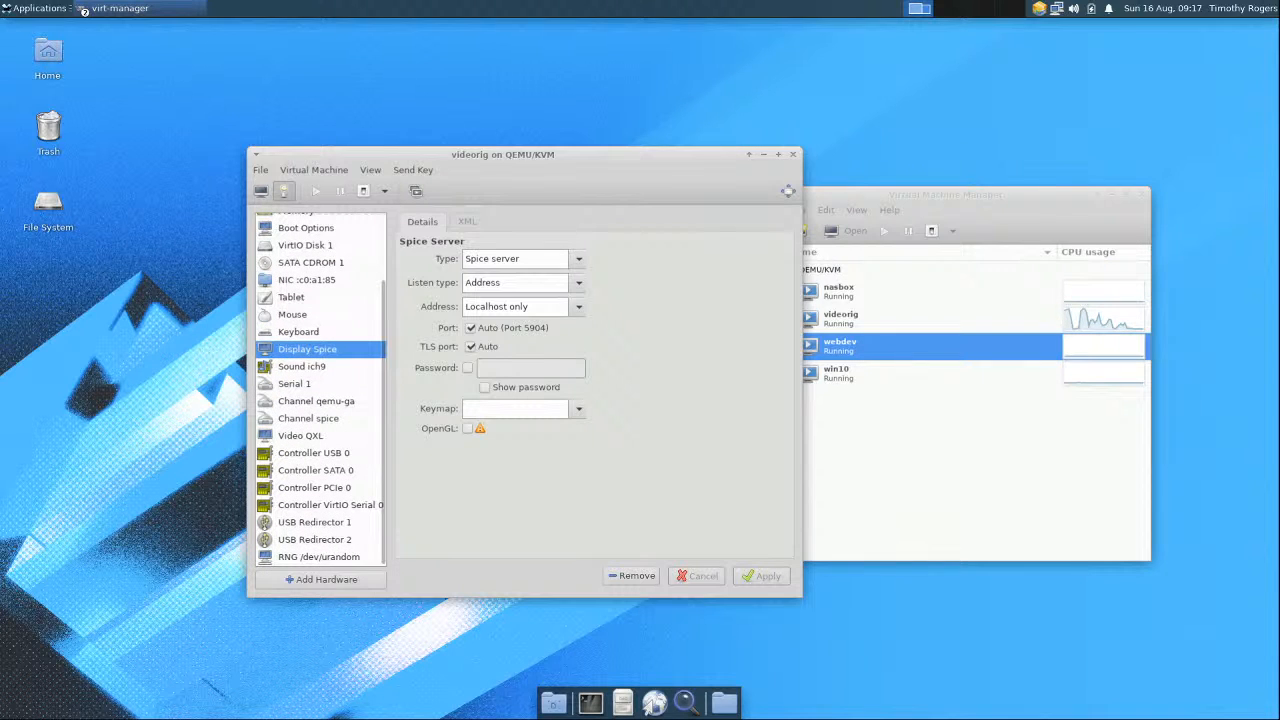
left_click(319, 557)
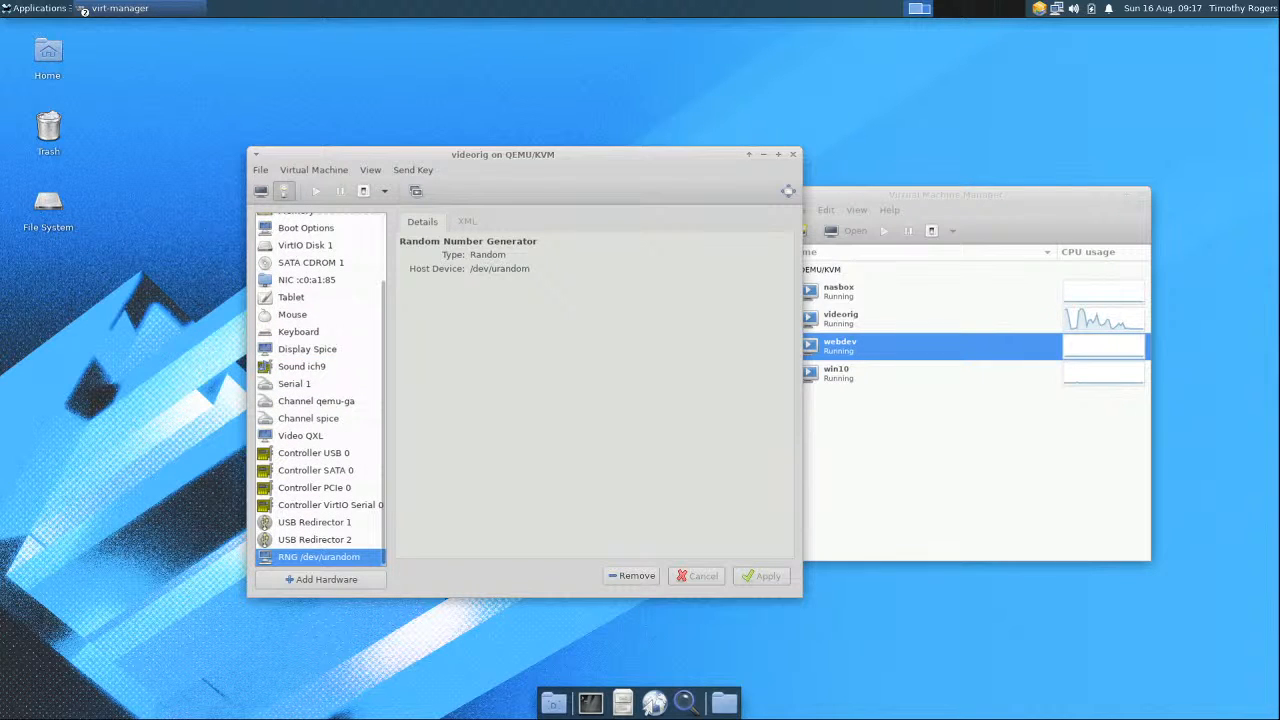
Step: Check the video model, leaving it as QXL, and return to the VM console
left_click(301, 436)
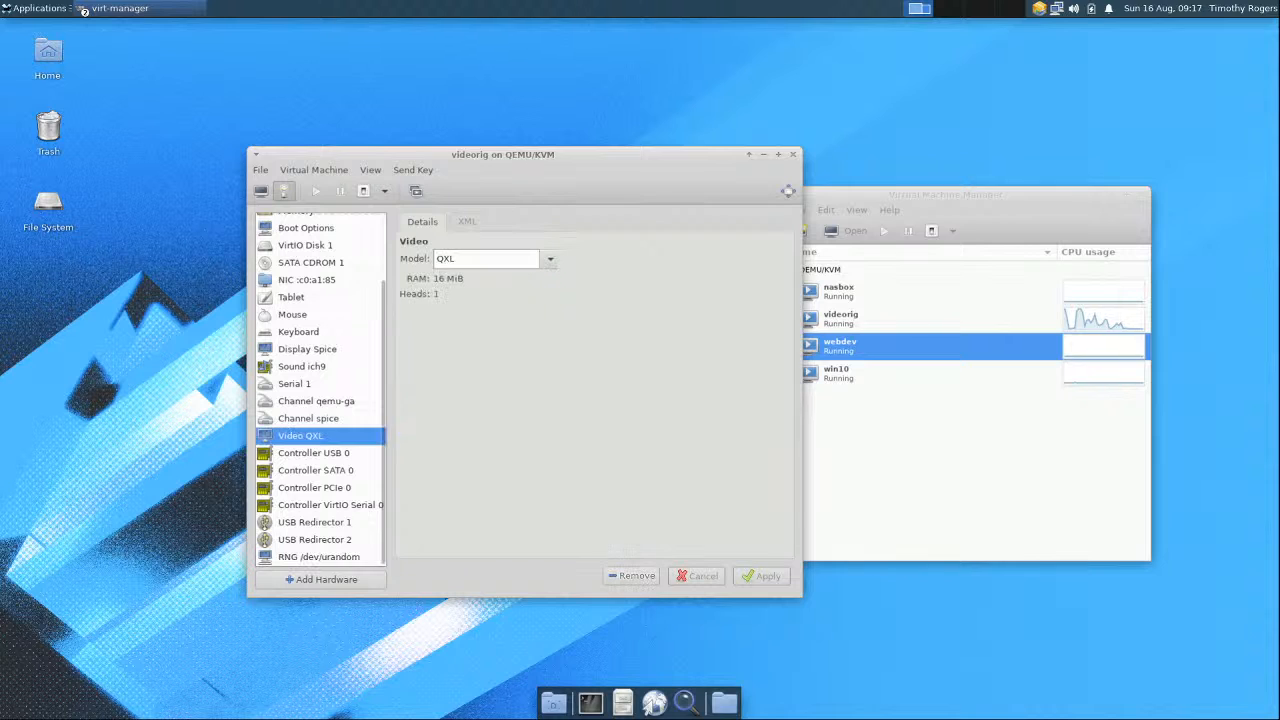
left_click(549, 258)
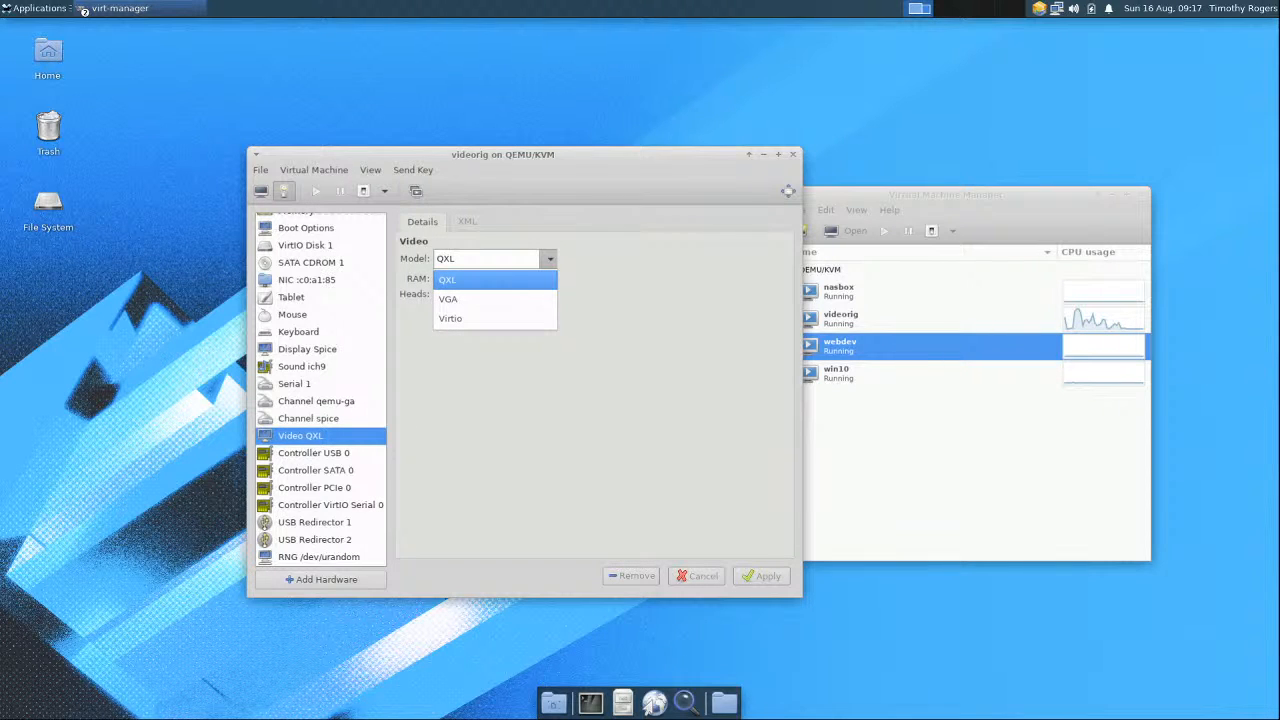
key("Escape")
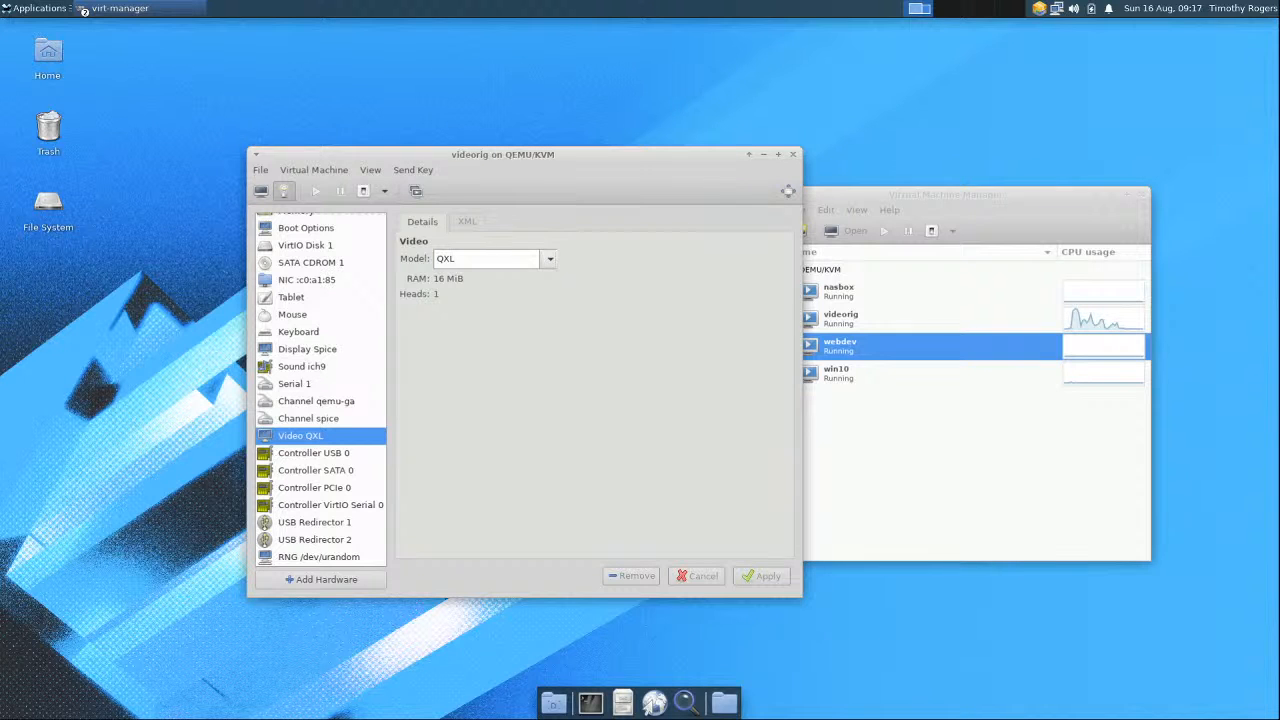
left_click(261, 191)
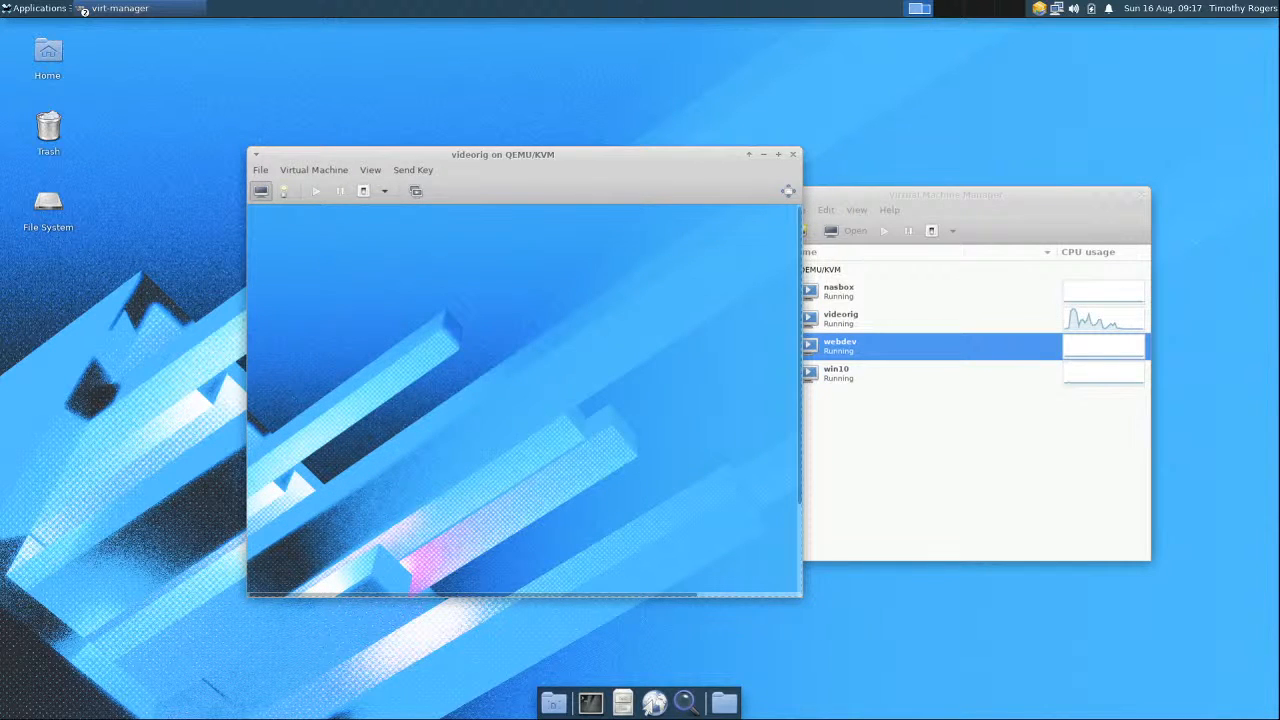
Step: Maximise the VM window and shut down the Fedora guest from its Leave menu
left_click(778, 154)
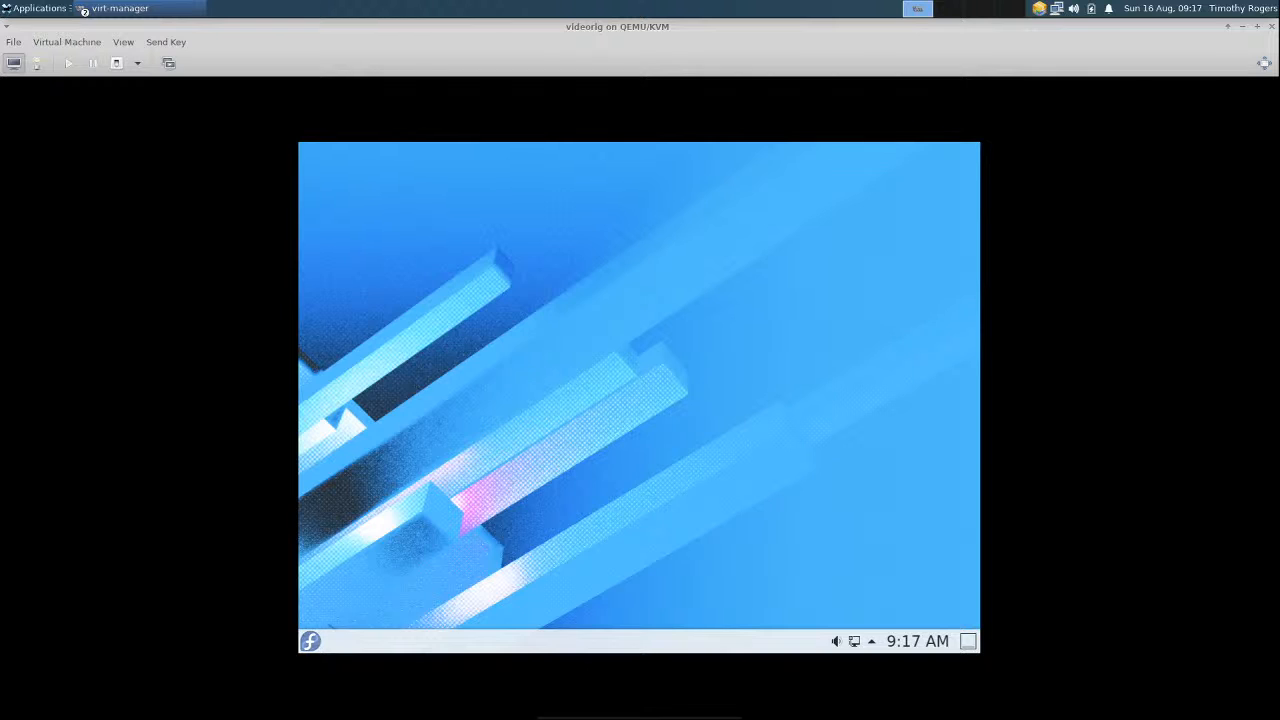
left_click(310, 641)
mouse_move(582, 592)
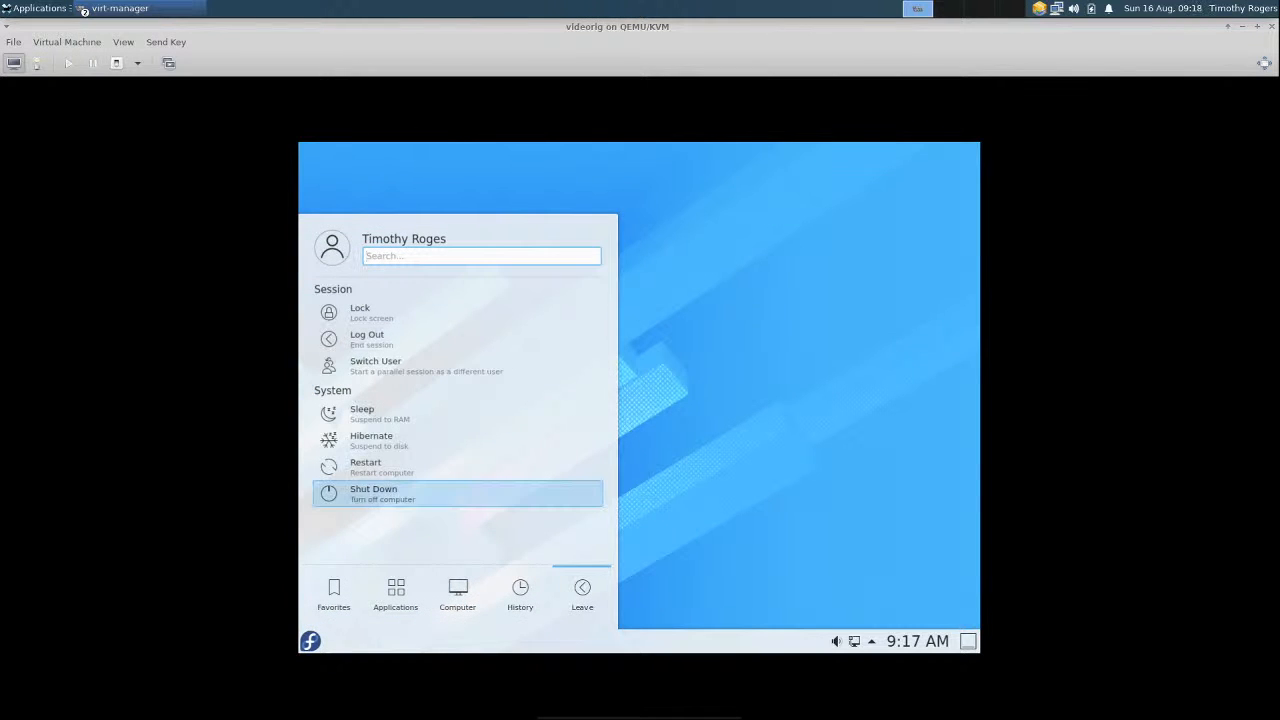
left_click(380, 494)
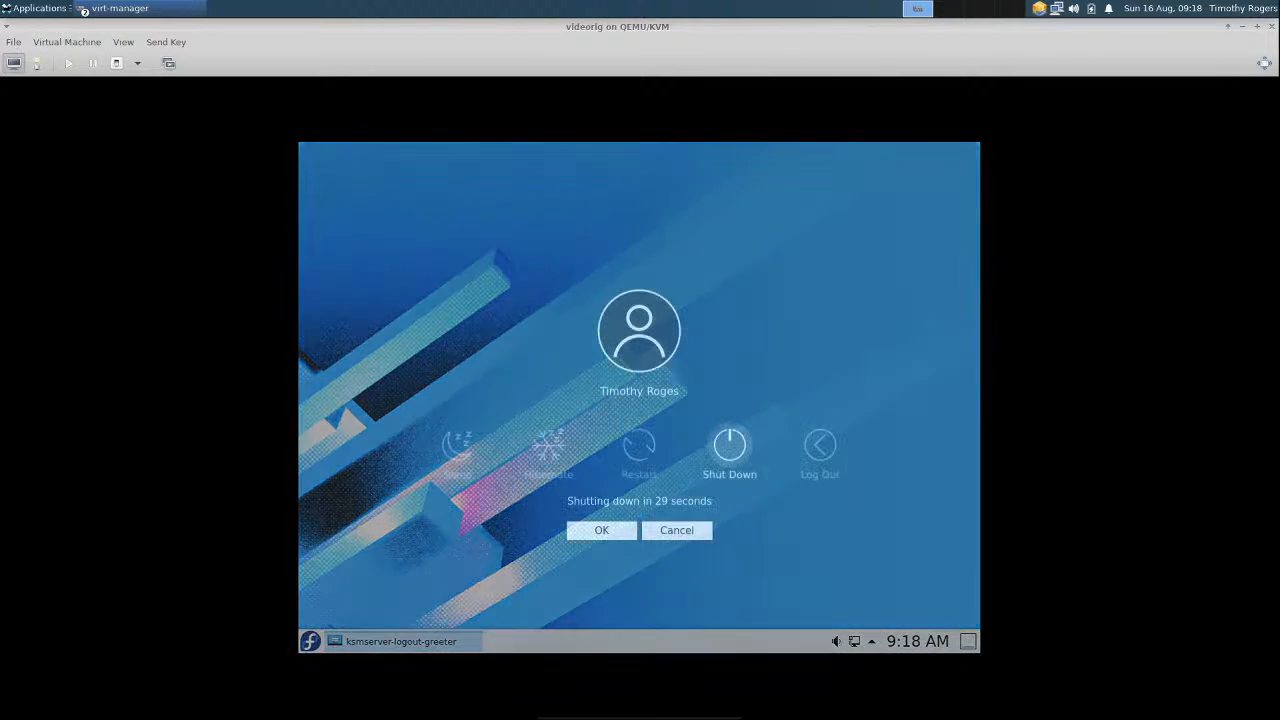
key("Return")
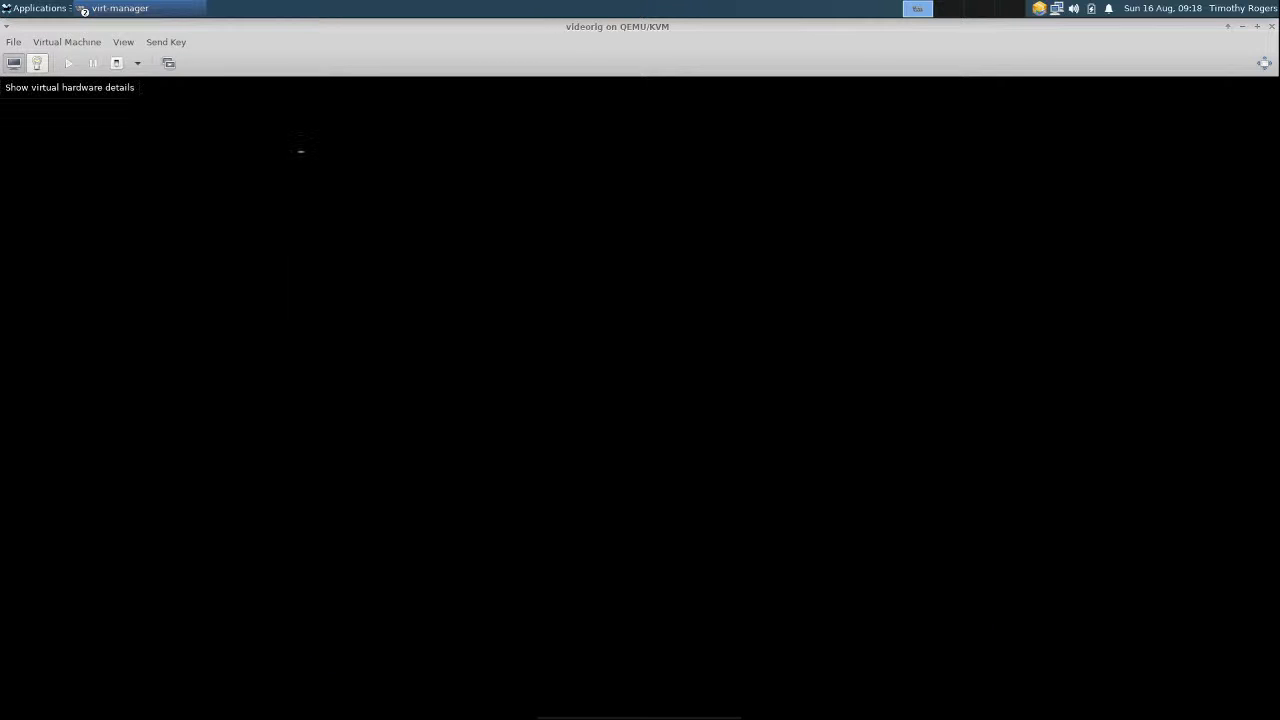
Step: Change the VM's video model to Virtio and apply it
left_click(36, 62)
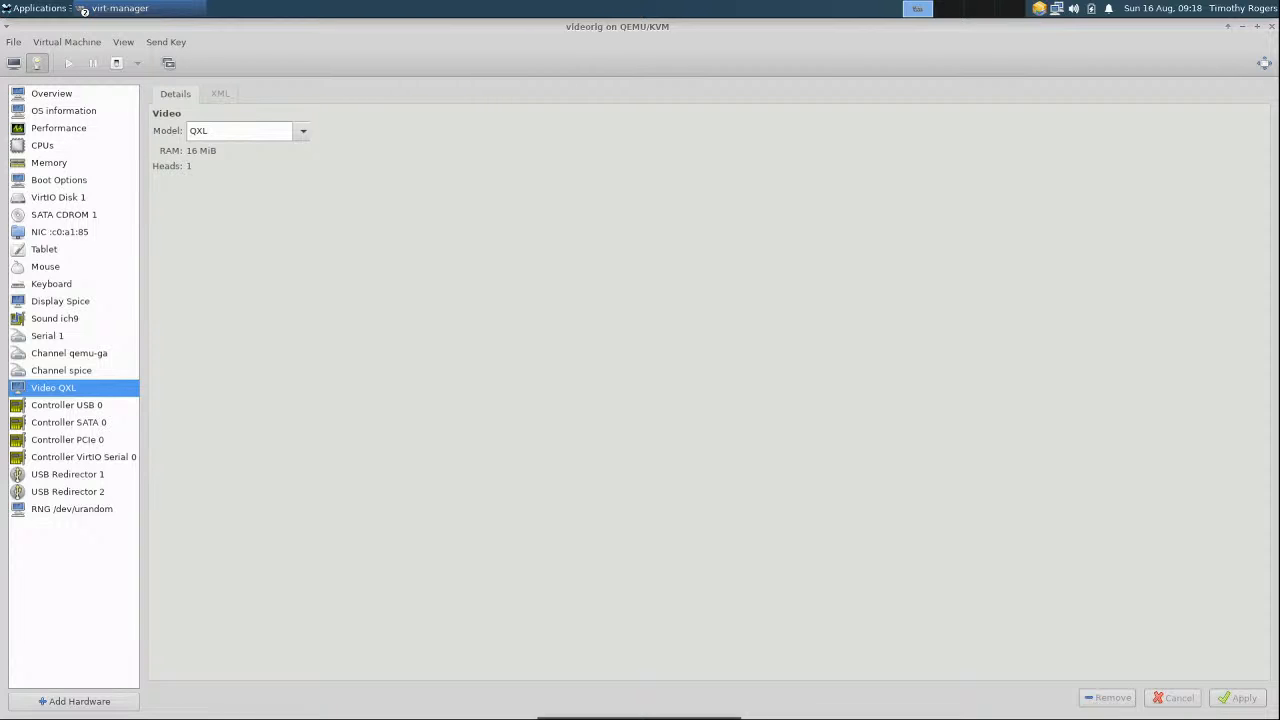
left_click(302, 131)
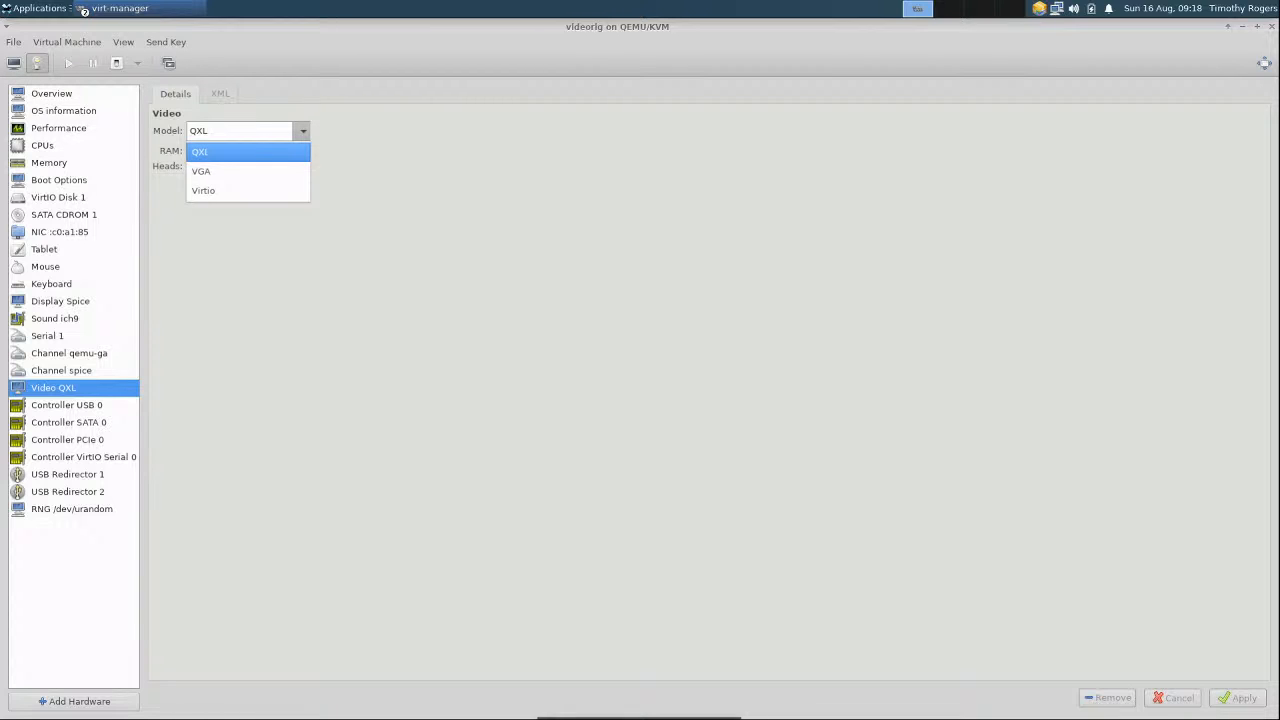
left_click(204, 191)
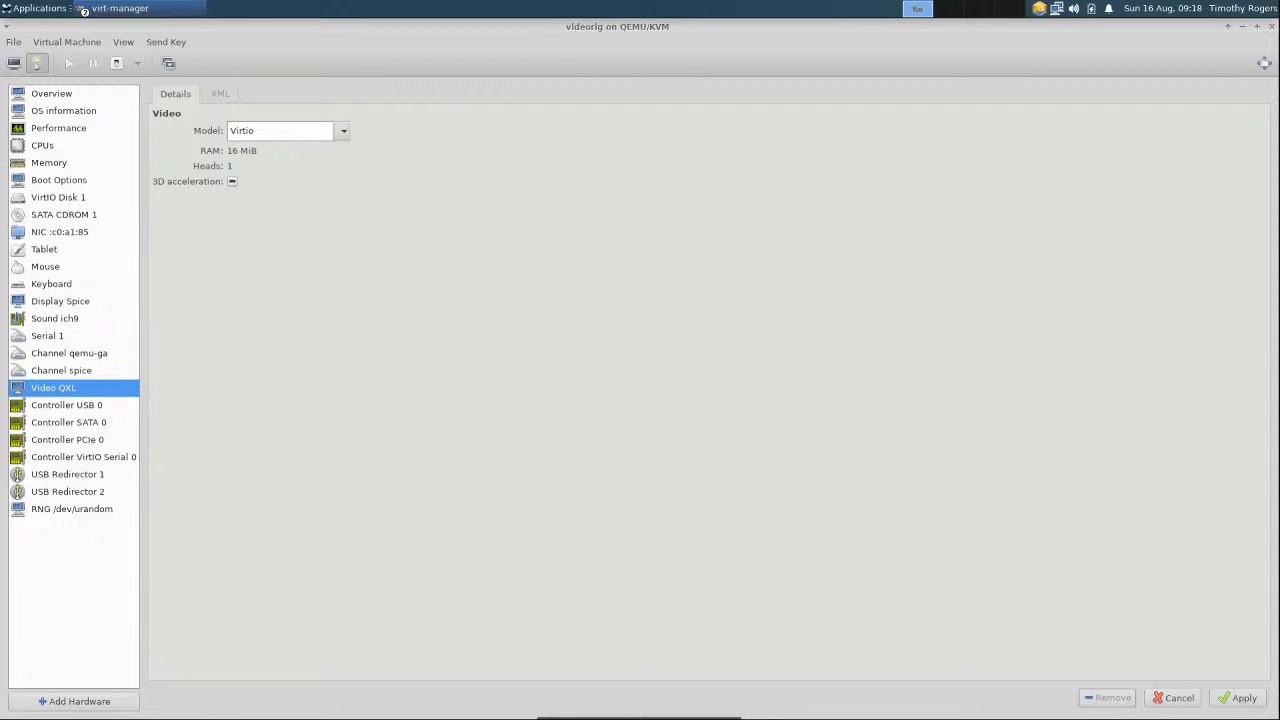
left_click(1238, 697)
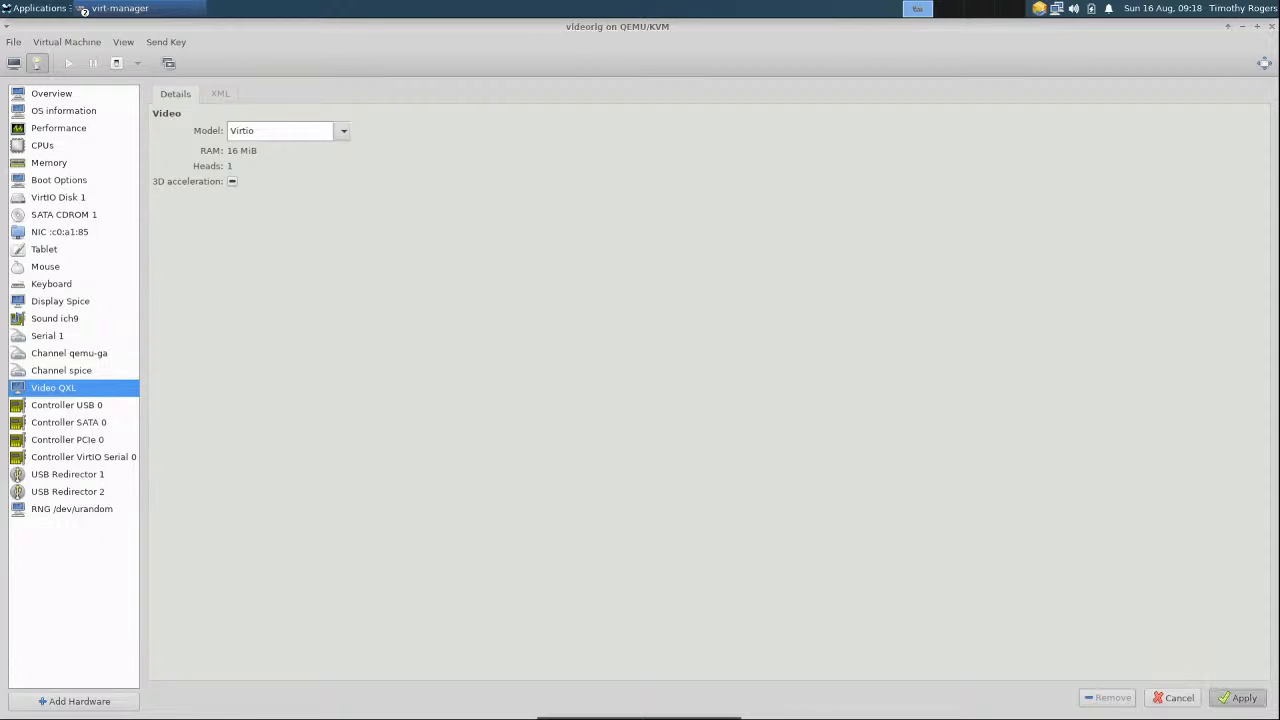
Step: Set the Spice display keymap to en-us and apply it
left_click(60, 301)
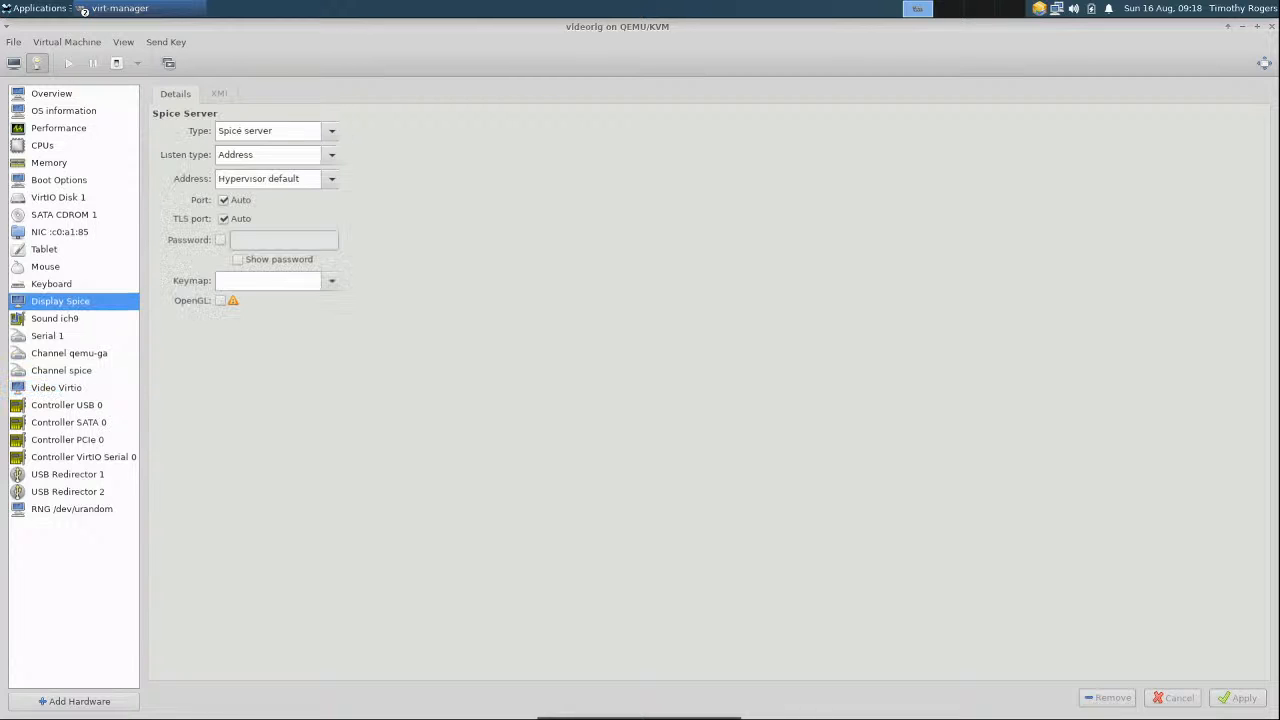
left_click(58, 197)
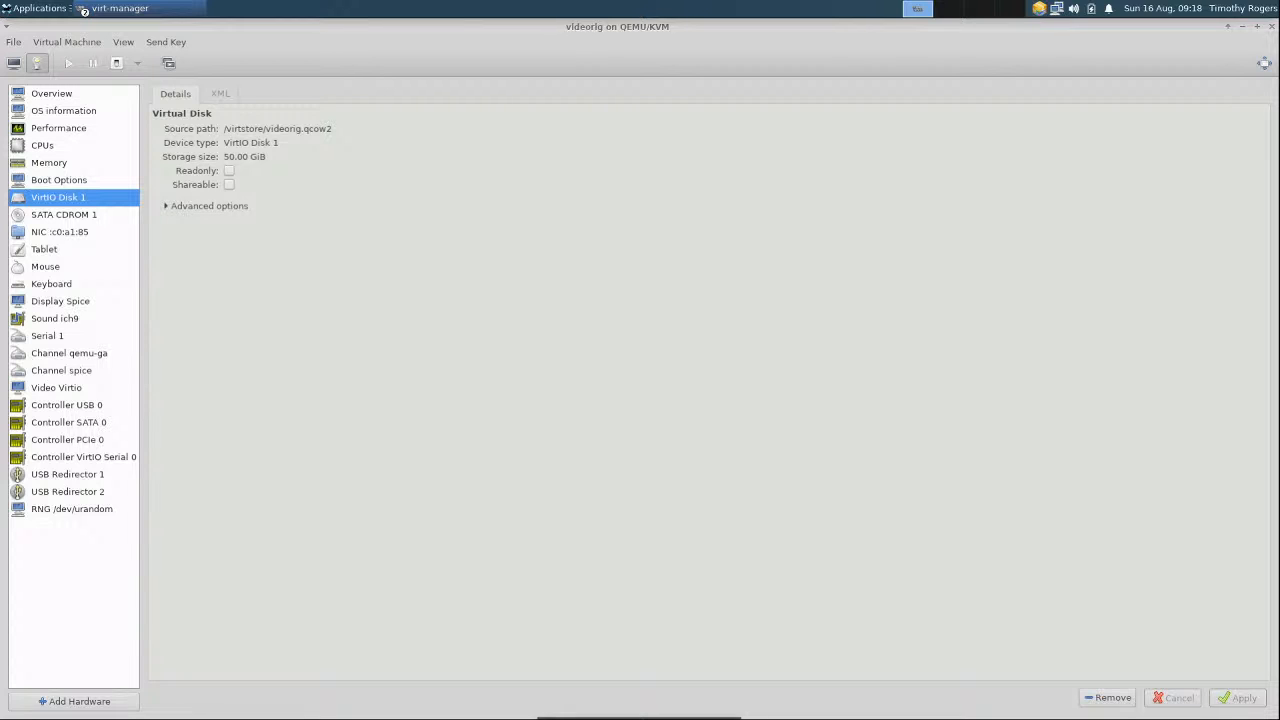
left_click(64, 215)
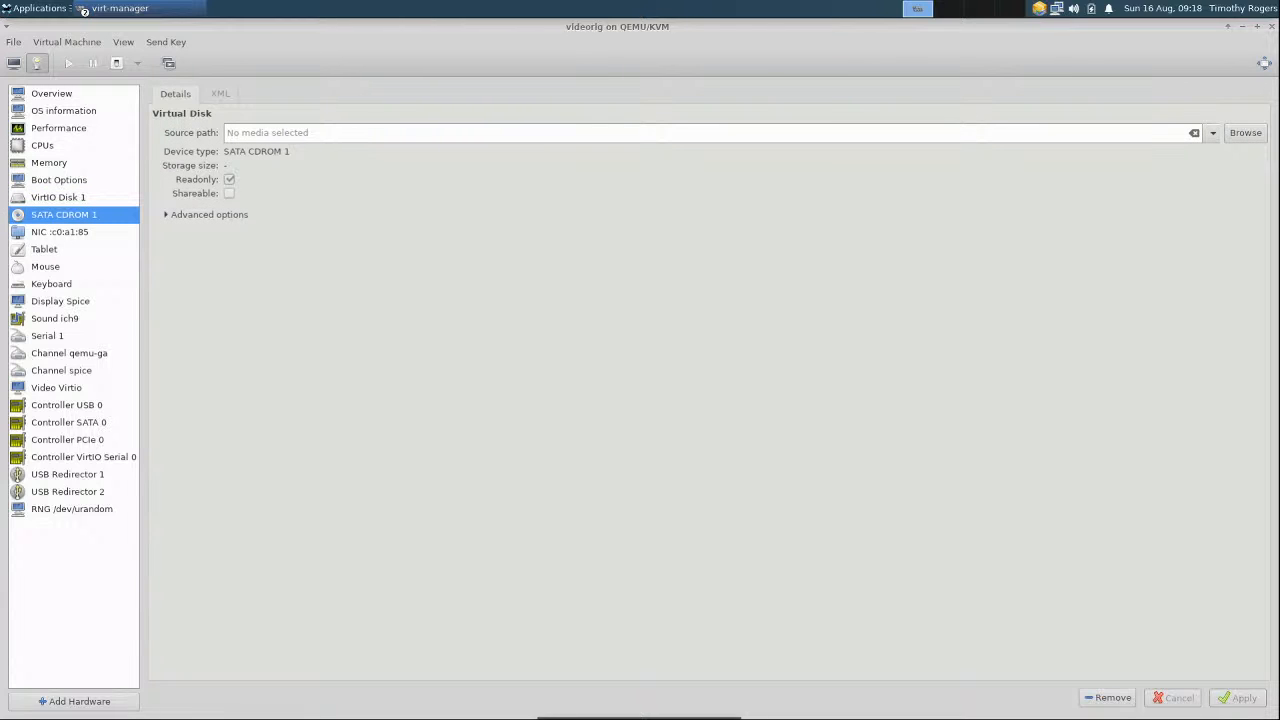
left_click(60, 232)
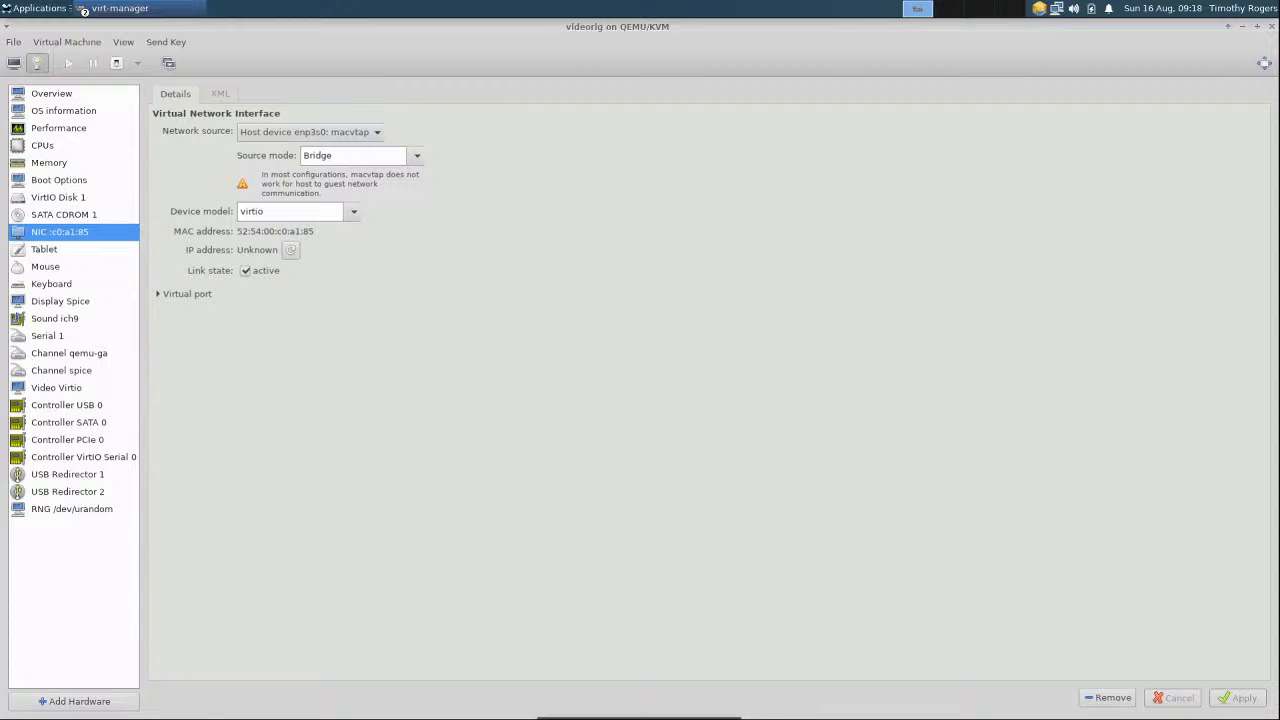
left_click(51, 284)
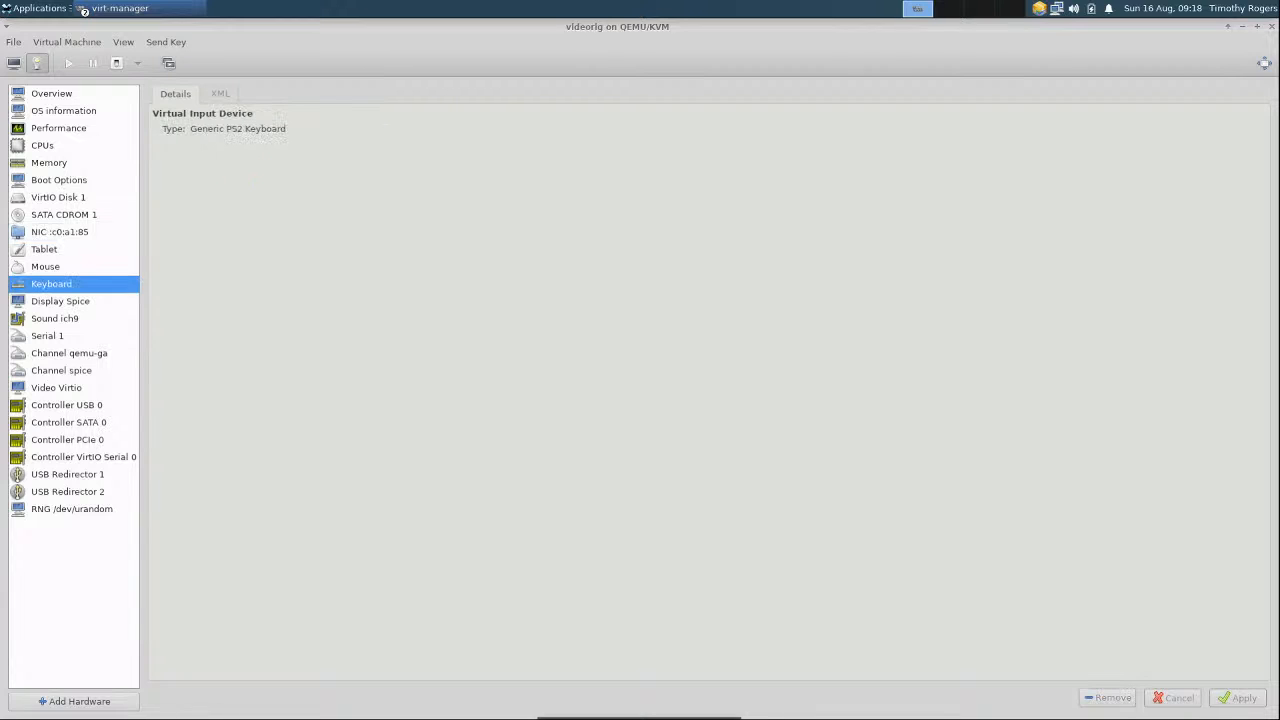
left_click(60, 301)
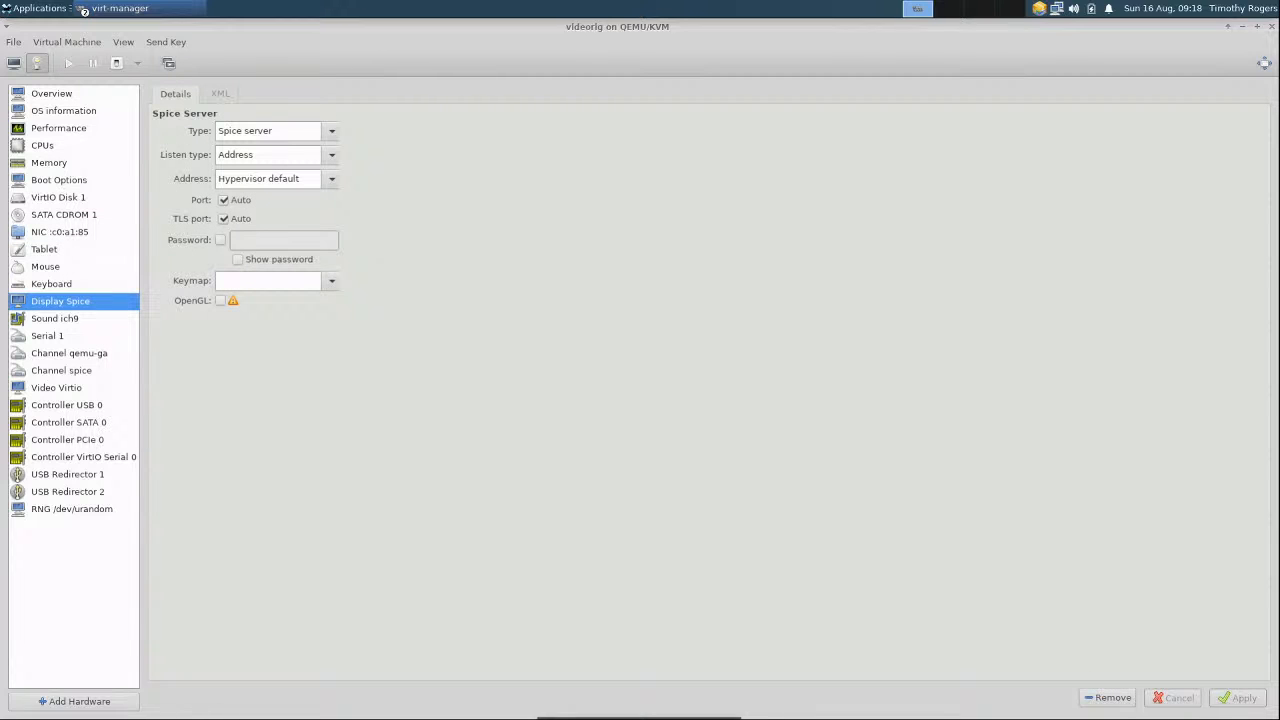
left_click(332, 281)
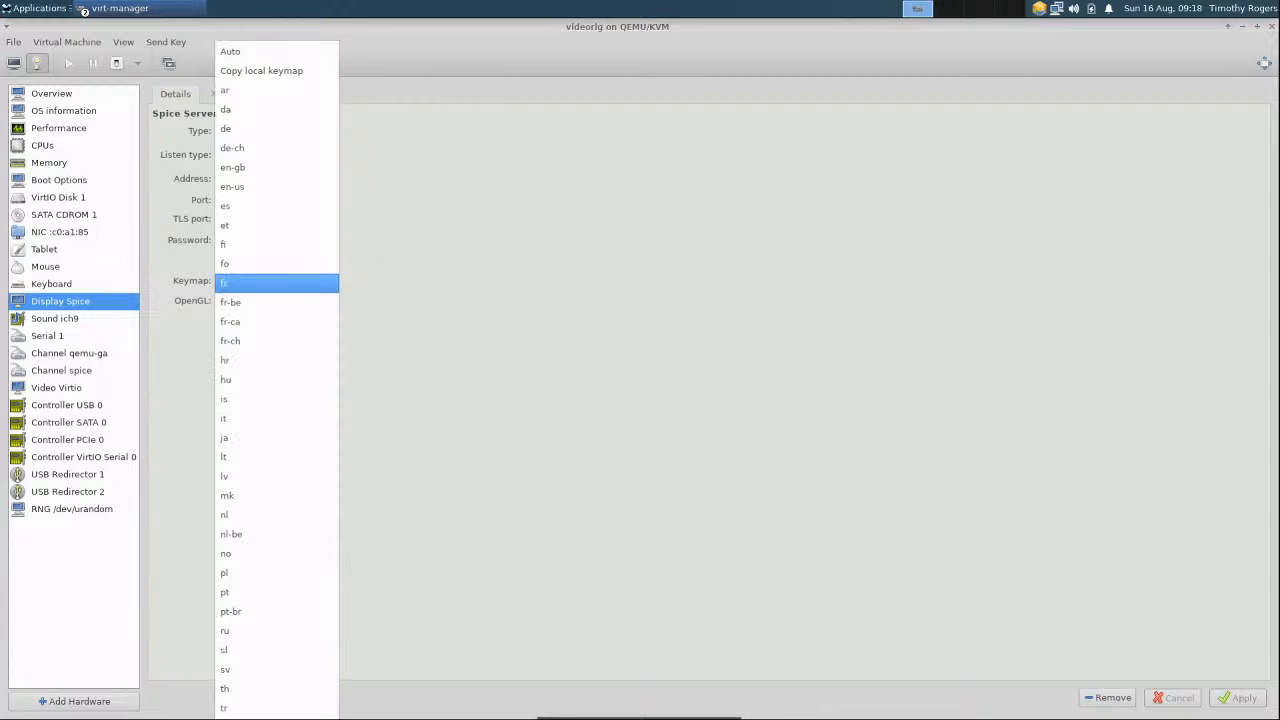
left_click(232, 187)
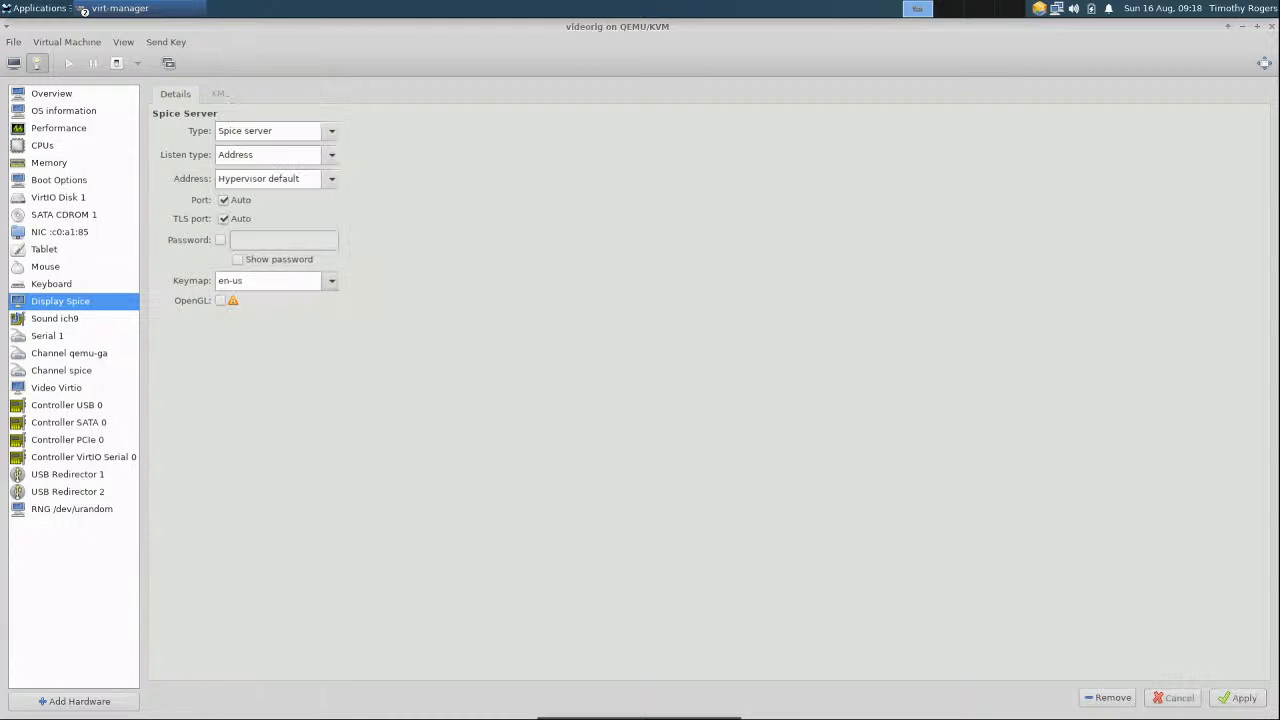
left_click(1238, 698)
Step: Start the videorig VM fullscreen and log in with the account password
left_click(14, 63)
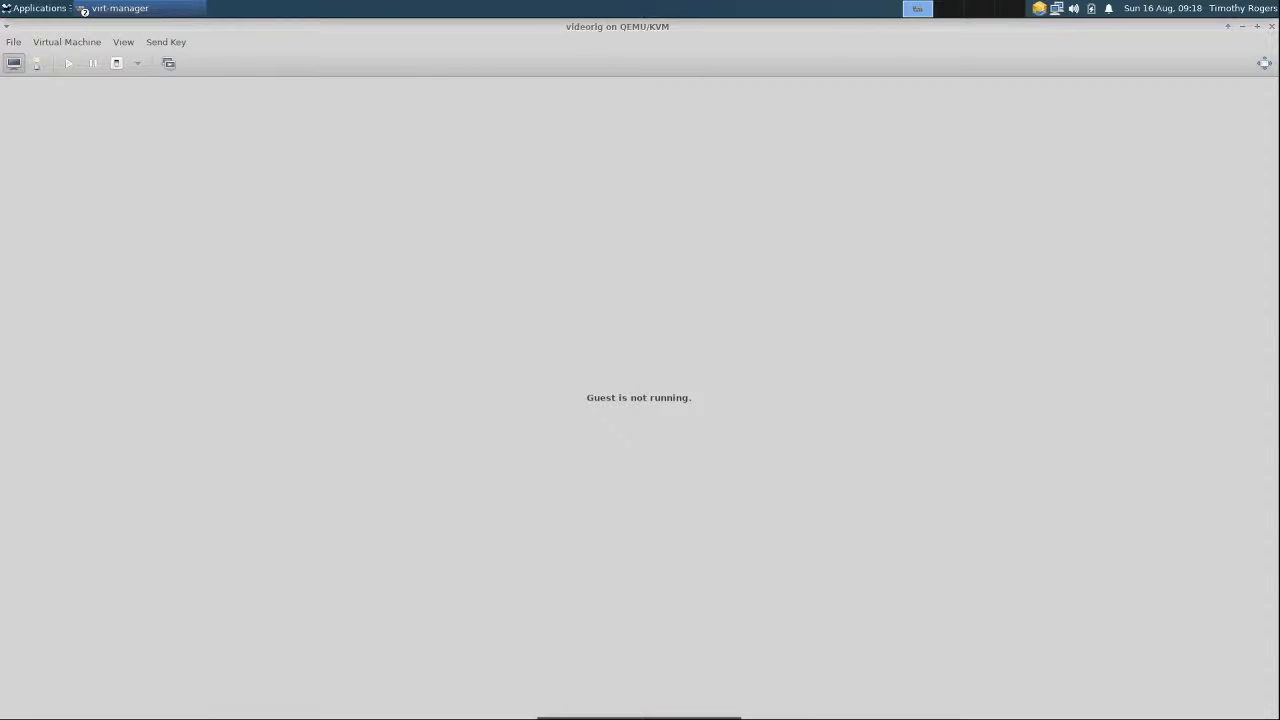
left_click(68, 63)
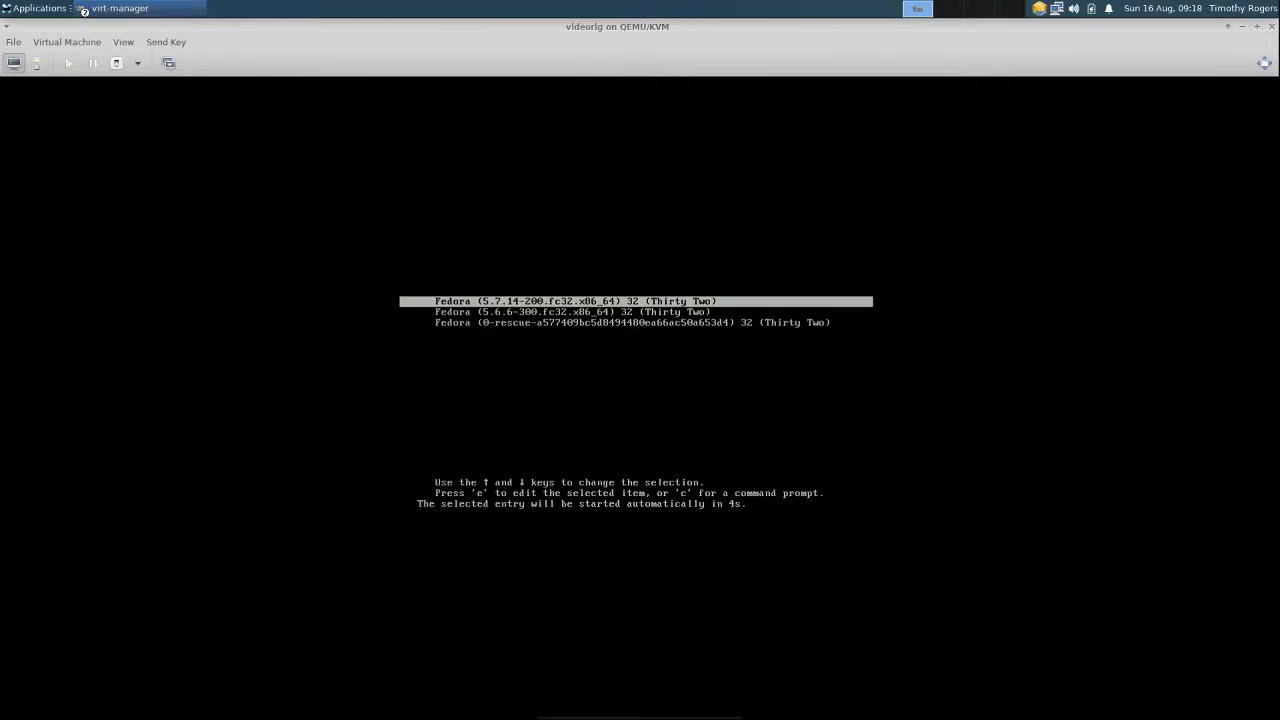
left_click(1264, 63)
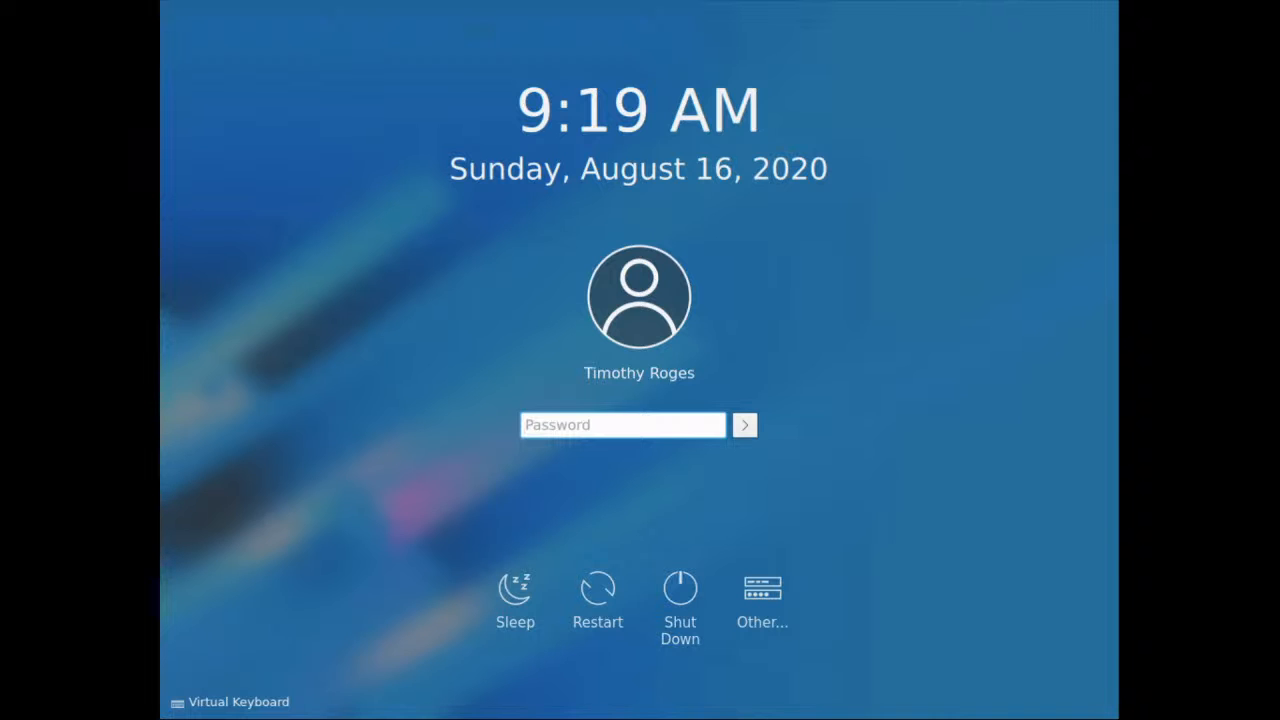
type("•••••••")
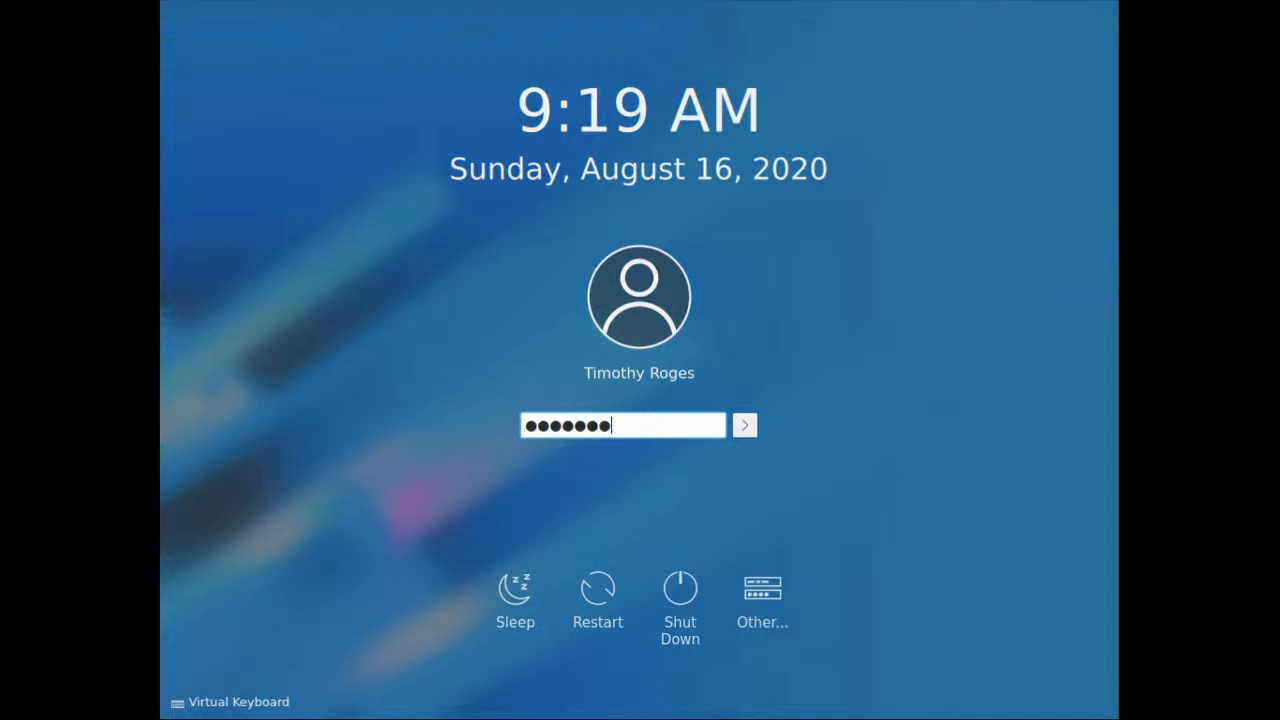
type("•••••")
key("Return")
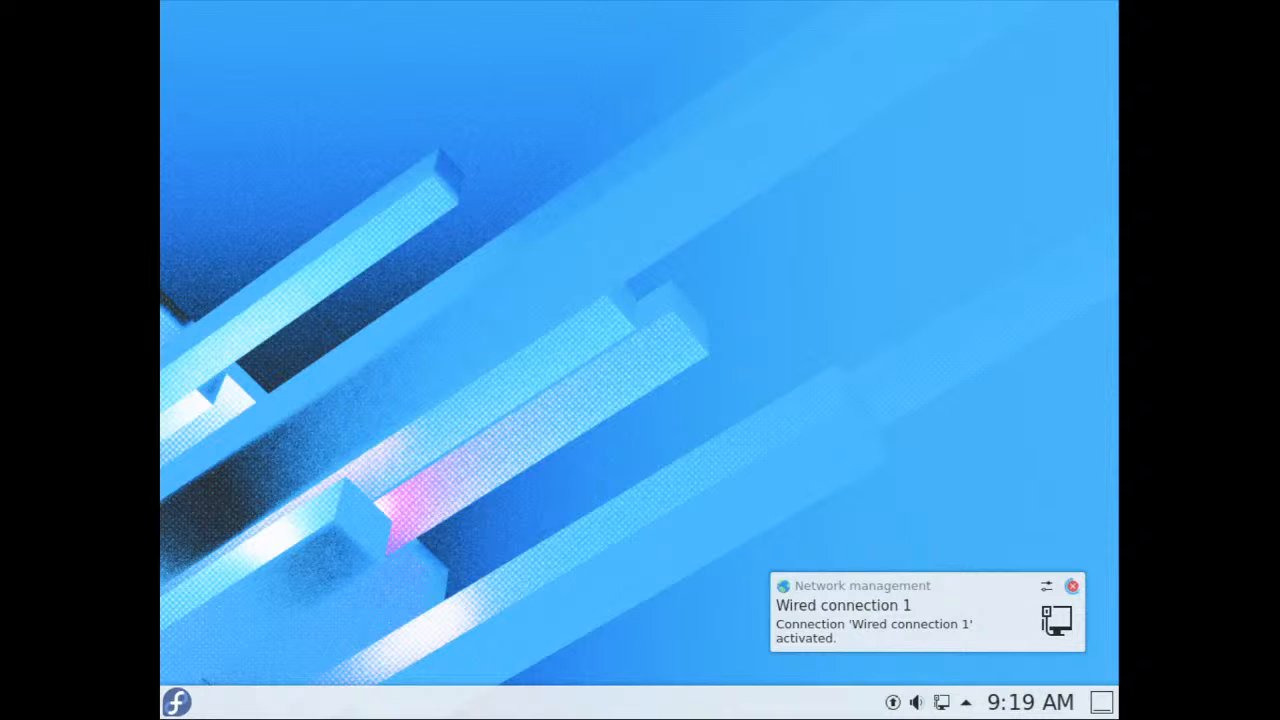
Step: Launch System Settings and apply a 1920x1080 display resolution
left_click(177, 702)
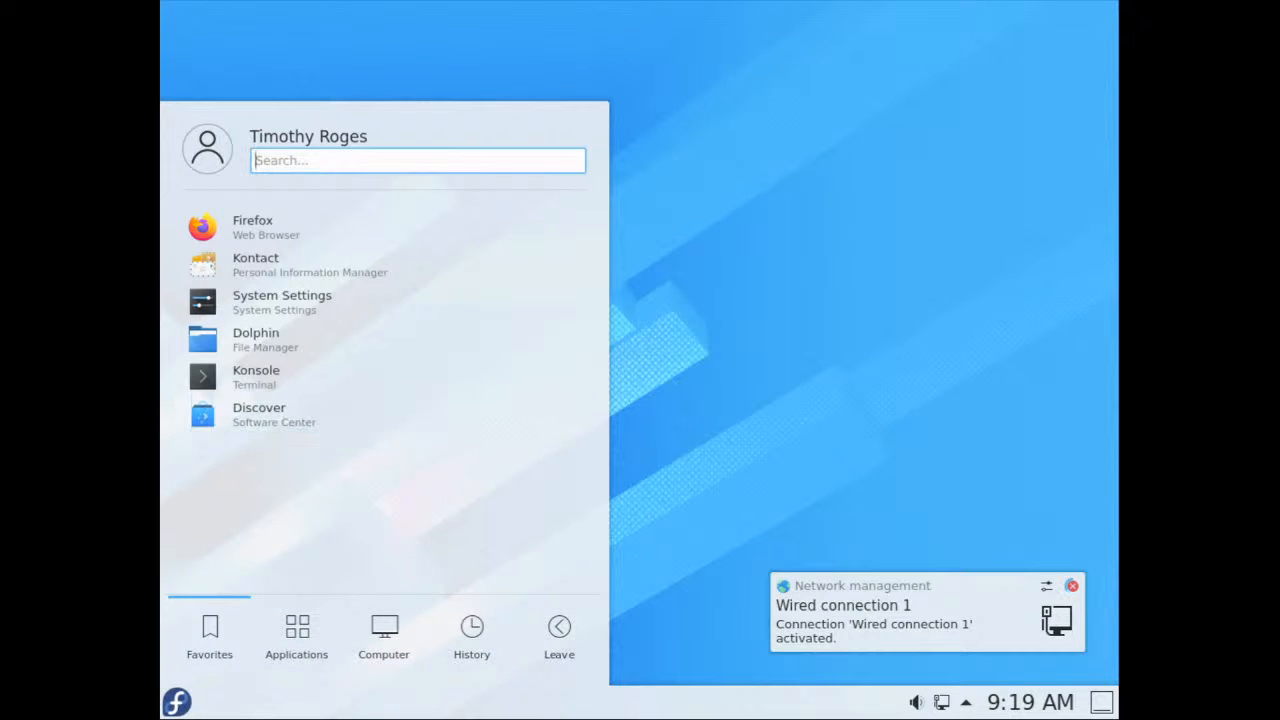
left_click(297, 636)
left_click(209, 636)
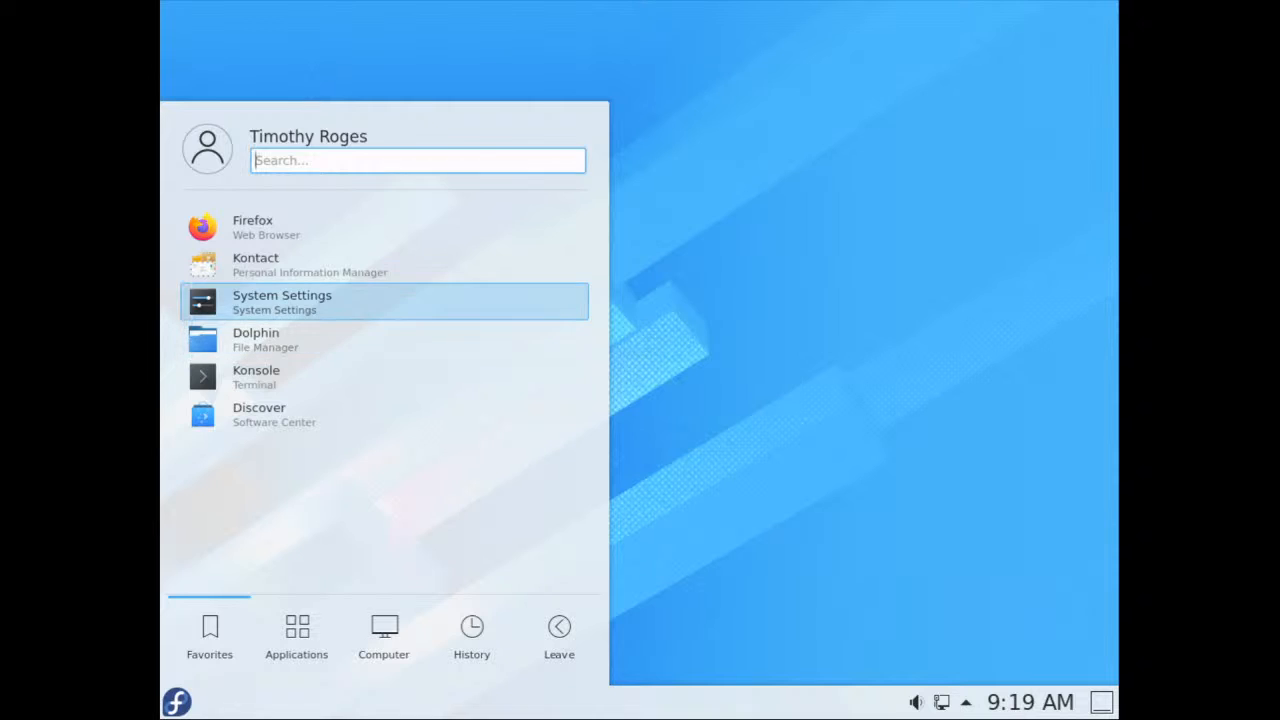
left_click(282, 302)
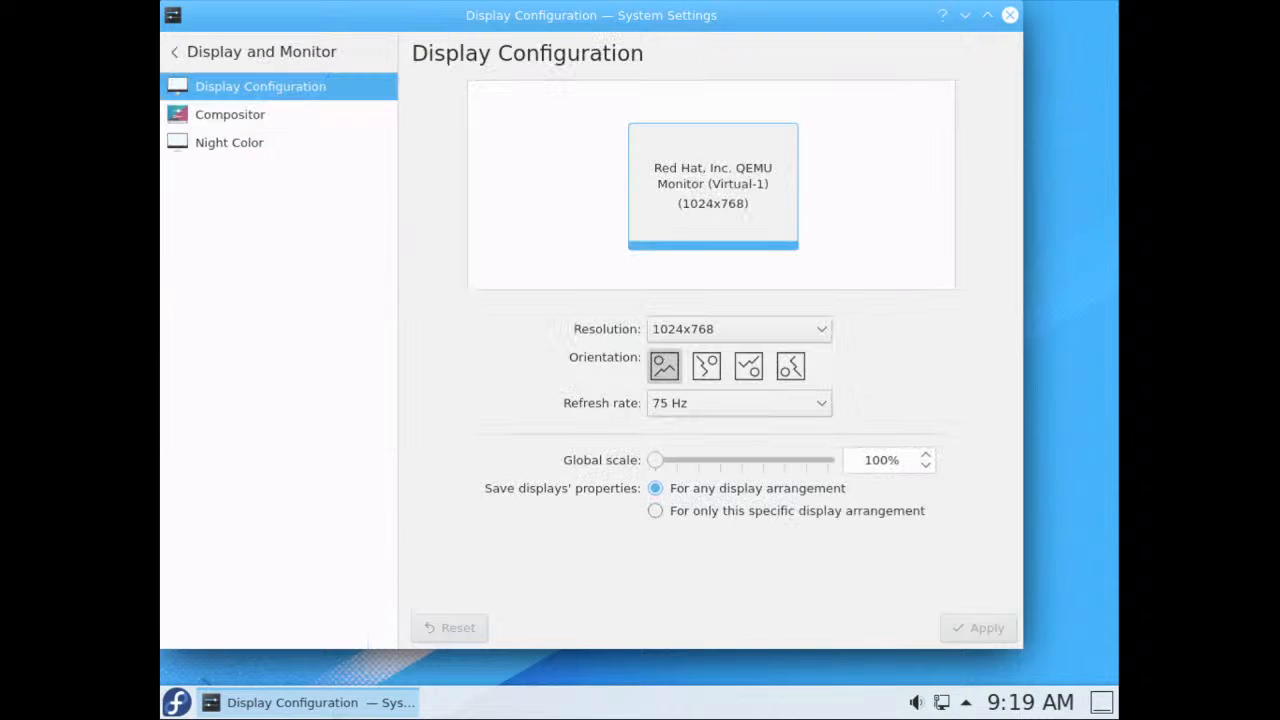
left_click(738, 329)
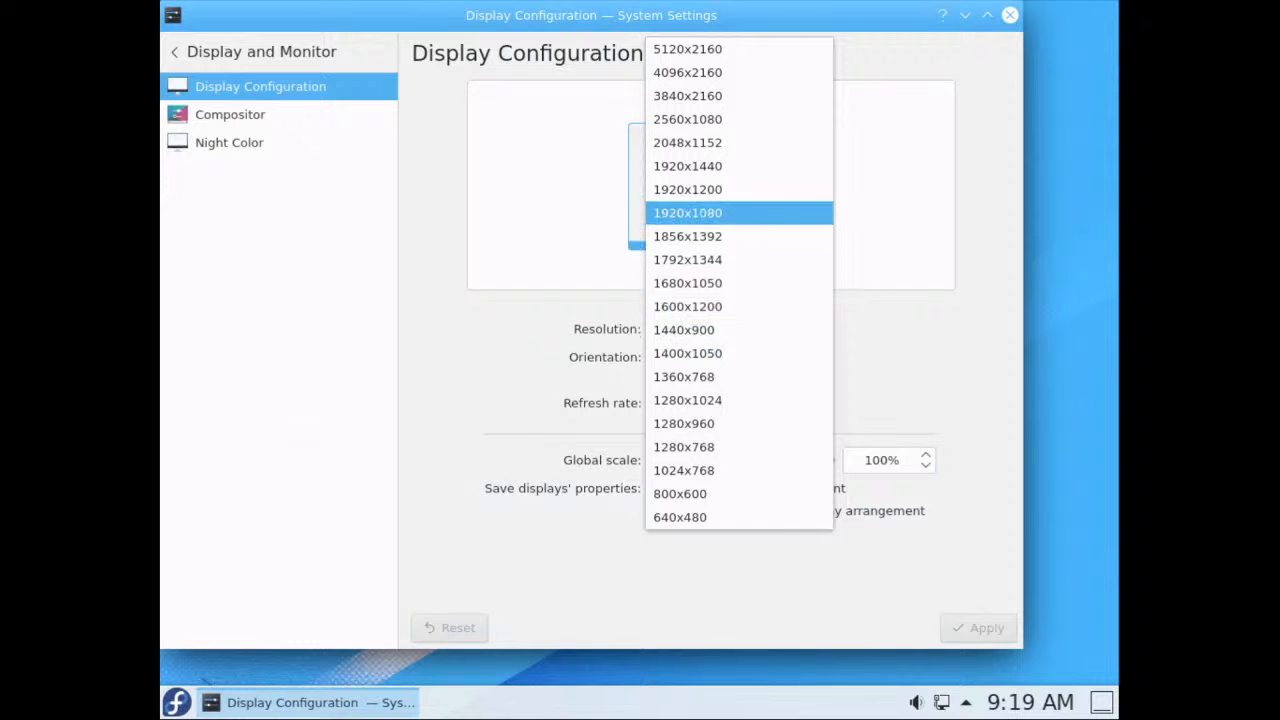
left_click(737, 209)
left_click(979, 627)
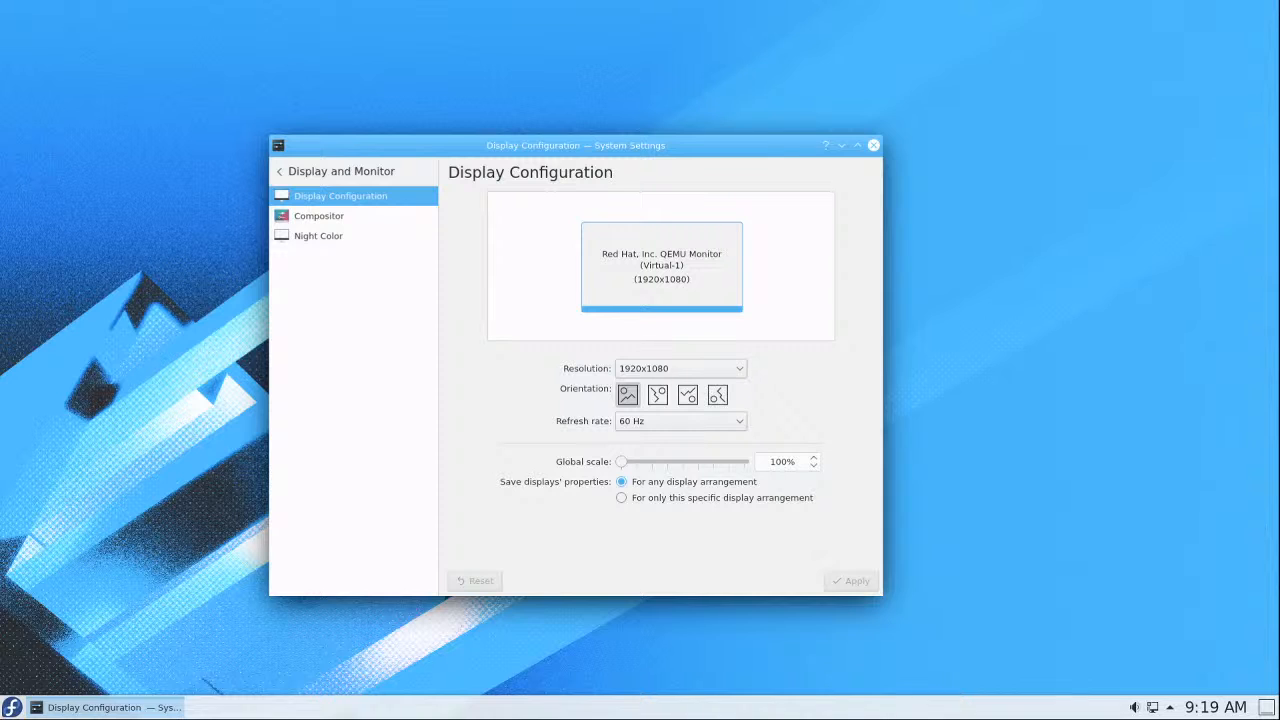
Step: Apply the OpenGL 2.0 compositor backend, test it by moving the window, then close settings
left_click(318, 215)
left_click(700, 225)
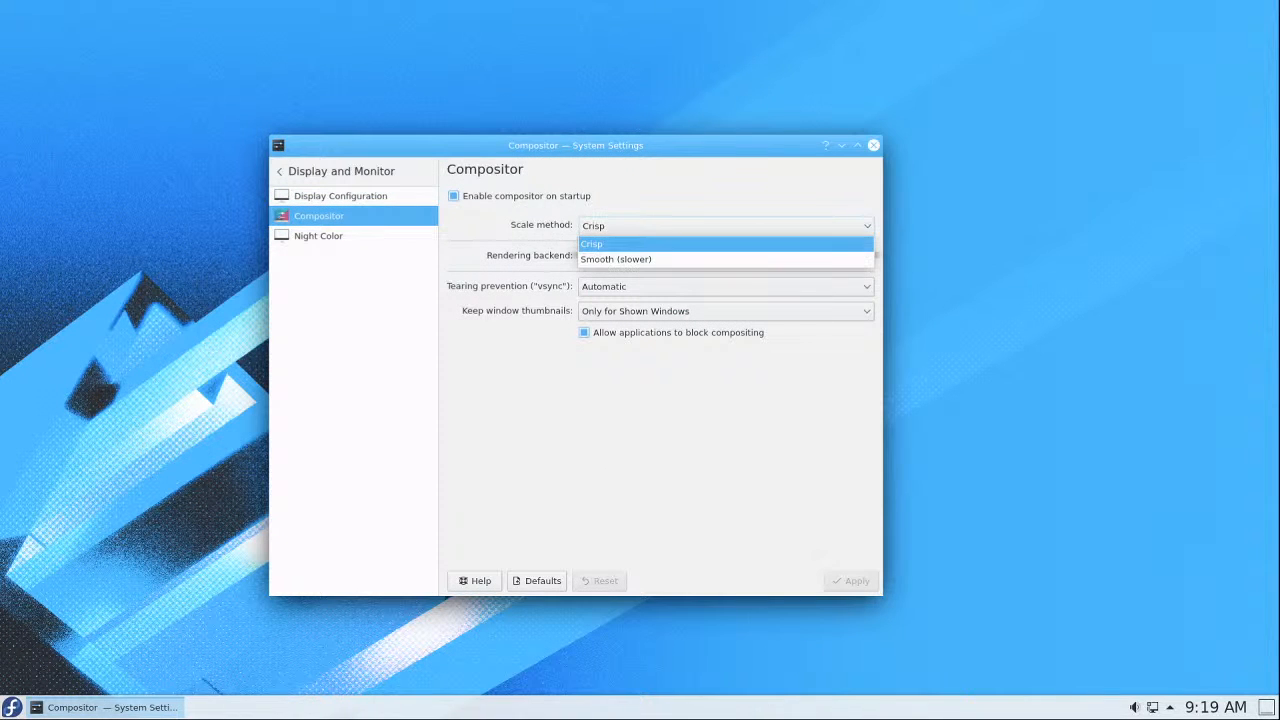
left_click(600, 243)
left_click(700, 256)
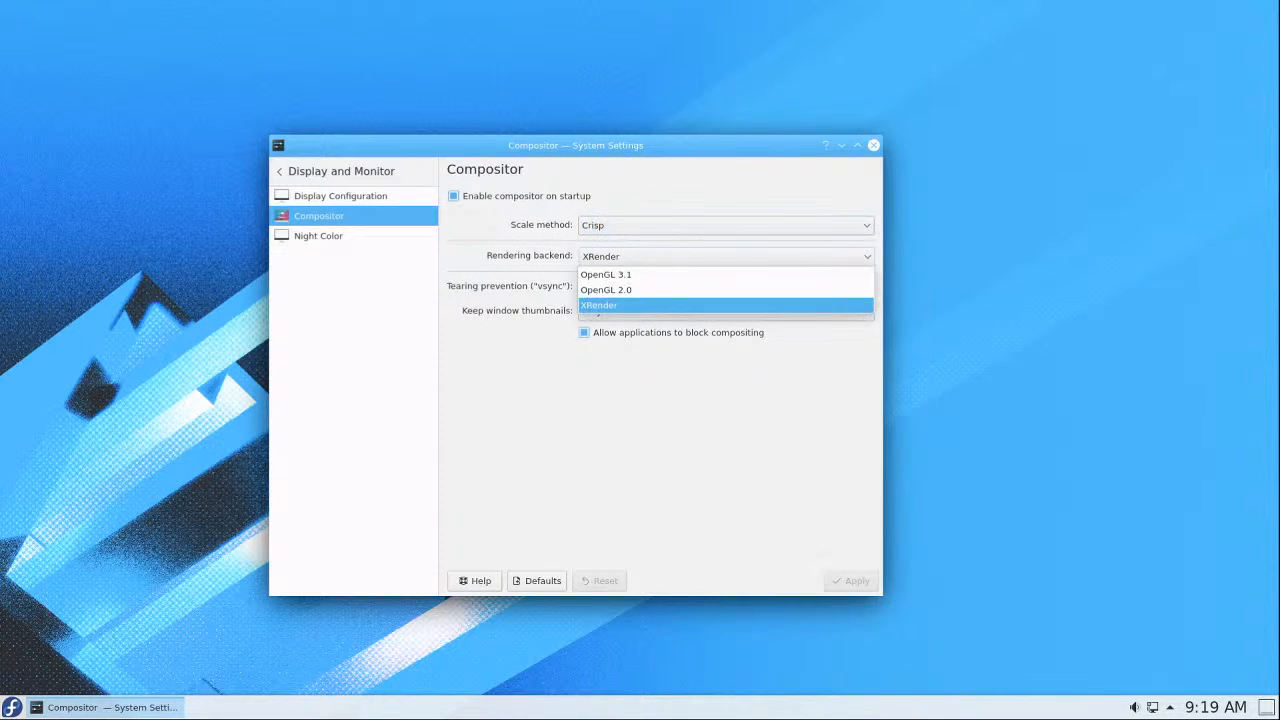
left_click(700, 290)
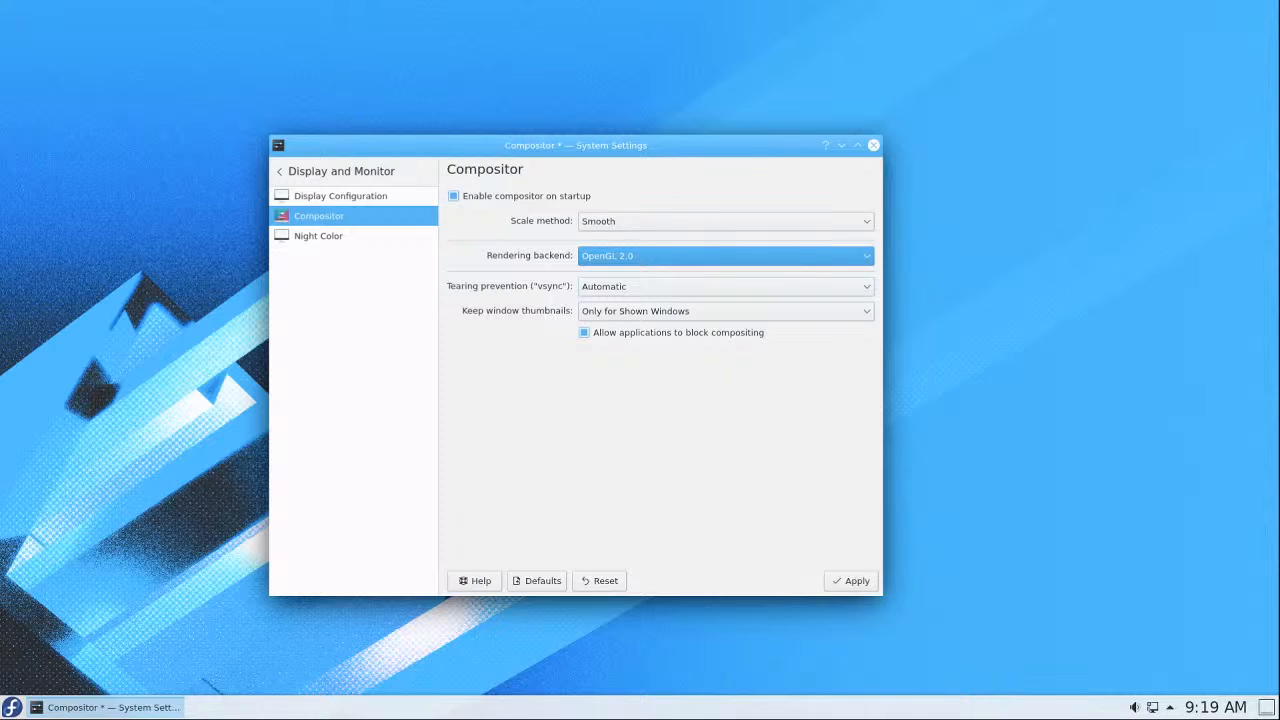
left_click(851, 580)
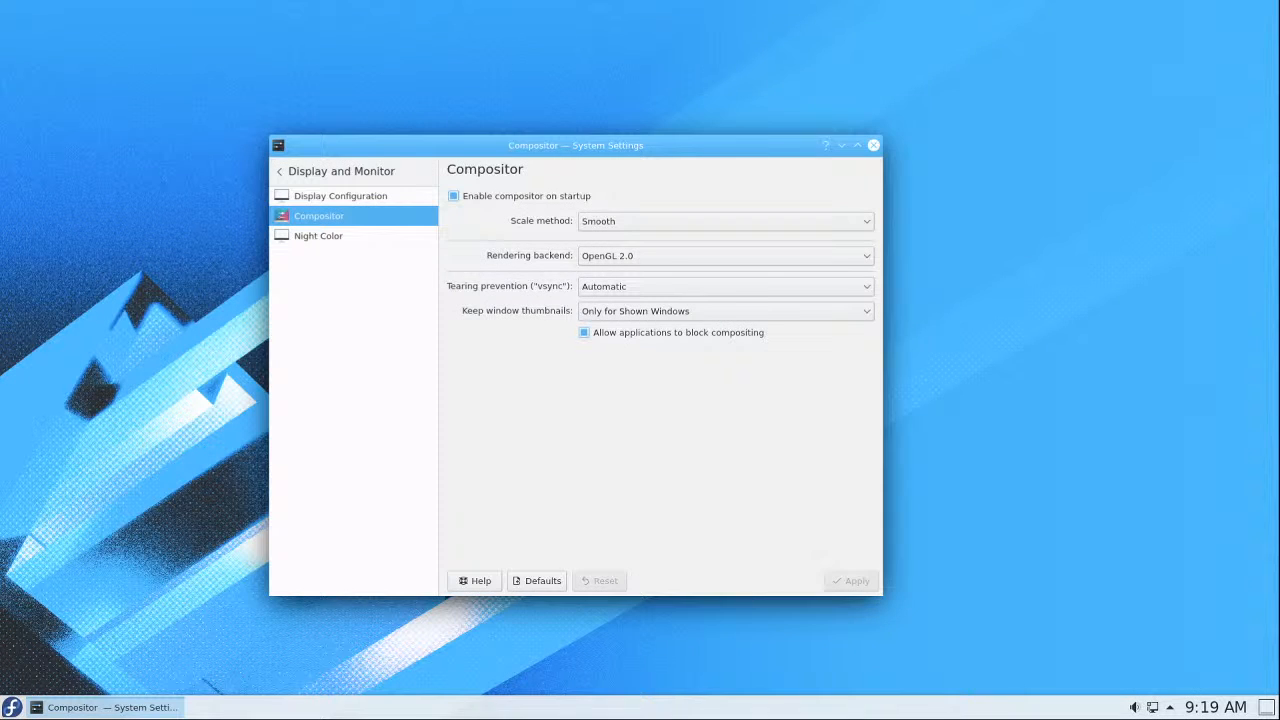
left_click_drag(576, 146, 482, 170)
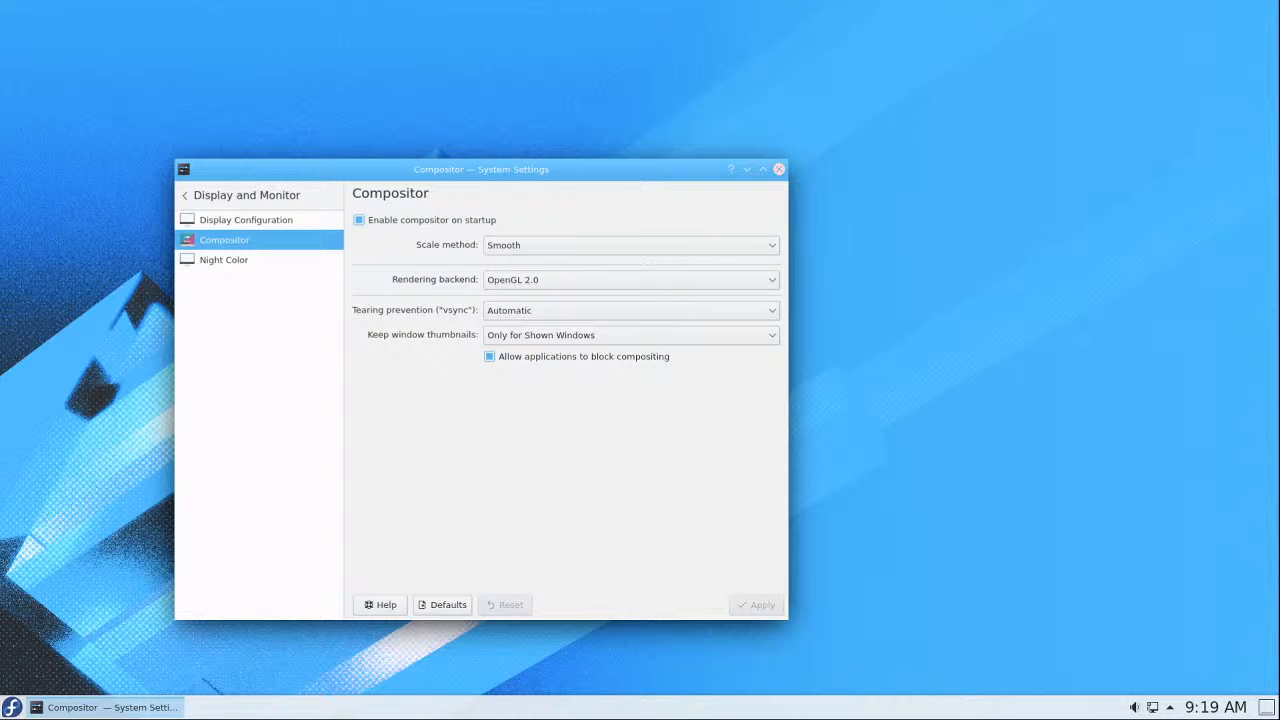
left_click(779, 169)
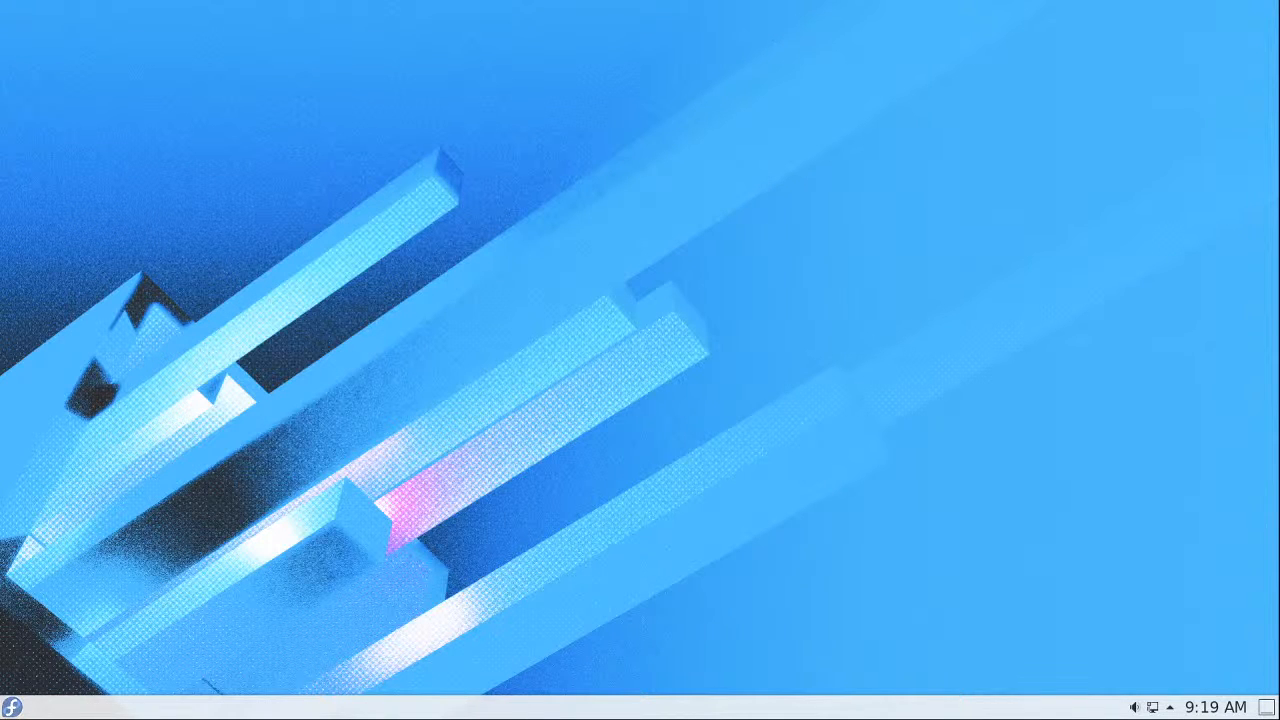
Step: Open and close the application launcher, then reopen it with the Meta key
left_click(11, 707)
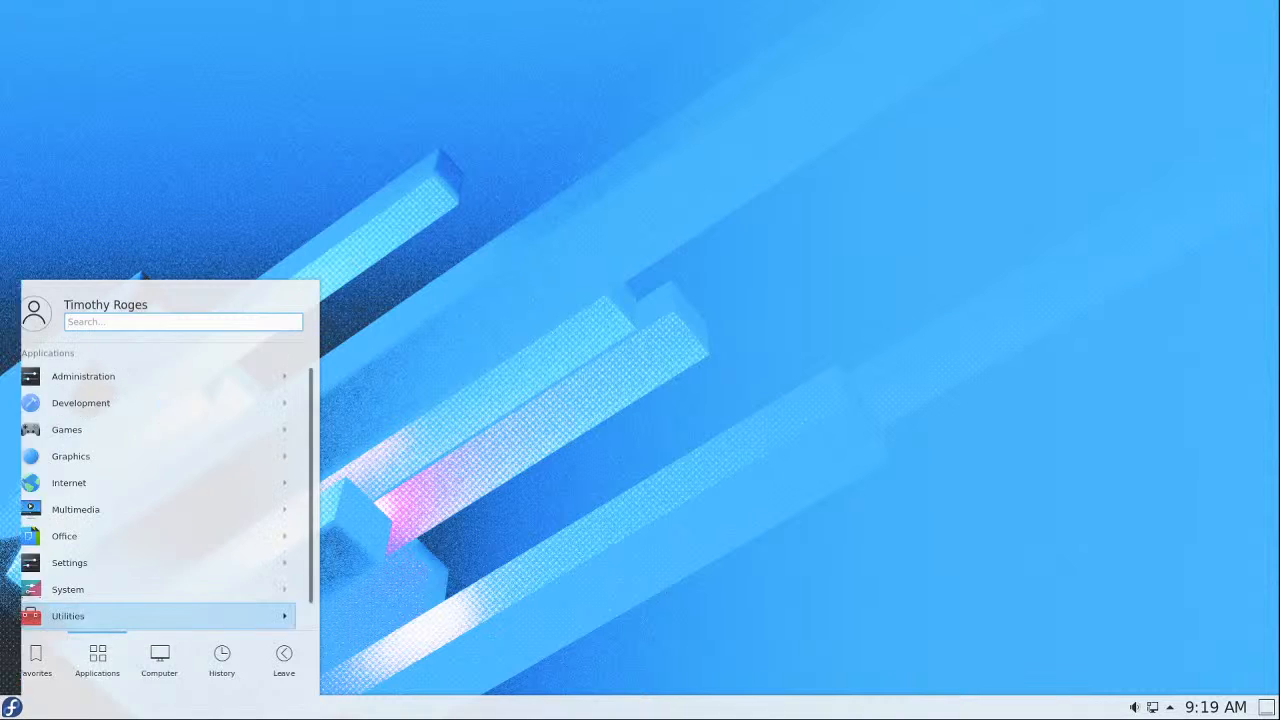
key("Escape")
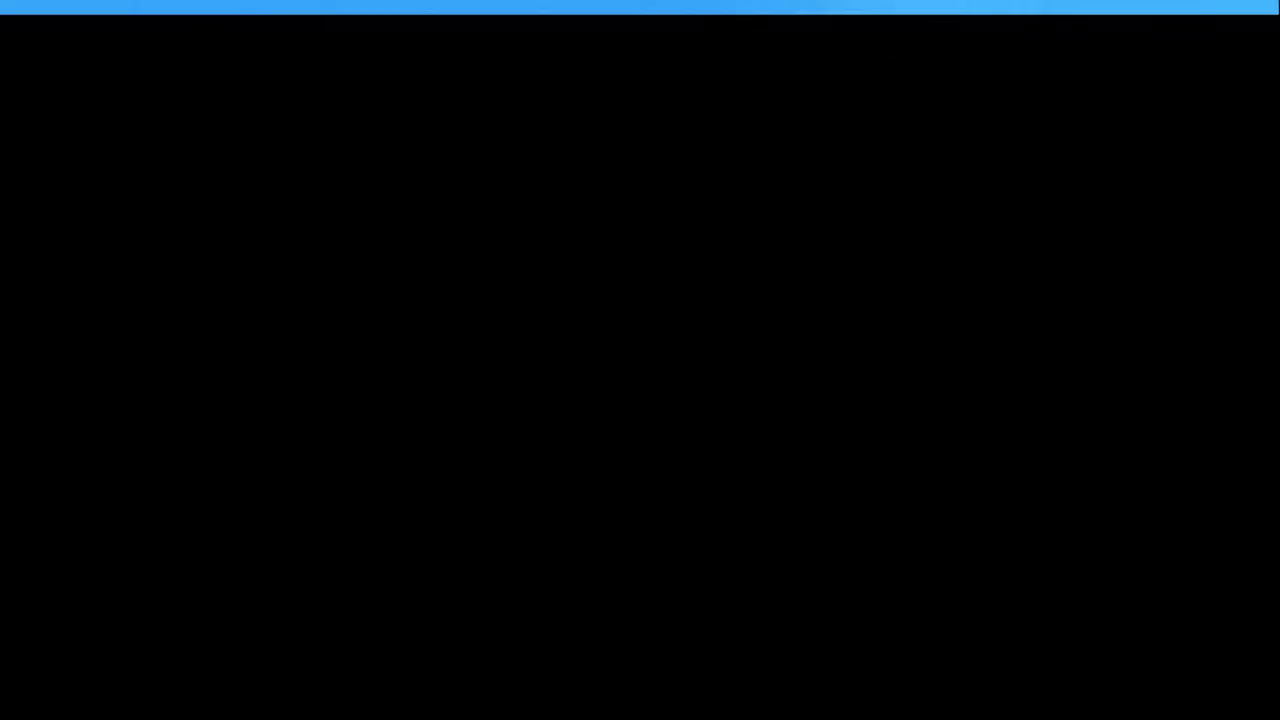
key("super")
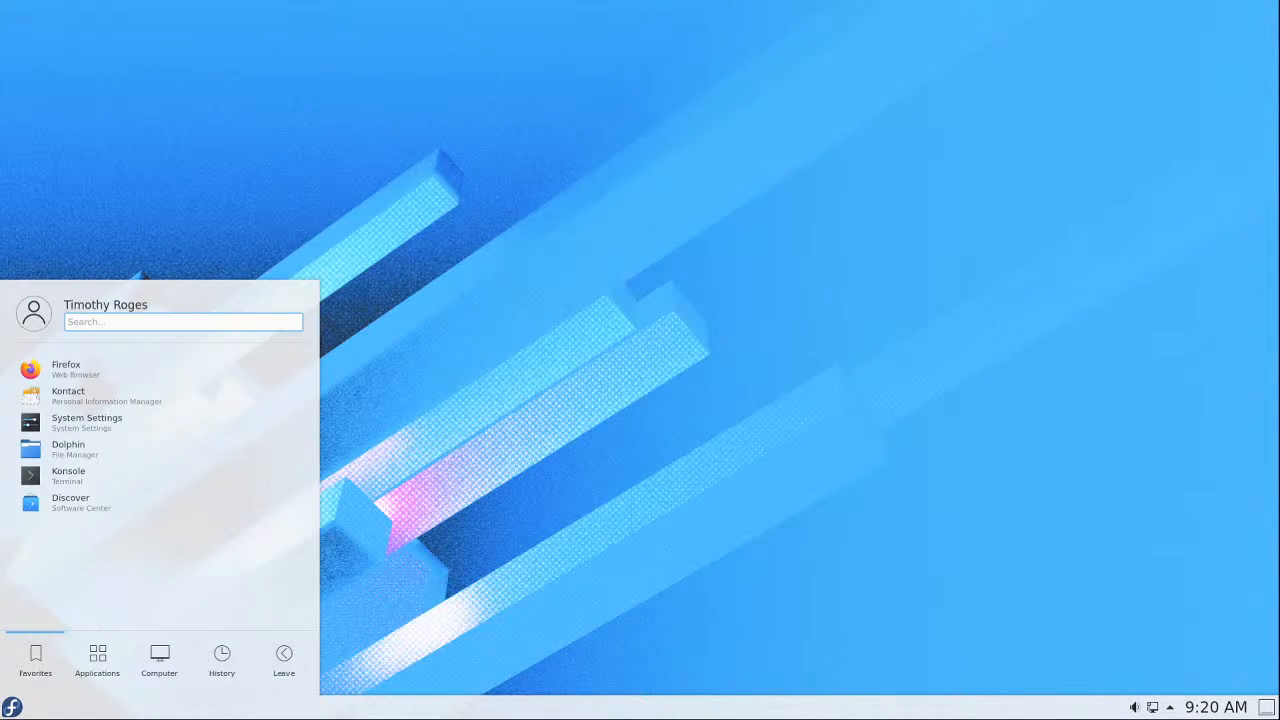
Step: Open System Settings' Global Theme page and maximise the Get New Global Themes dialog
left_click(95, 424)
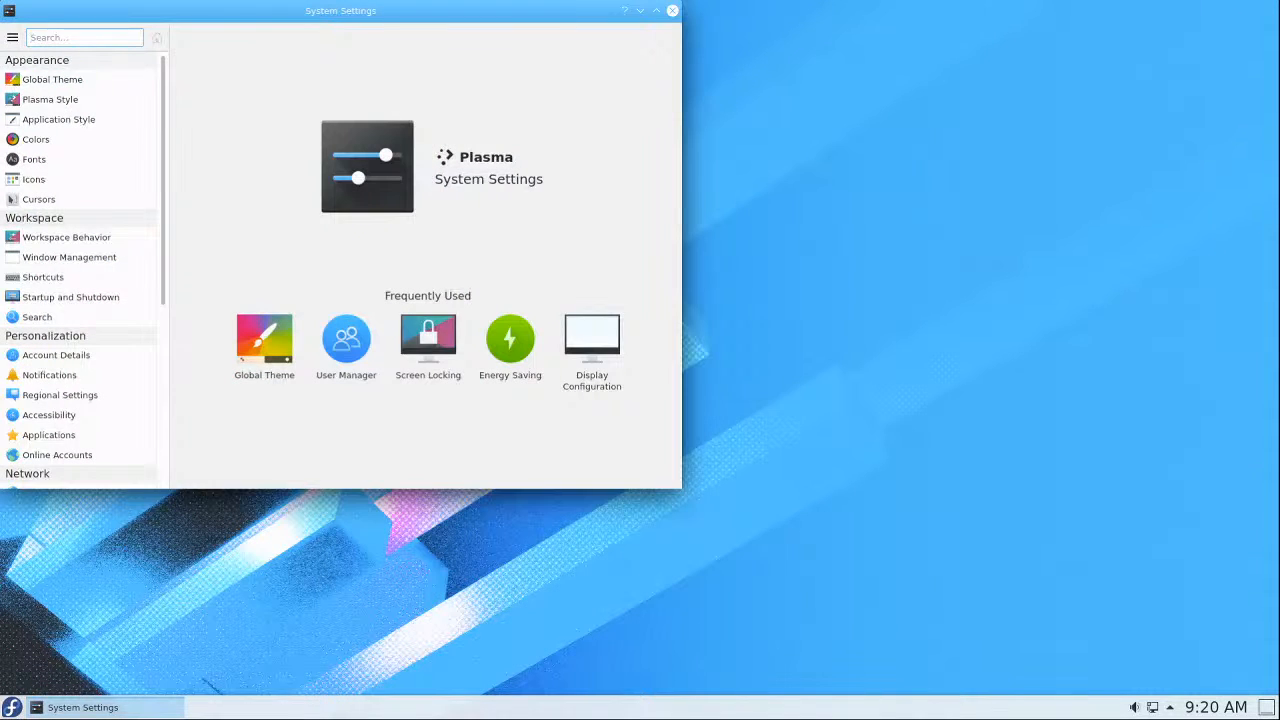
left_click_drag(128, 11, 239, 76)
left_click(190, 145)
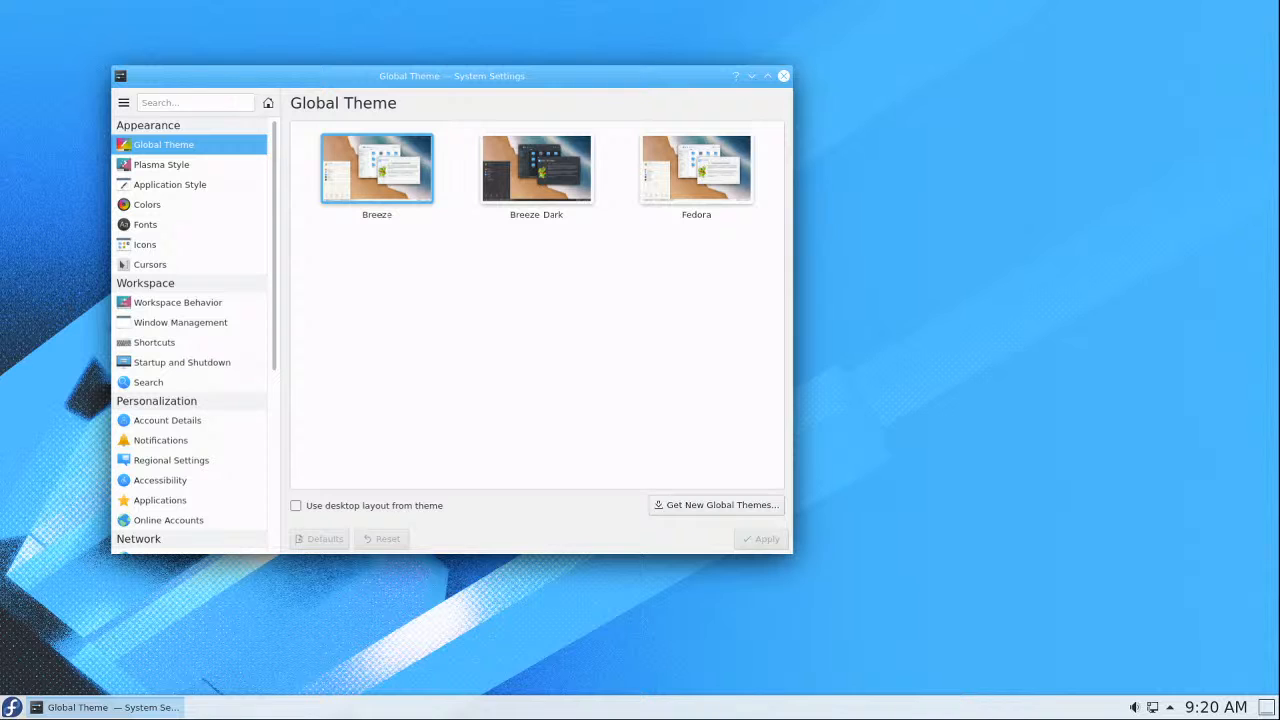
left_click(715, 505)
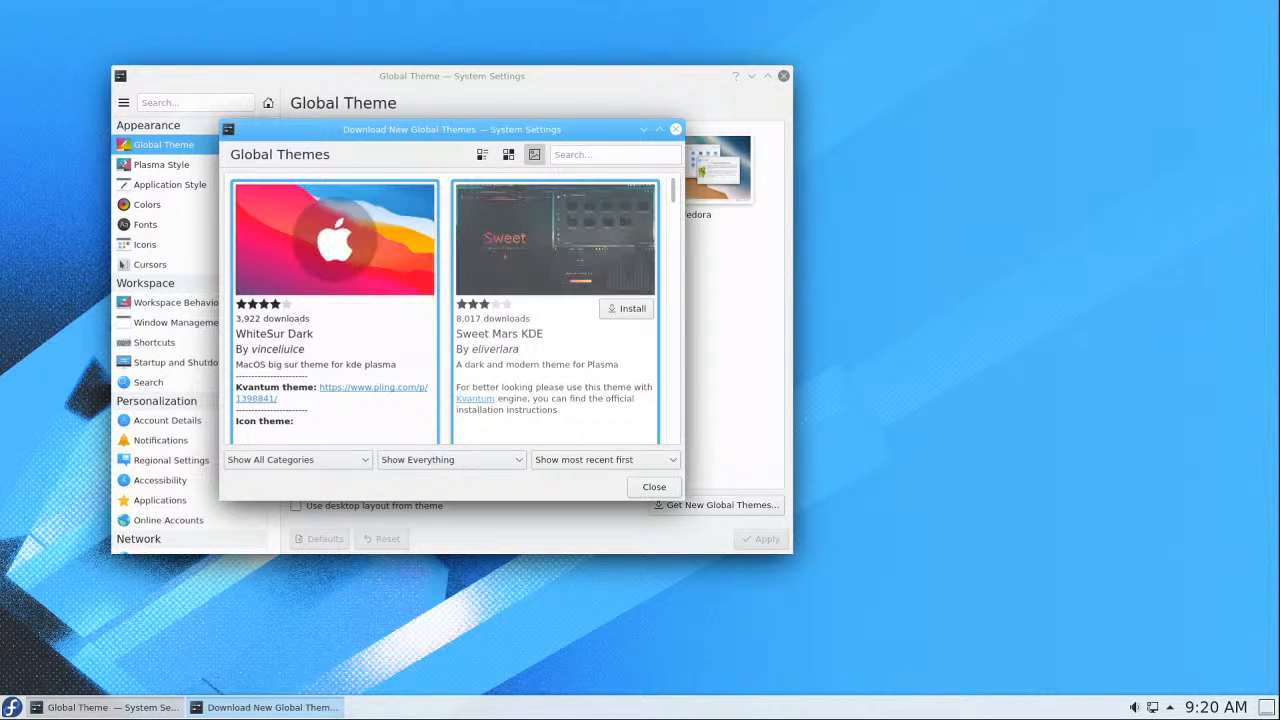
double_click(548, 129)
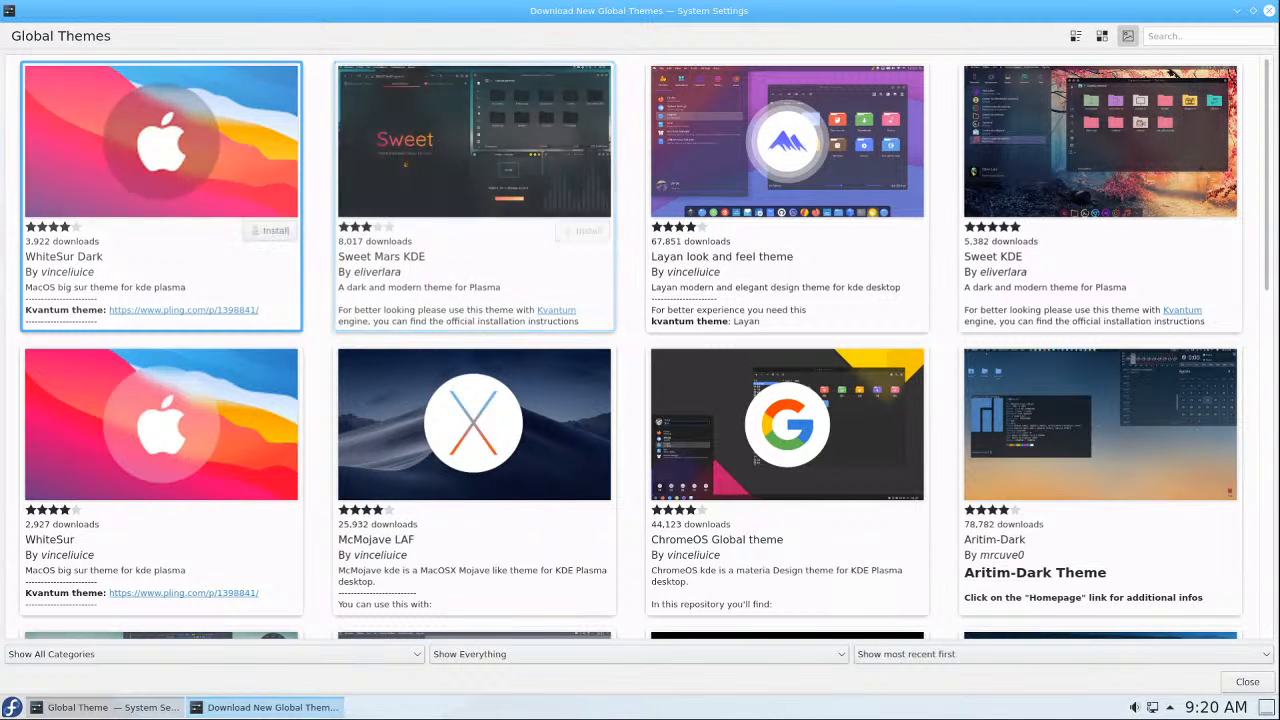
Step: Install the WhiteSur Dark and Arc KDE global themes from the download list
left_click(270, 230)
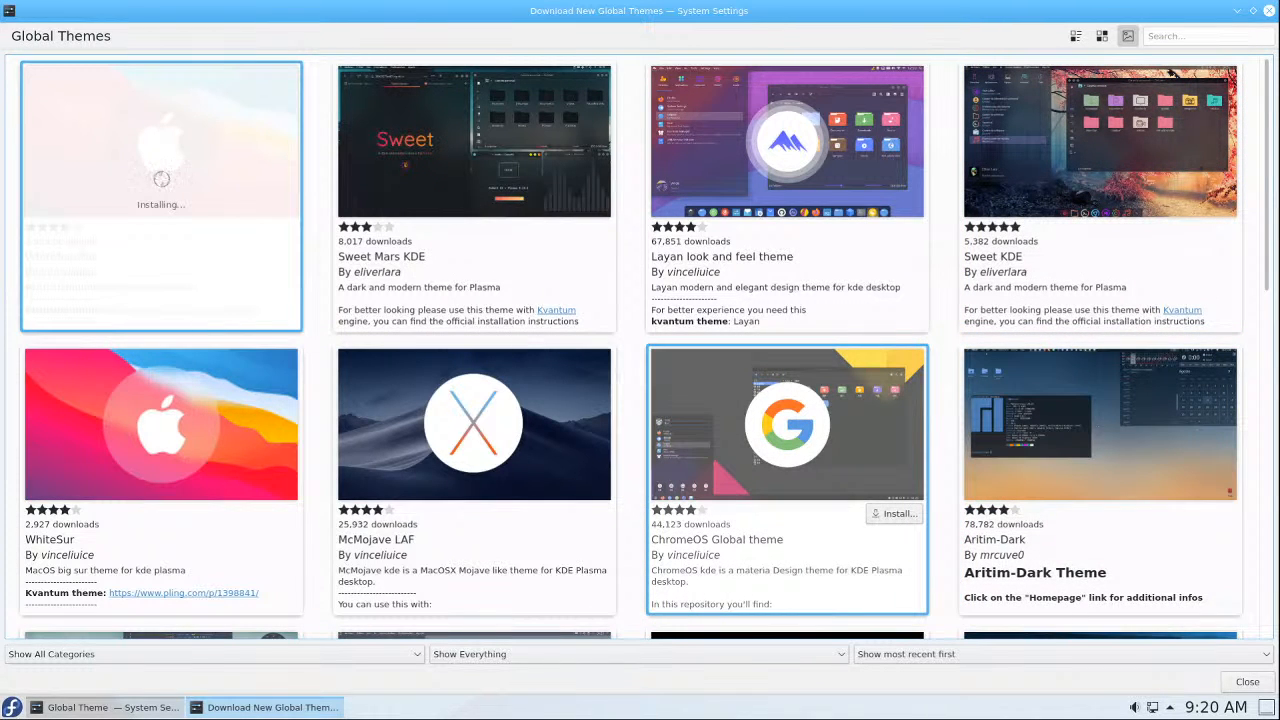
scroll(787, 430, "down", 2)
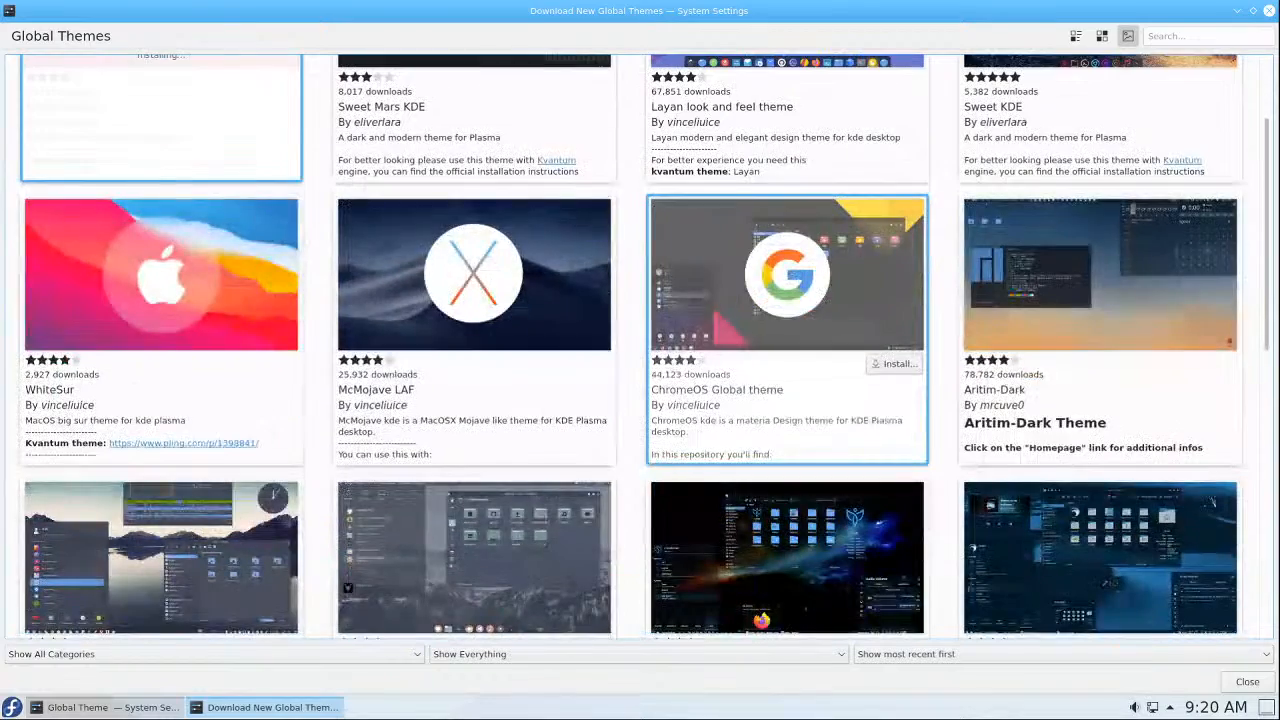
scroll(787, 430, "down", 1)
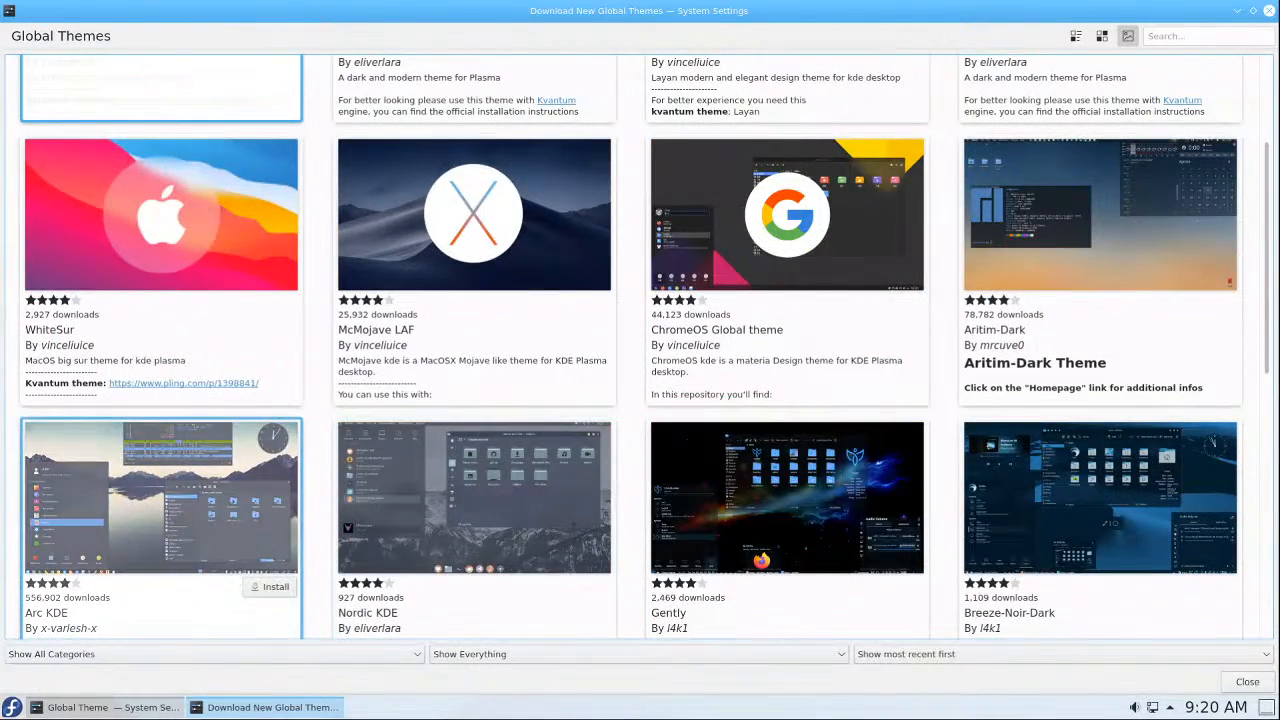
left_click(270, 587)
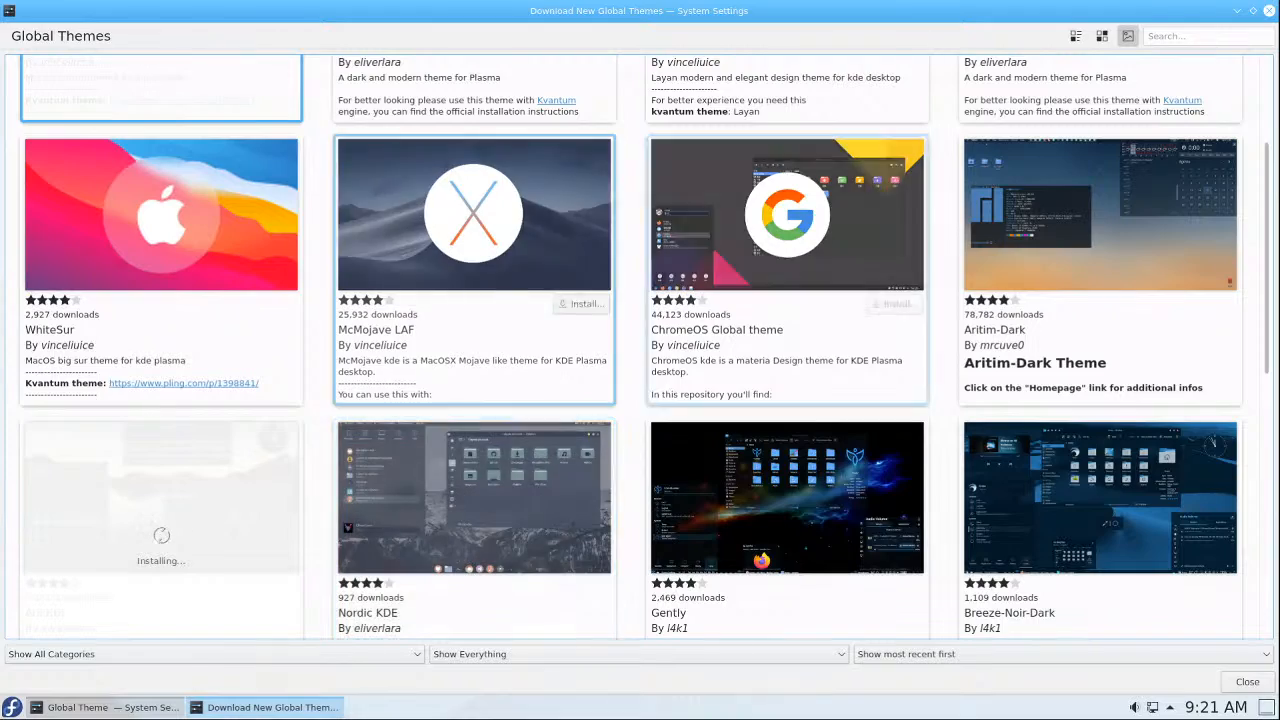
scroll(787, 300, "down", 3)
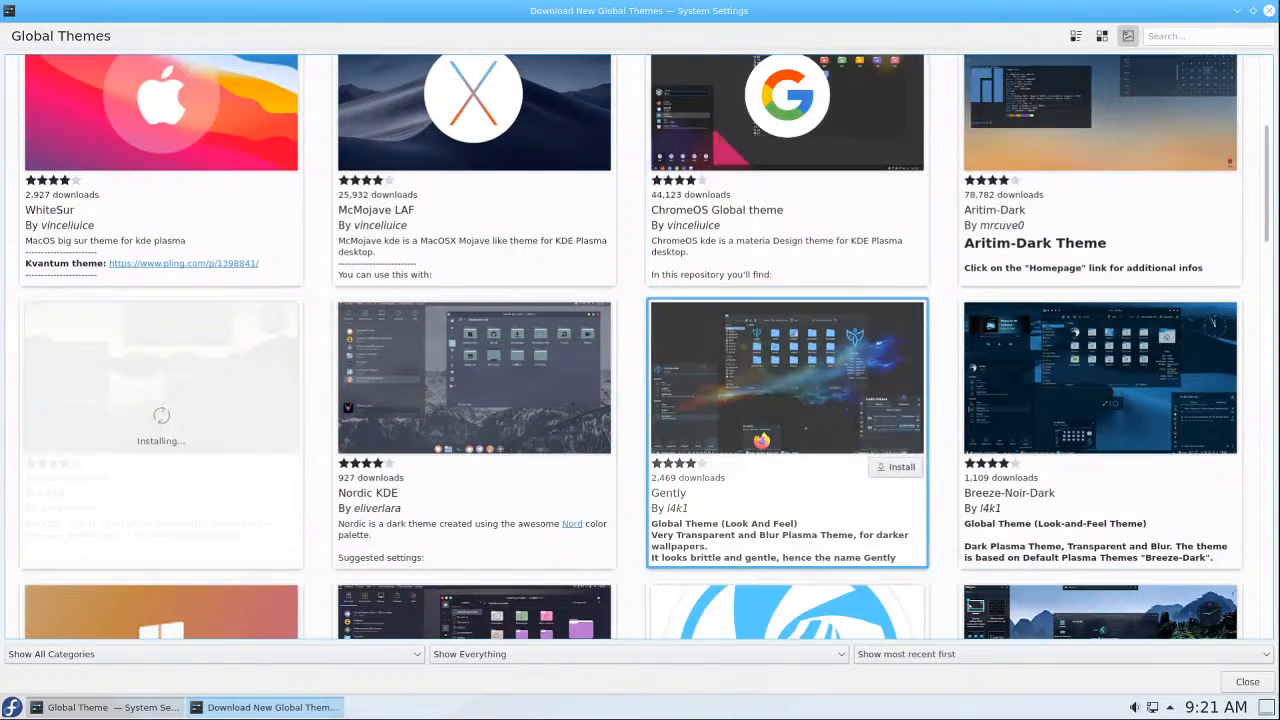
scroll(787, 380, "down", 1)
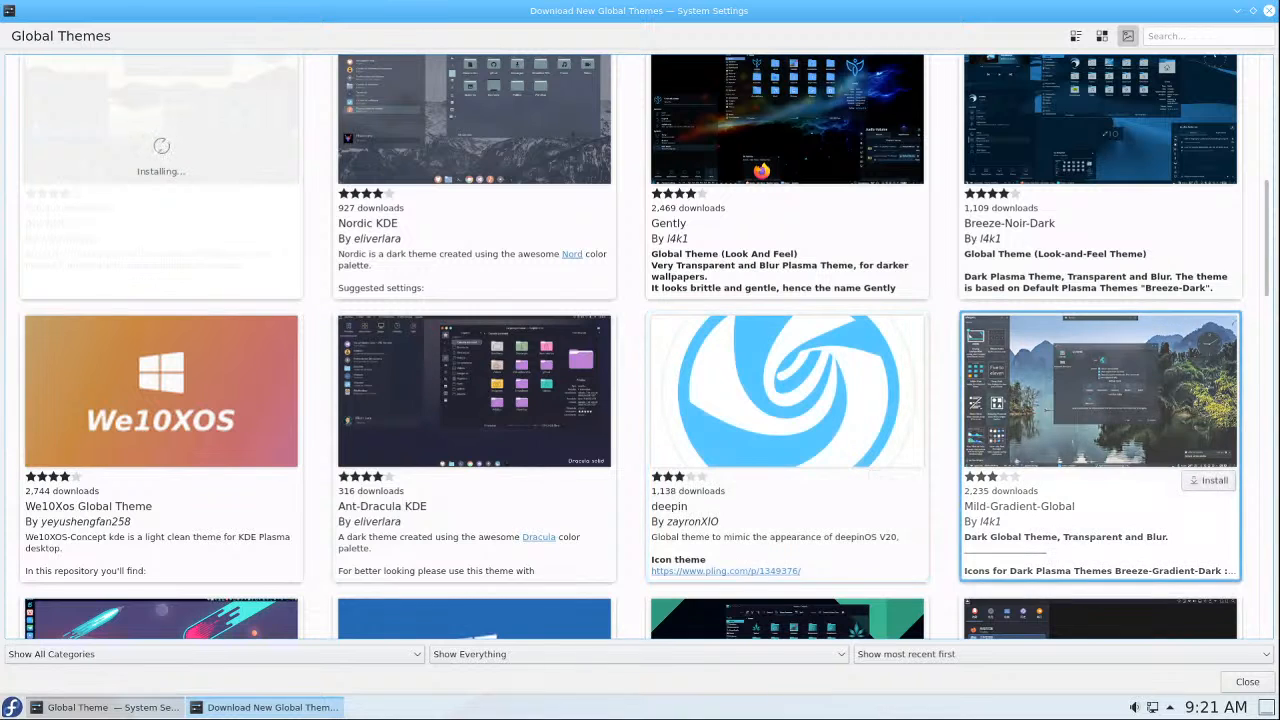
scroll(160, 420, "down", 1)
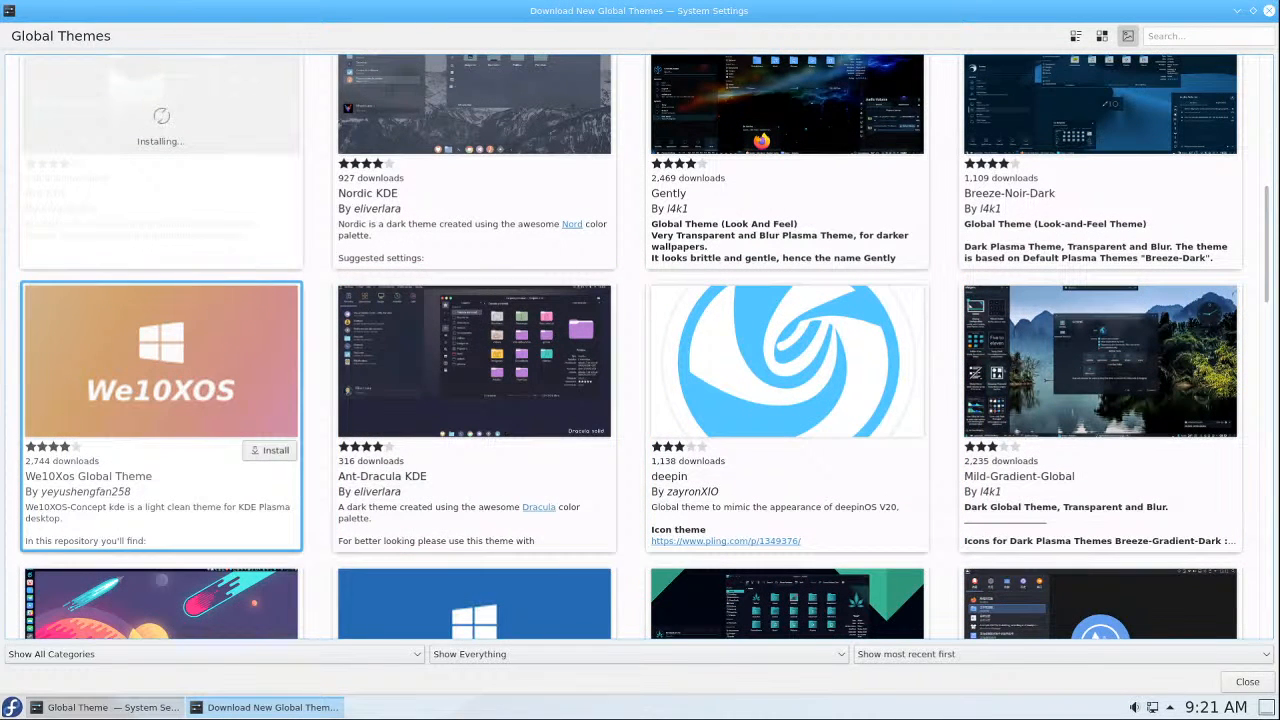
scroll(475, 450, "down", 2)
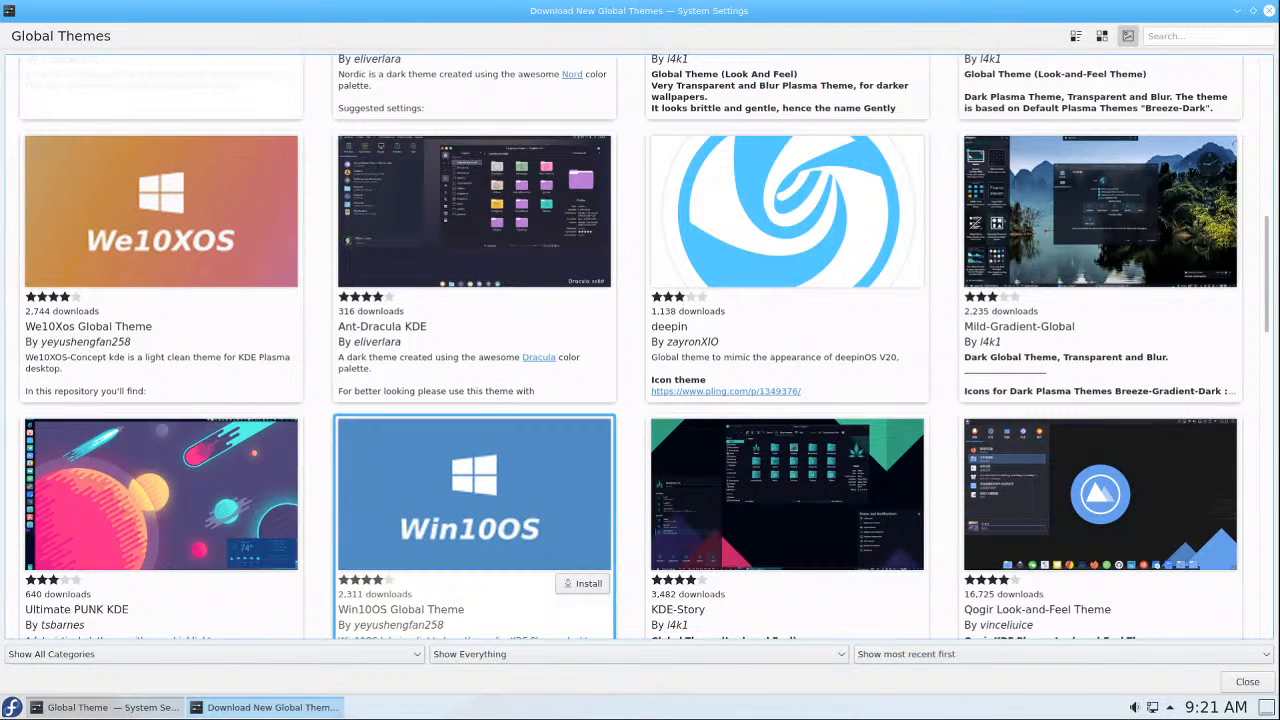
scroll(475, 480, "down", 1)
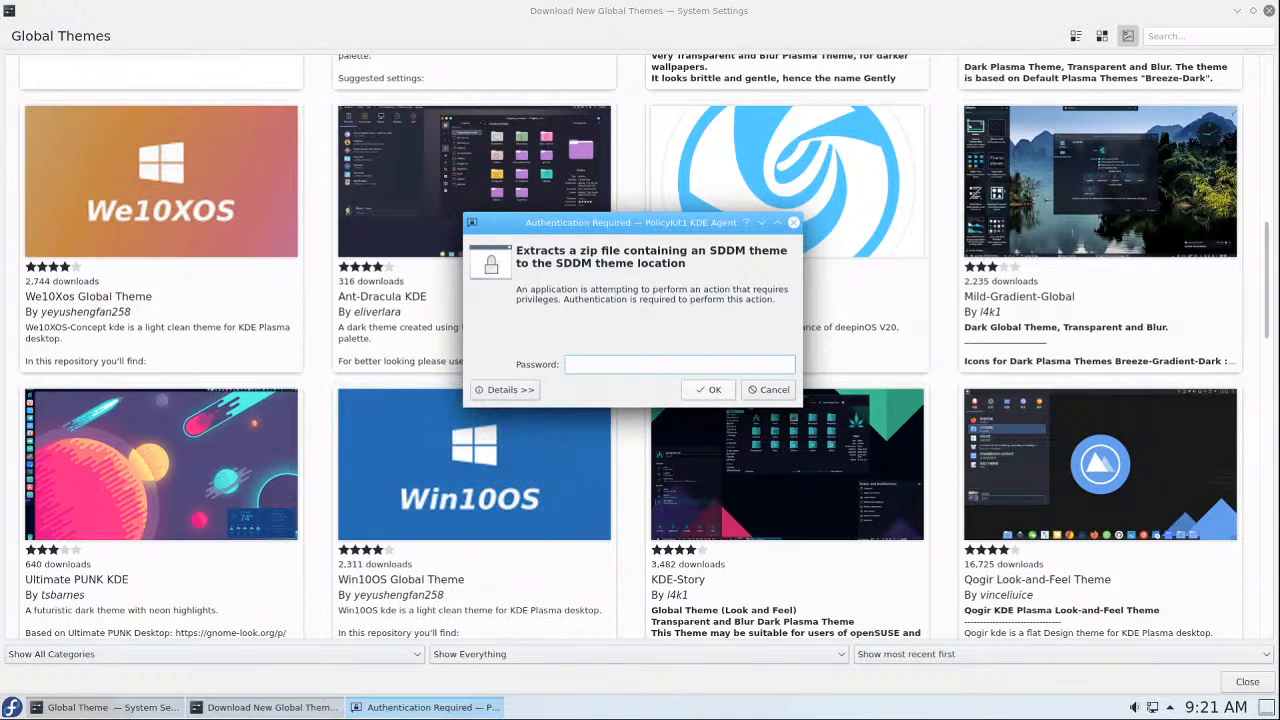
Step: Authorise the SDDM install with the password, install the Qogir-dark theme, and close the dialog
type("************")
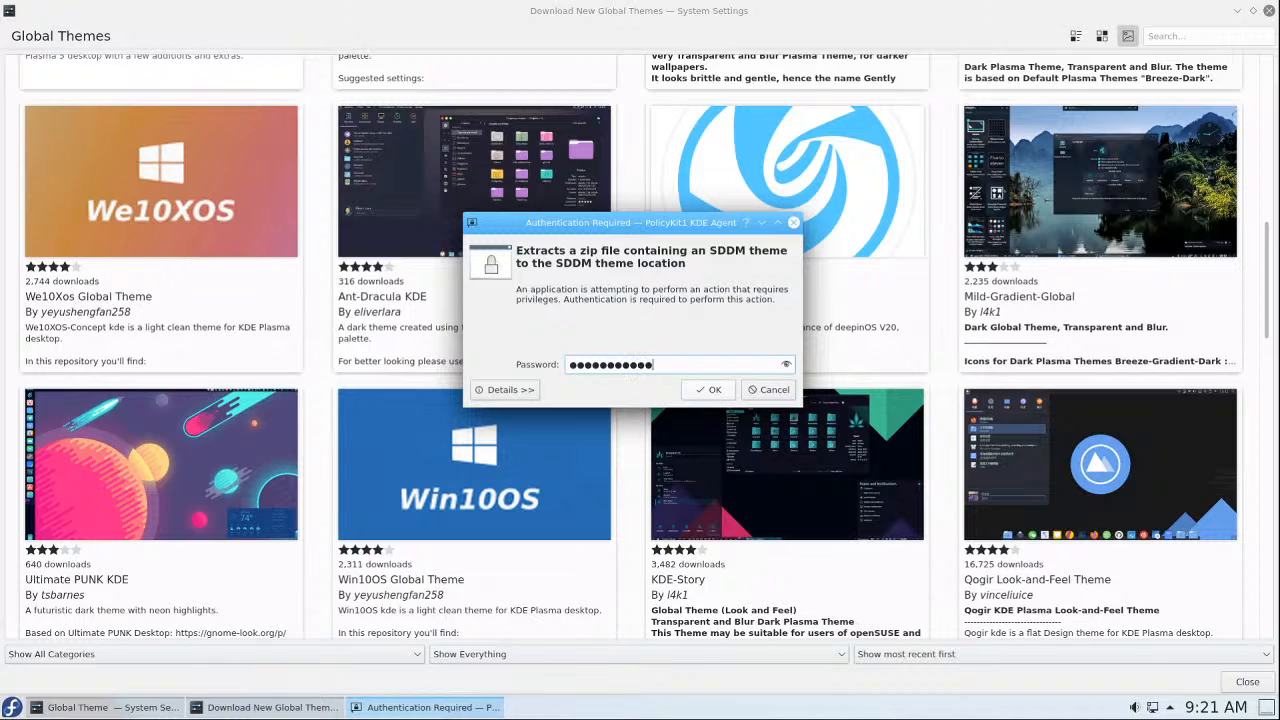
type("*")
key("Return")
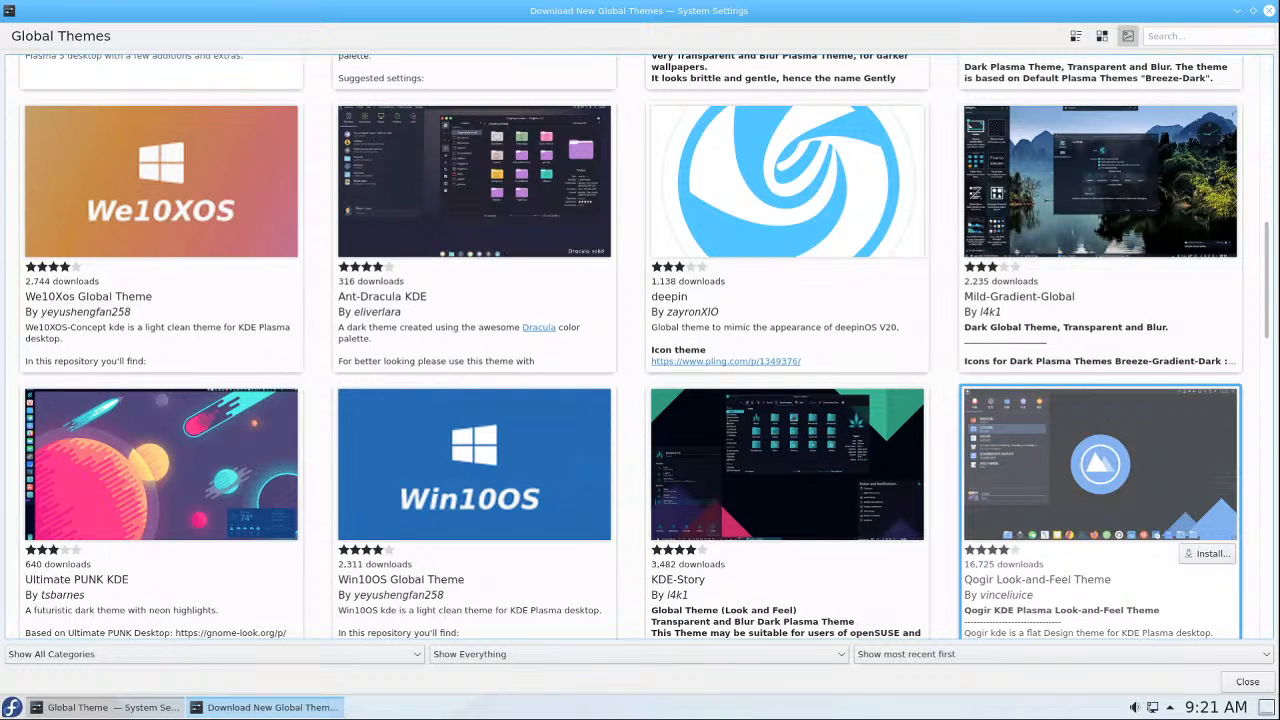
left_click(1208, 553)
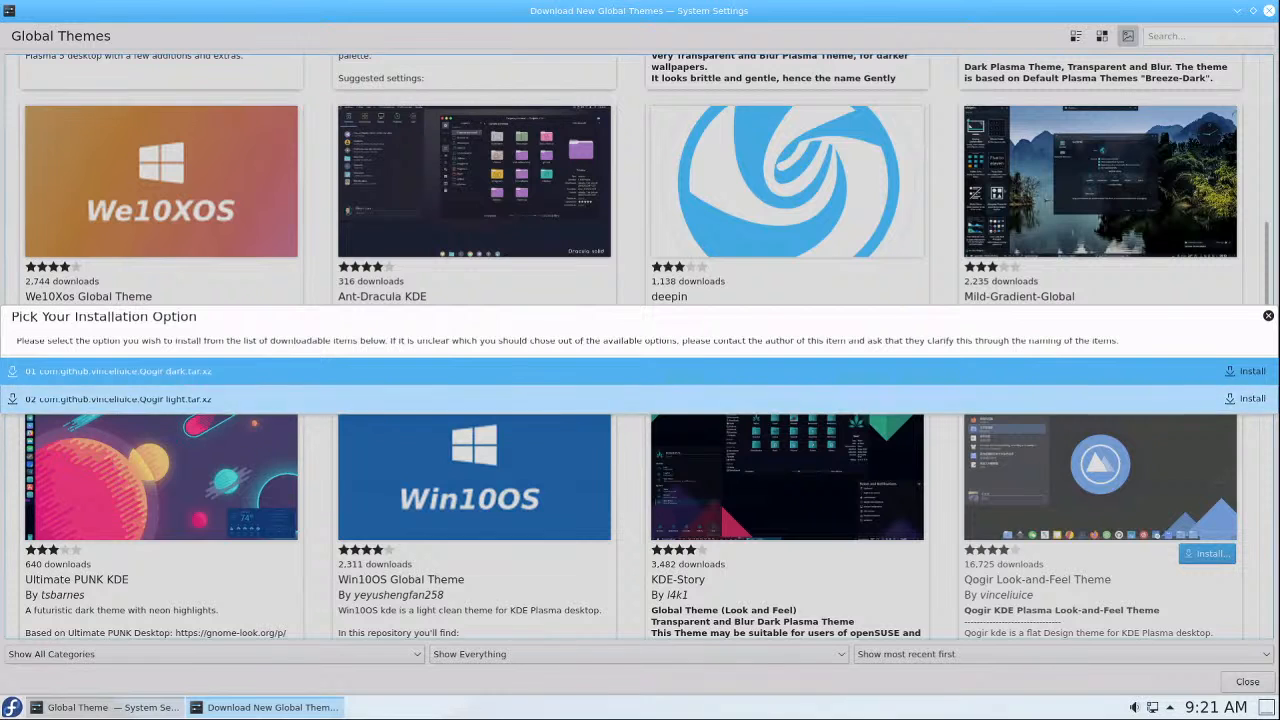
left_click(1247, 371)
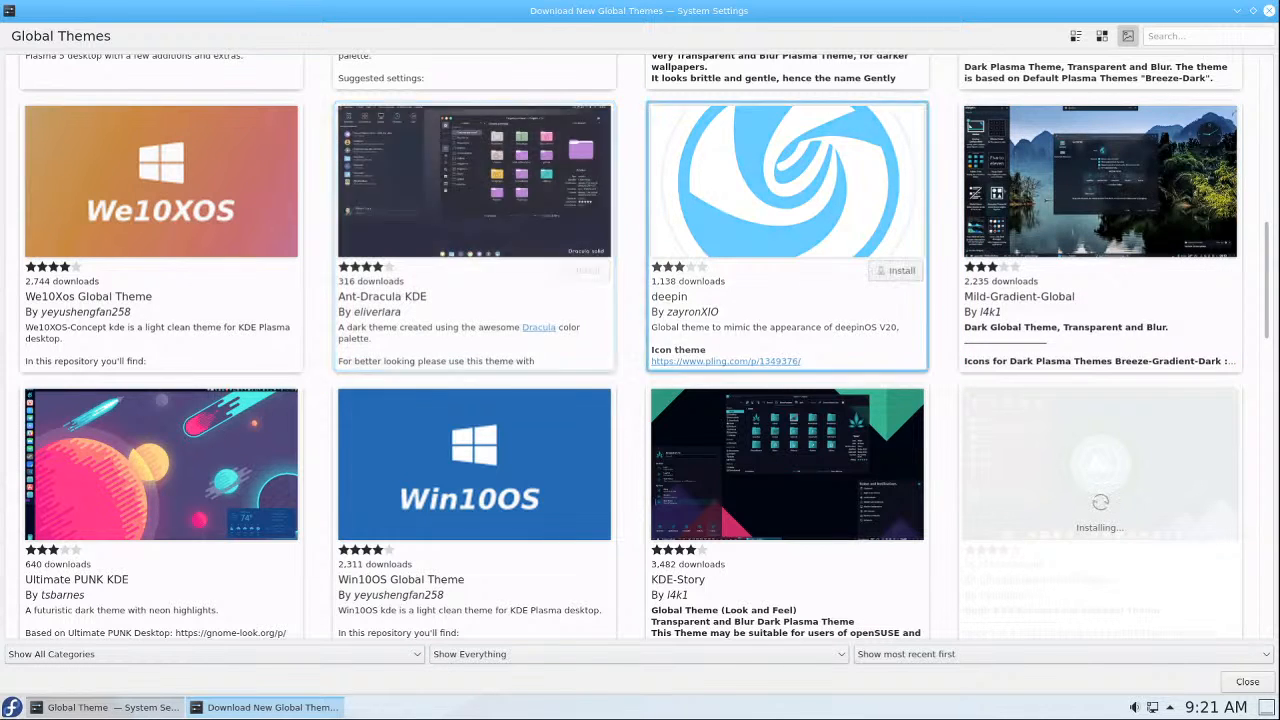
left_click(1248, 682)
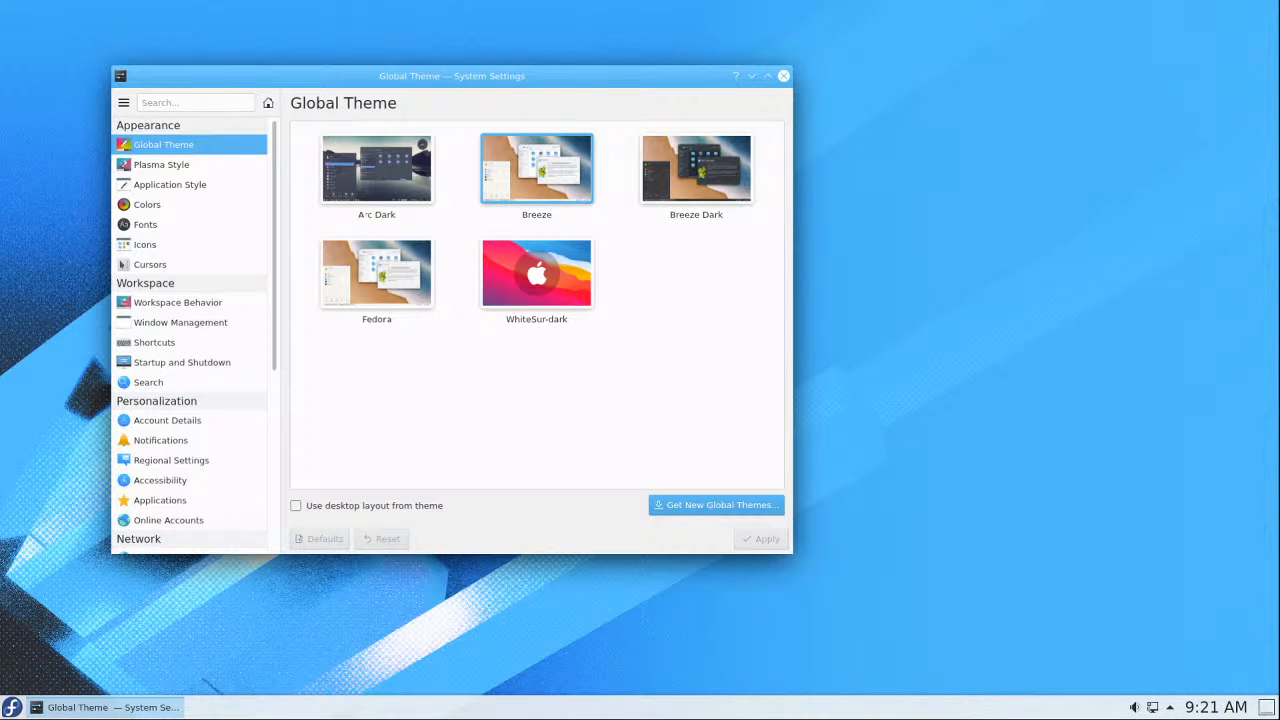
Step: Try applying the WhiteSur-dark global theme
left_click(537, 273)
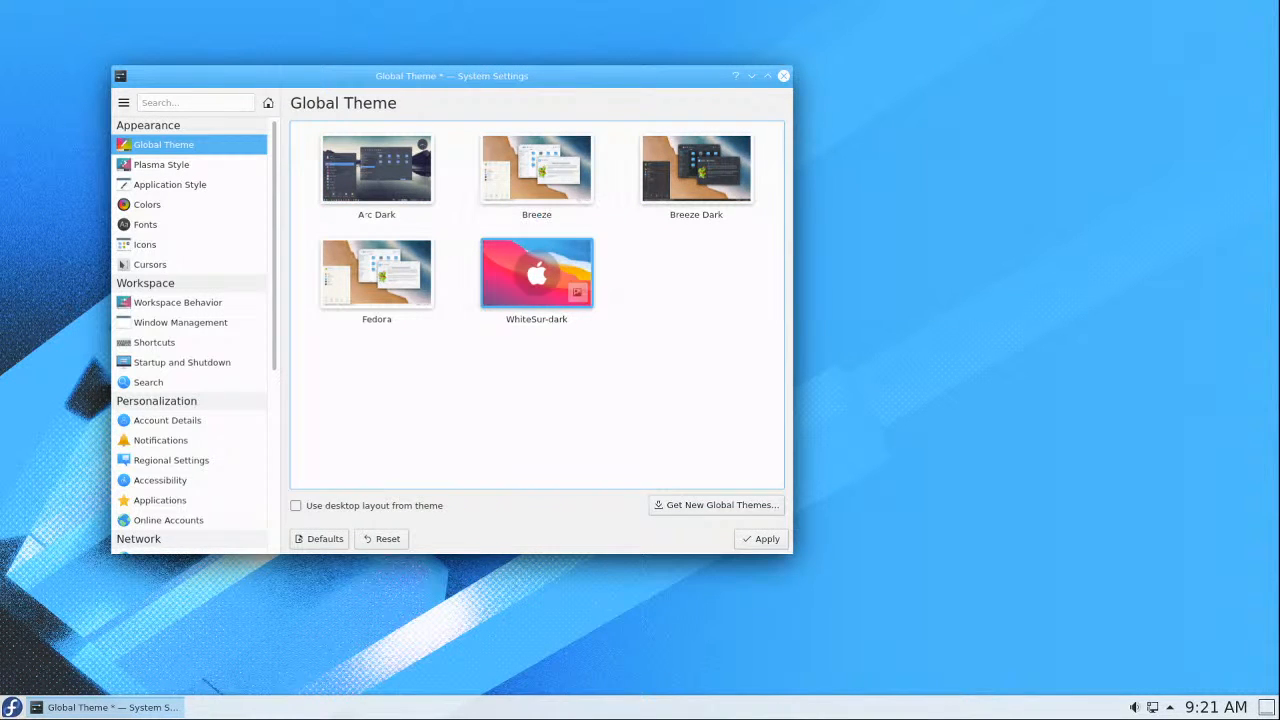
left_click(761, 539)
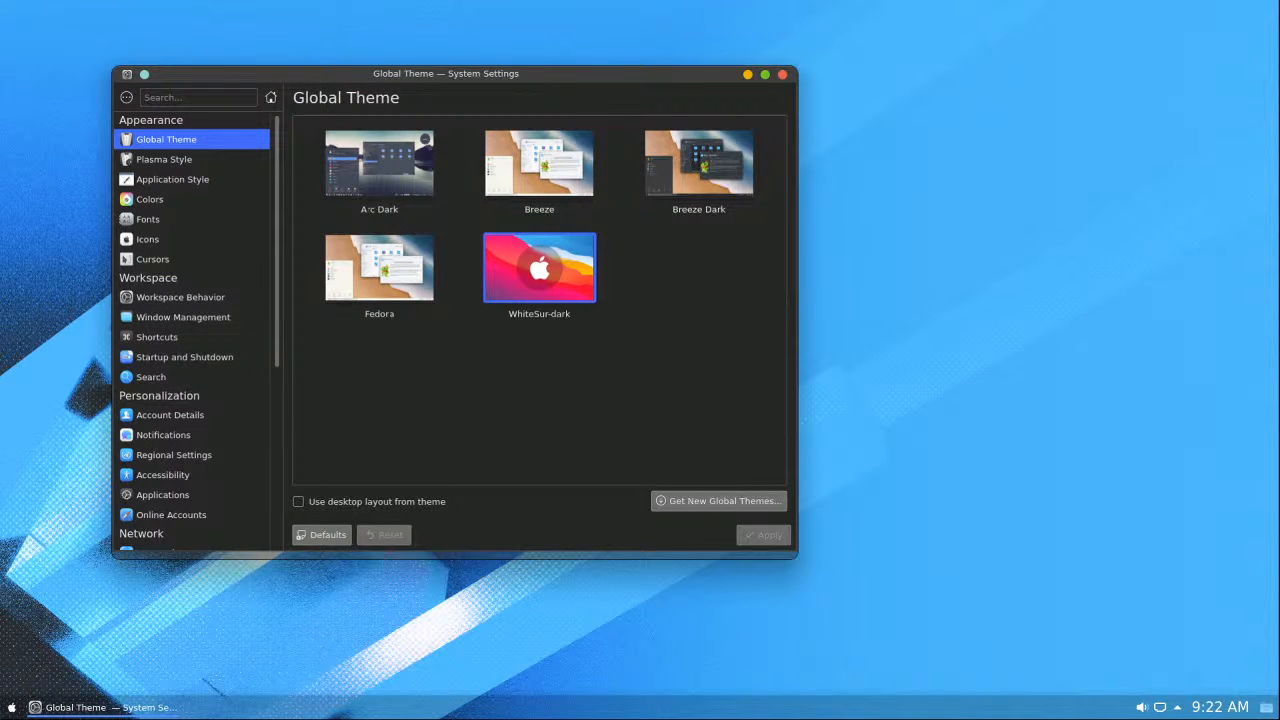
key("super")
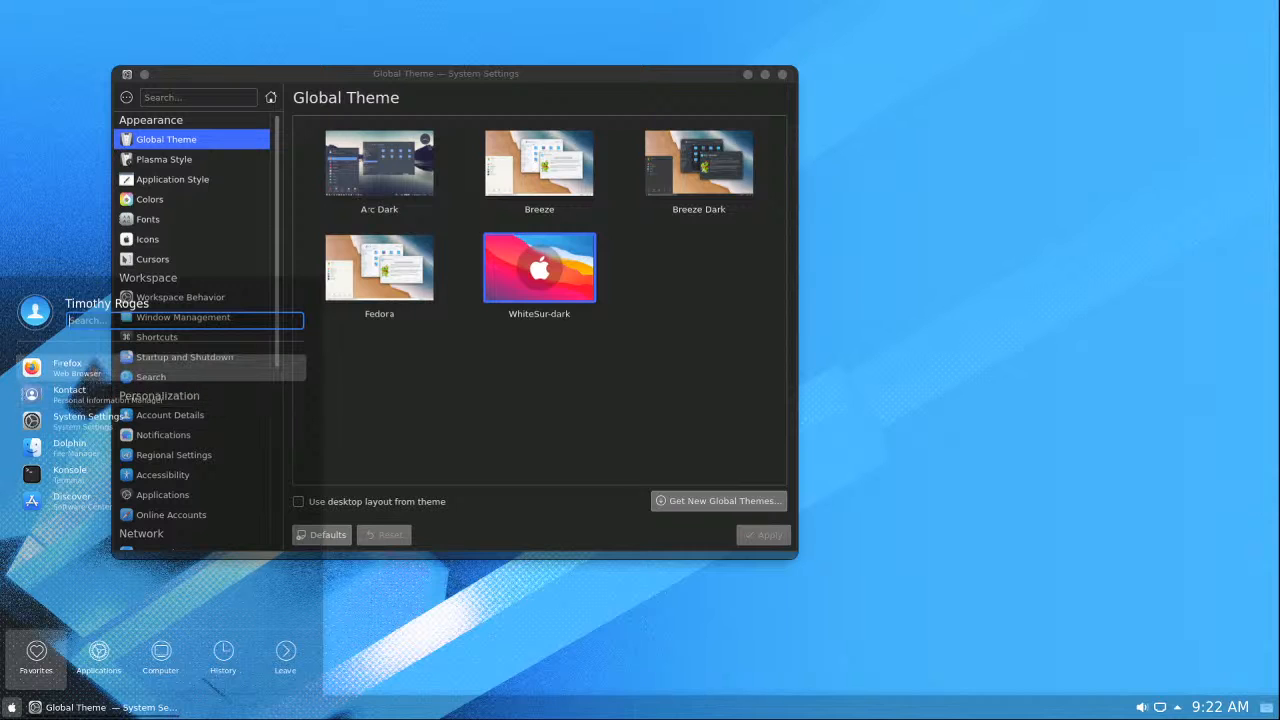
key("super")
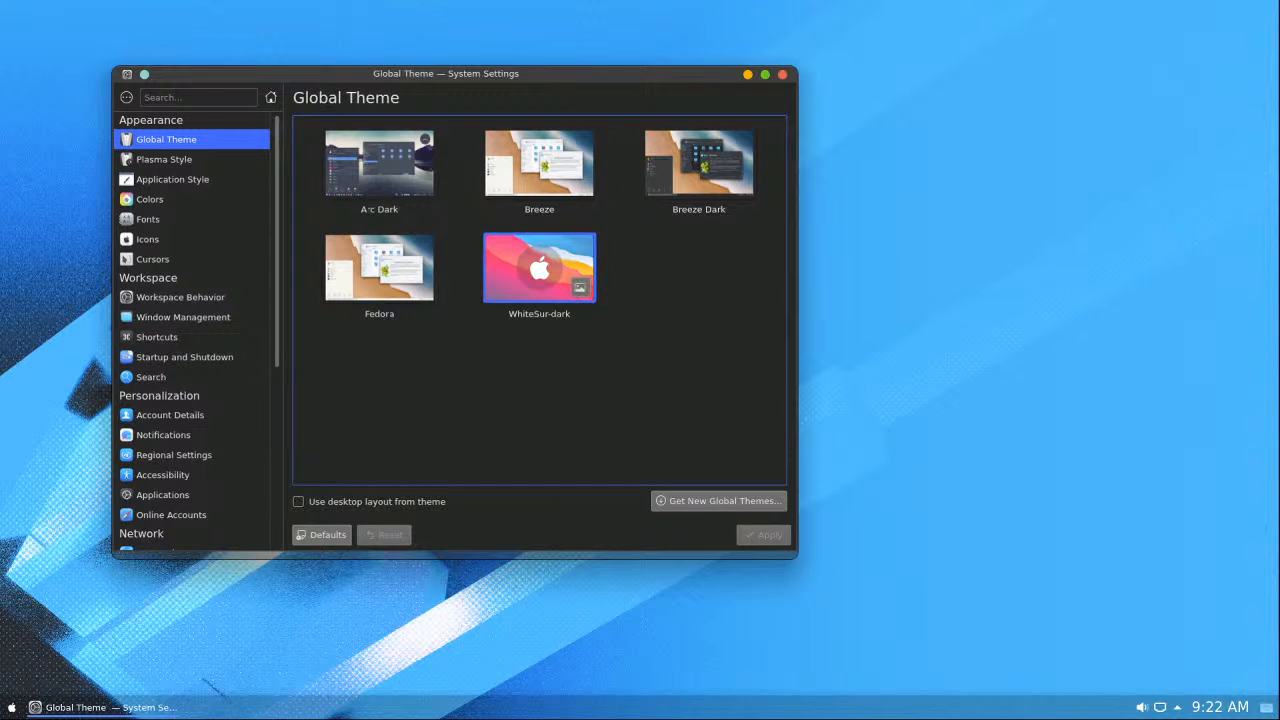
Step: Apply the Arc Dark global theme and authorise the pending SDDM theme install with the password
left_click(379, 164)
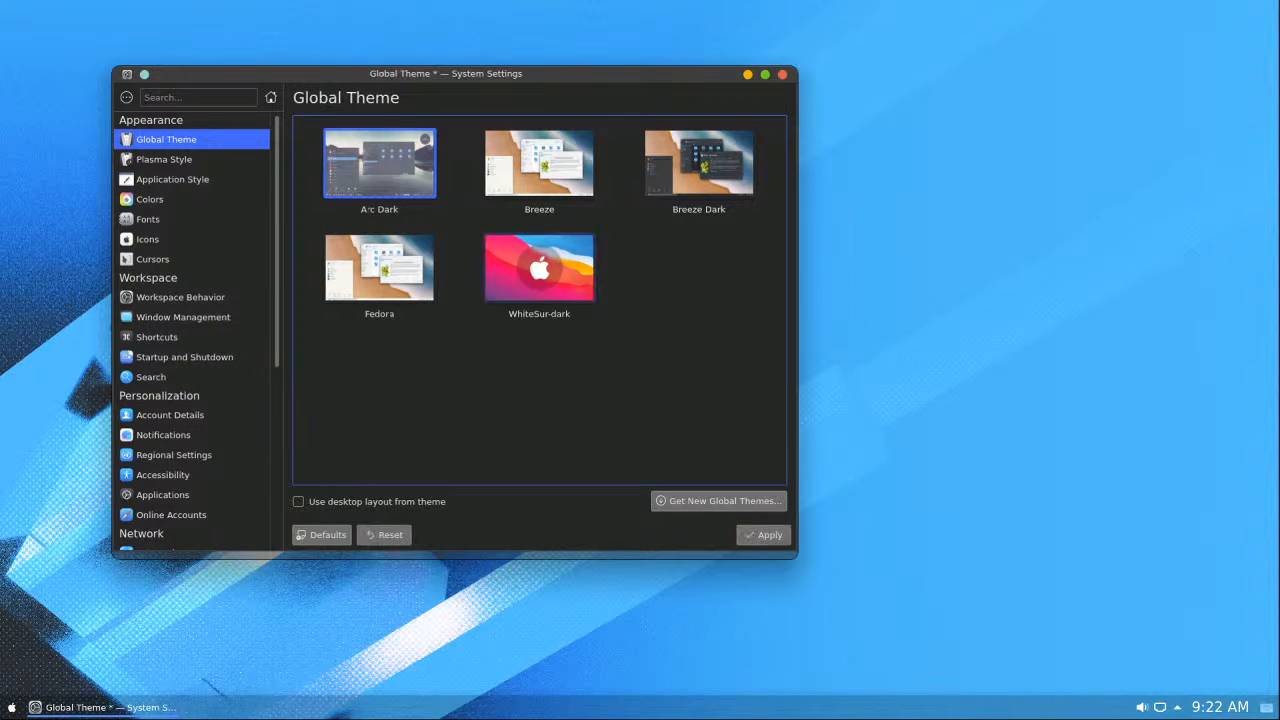
left_click(764, 535)
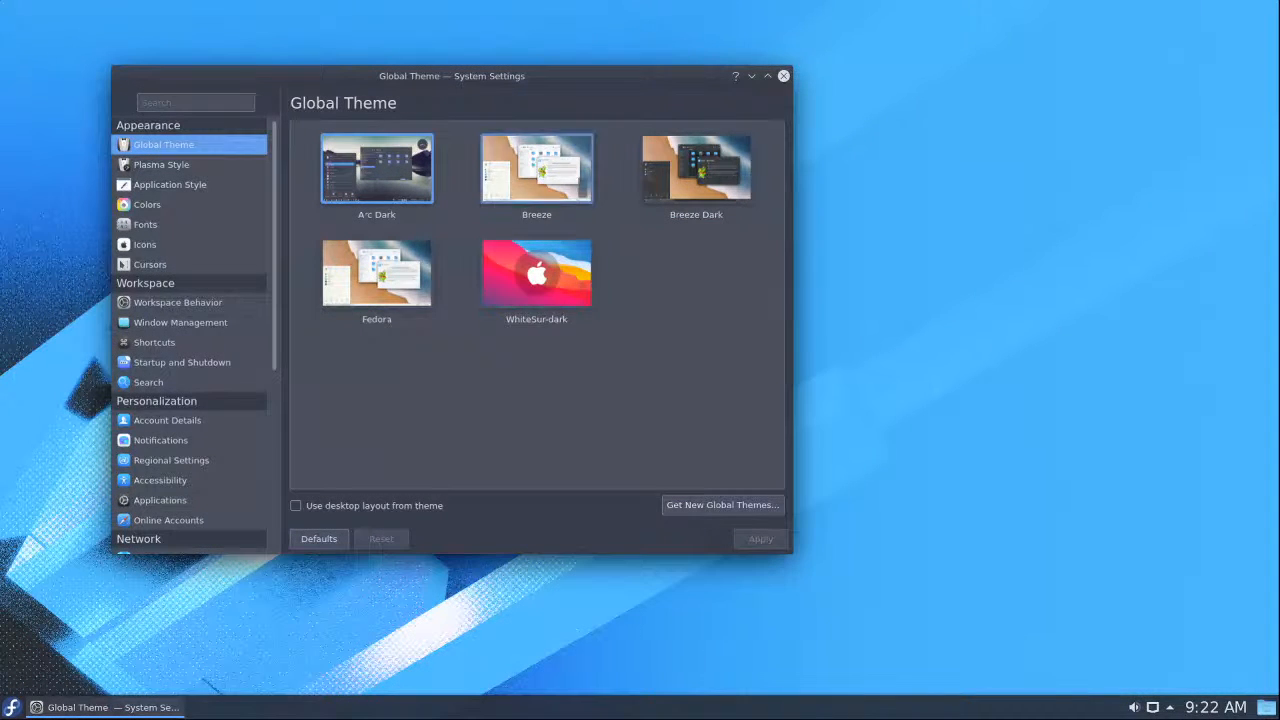
left_click_drag(537, 77, 789, 86)
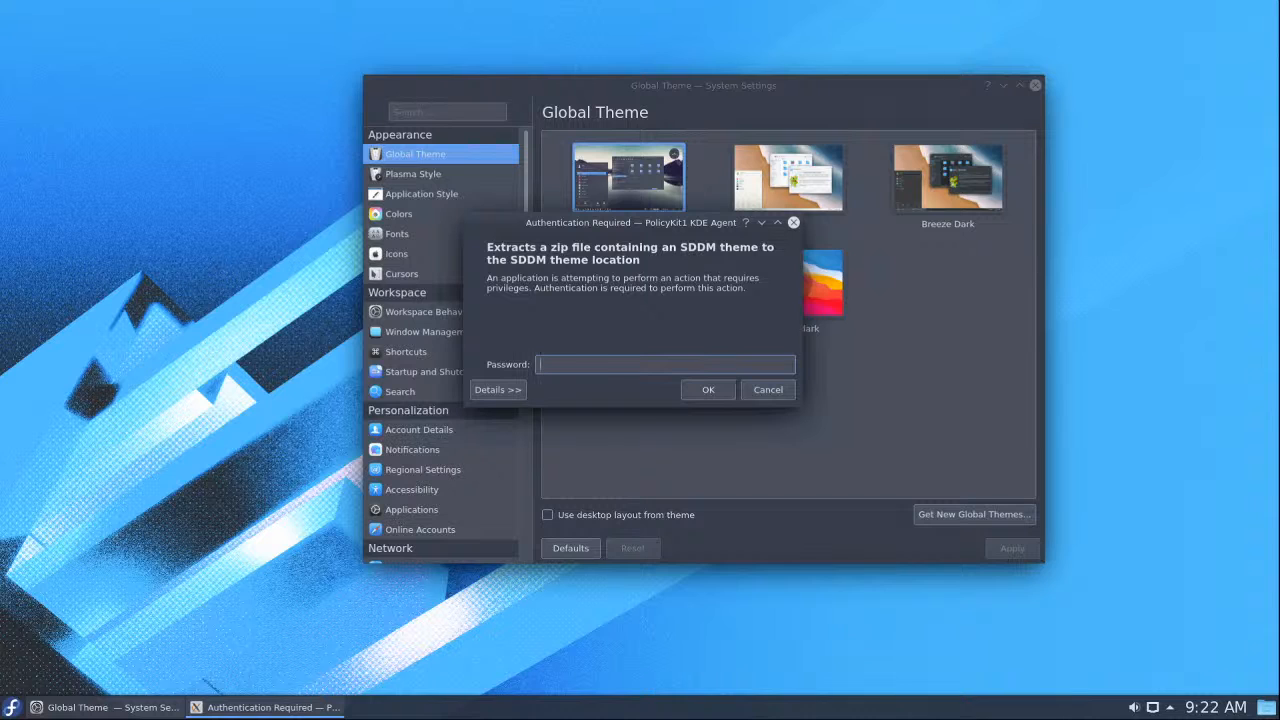
type("••••••••••")
key("Return")
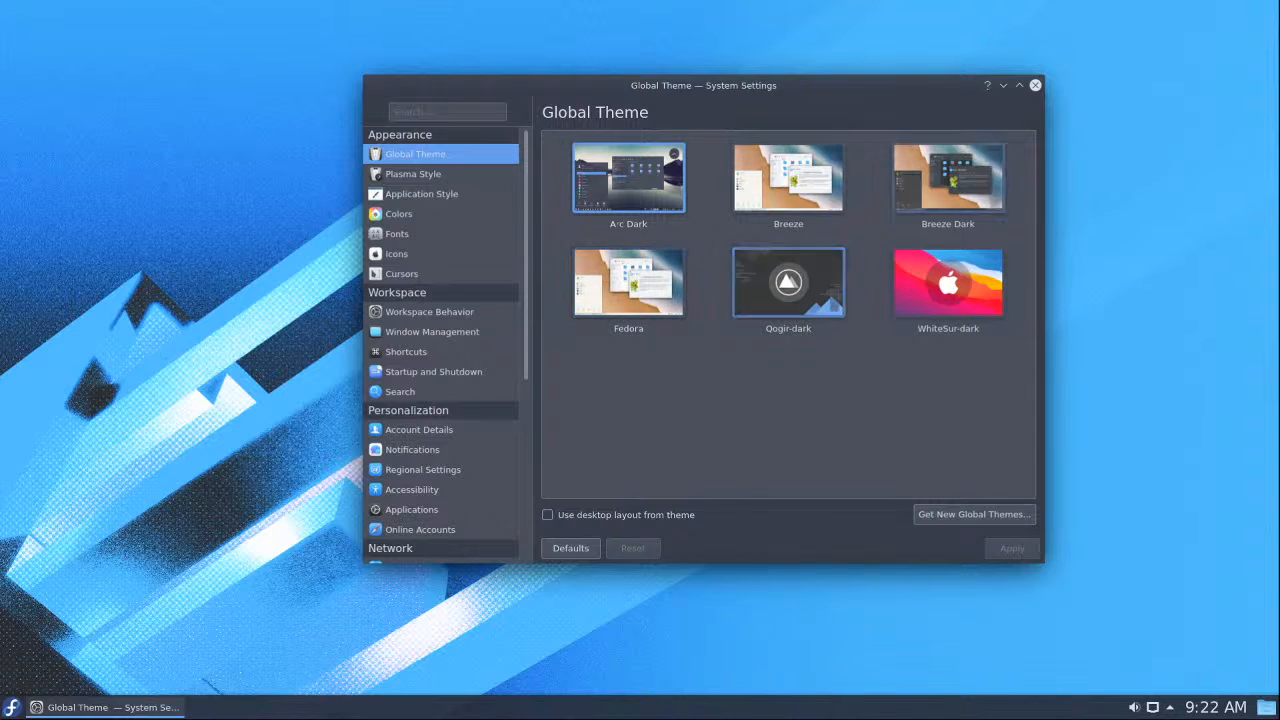
left_click_drag(780, 86, 661, 77)
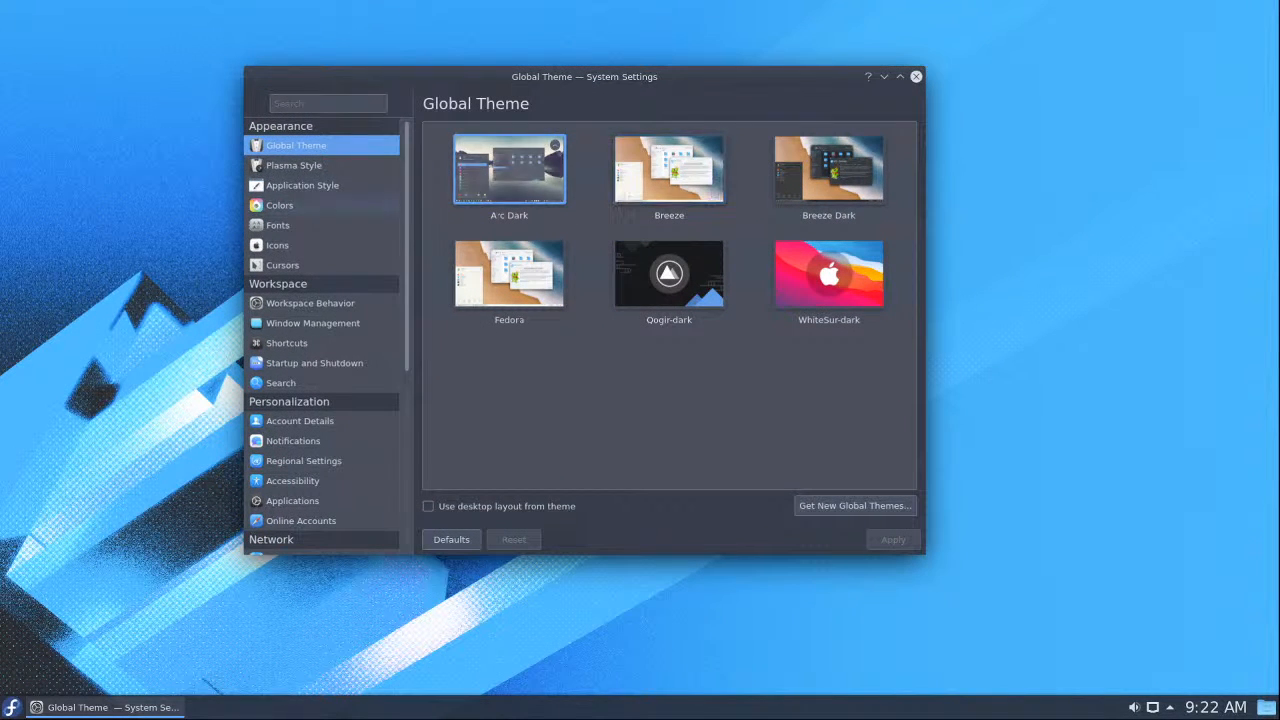
left_click(293, 165)
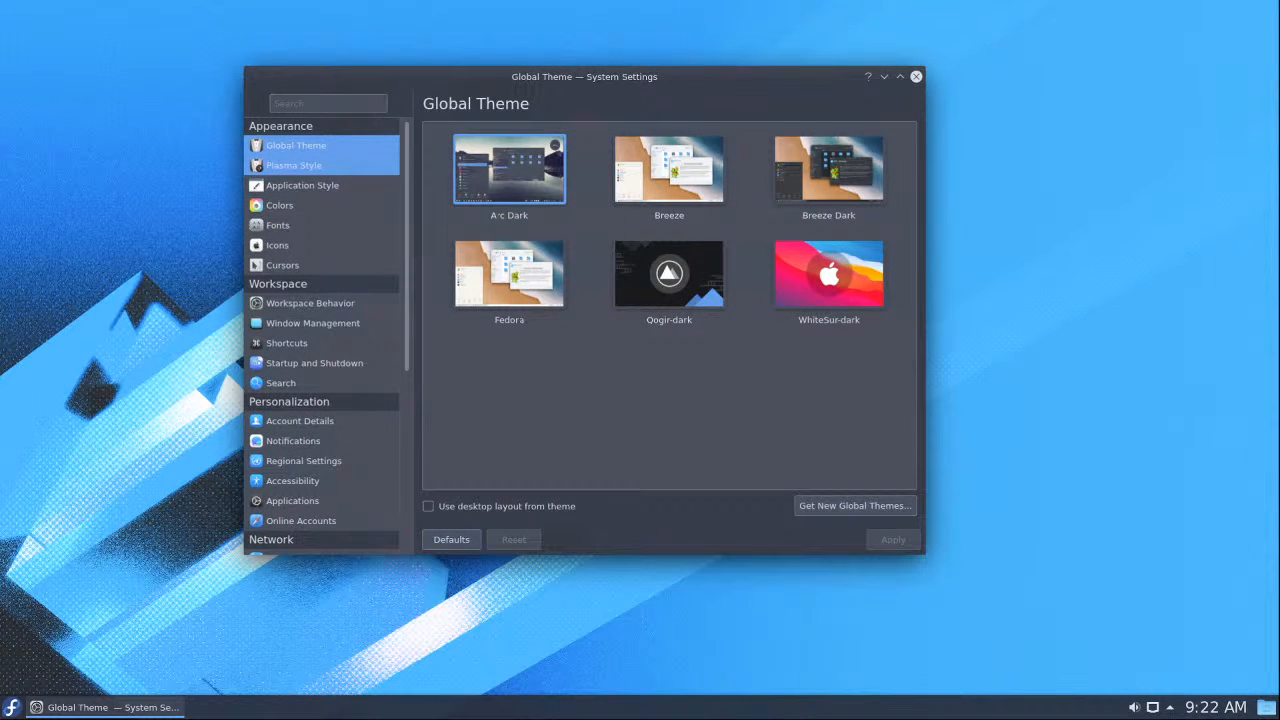
Step: Apply the Arc Dark window decoration under Application Style
left_click(300, 185)
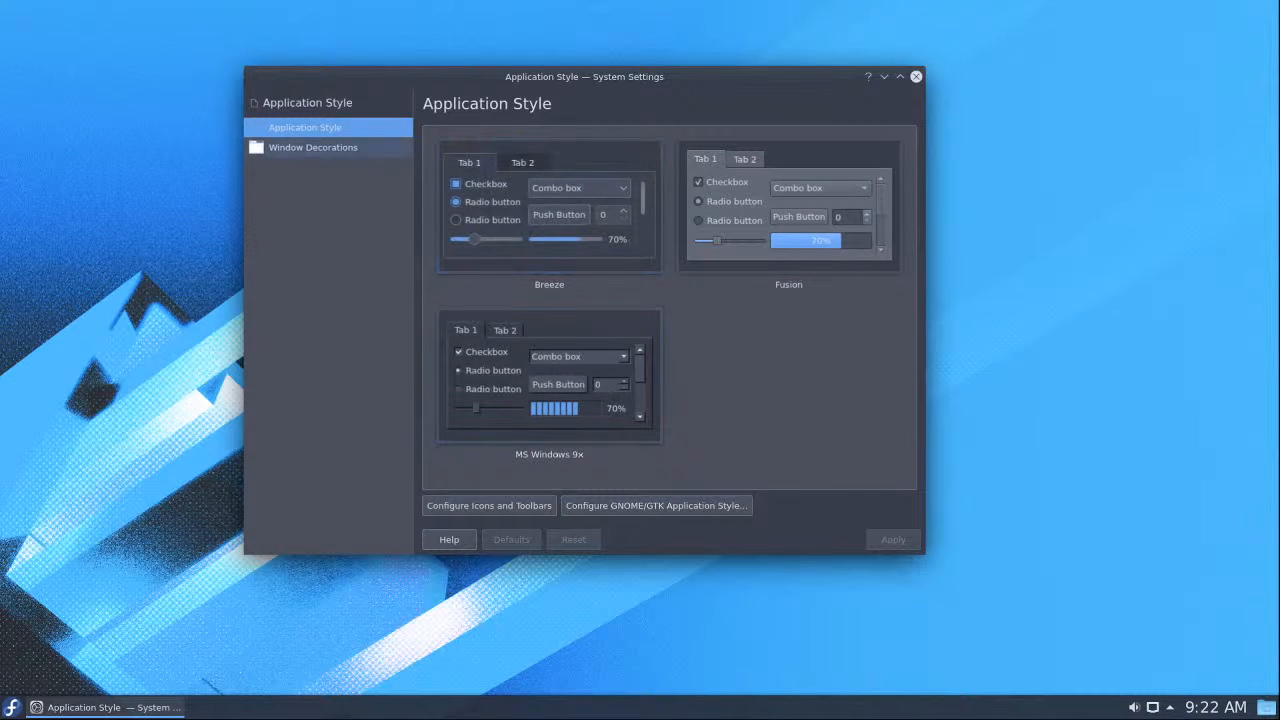
left_click(313, 148)
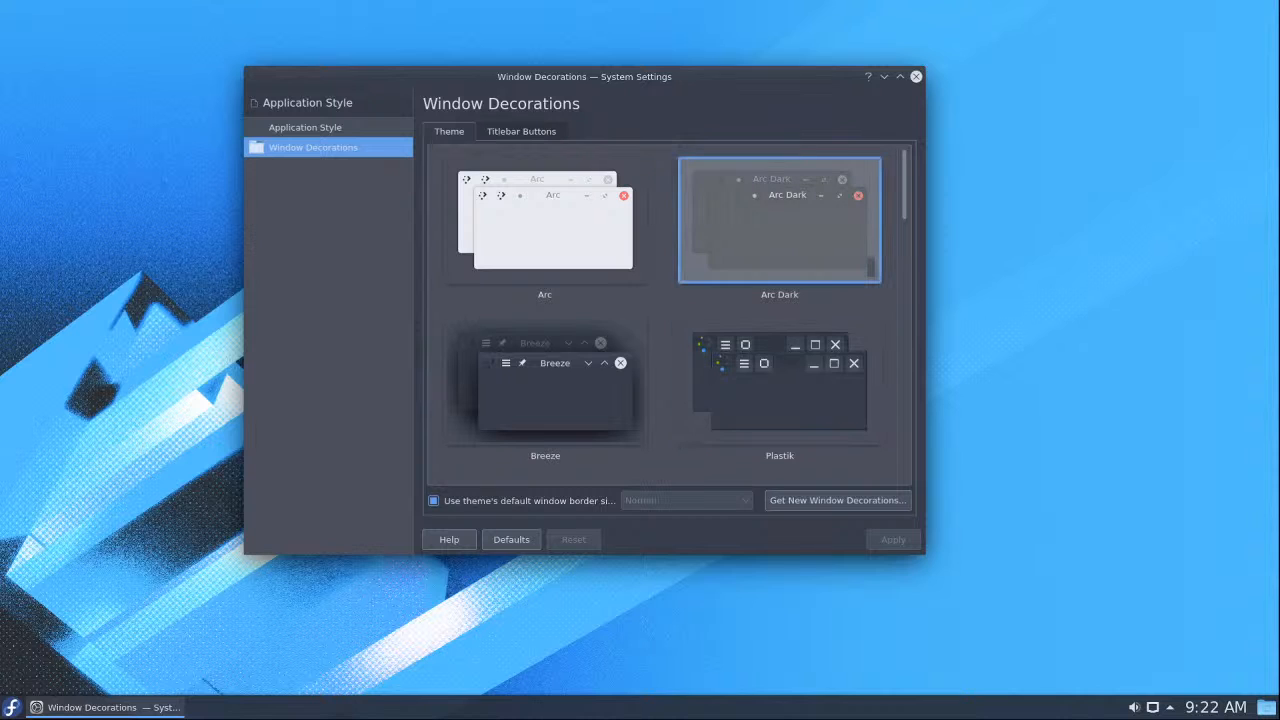
left_click(780, 221)
left_click(893, 539)
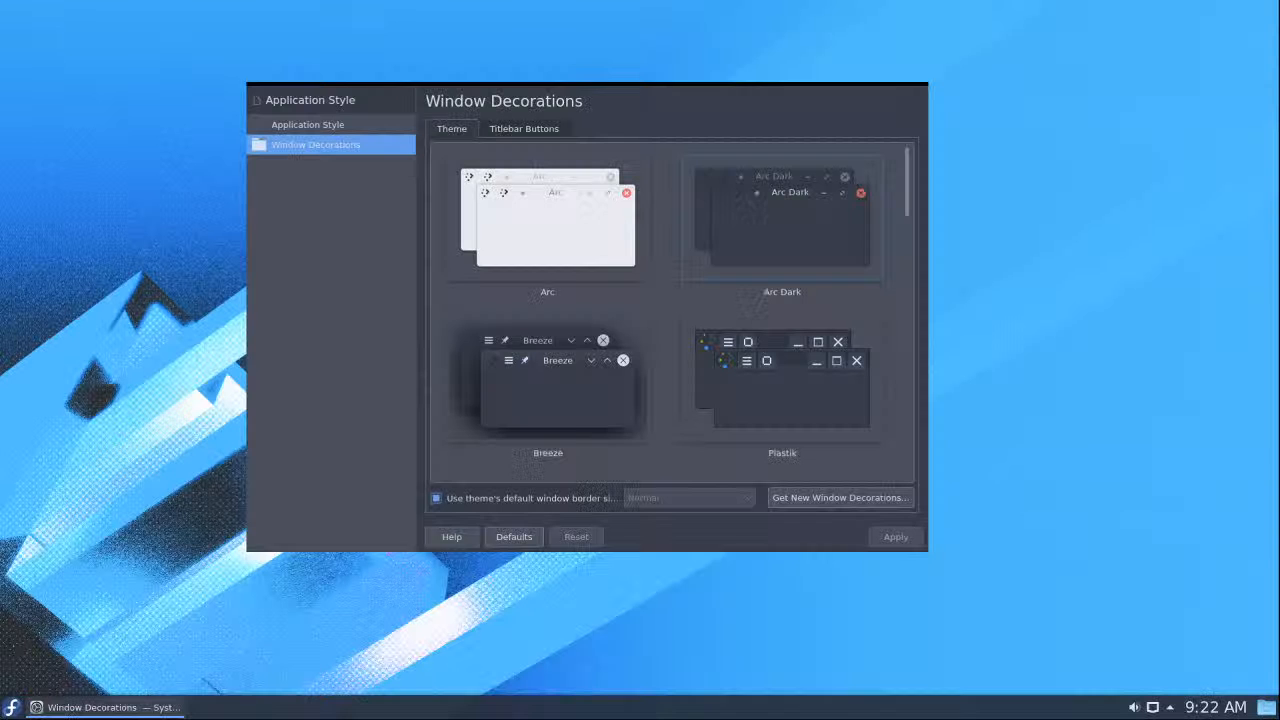
Step: Switch the window decoration to Qogir-circle and apply it
mouse_move(660, 74)
left_mouse_down()
mouse_move(704, 66)
mouse_move(588, 61)
mouse_move(673, 157)
mouse_move(660, 93)
left_mouse_up()
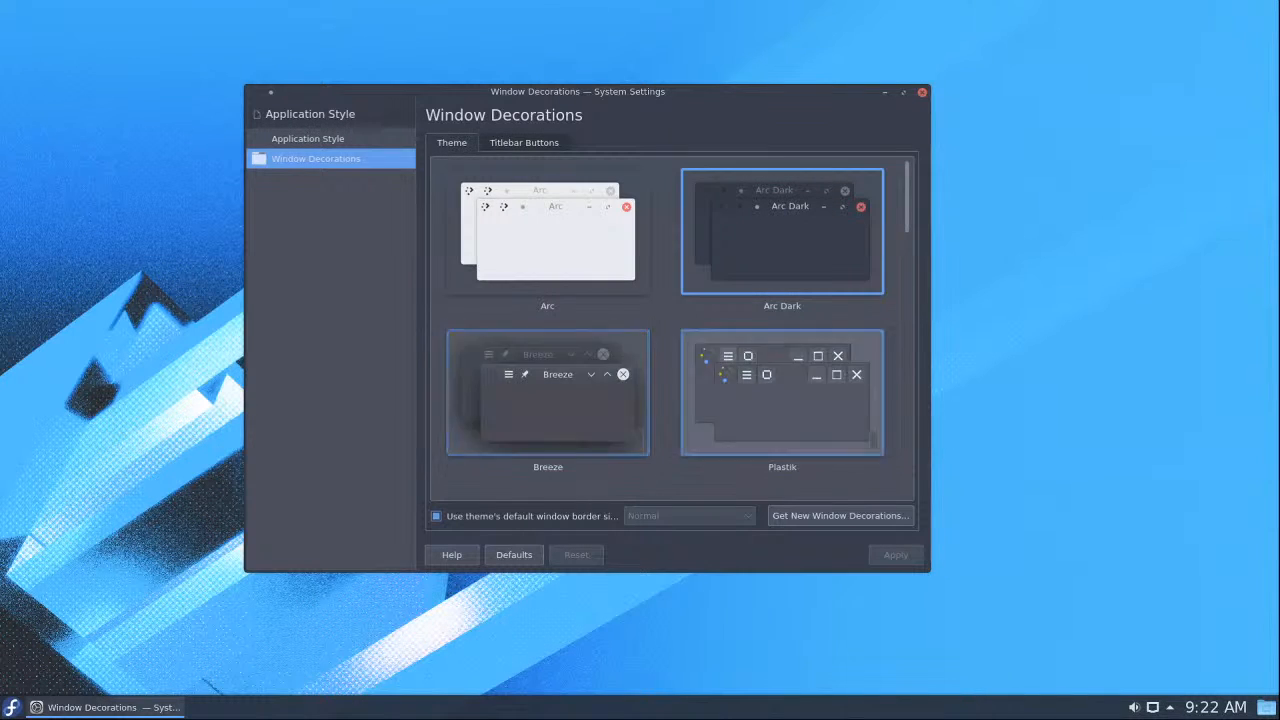
scroll(670, 330, "down", 3)
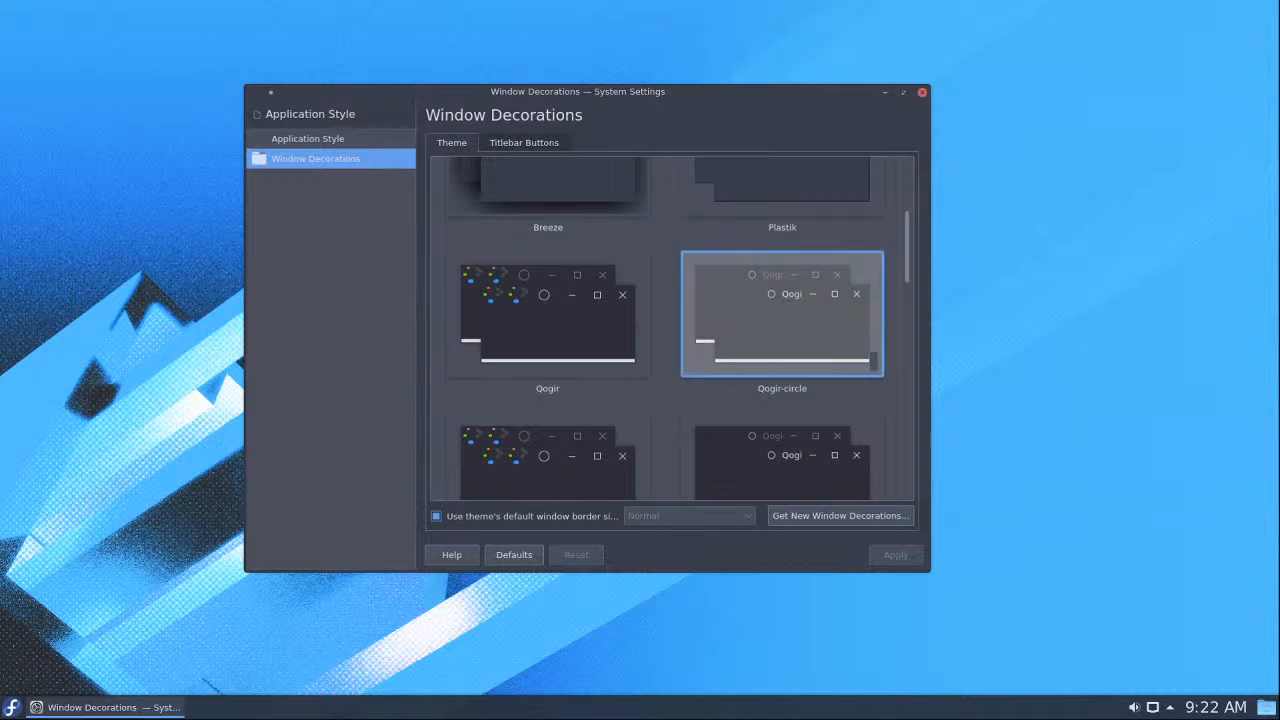
scroll(782, 330, "down", 1)
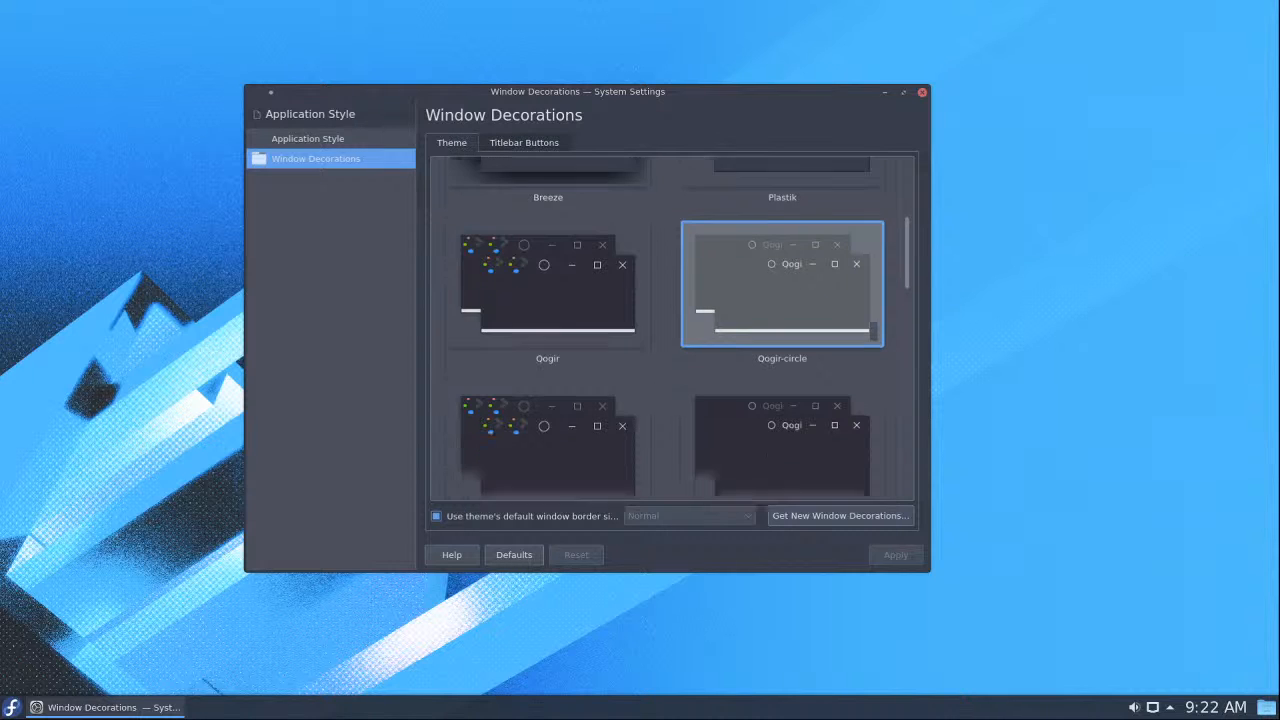
scroll(782, 330, "up", 1)
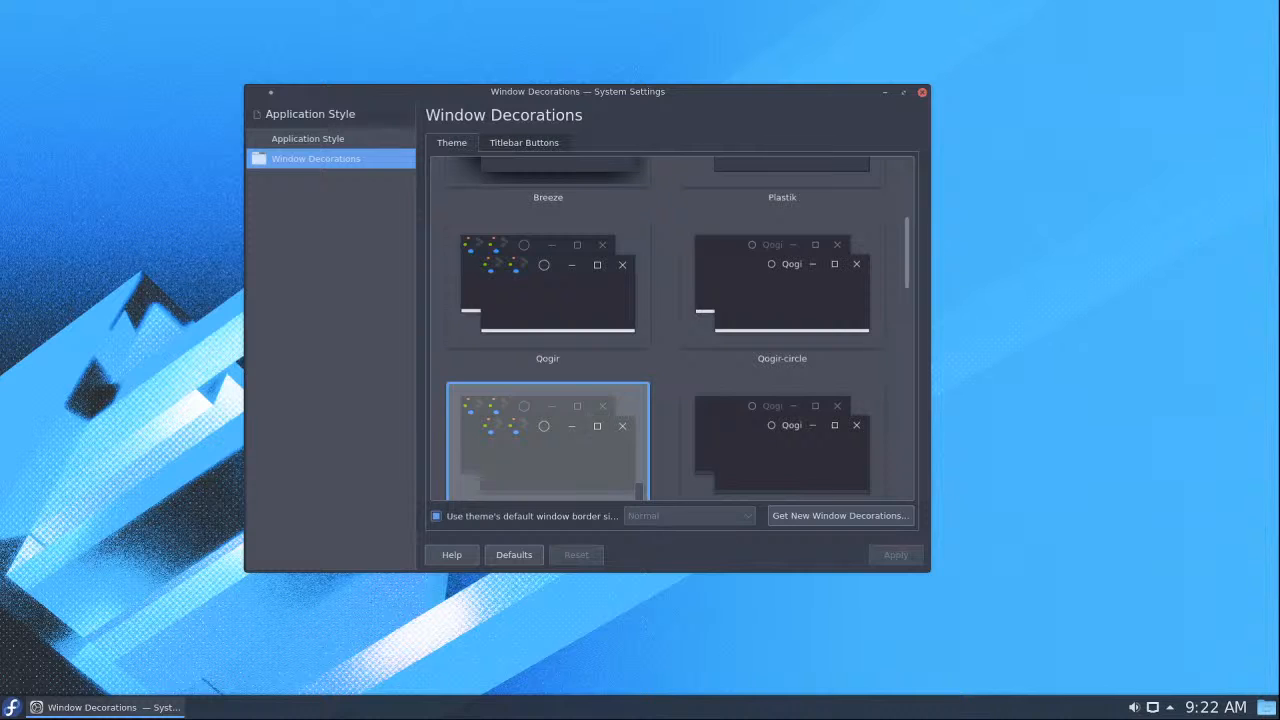
left_click(782, 285)
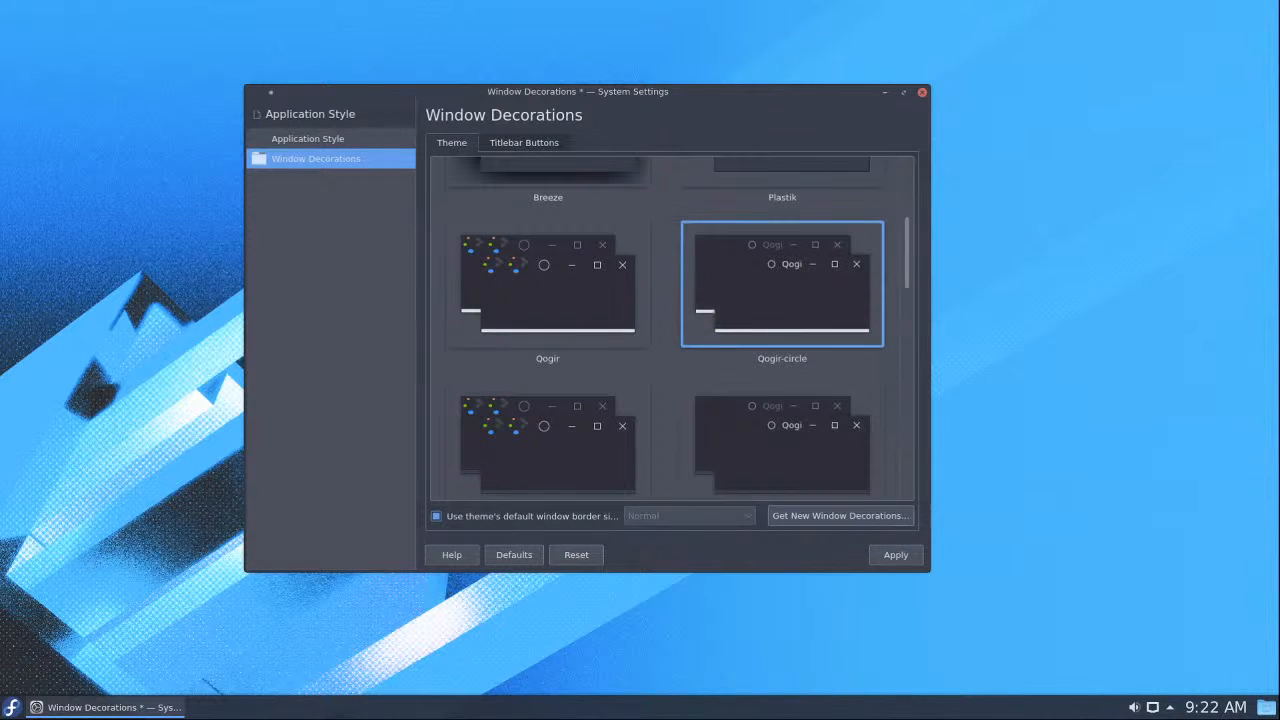
left_click(895, 554)
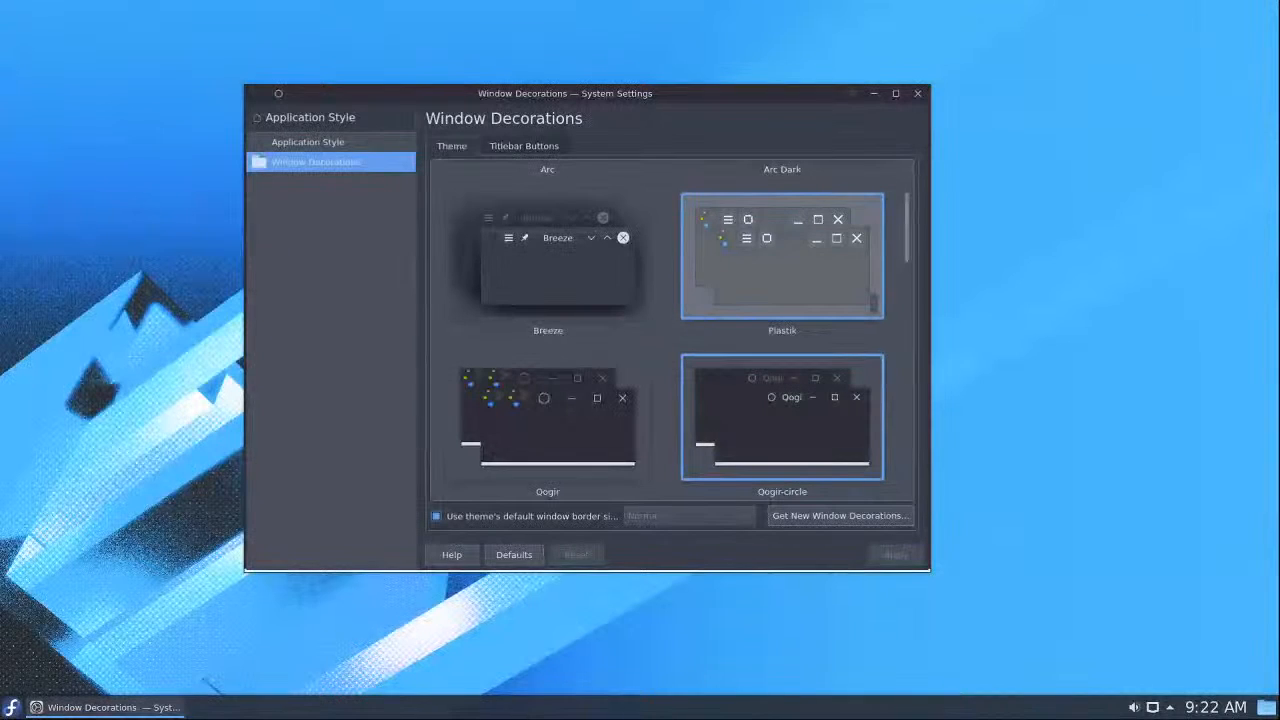
Step: Select Qogir-dark as the window decoration and apply it
left_click(782, 265)
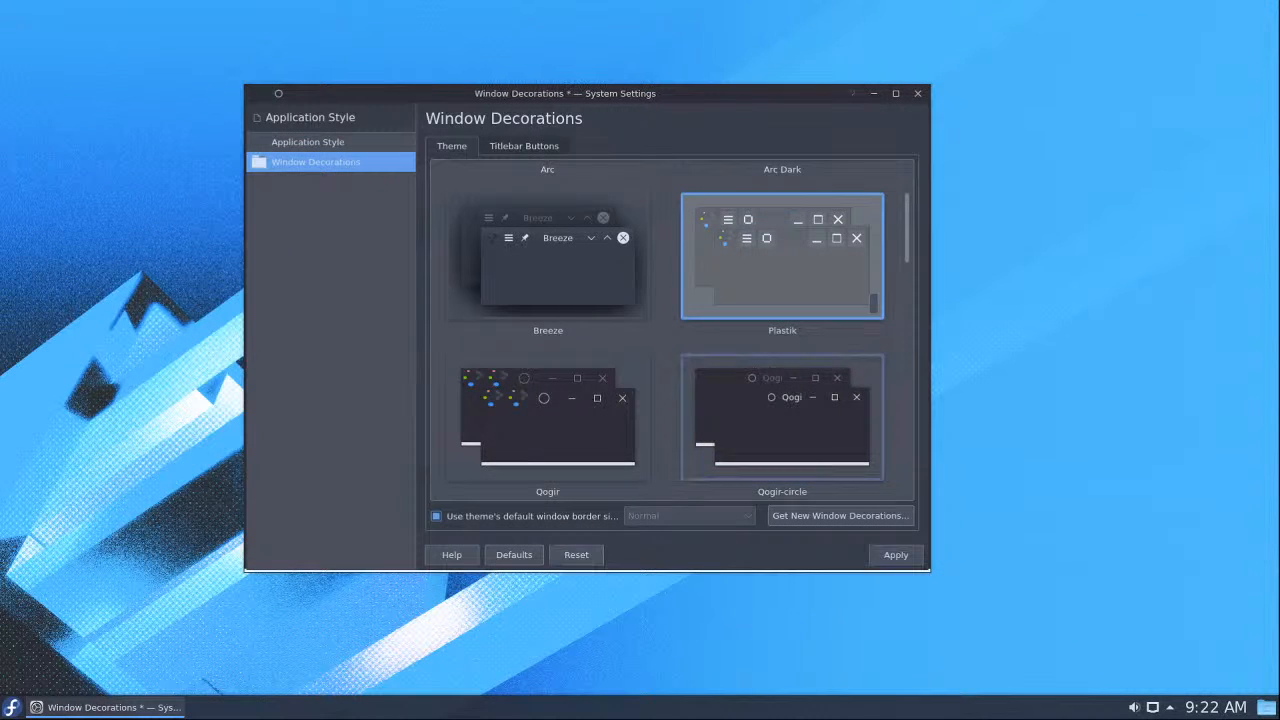
scroll(580, 425, "down", 3)
scroll(580, 392, "down", 2)
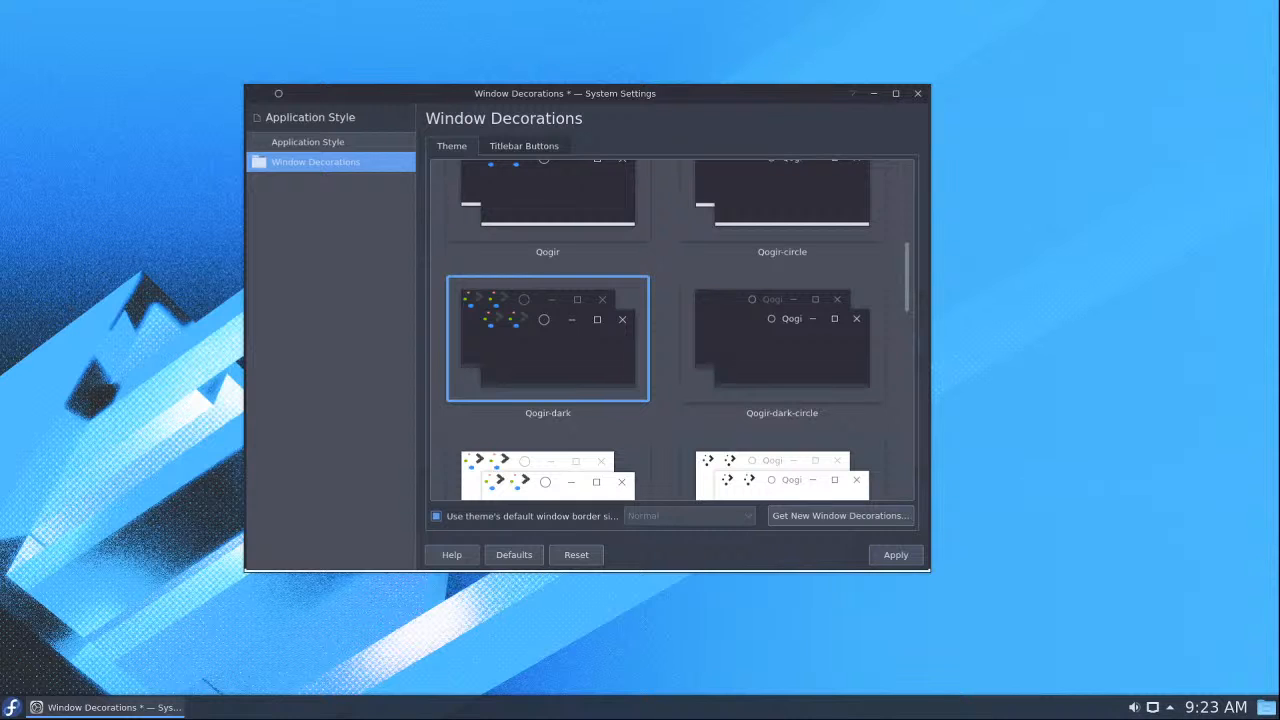
left_click(895, 554)
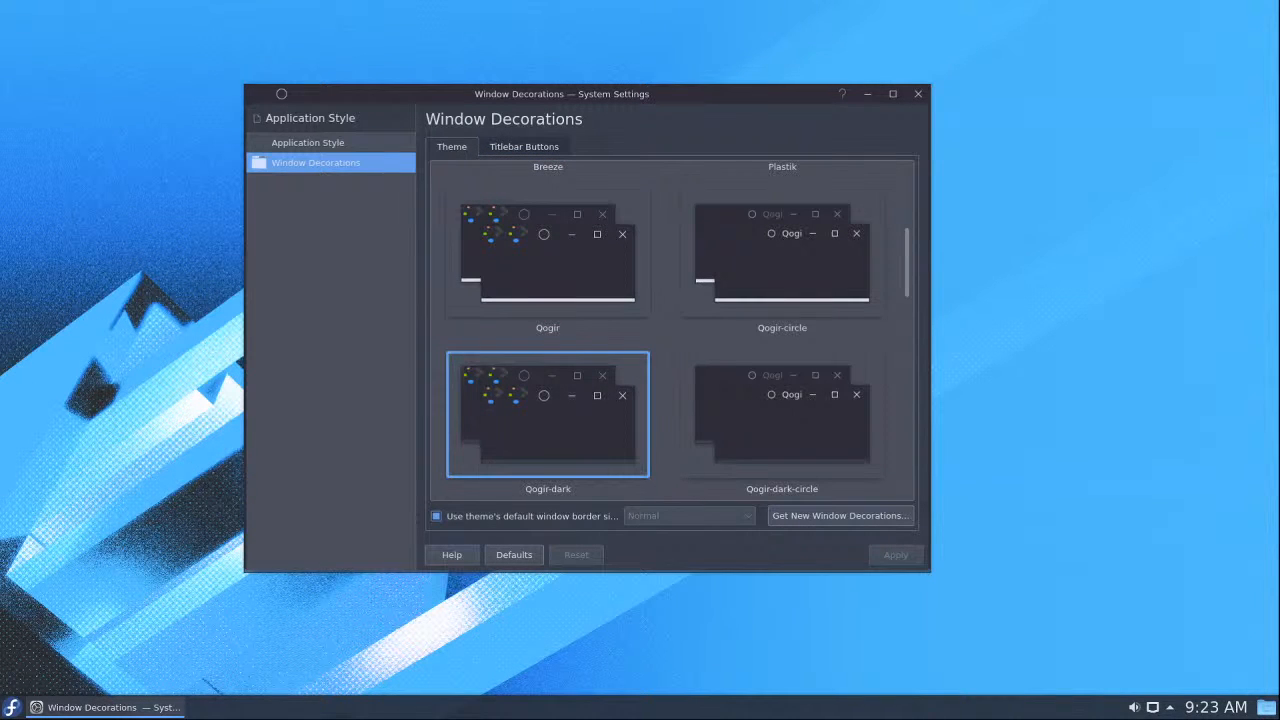
left_click(11, 707)
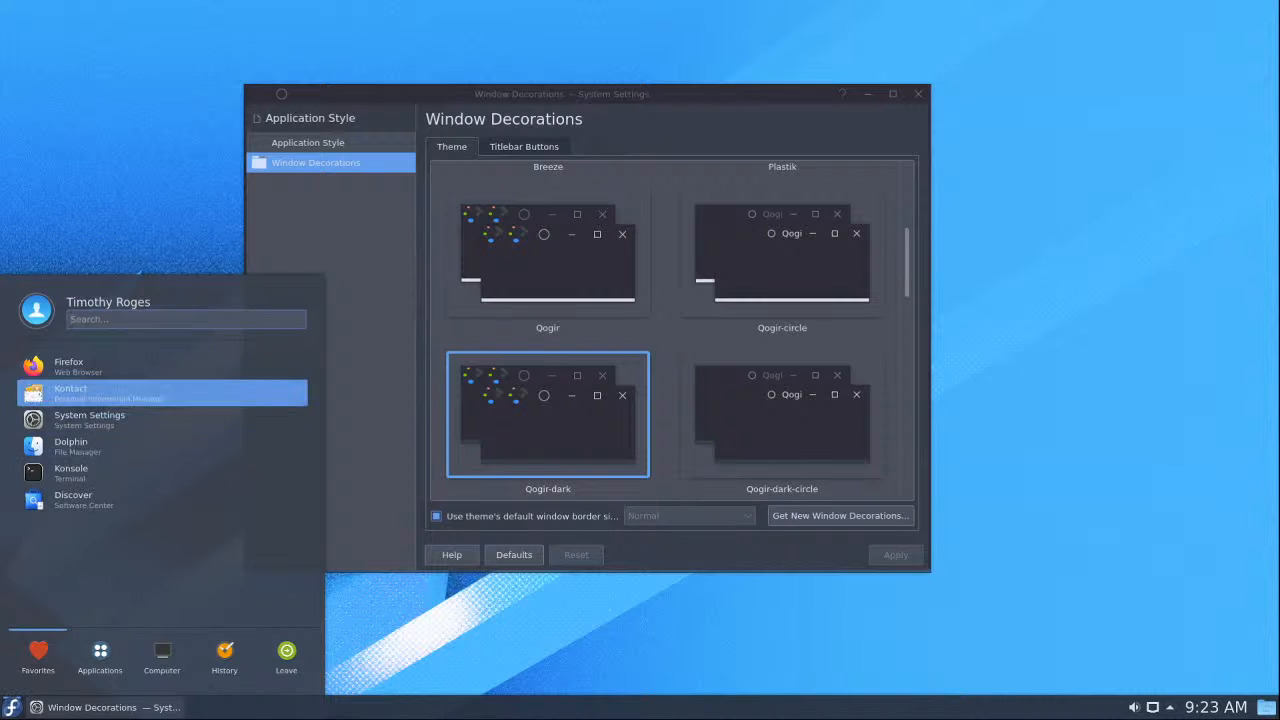
Step: Open Dolphin, then apply the Qogir-dark icon theme in System Settings
left_click(110, 446)
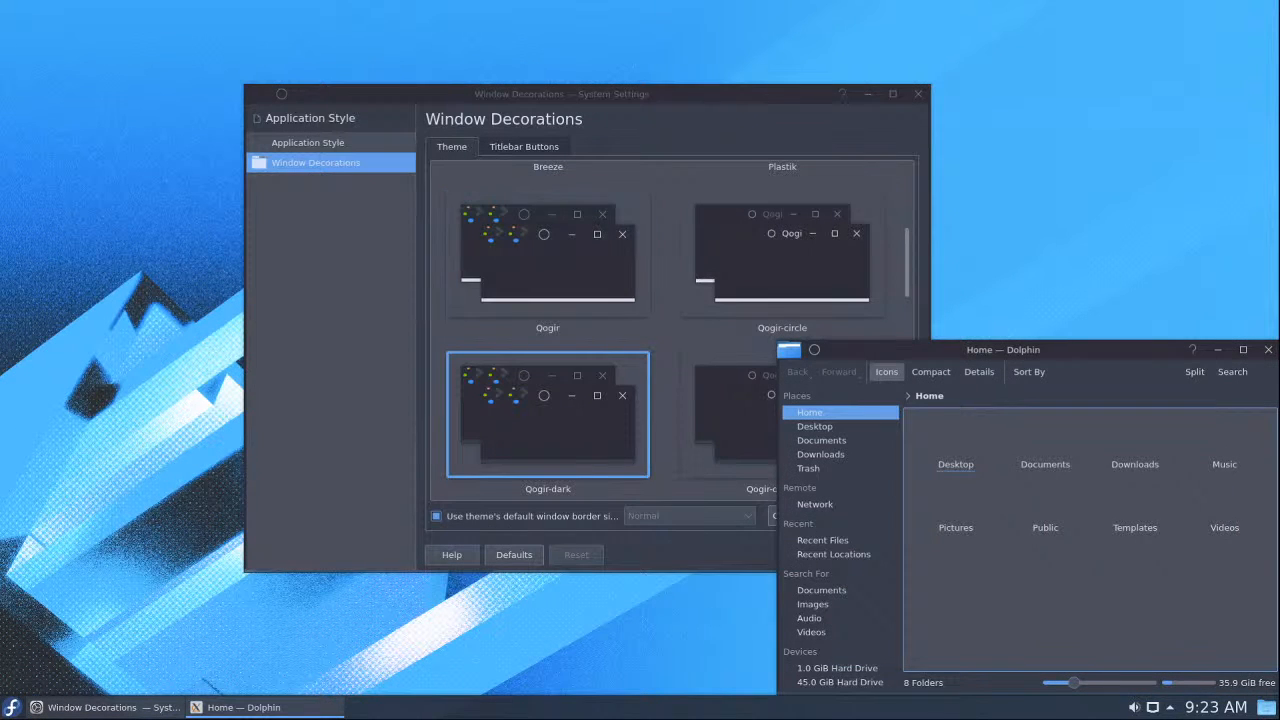
left_click_drag(920, 350, 222, 267)
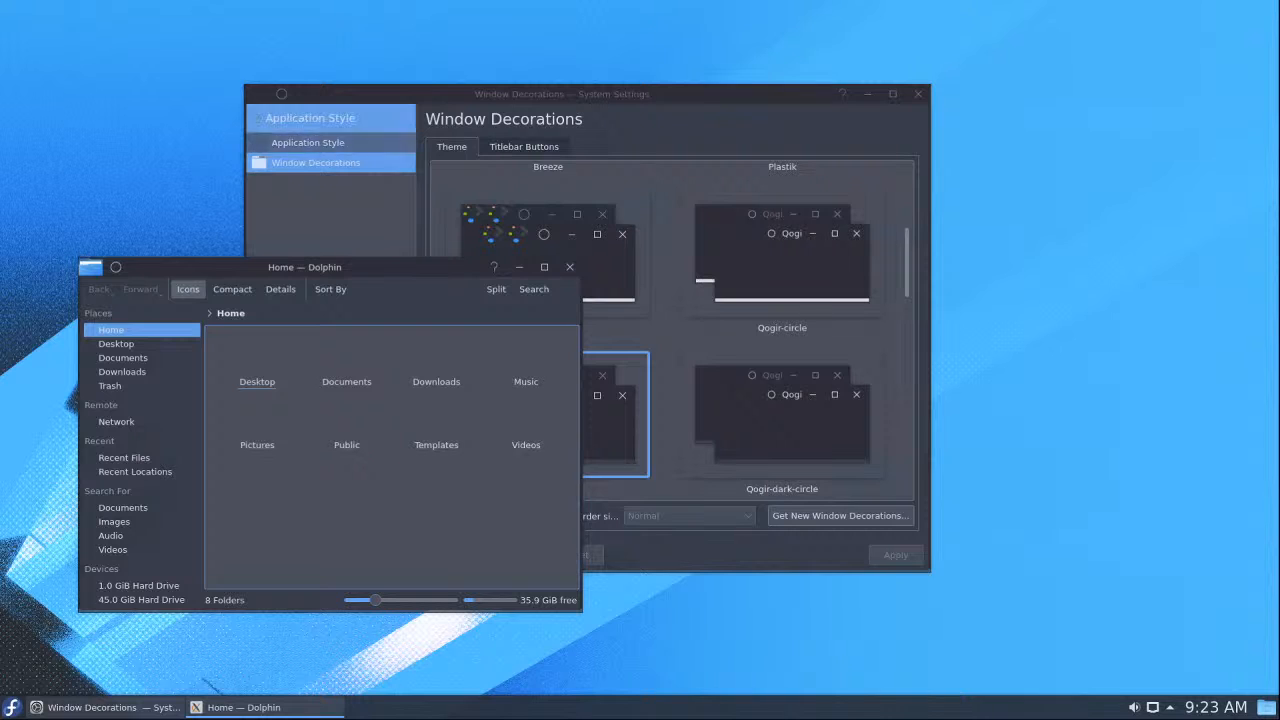
left_click(310, 119)
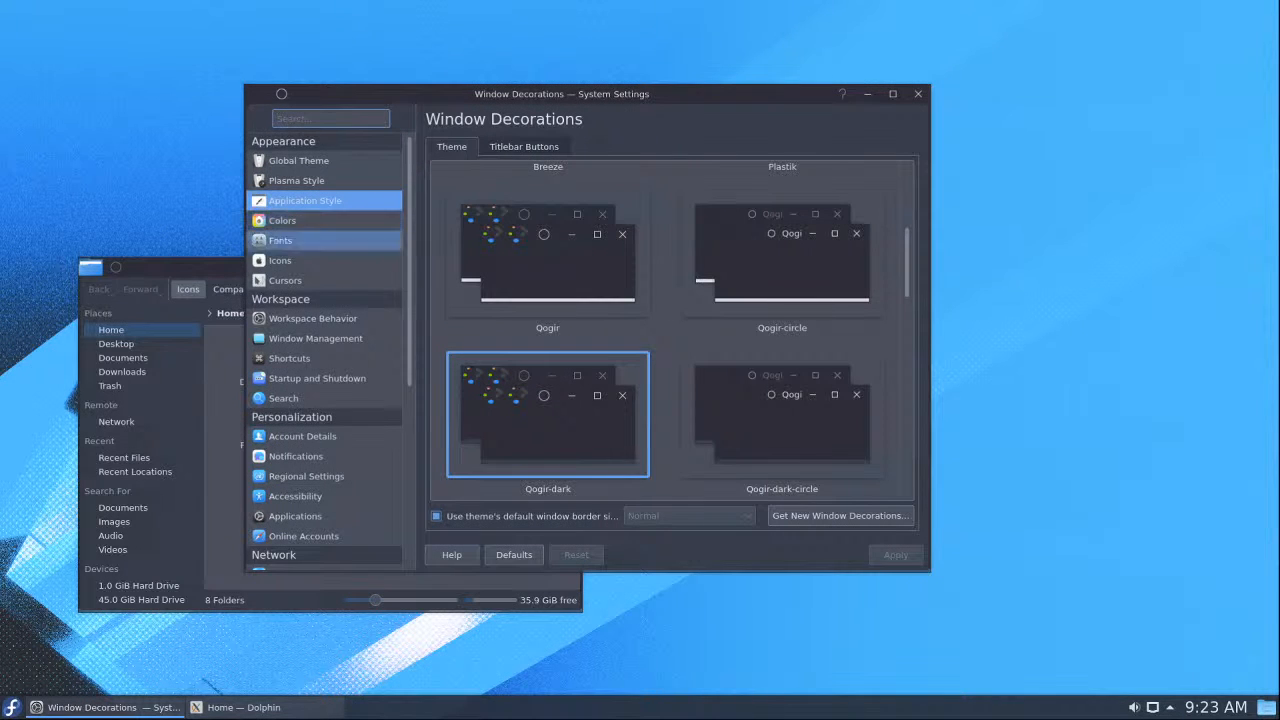
left_click(280, 260)
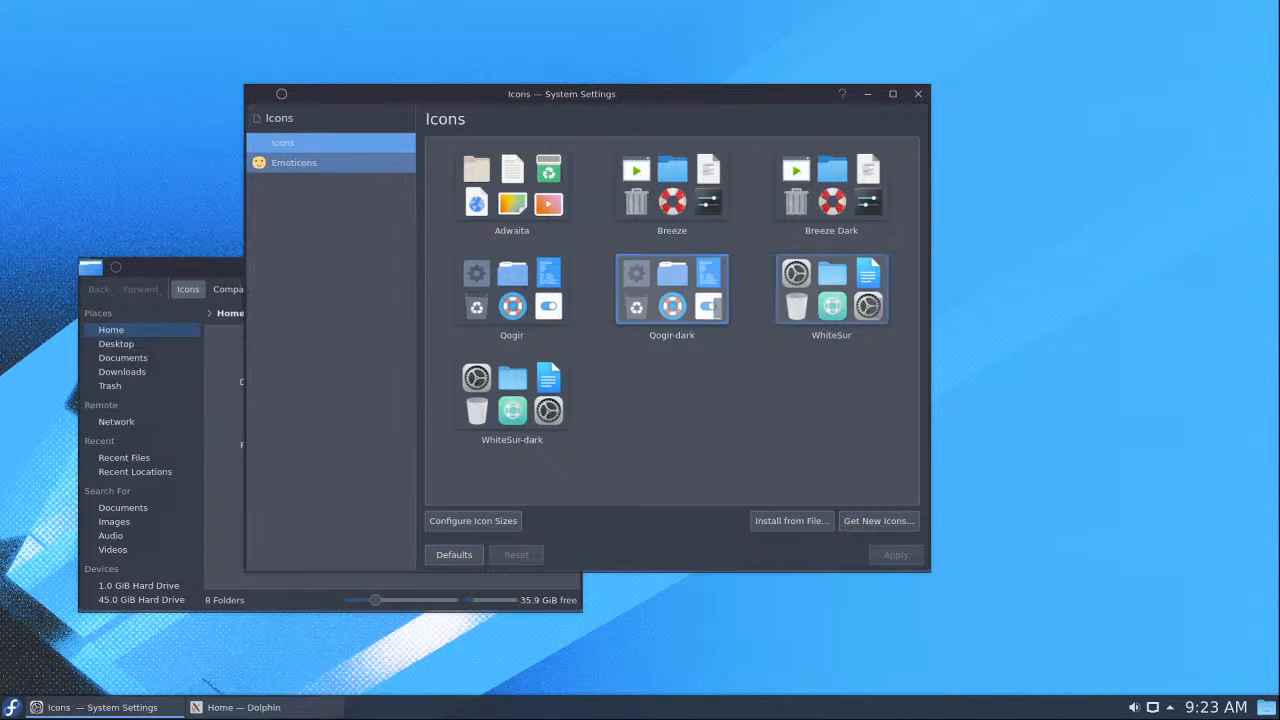
left_click(672, 290)
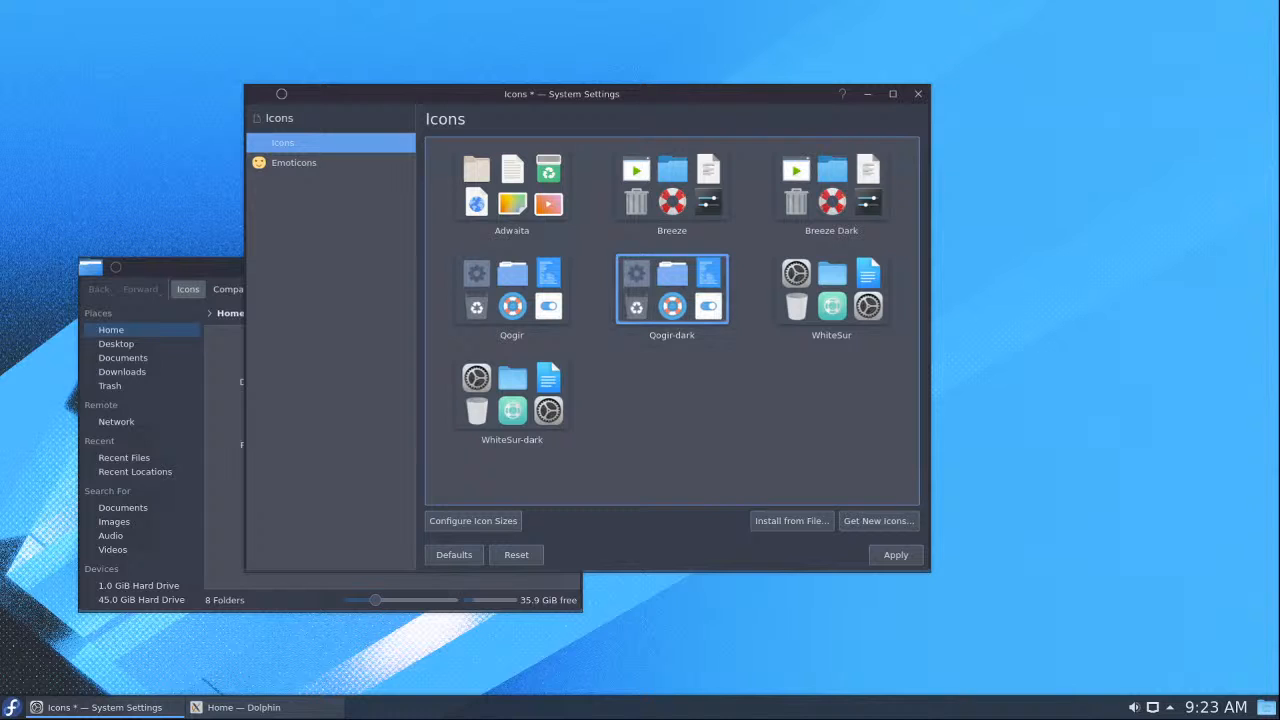
left_click(896, 554)
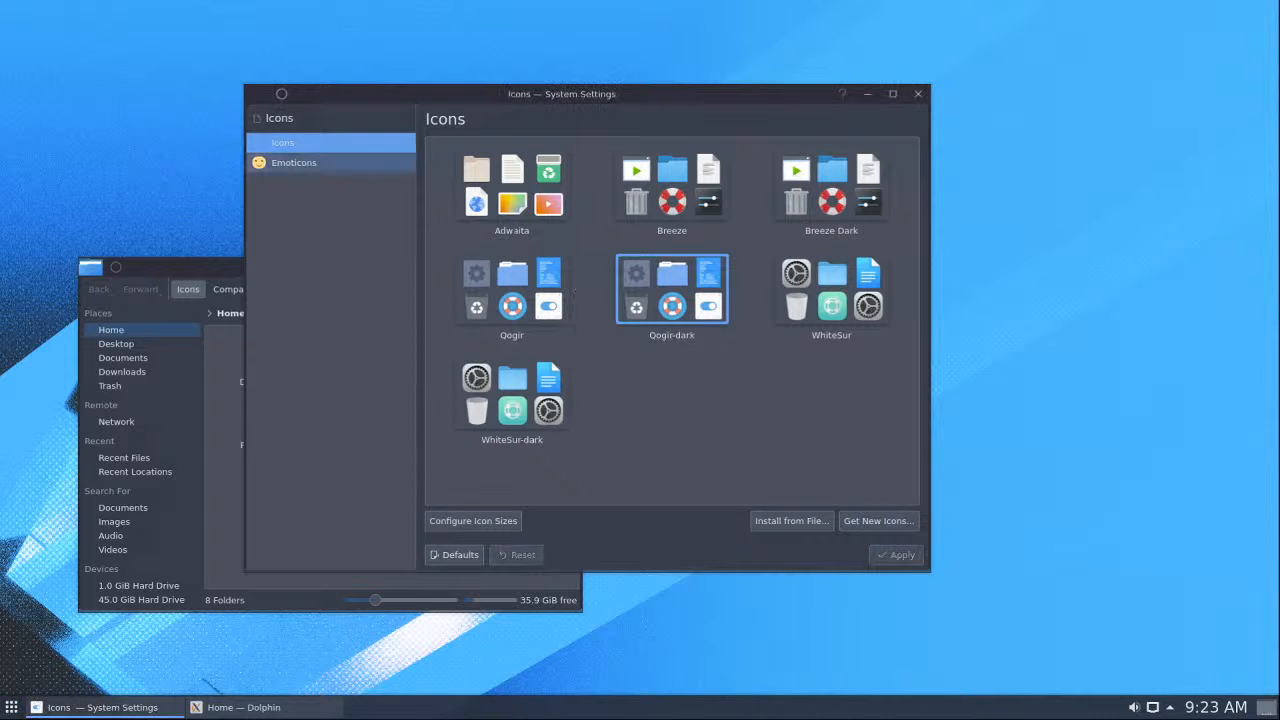
left_click_drag(755, 76, 768, 77)
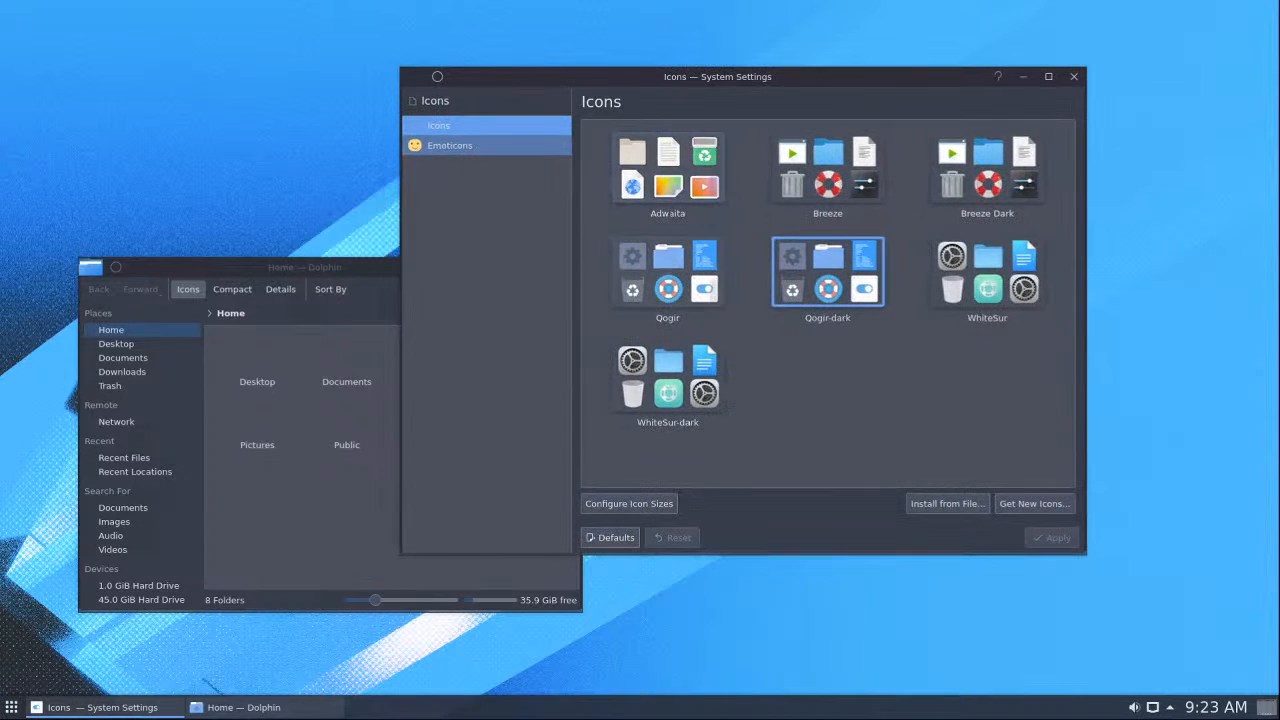
Step: Close the old Dolphin window and relaunch Dolphin from the launcher
left_click(342, 268)
left_click(570, 267)
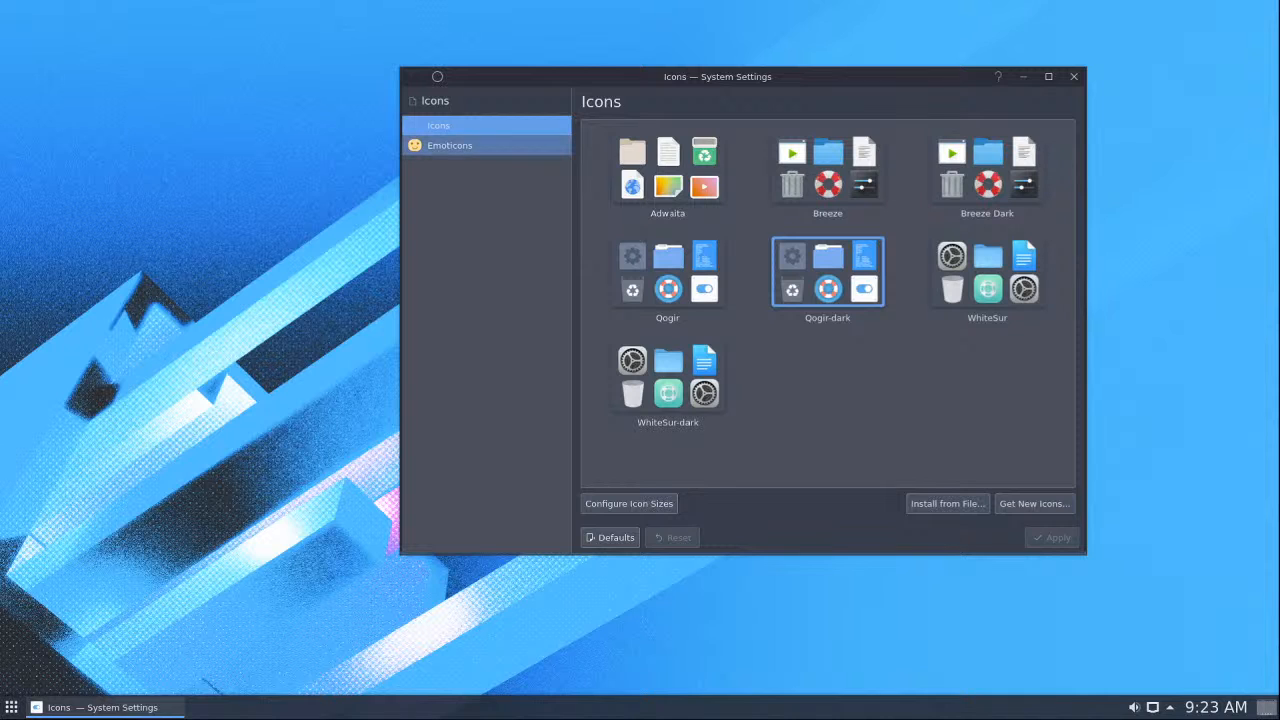
key("super")
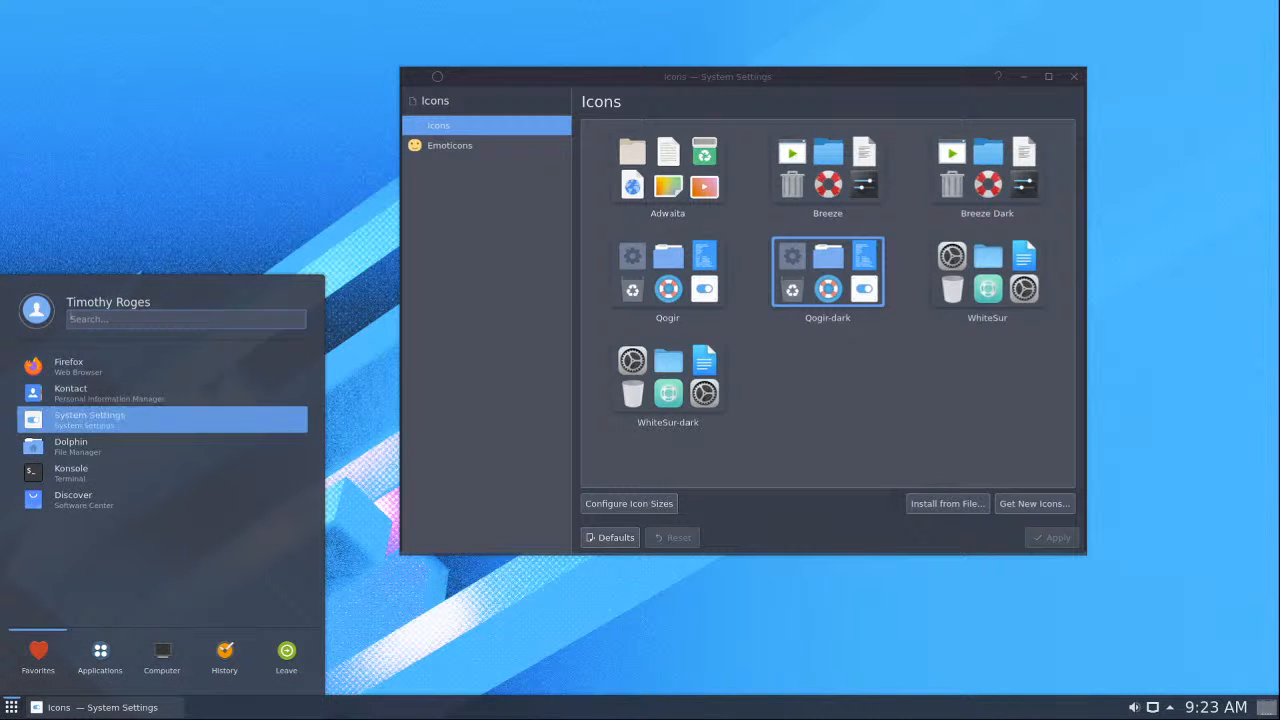
key("Down")
key("Return")
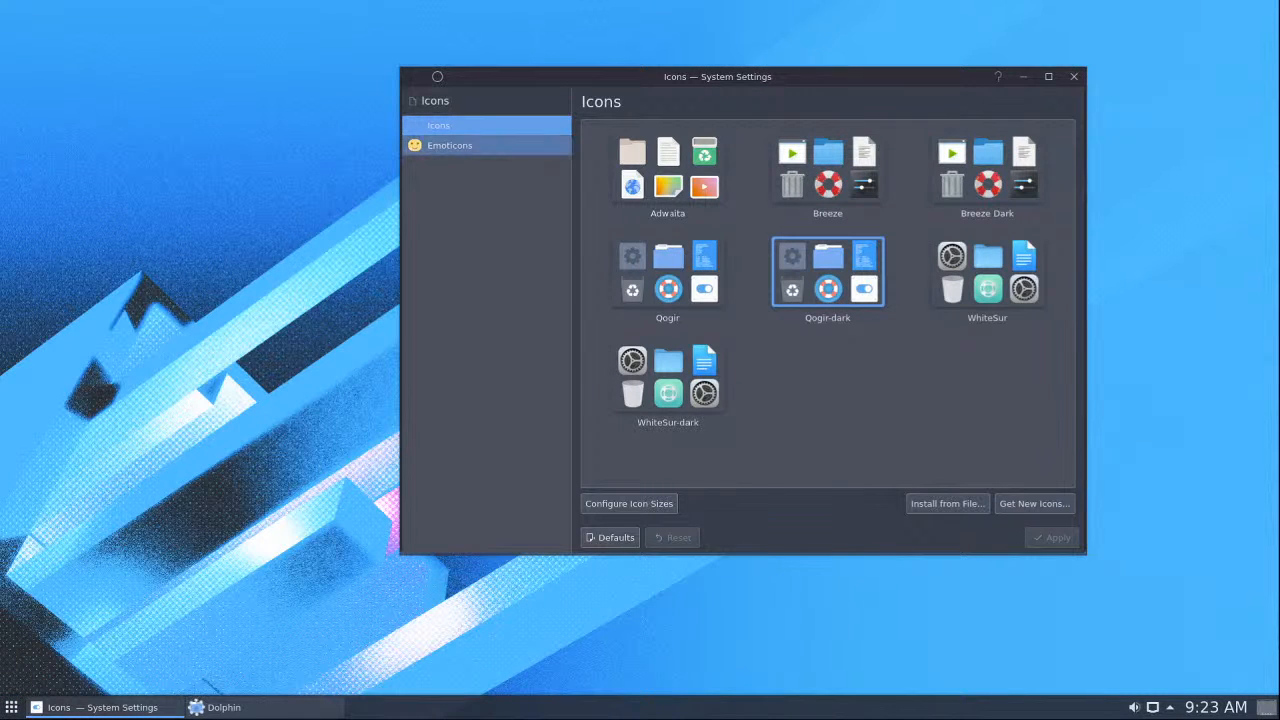
Step: Browse the 1.0 GiB and 45.0 GiB hard drives and Home in Dolphin, then close it
left_click_drag(224, 350, 271, 259)
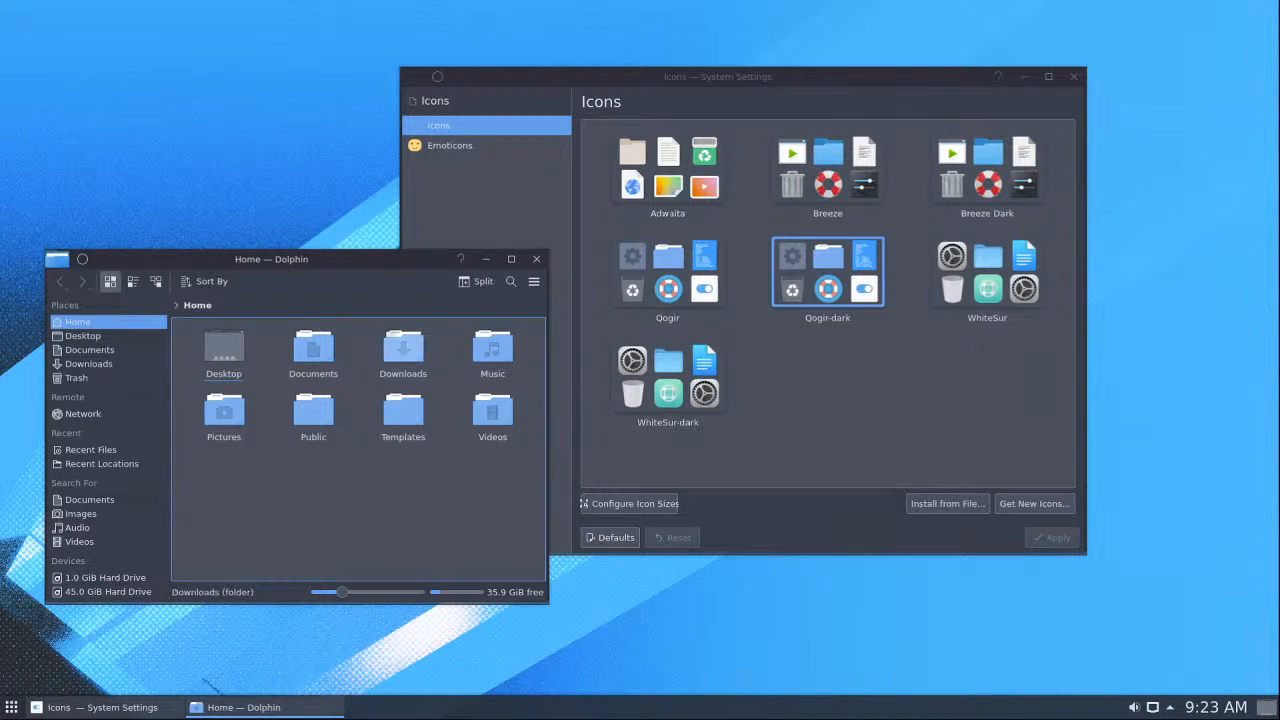
left_click(105, 578)
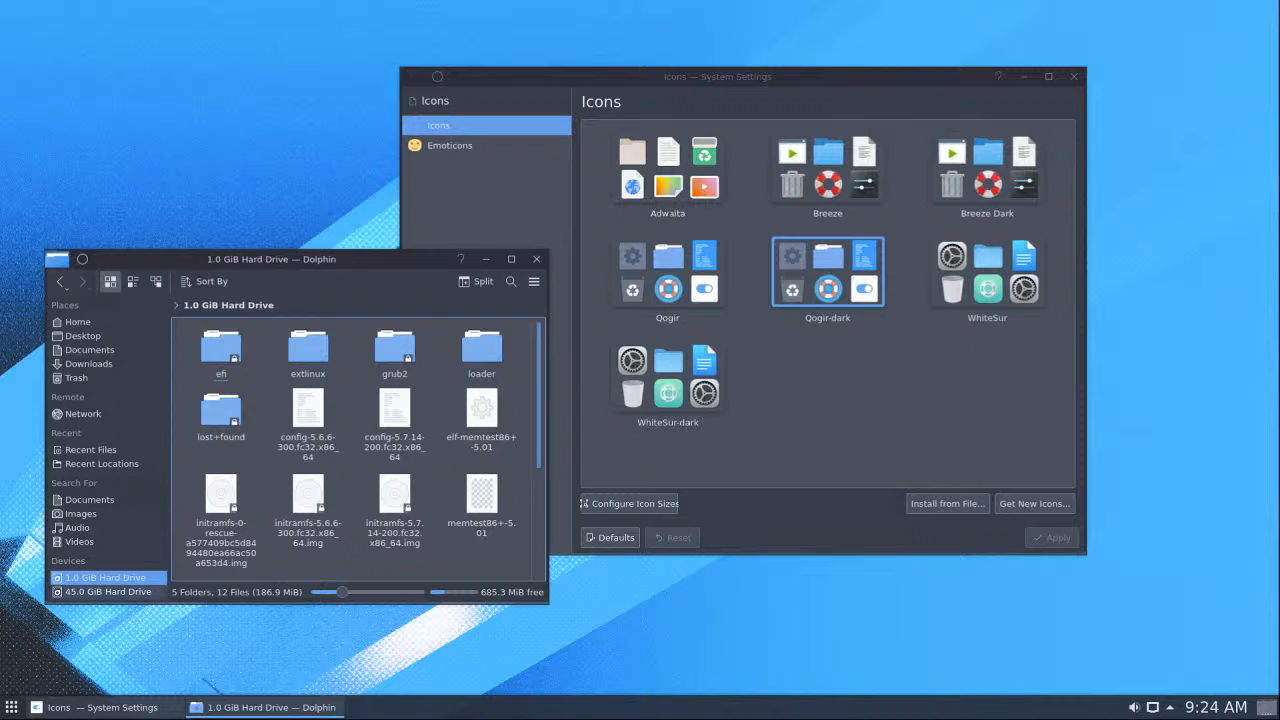
left_click(105, 592)
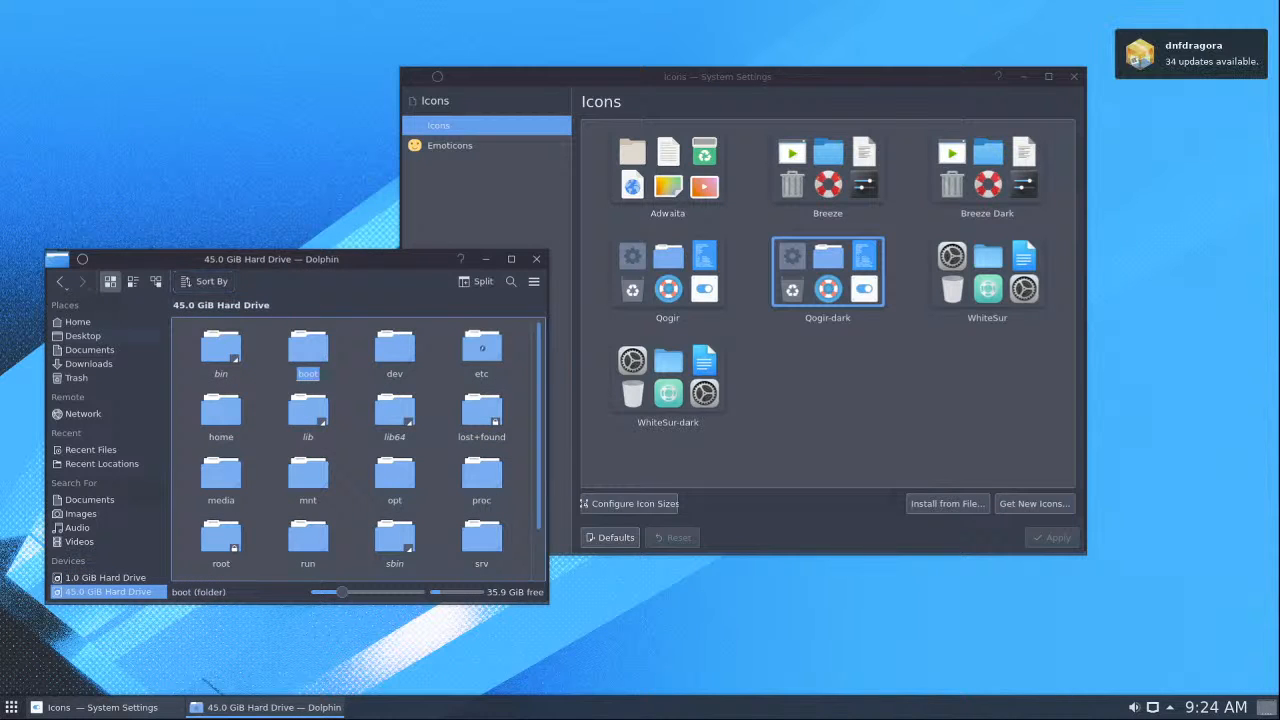
left_click(78, 322)
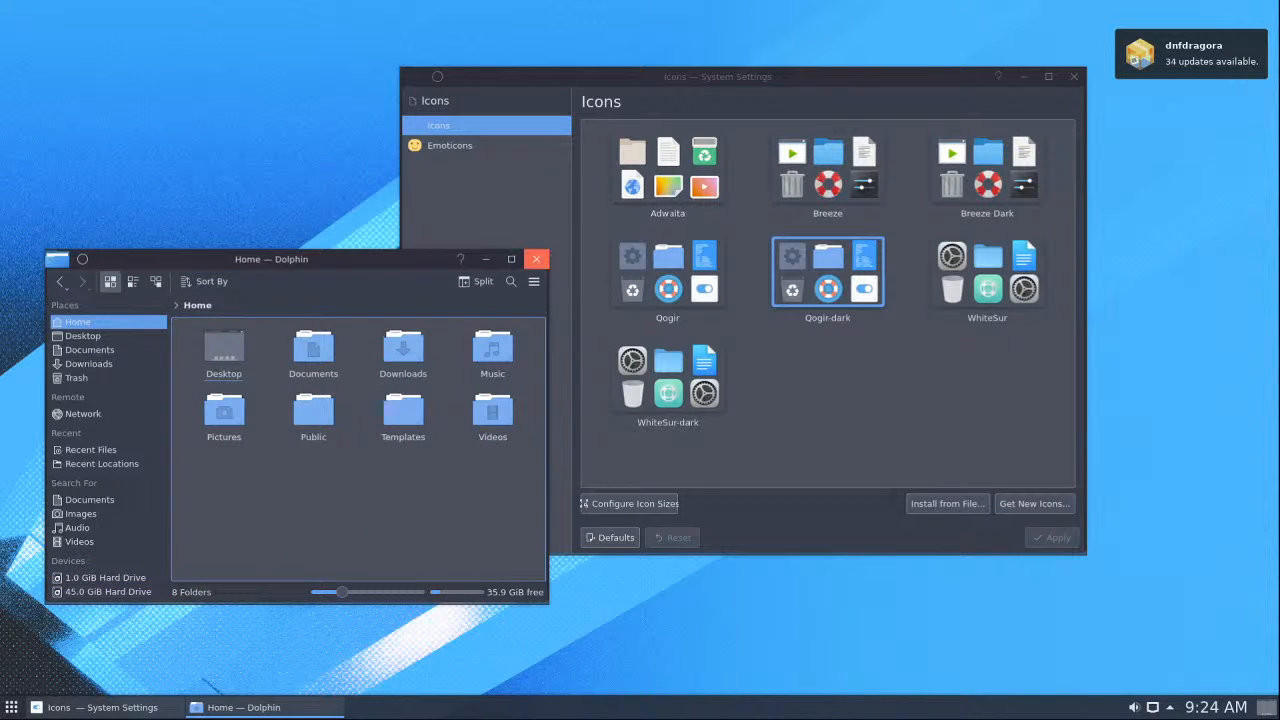
left_click(536, 259)
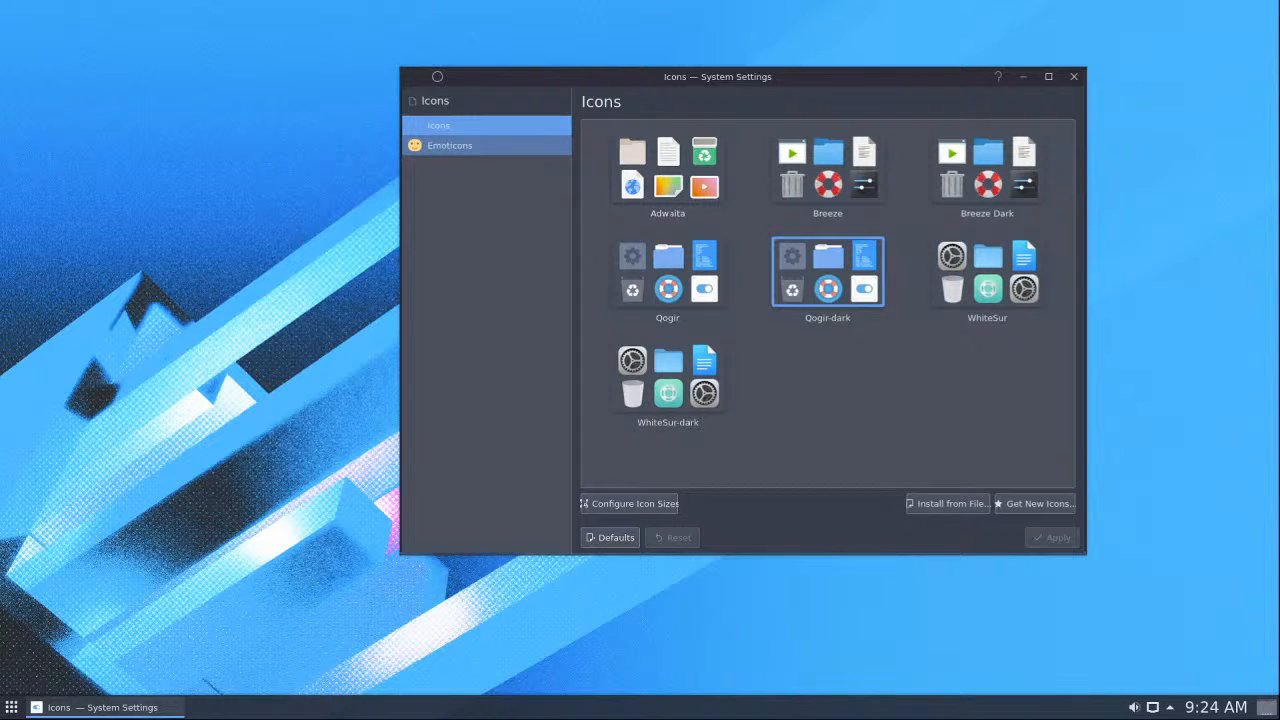
left_click(1169, 707)
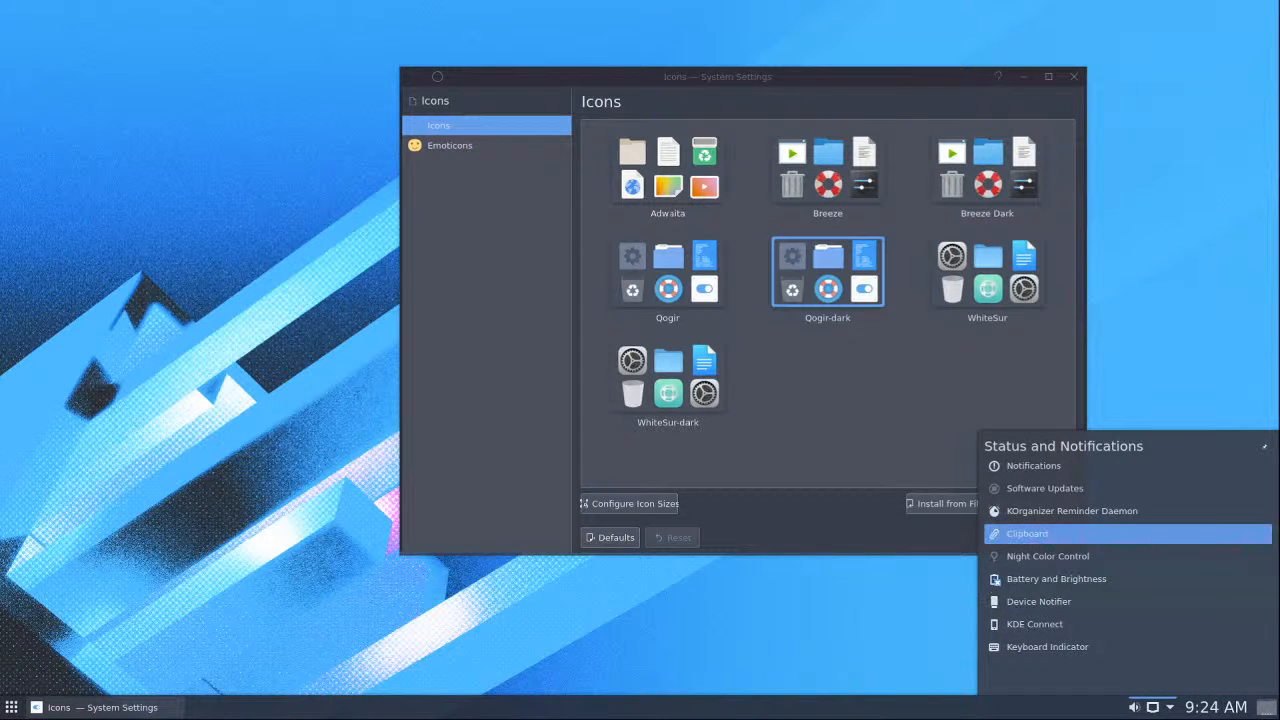
left_click(1169, 707)
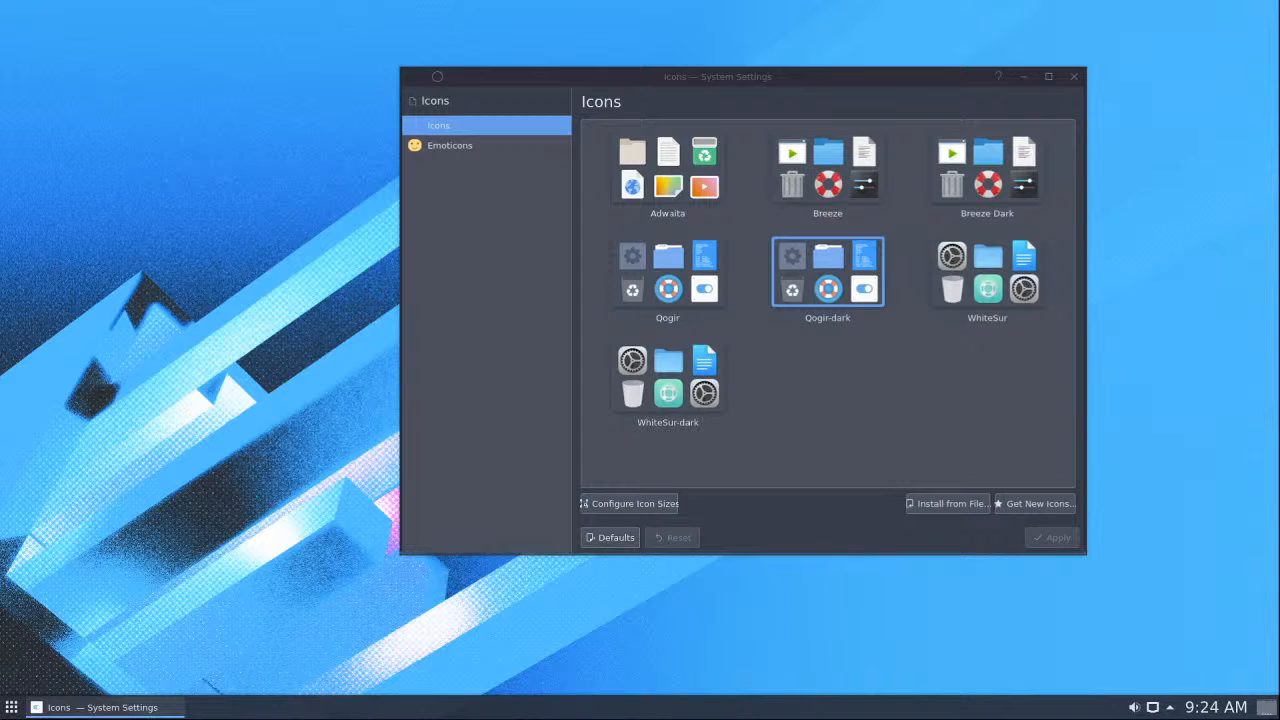
left_click(11, 707)
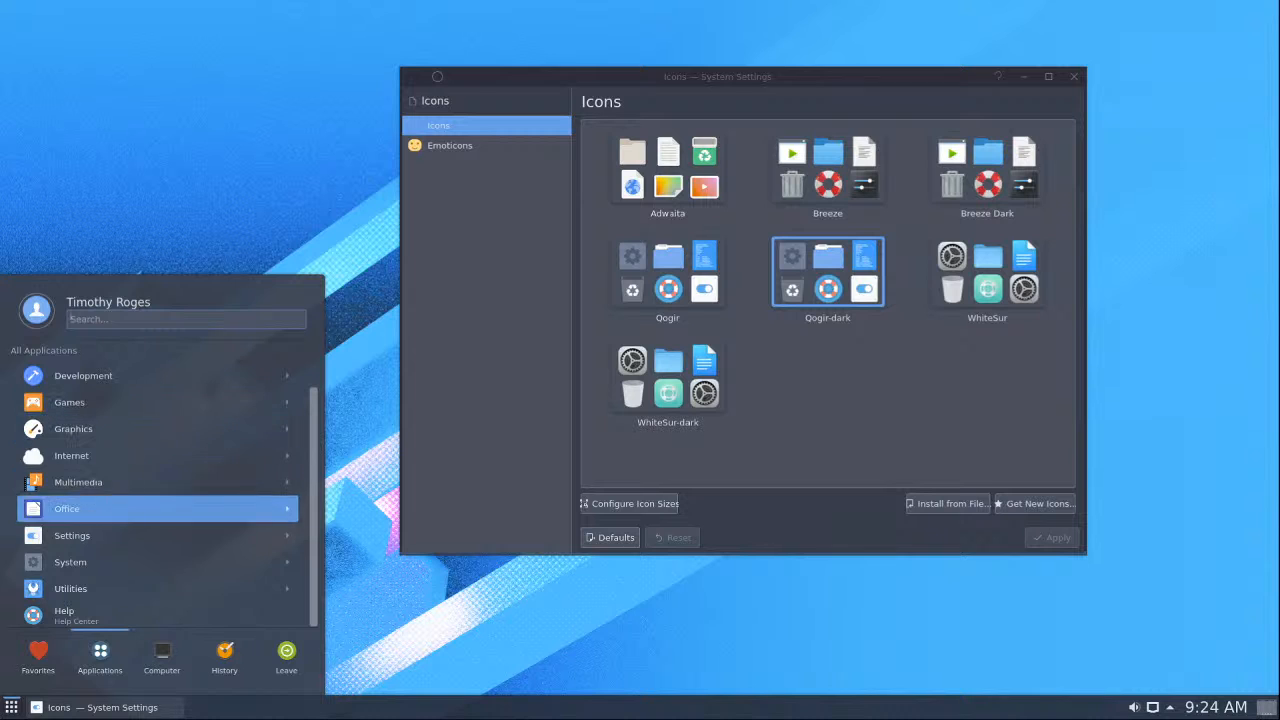
left_click(157, 589)
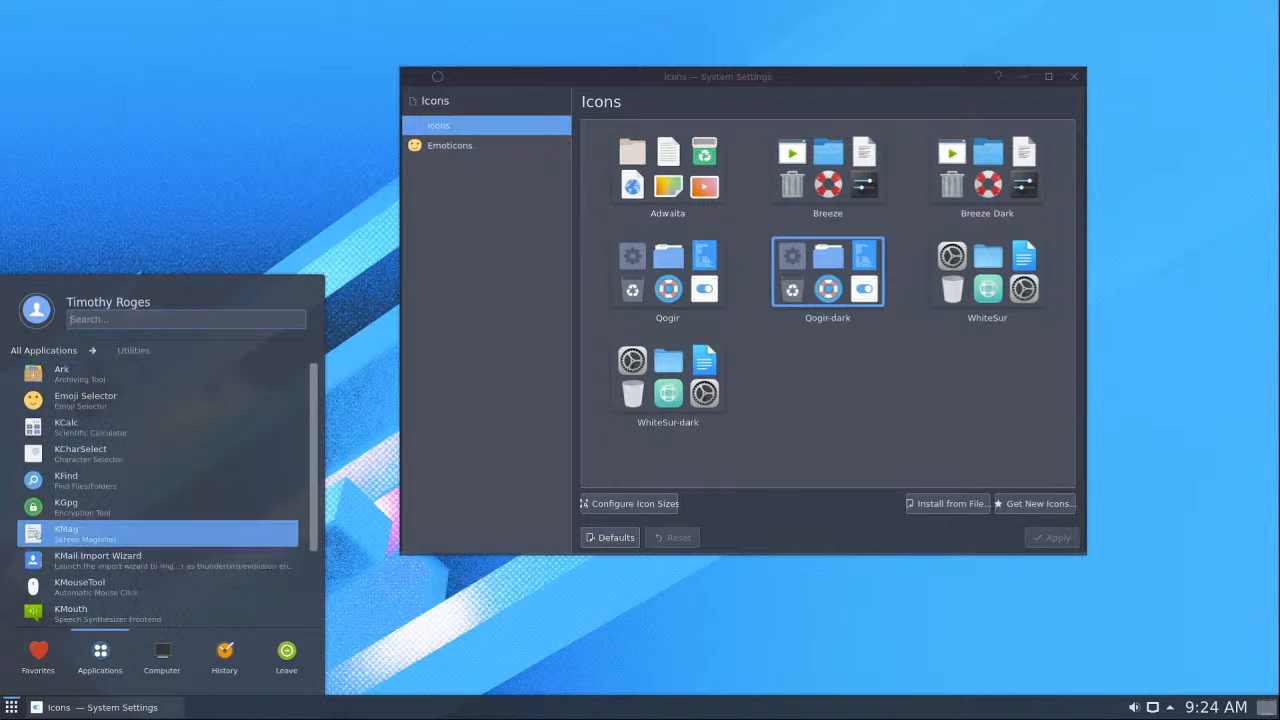
scroll(157, 508, "down", 3)
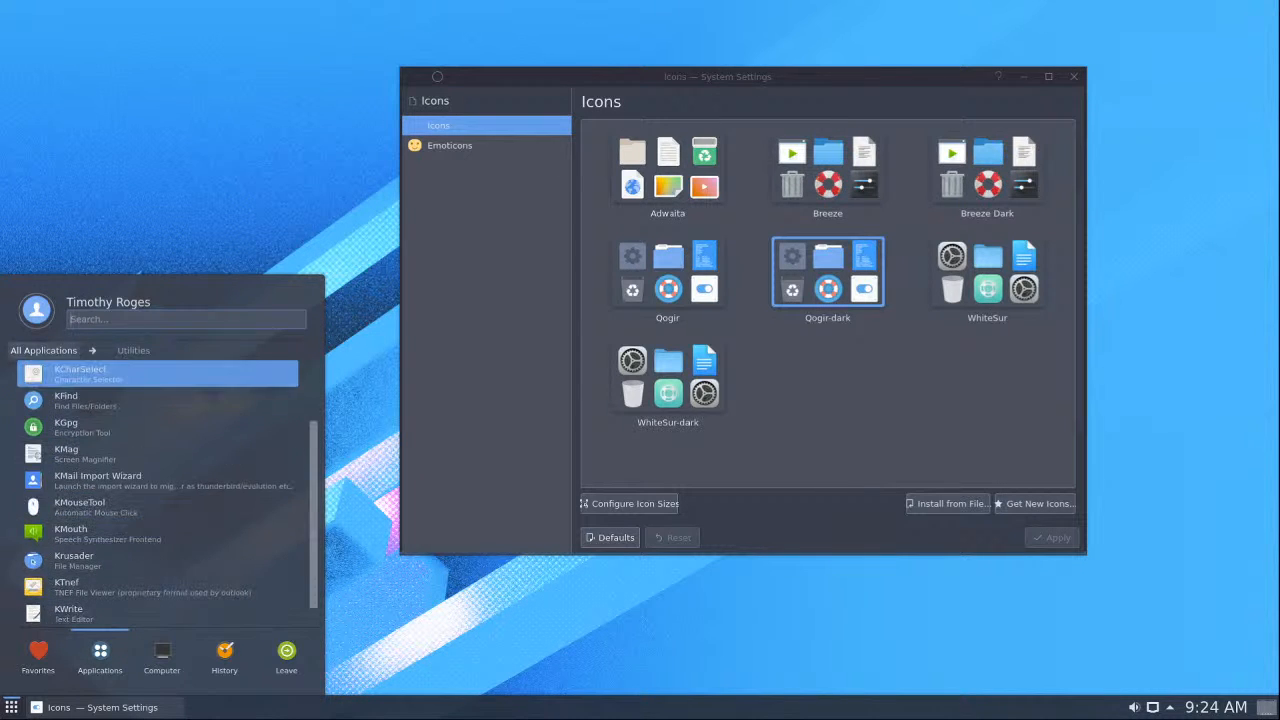
left_click(43, 350)
left_click(157, 536)
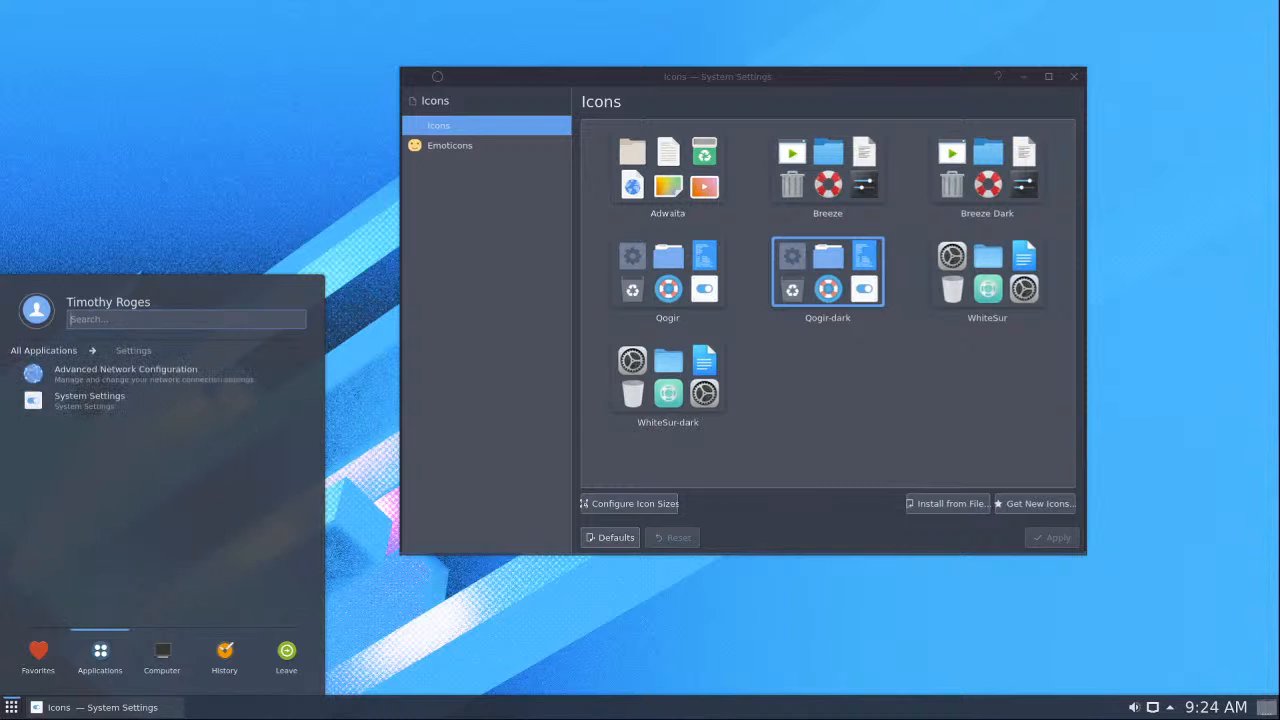
left_click(11, 707)
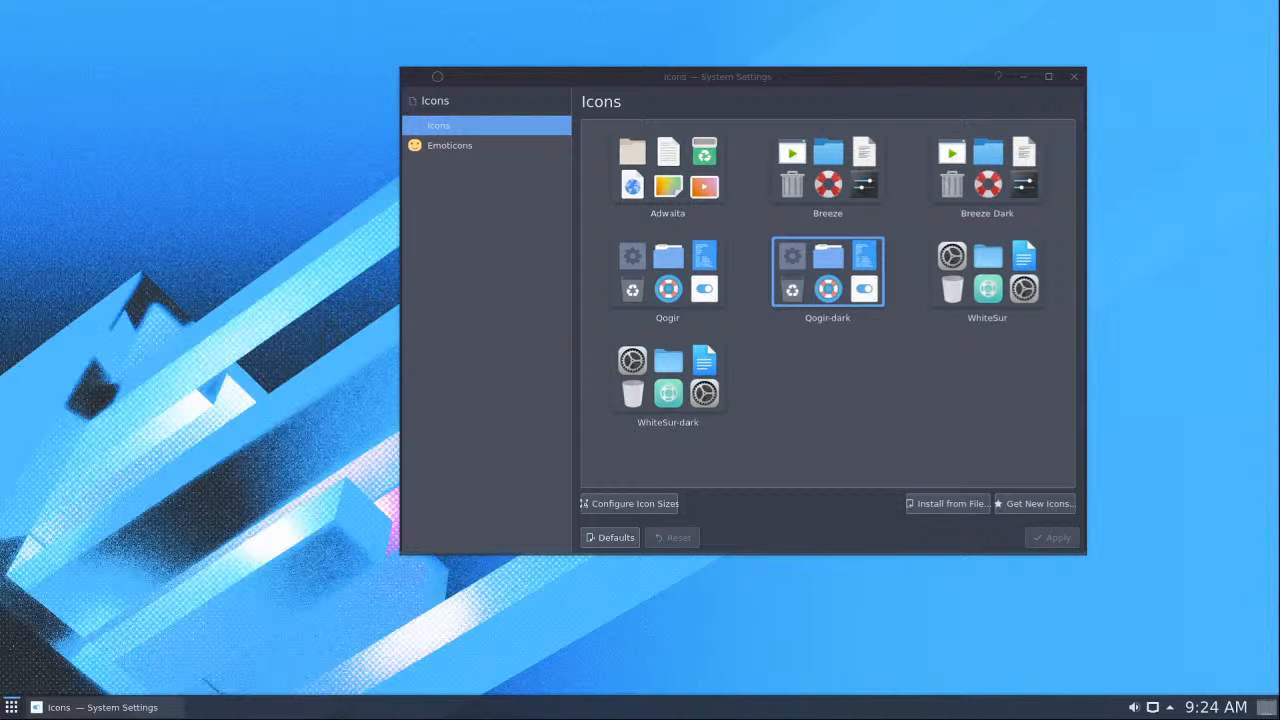
Step: Switch the launcher widget to the classic Application Menu
right_click(11, 707)
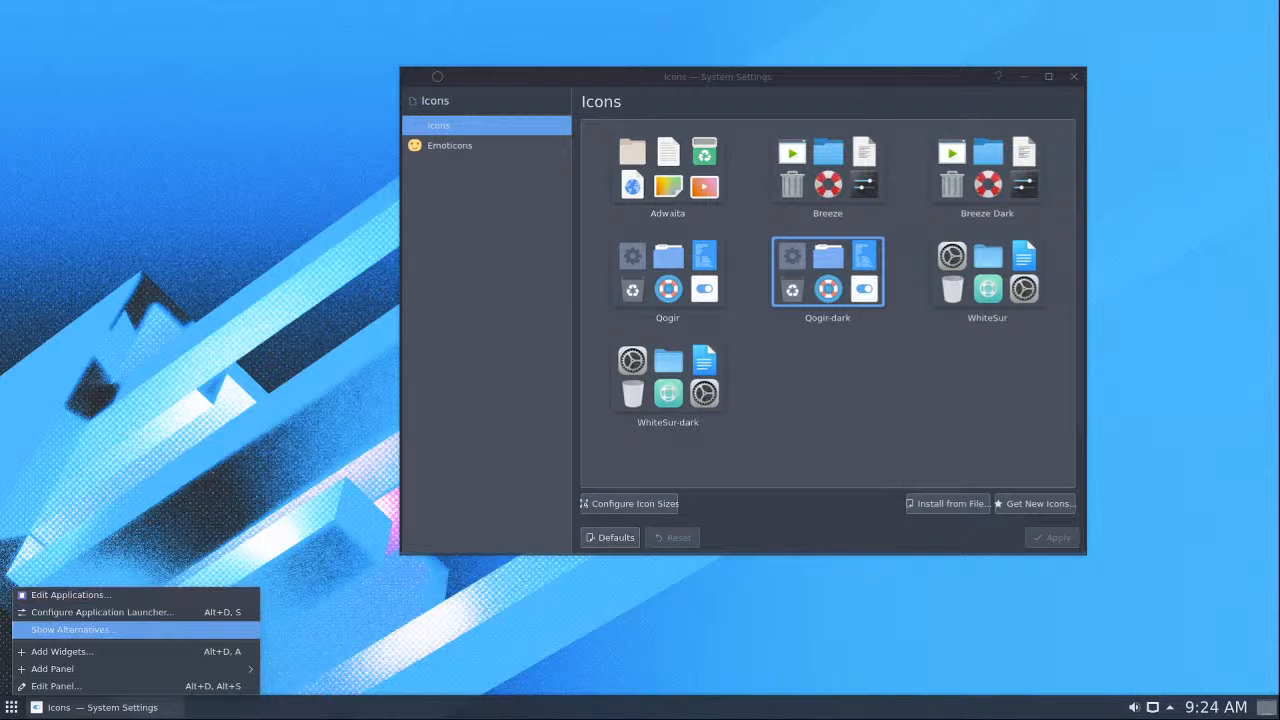
left_click(74, 629)
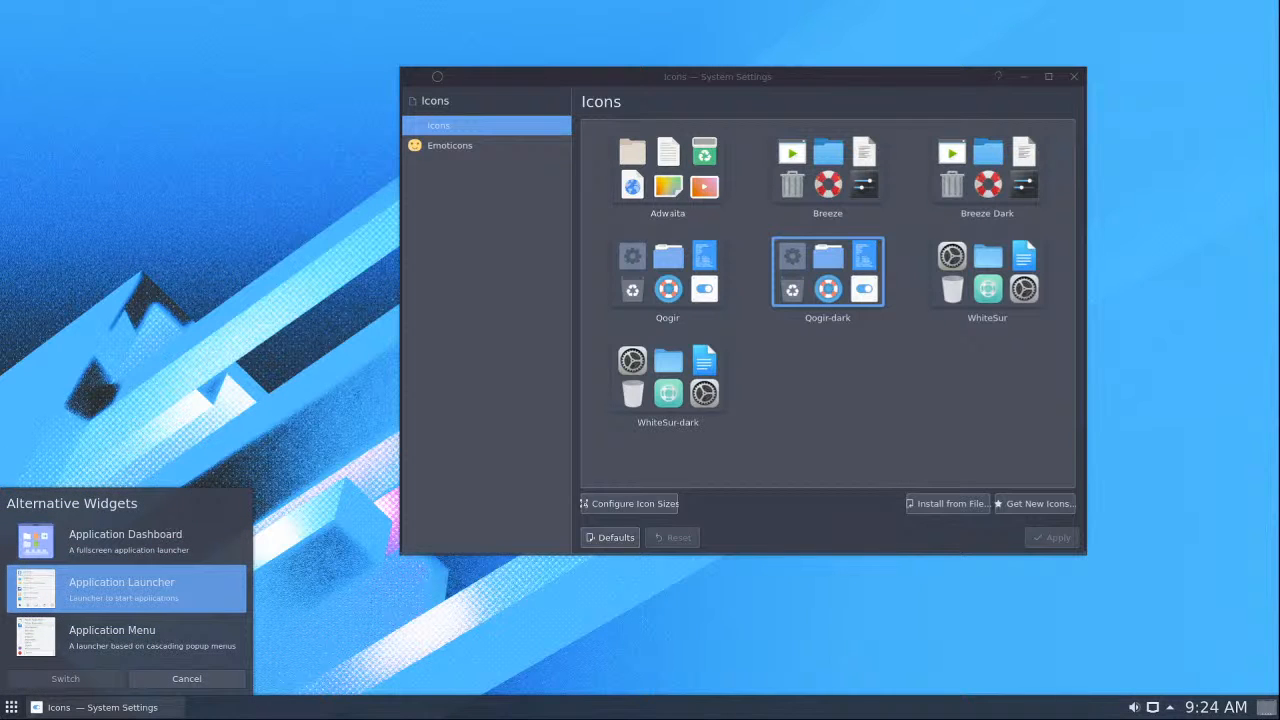
left_click(126, 638)
left_click(66, 679)
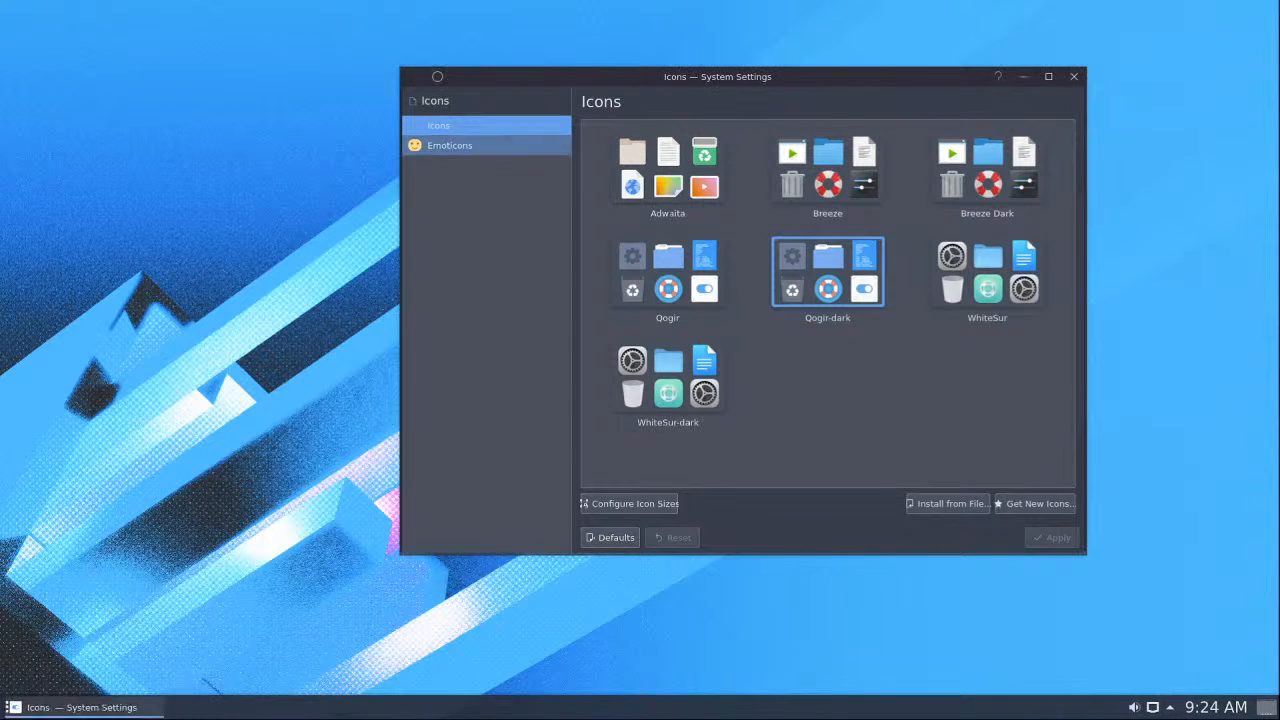
Step: Launch dnfdragora from the Application Menu's Administration category
left_click(11, 707)
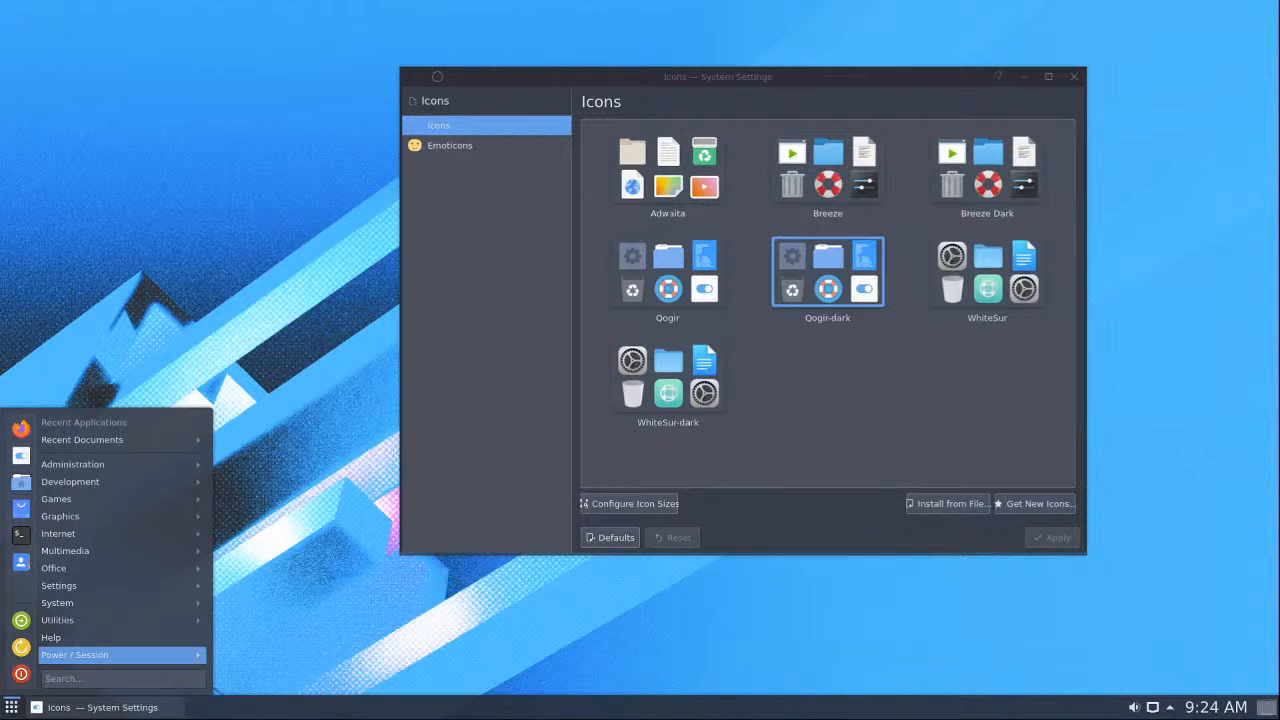
mouse_move(57, 602)
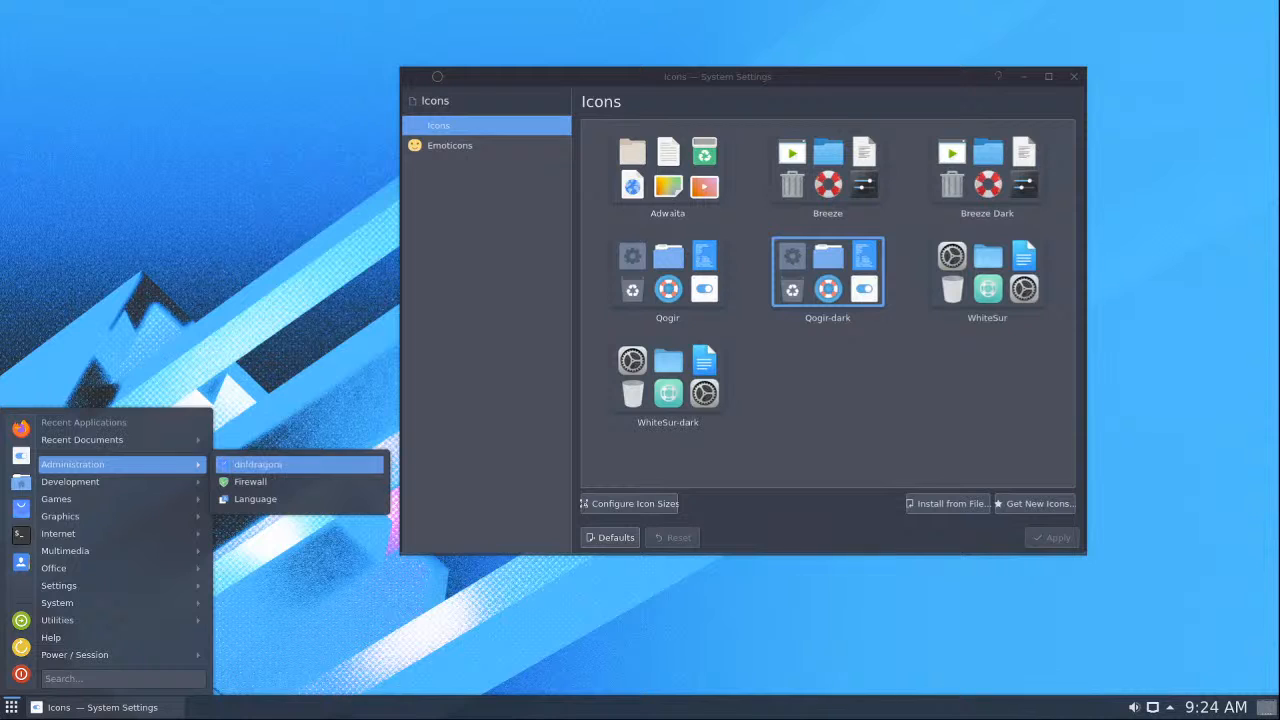
left_click(487, 146)
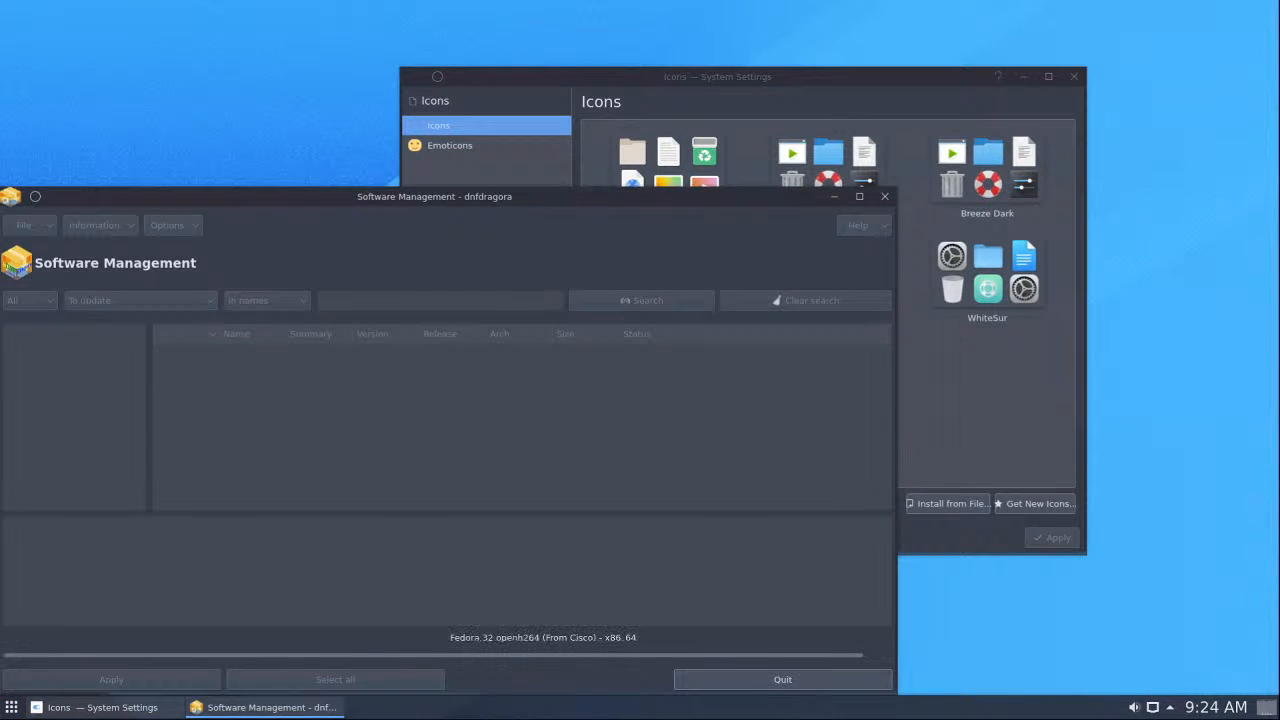
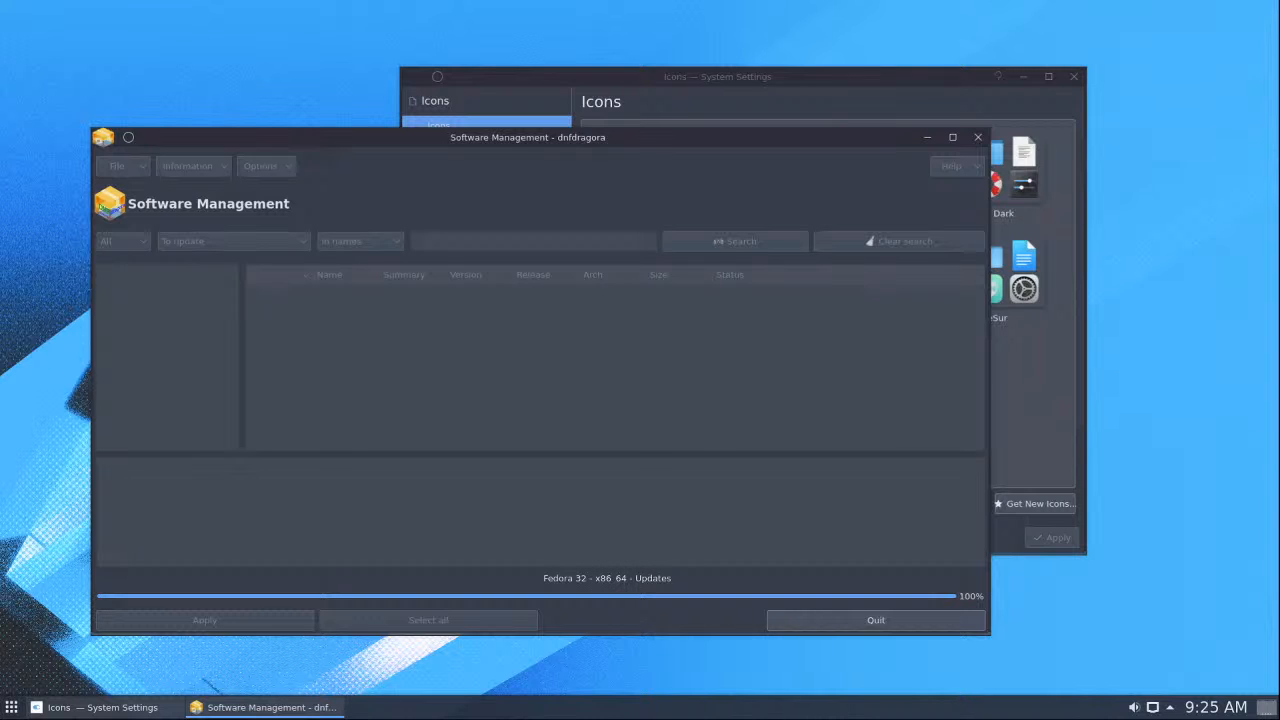
Step: Apply Qogir-dark as the Global Theme in System Settings, then close the window
left_click(718, 80)
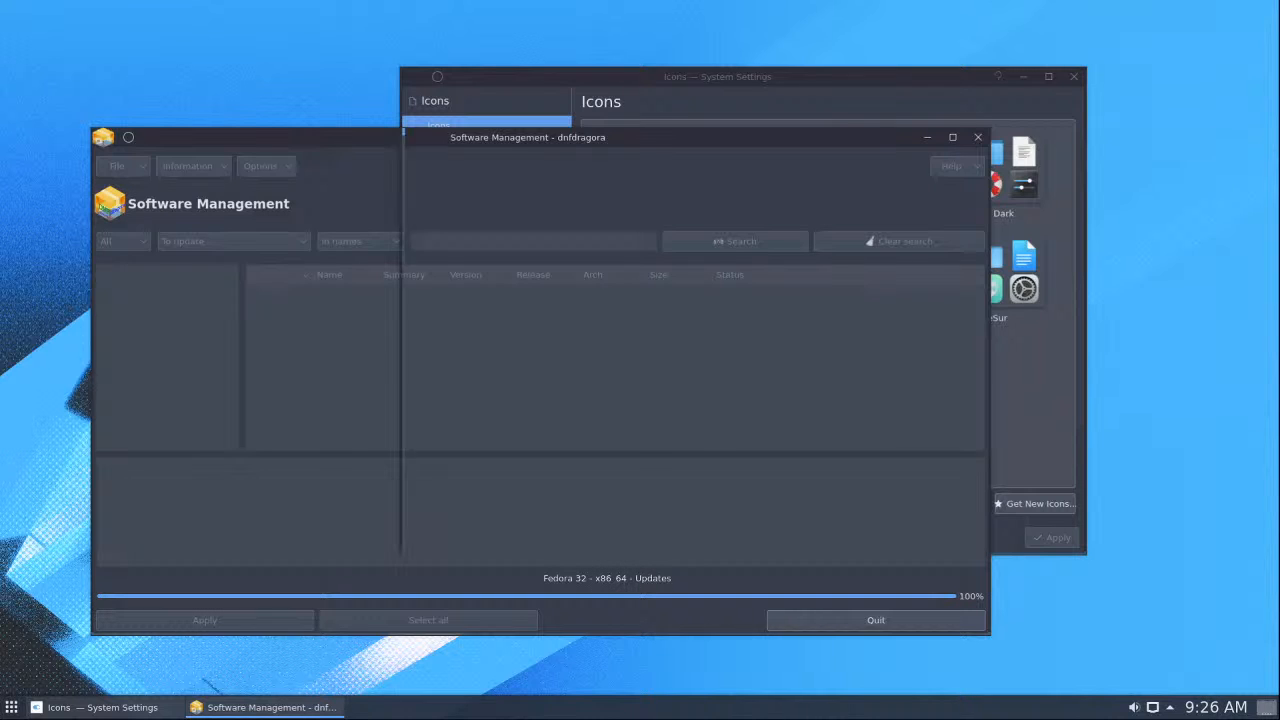
left_click(450, 101)
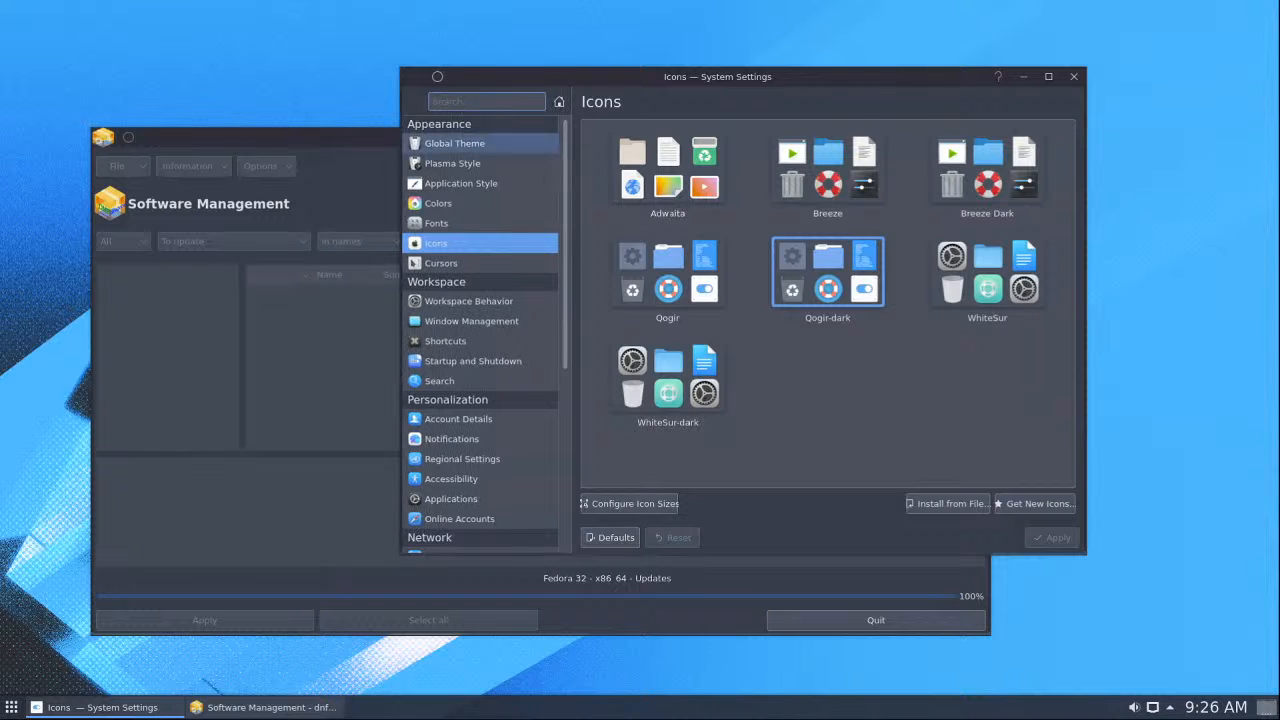
left_click(455, 143)
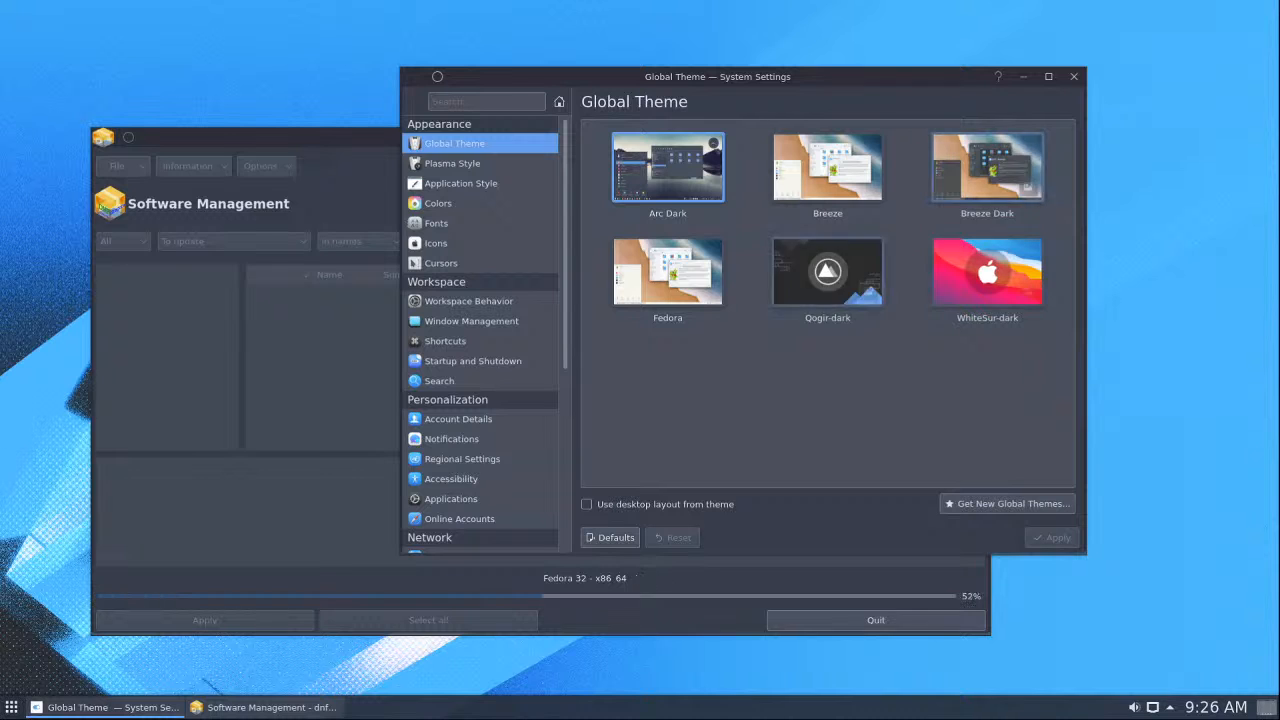
left_click(827, 272)
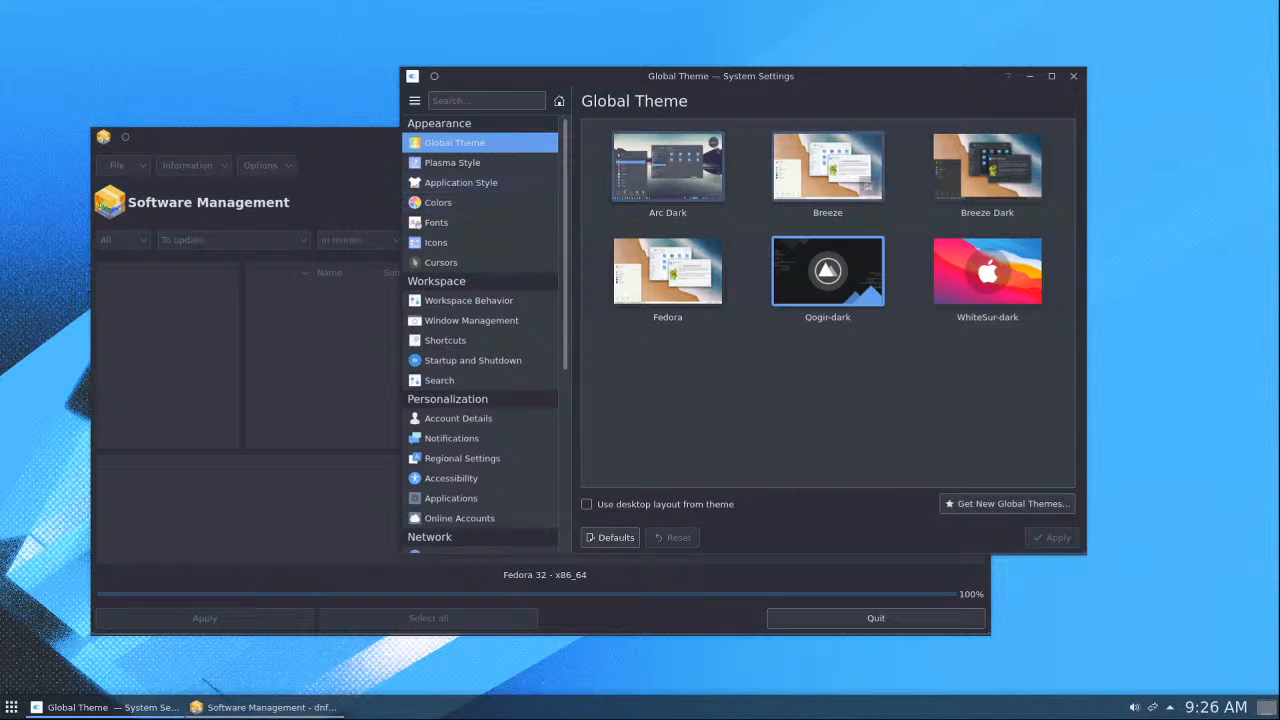
left_click(1073, 76)
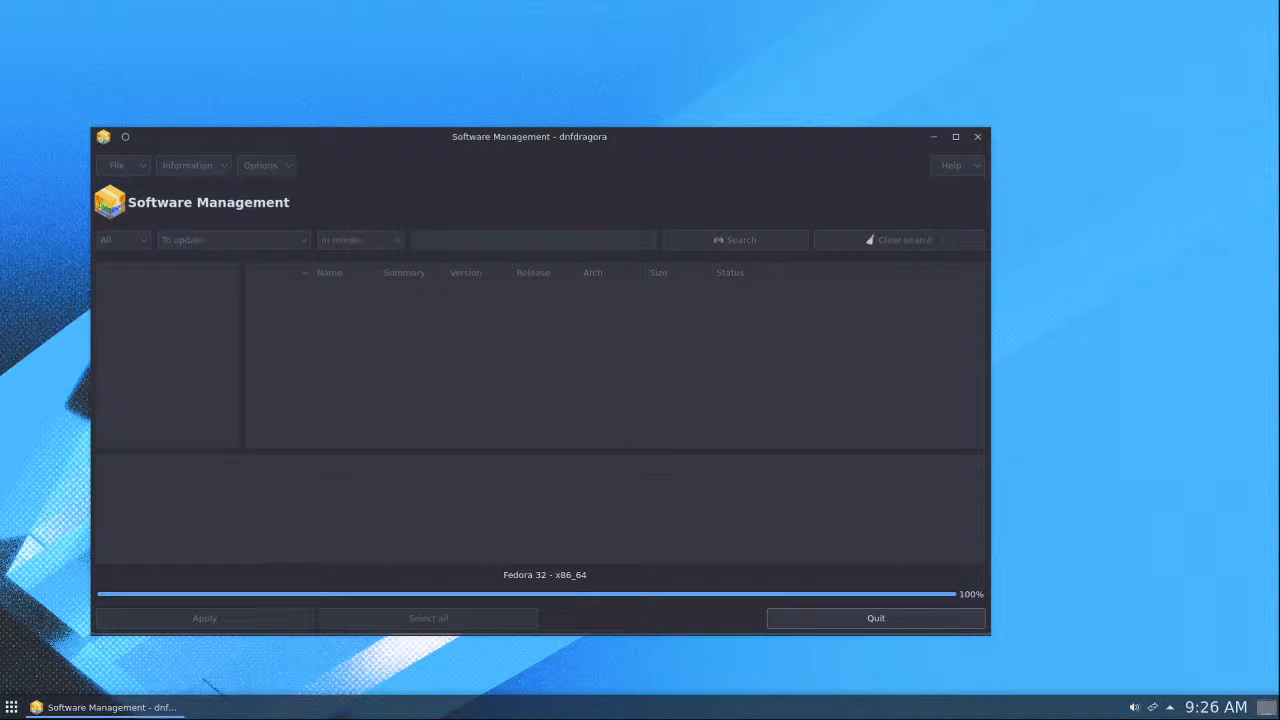
Step: Switch dnfdragora's package filter from 'To update' to All, then close Software Management
left_click_drag(700, 137, 718, 117)
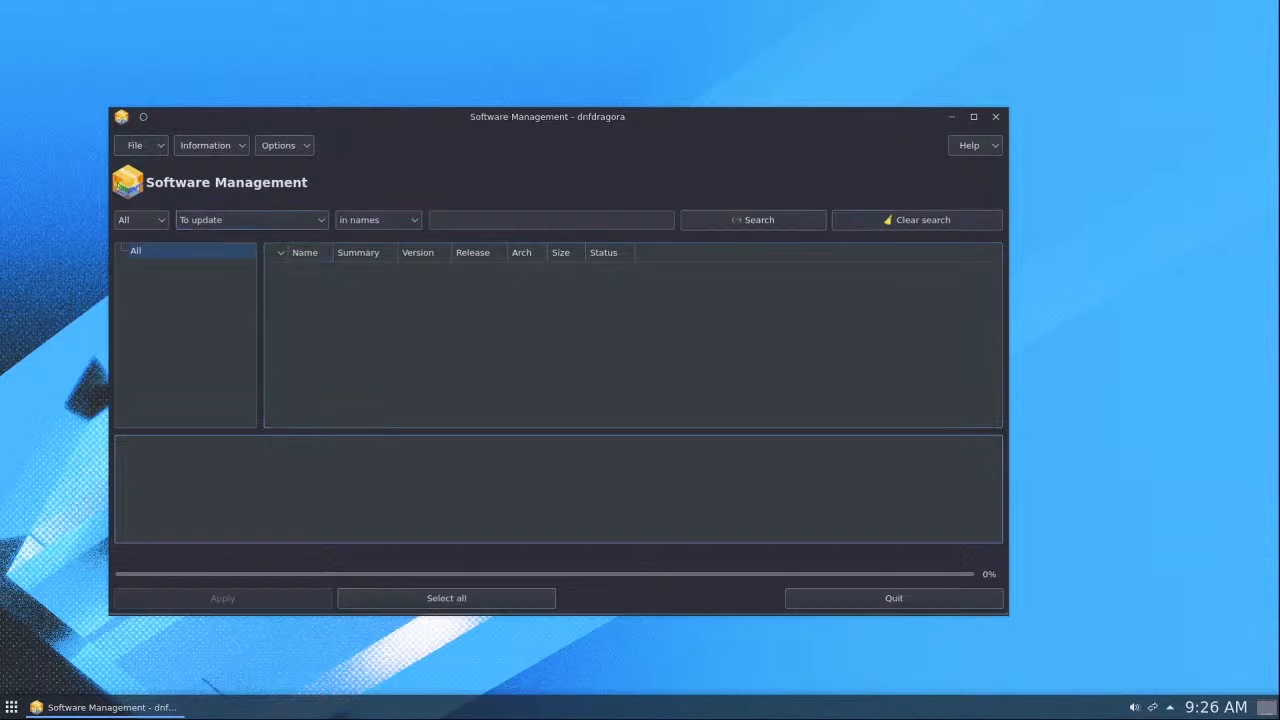
left_click(252, 220)
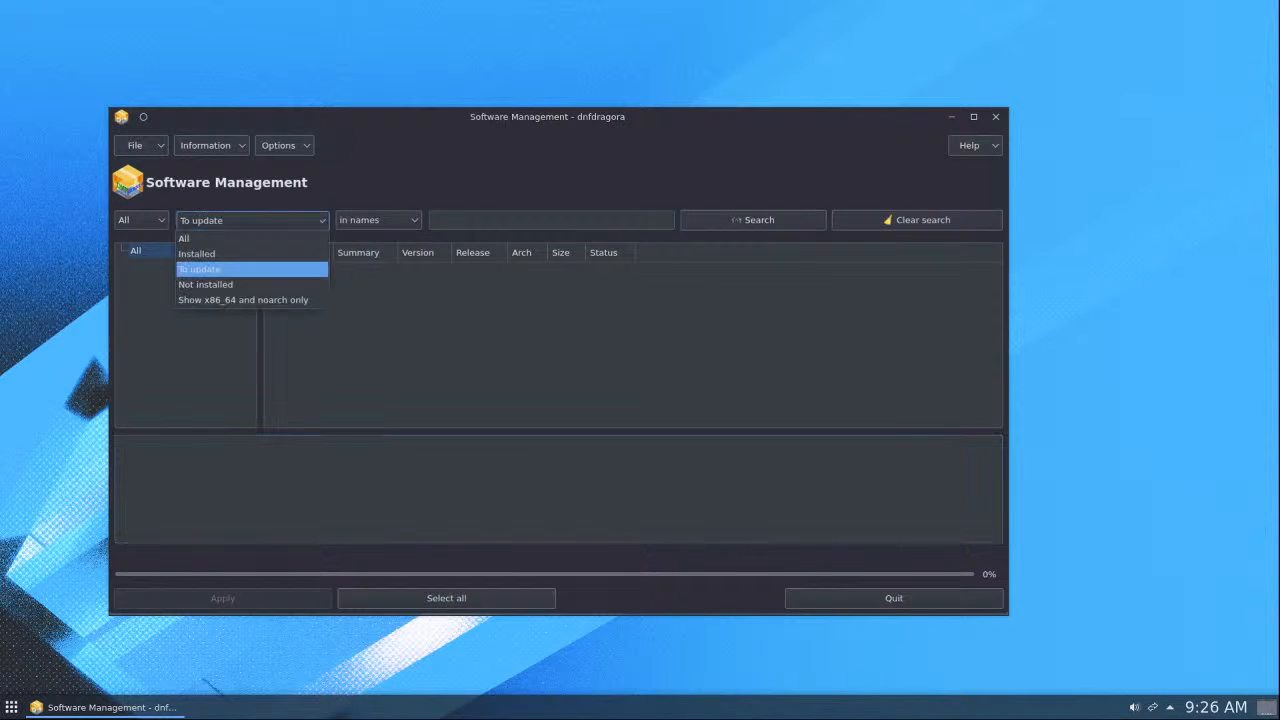
left_click(240, 239)
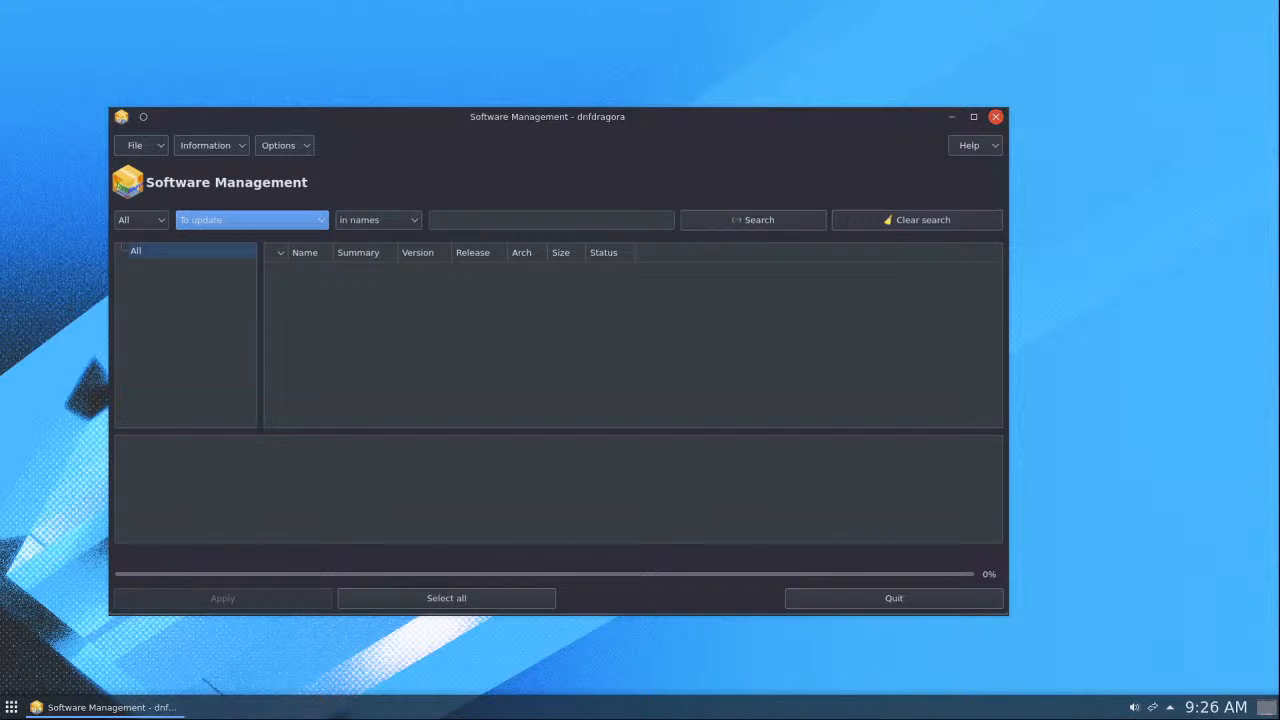
left_click(996, 116)
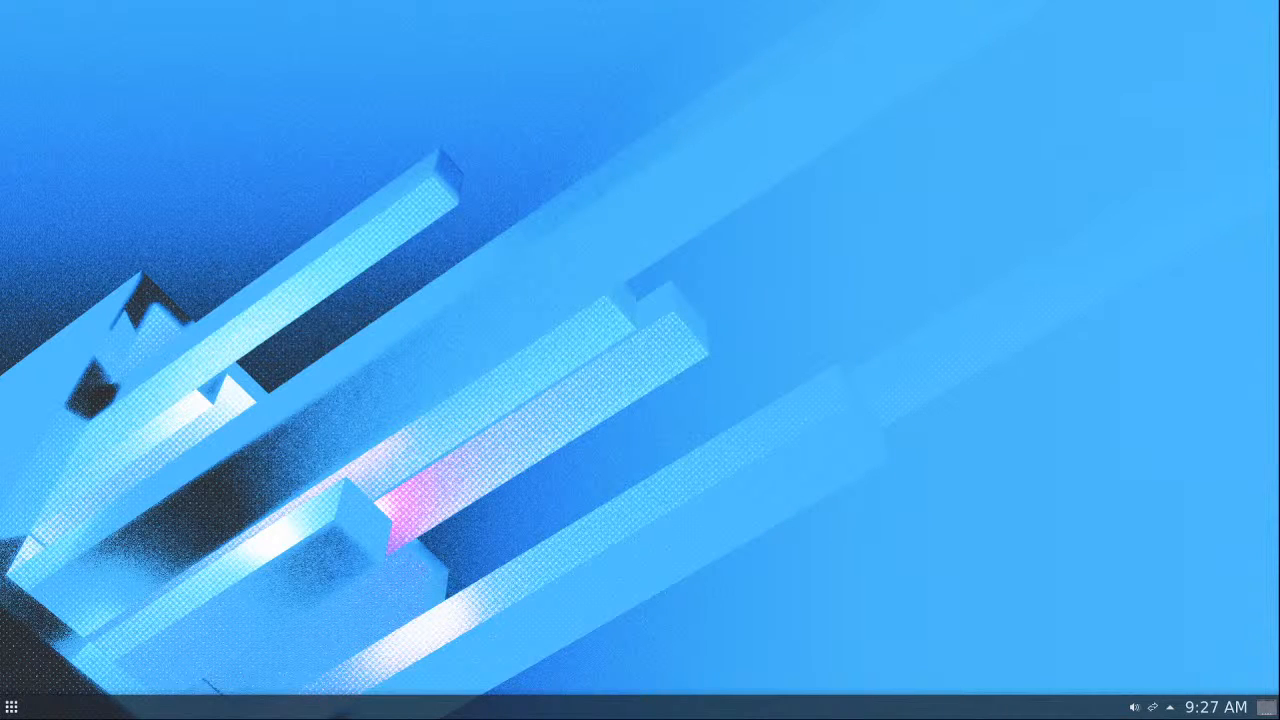
Step: Browse the launcher's System, Utilities, Administration and Internet categories with the arrow keys
key("super")
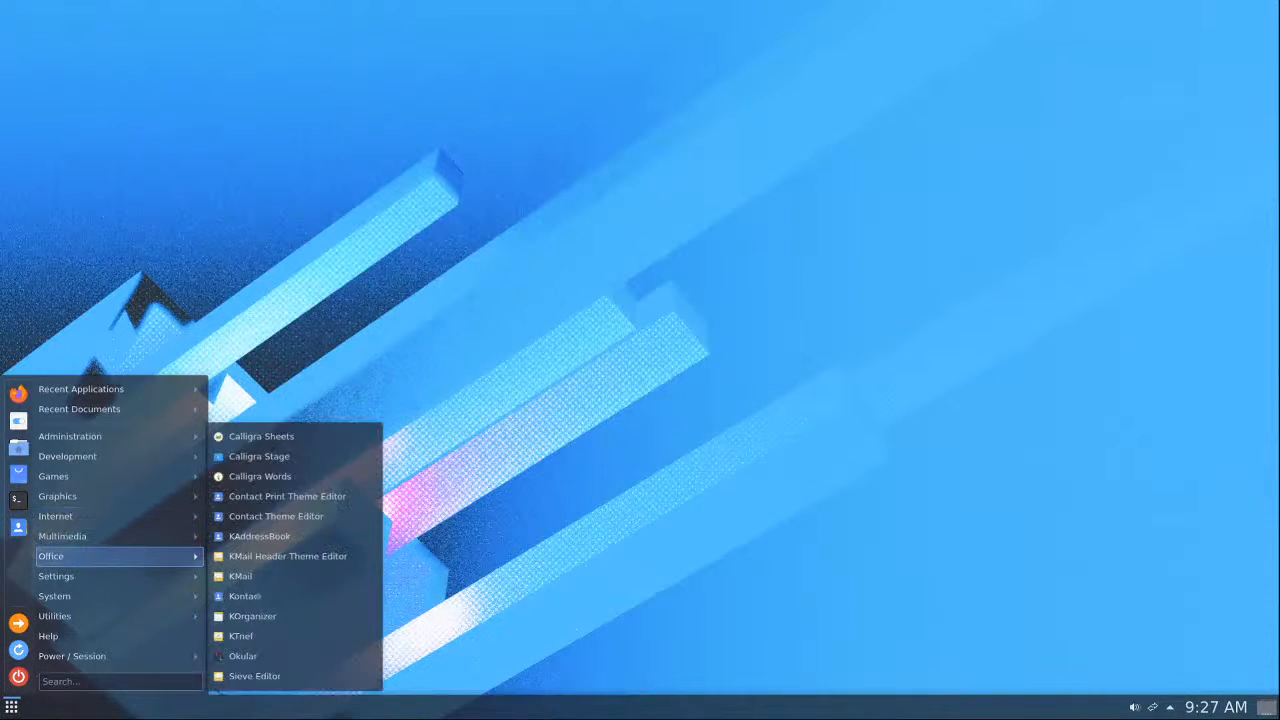
mouse_move(120, 576)
key("Down")
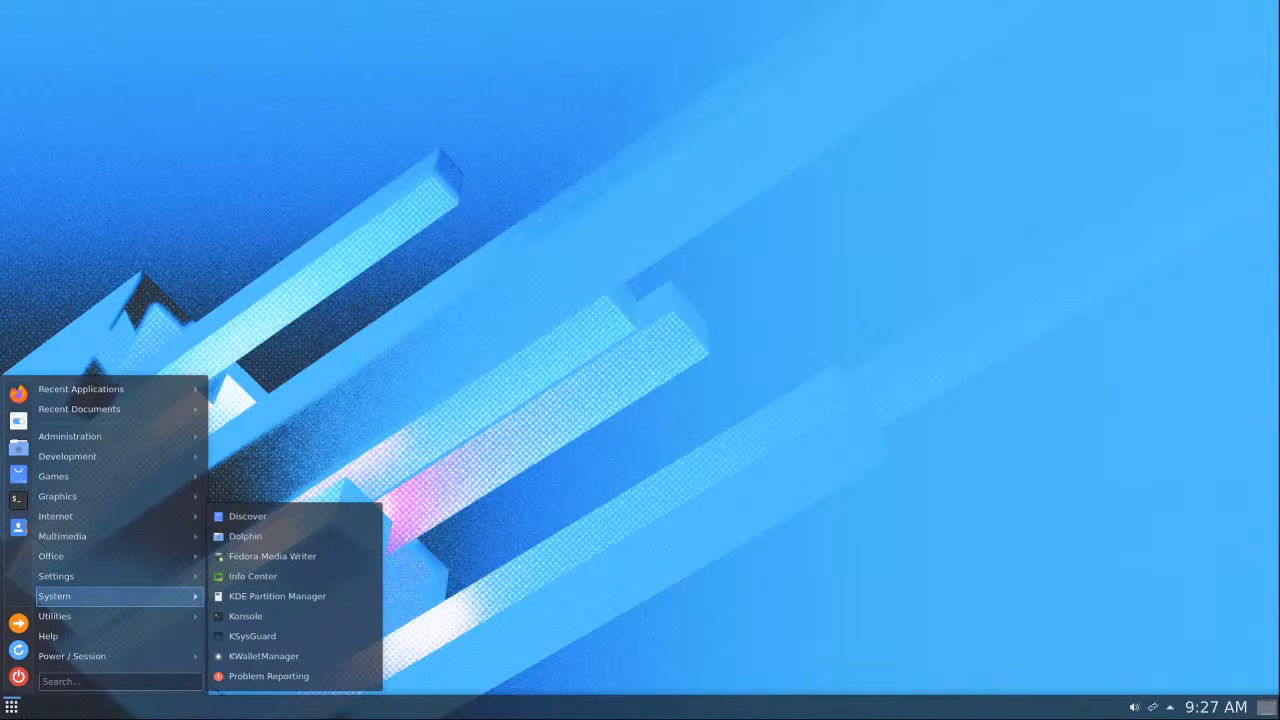
key("Down")
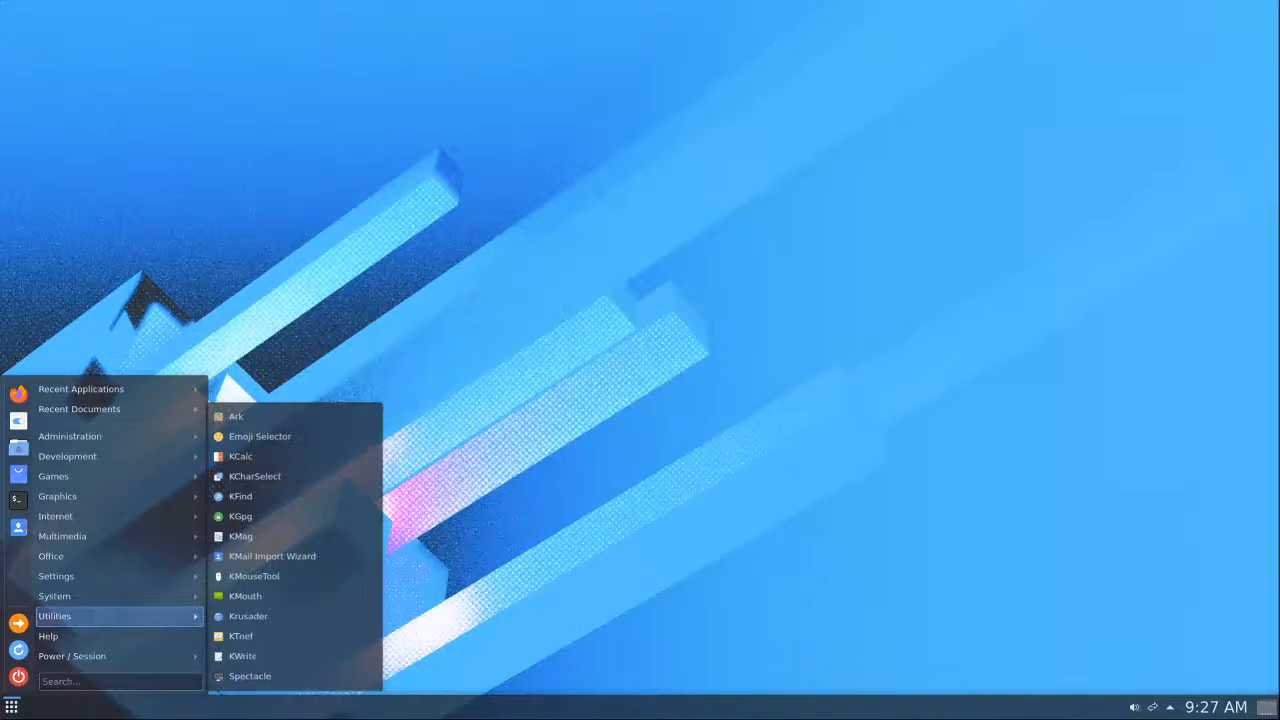
key("Down")
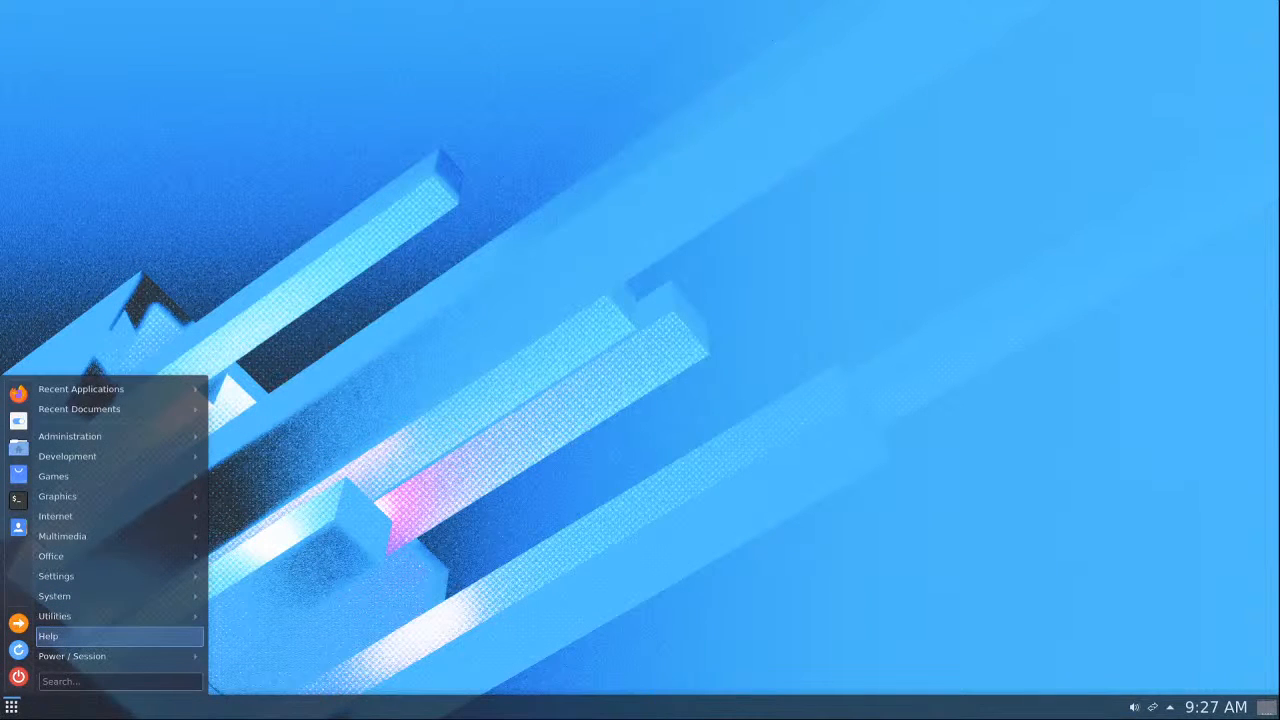
key("Up")
key("Up")
key("Up")
key("Up")
key("Up")
key("Up")
key("Up")
key("Up")
key("Up")
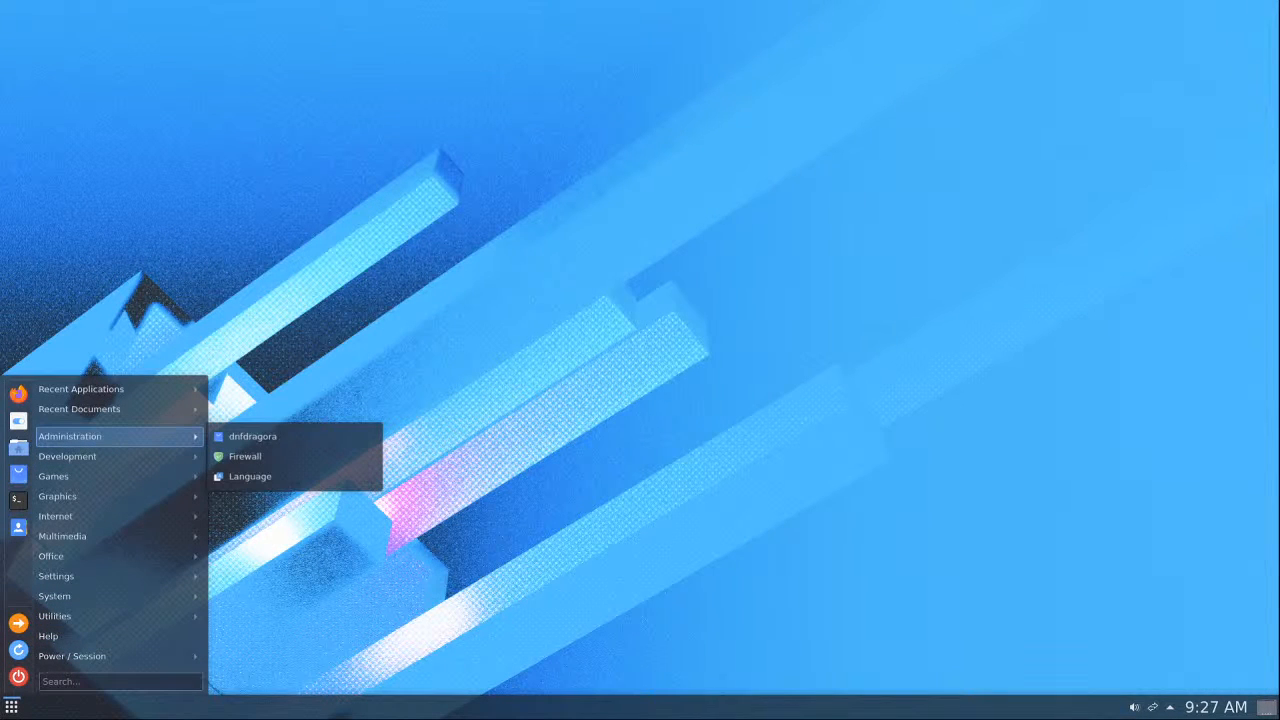
key("Down")
key("Down")
key("Down")
key("Down")
key("Escape")
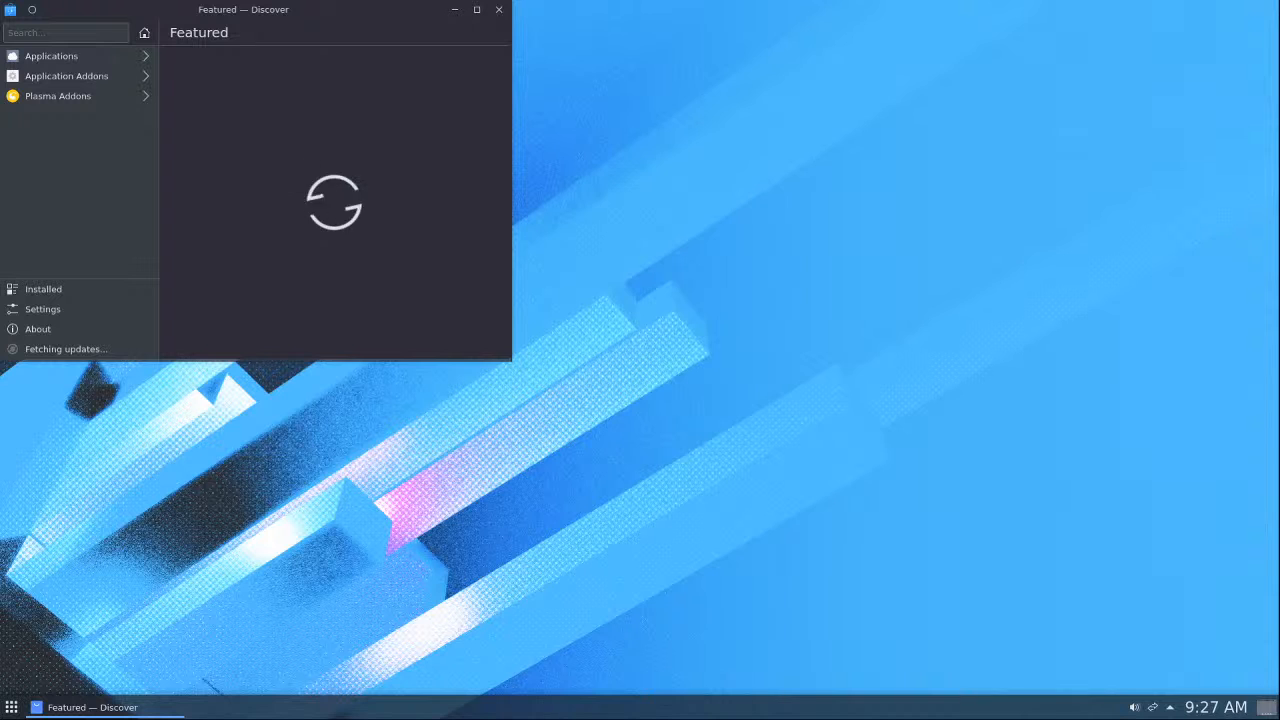
Step: Close Discover and launch Konsole, placing it on the right side of the desktop
left_click(499, 9)
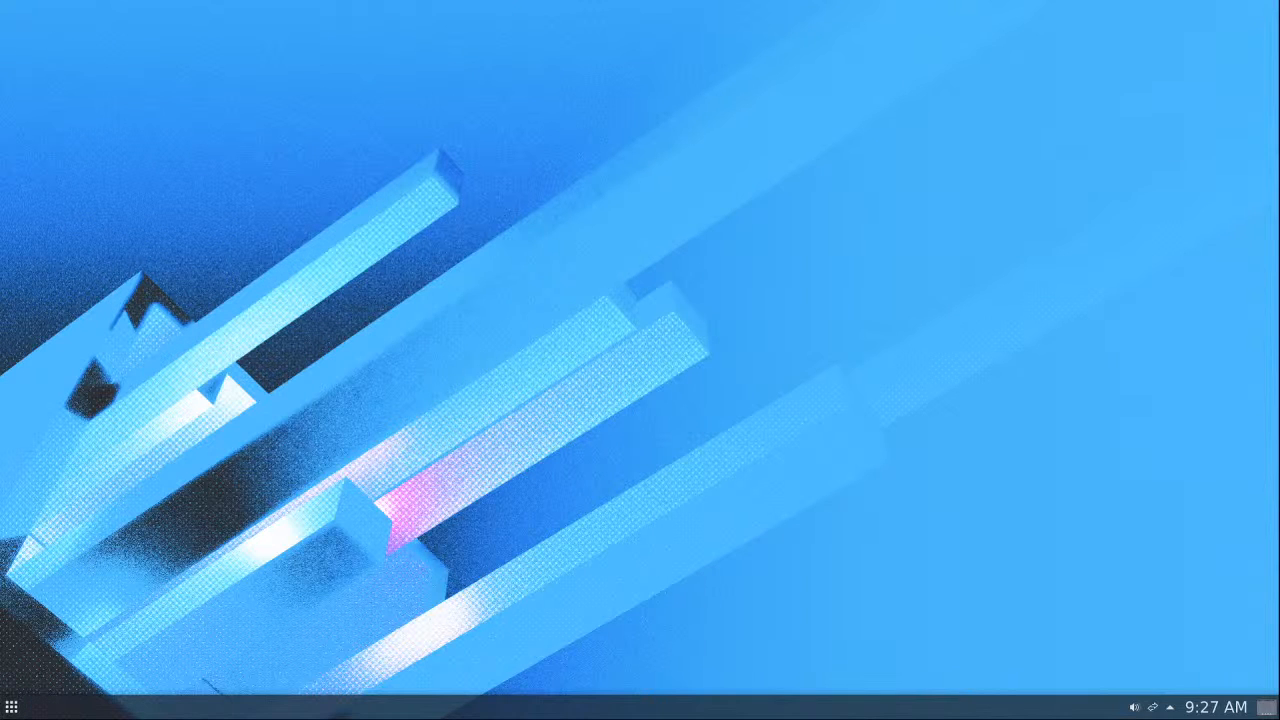
left_click(11, 707)
left_click(17, 500)
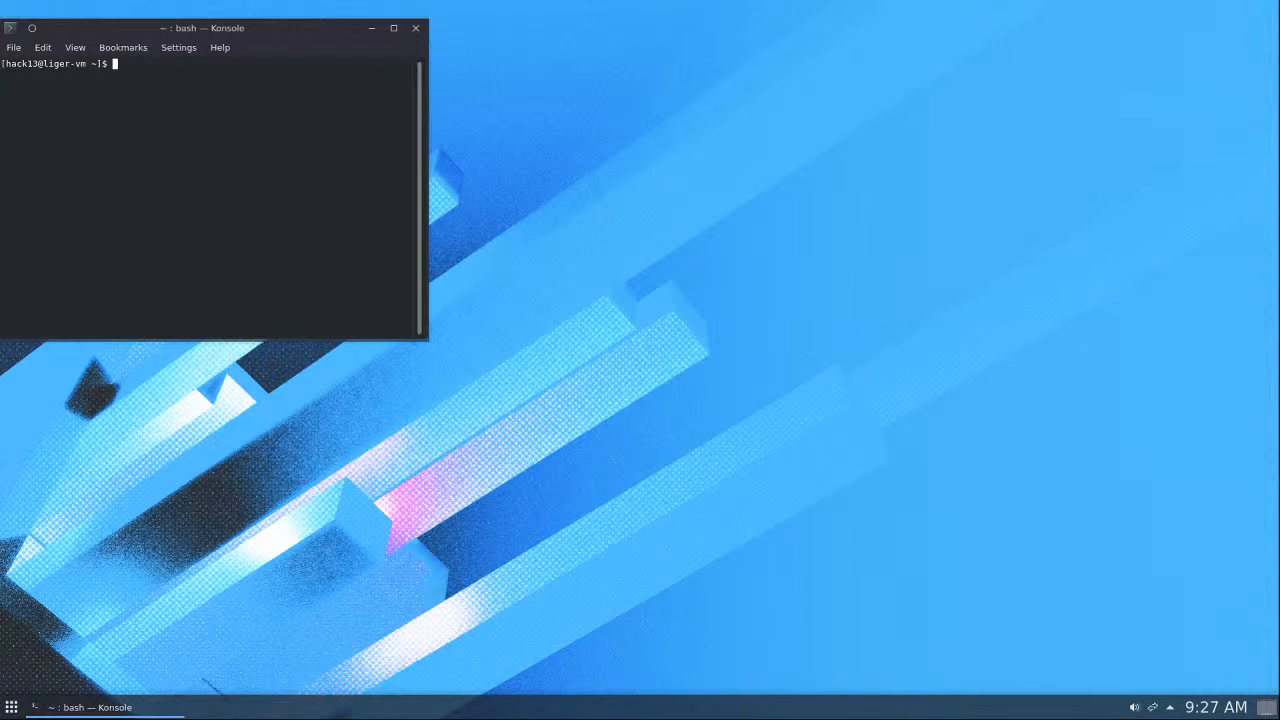
left_click_drag(202, 28, 999, 211)
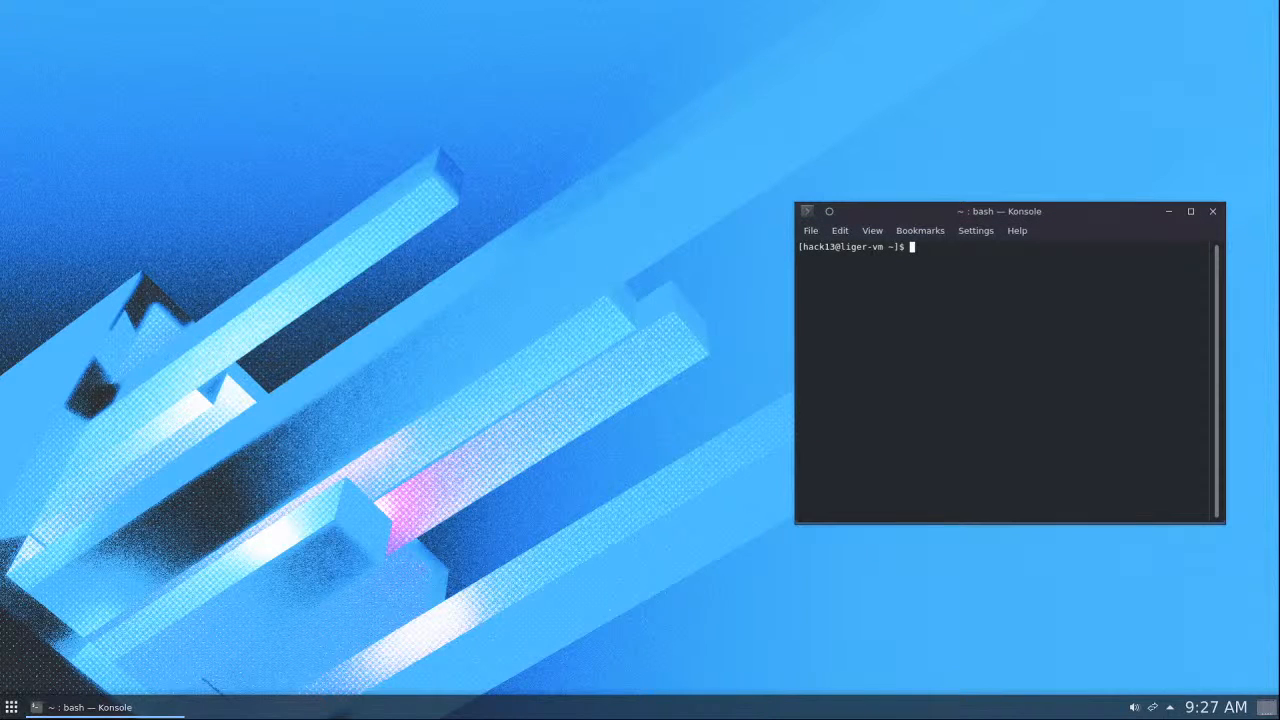
left_click(11, 707)
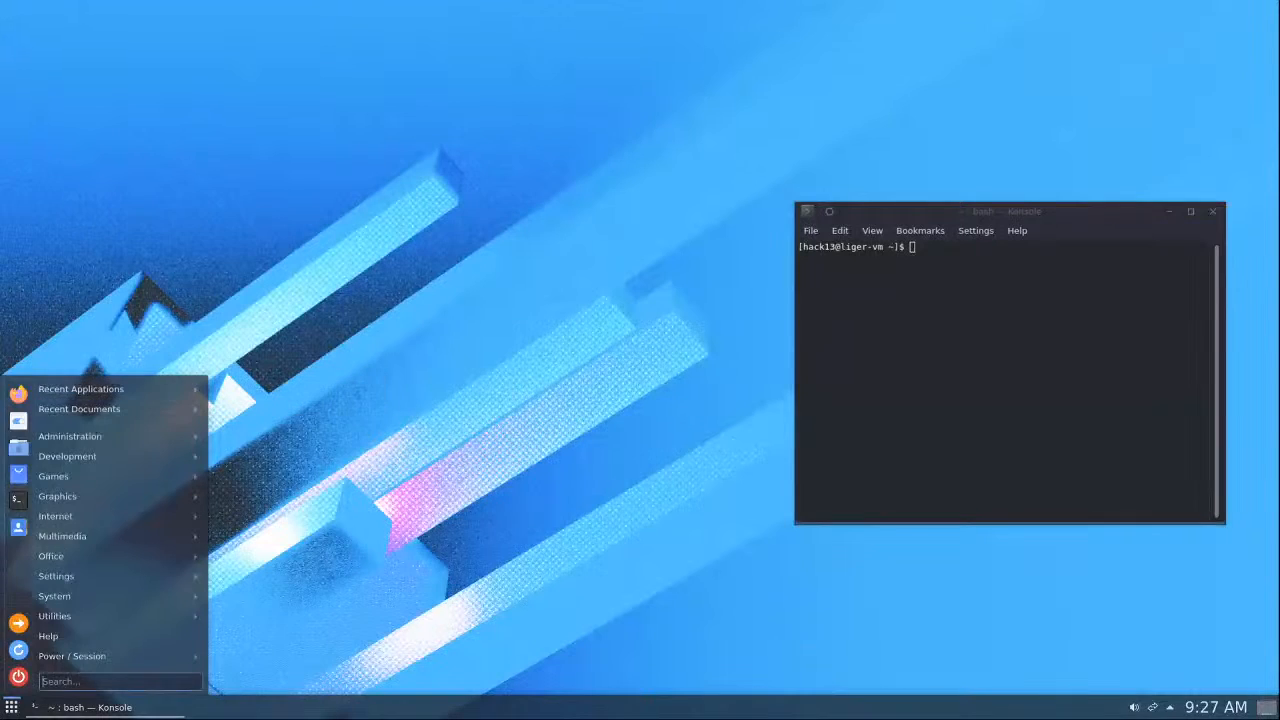
Step: Search 'rpmfusion' in Firefox and open rpmfusion.org's 'Enable RPM Fusion on your system' guide
left_click(18, 395)
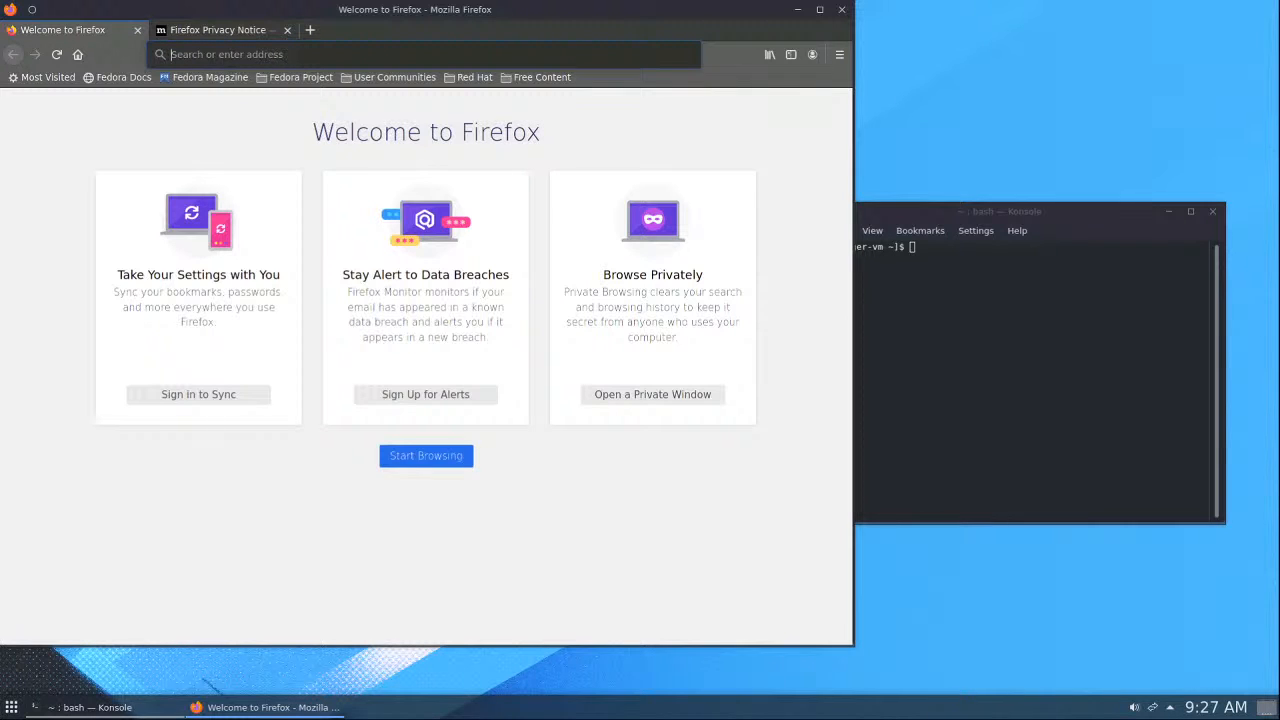
type("rpmfus")
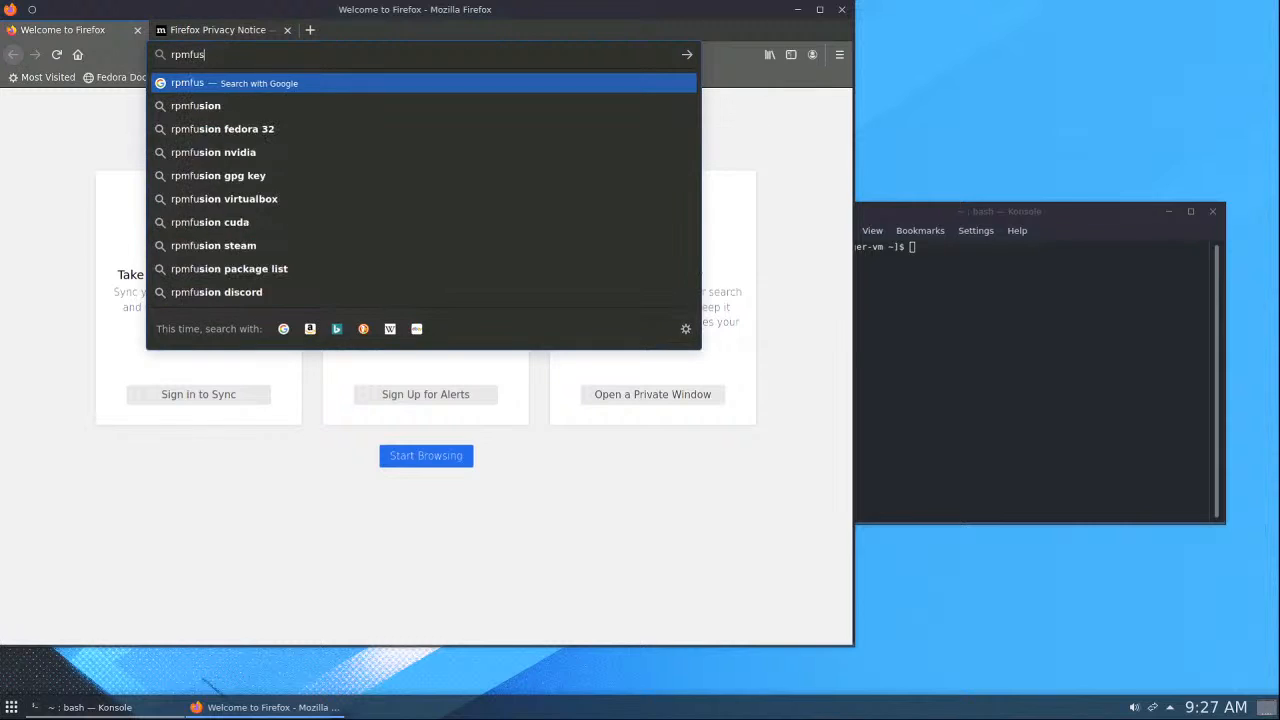
type("ion")
key("Return")
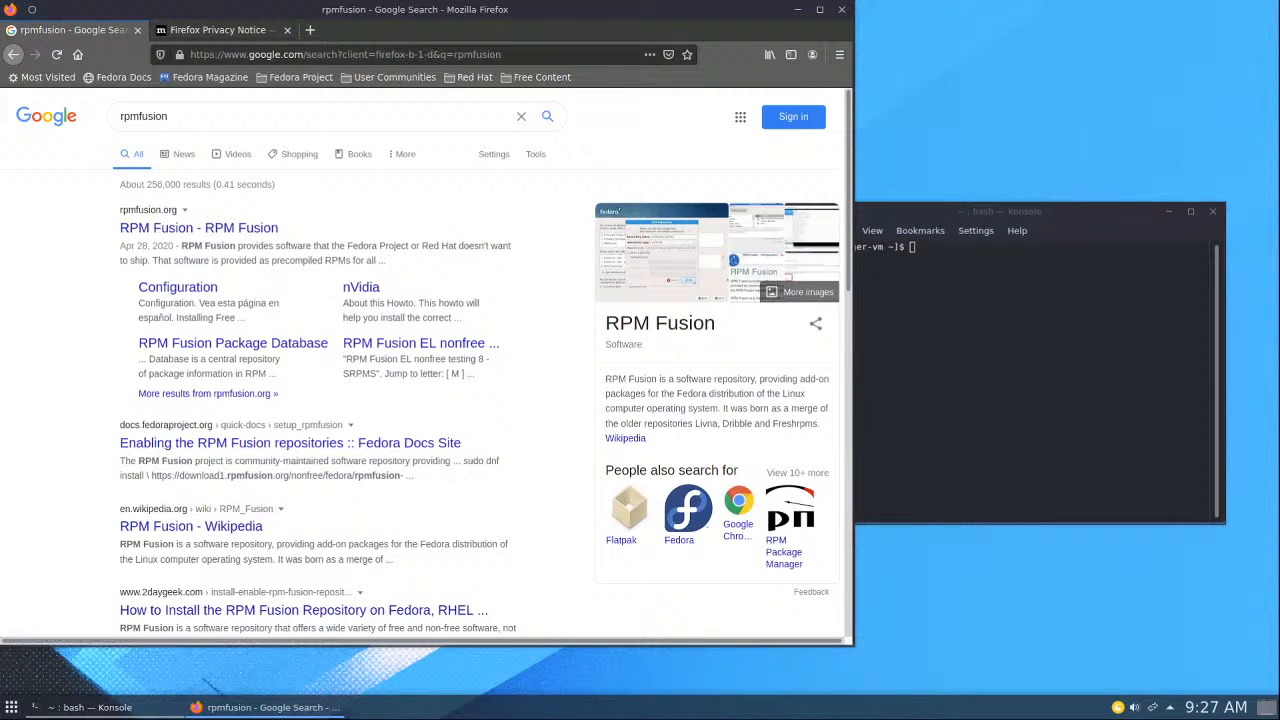
left_click(199, 228)
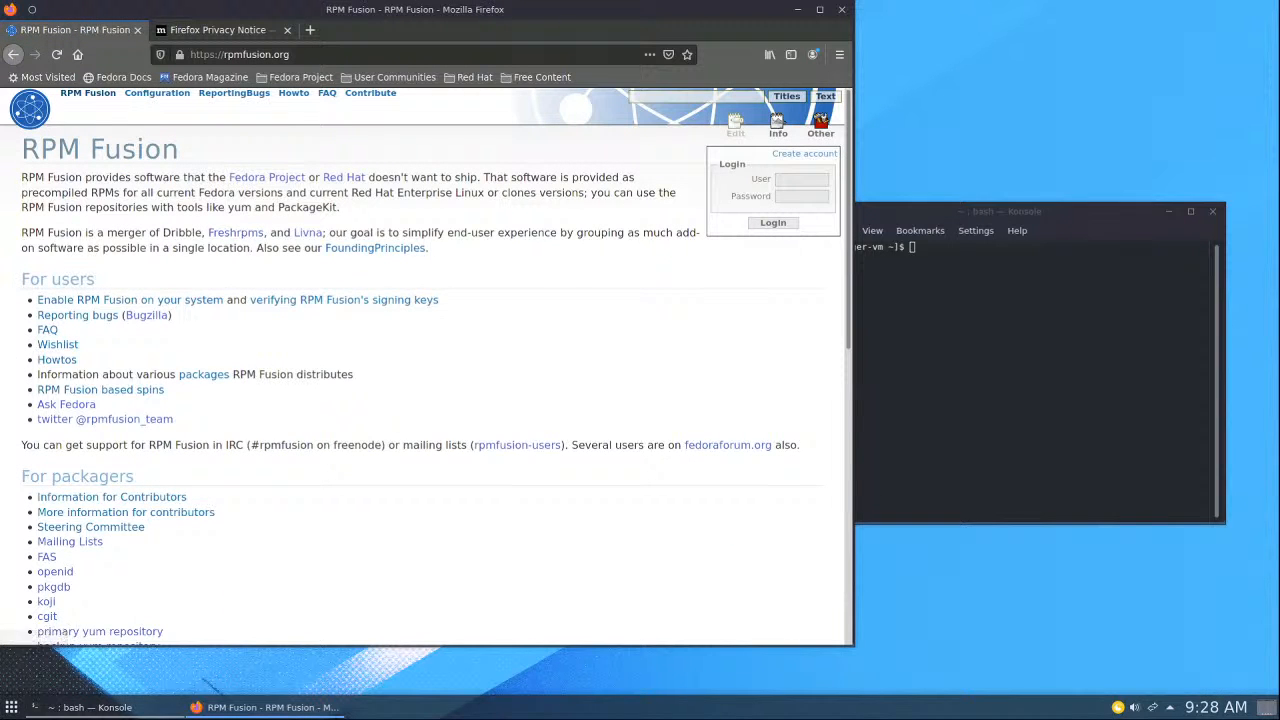
left_click(130, 300)
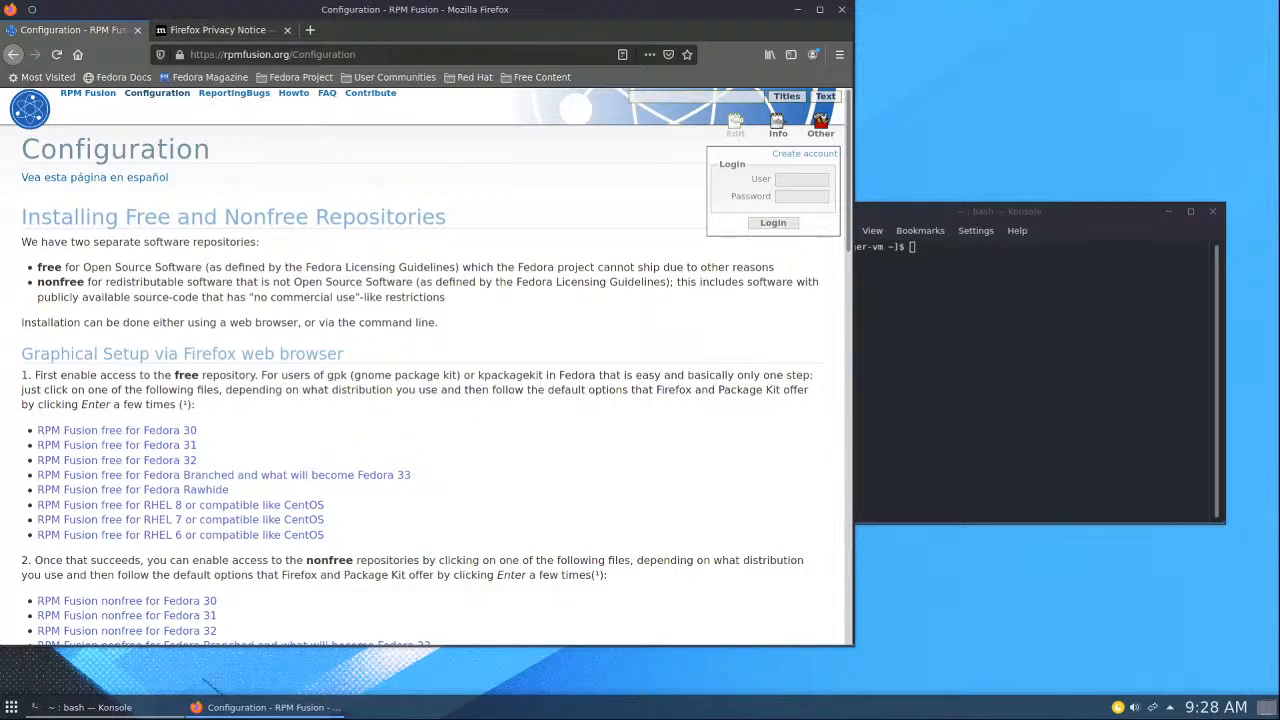
Step: Copy the Fedora dnf install command for the free and nonfree repositories
scroll(116, 268, "down", 4)
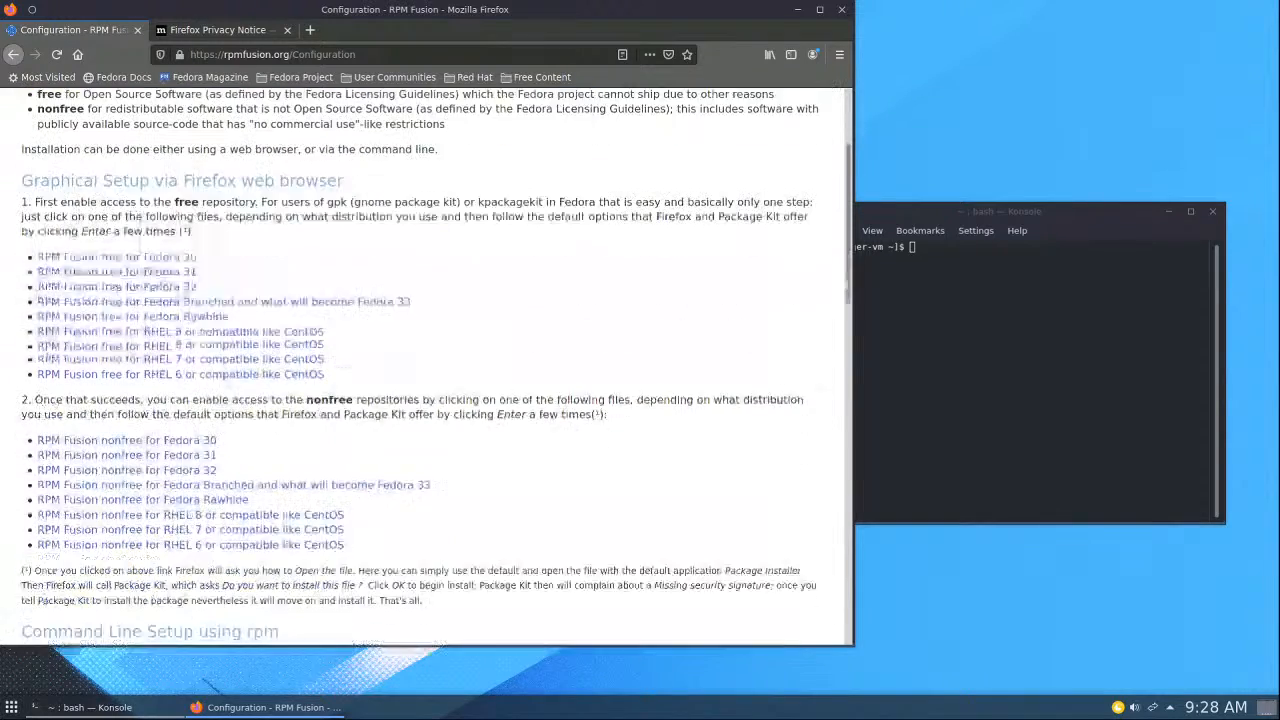
scroll(116, 268, "down", 5)
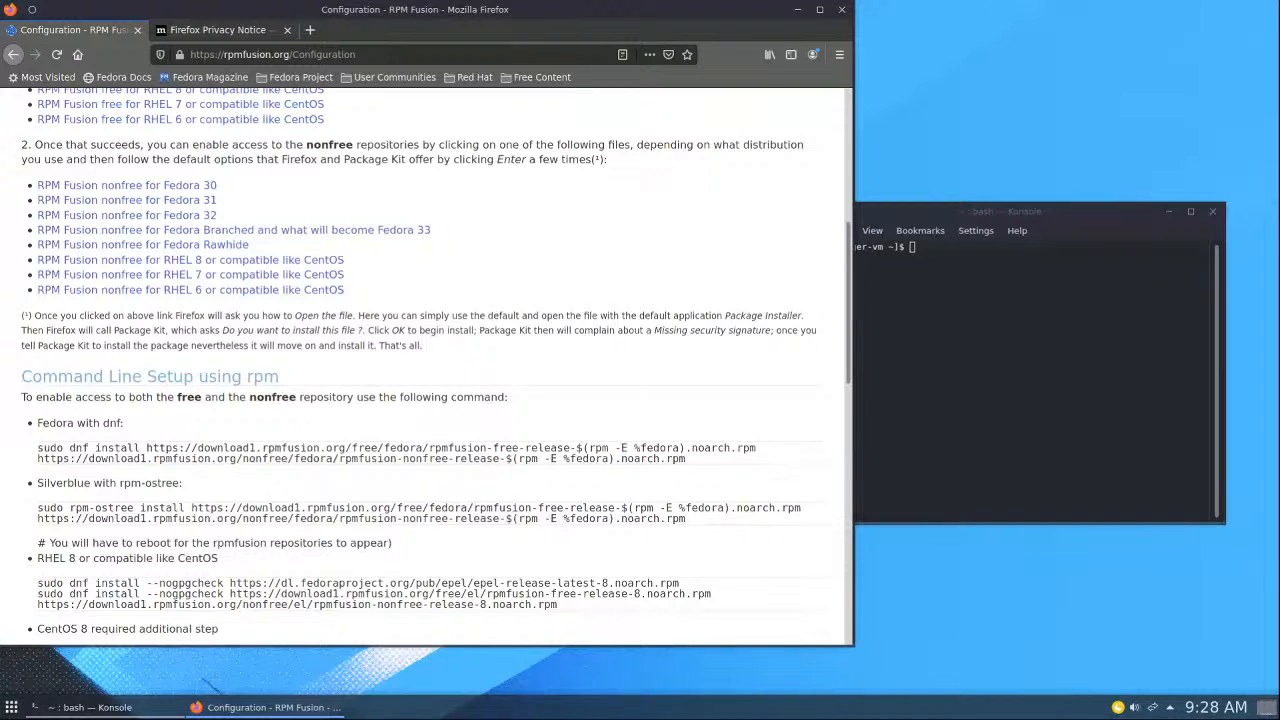
left_click_drag(32, 377, 148, 377)
left_click(150, 377)
left_click_drag(687, 459, 37, 447)
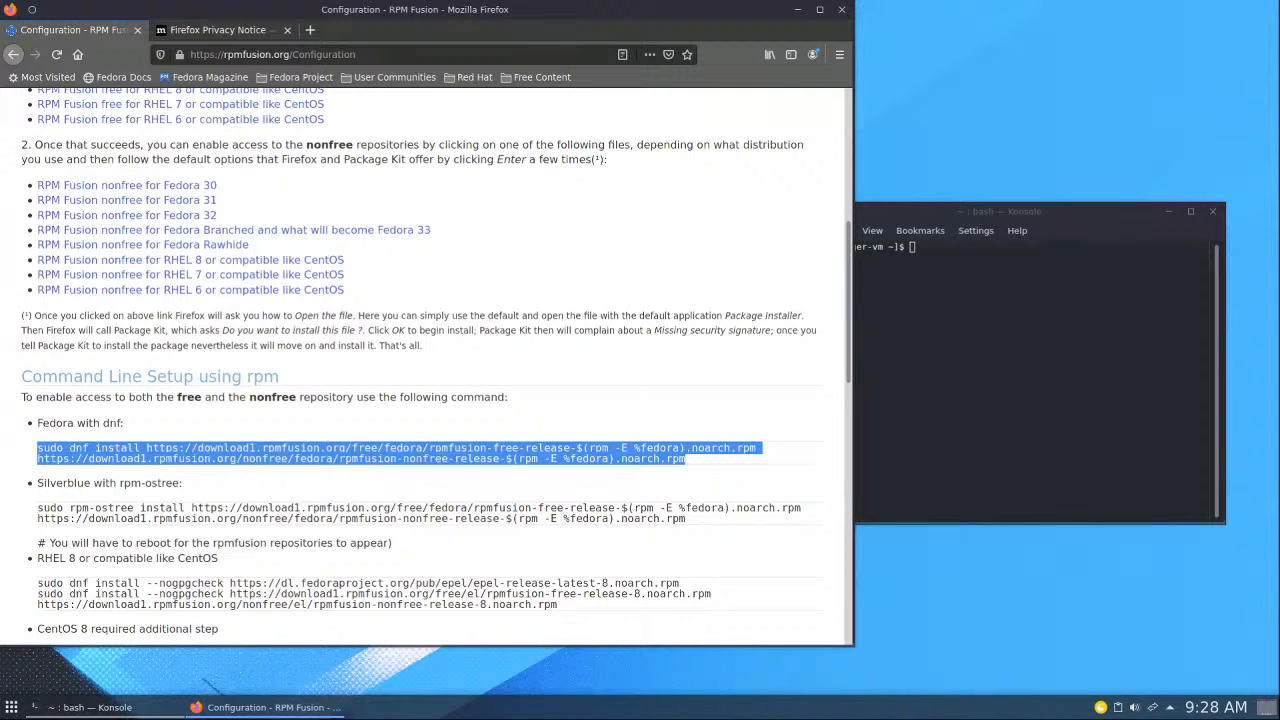
right_click(153, 452)
left_click(185, 462)
Step: Run the pasted RPM Fusion dnf install command with sudo, confirm with y, and close Konsole
right_click(972, 373)
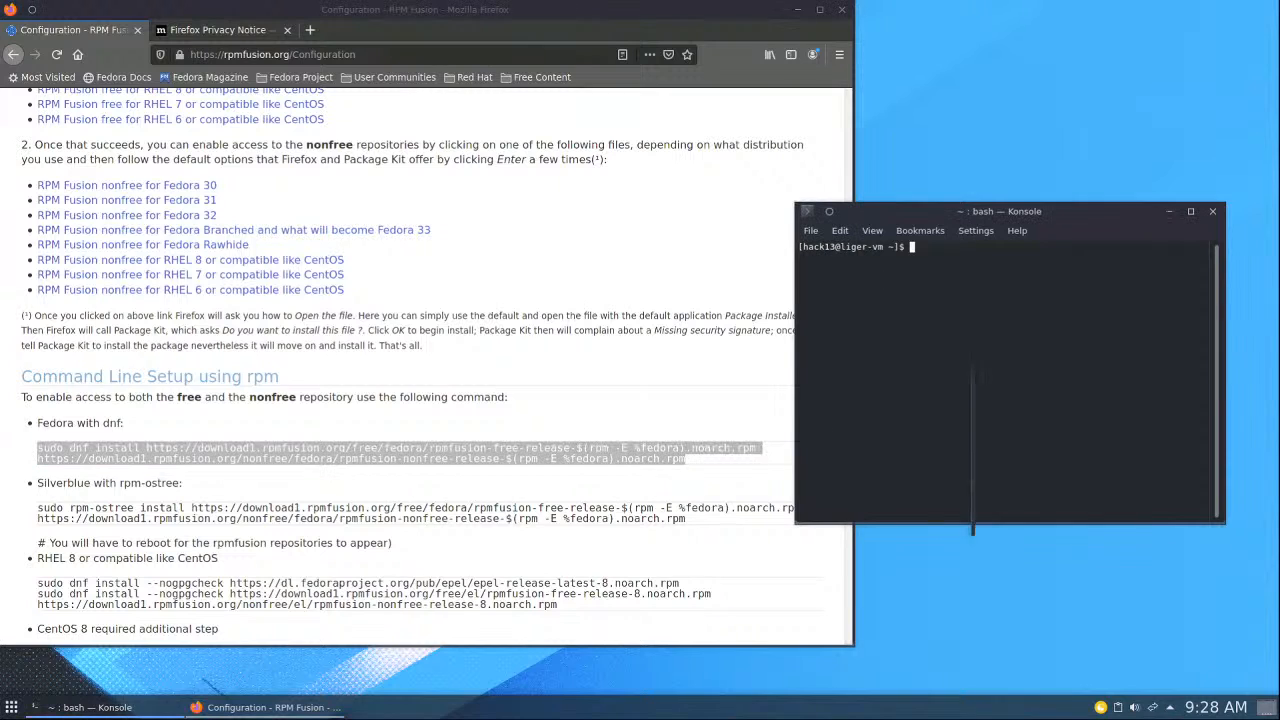
left_click(1000, 397)
key("Return")
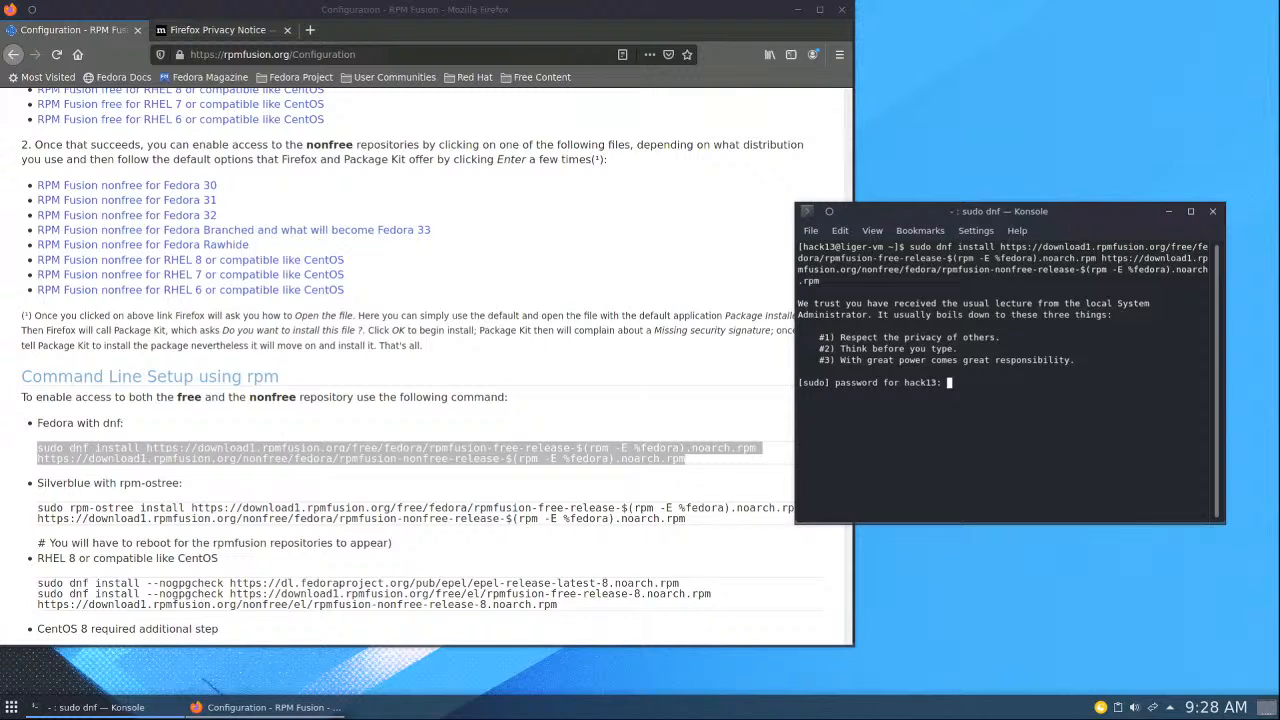
key("Return")
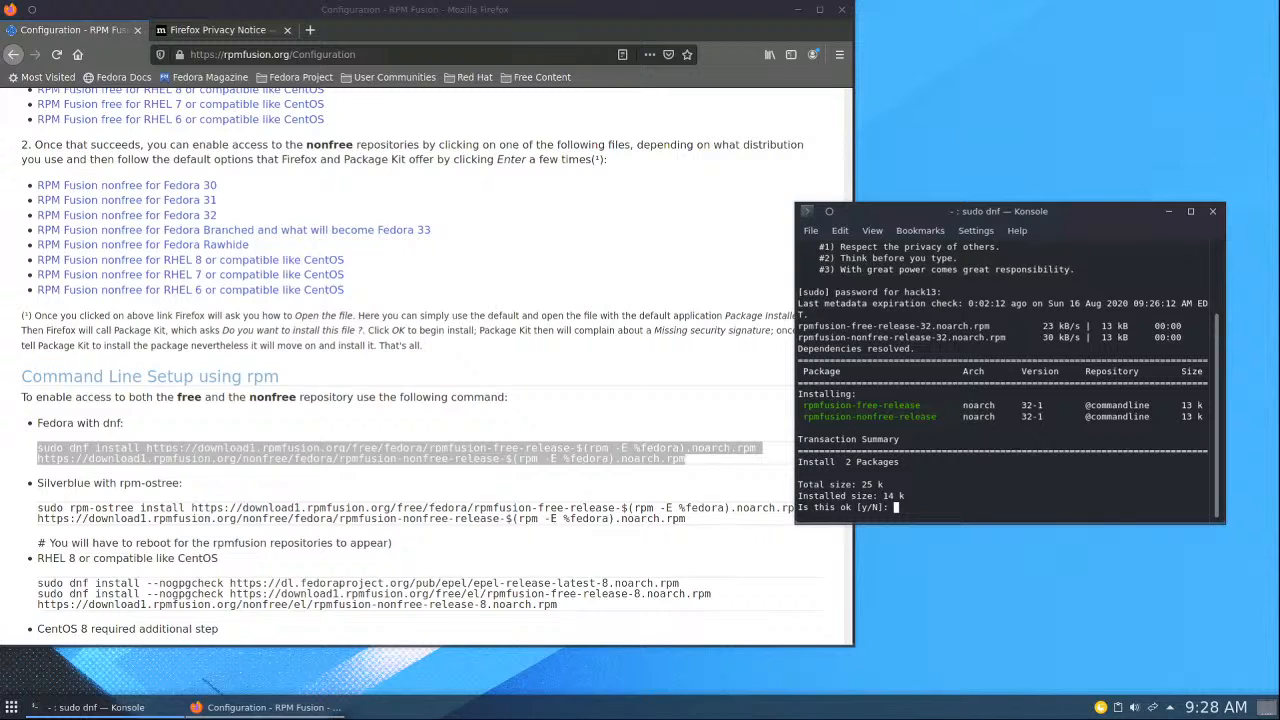
type("y")
key("Return")
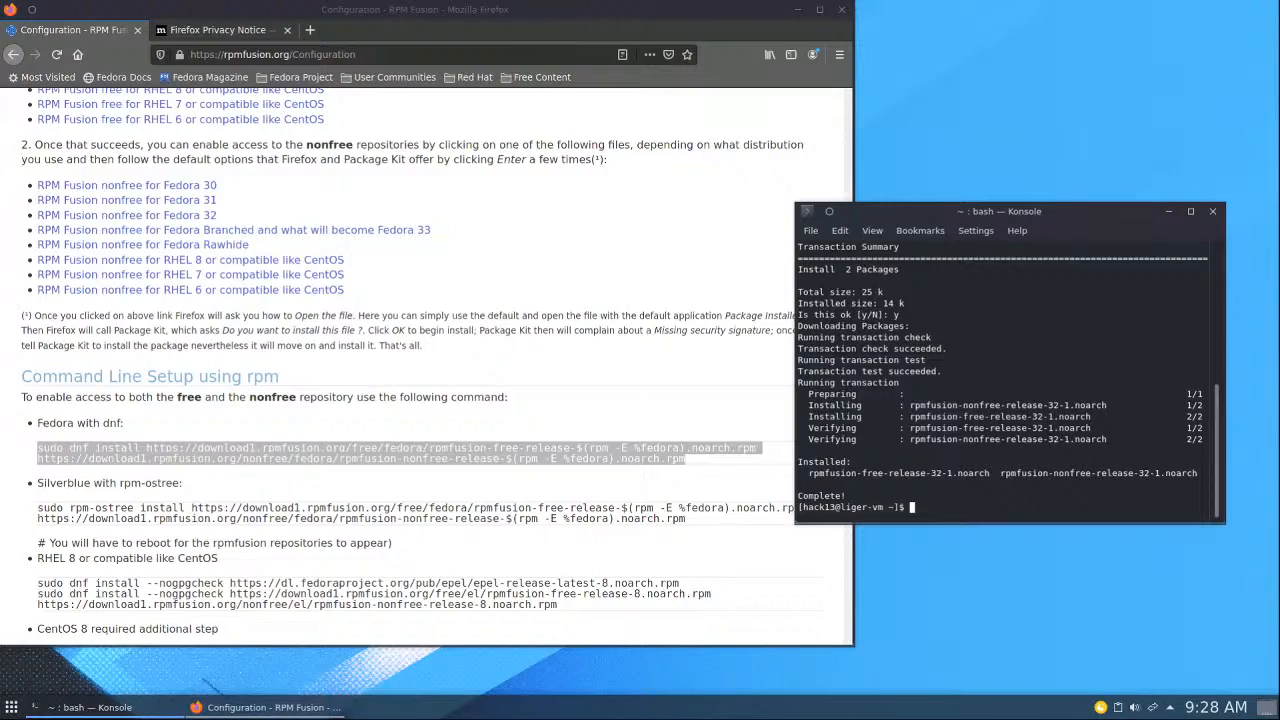
left_click(1212, 211)
Step: Open a new Konsole and copy 'sudo dnf groupupdate core' from the RPM Fusion page
scroll(436, 368, "down", 4)
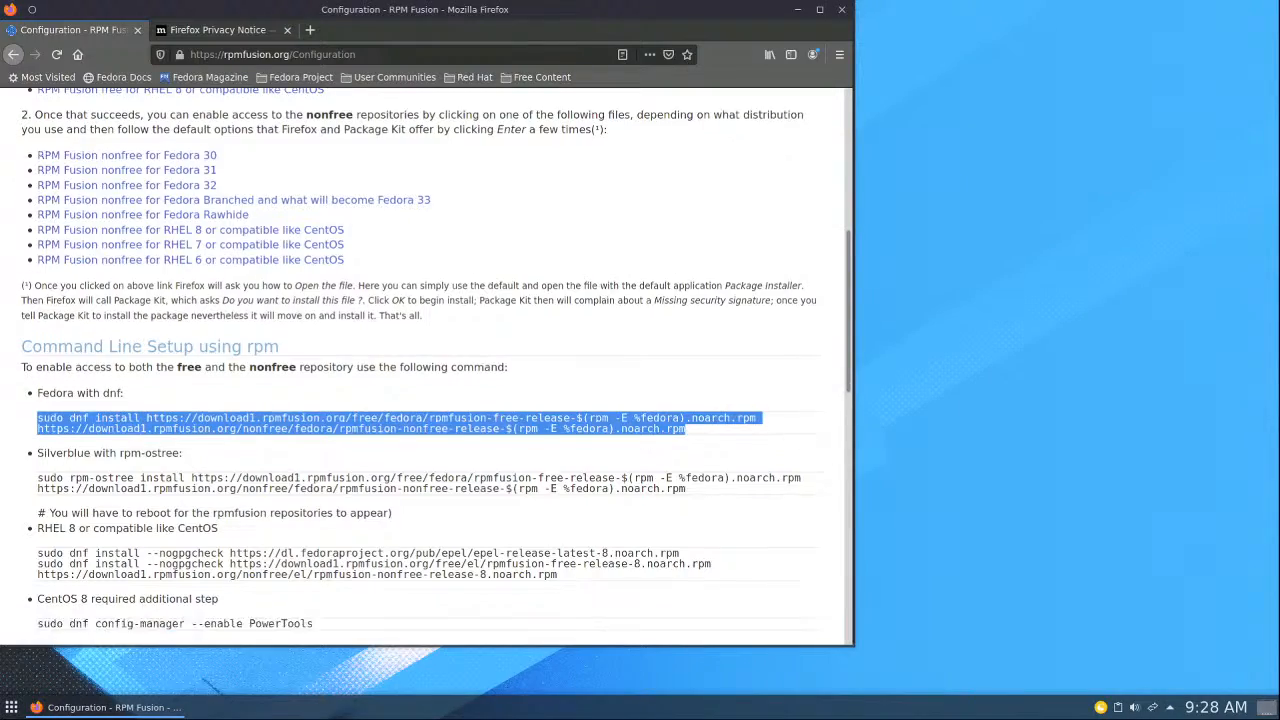
scroll(436, 368, "down", 6)
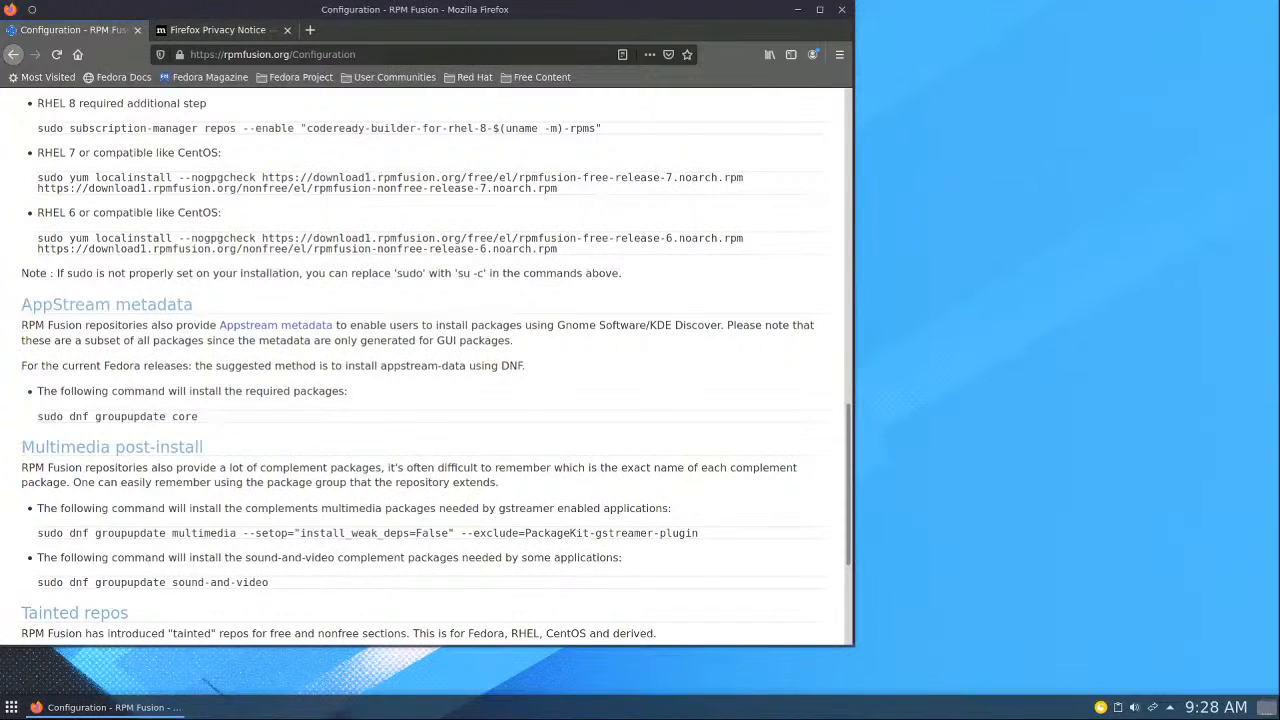
left_click(11, 707)
left_click(20, 502)
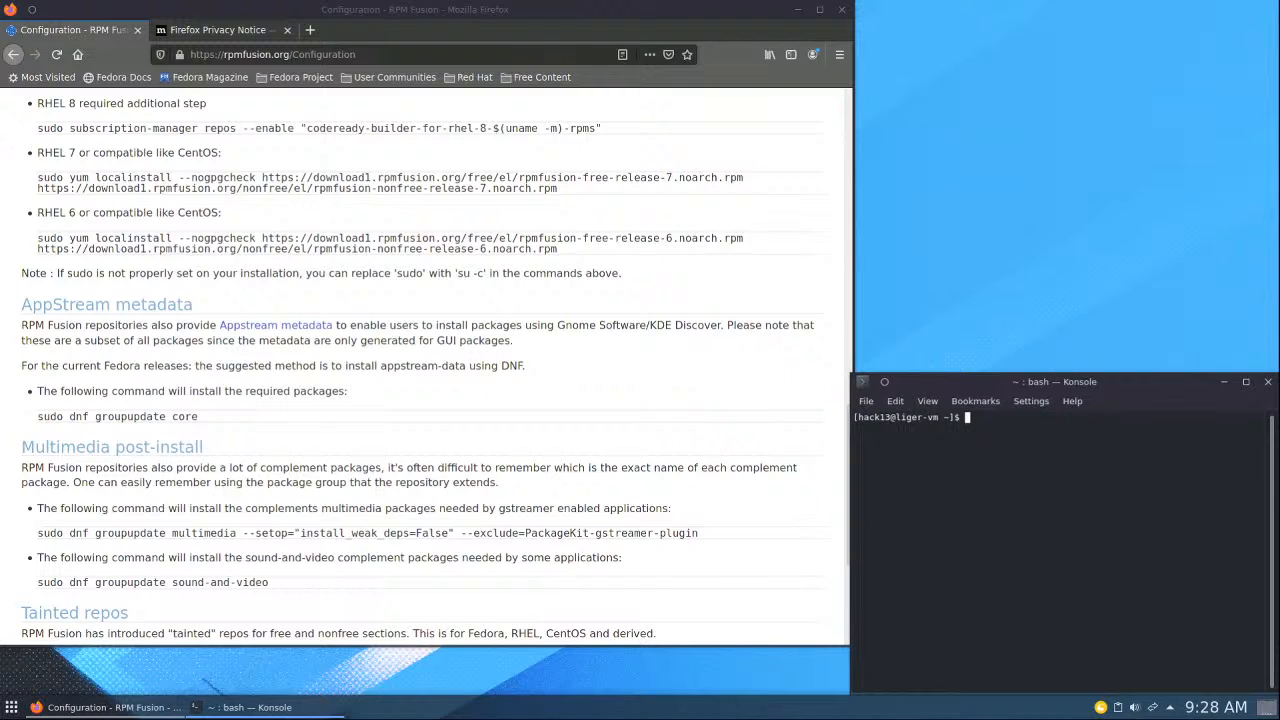
left_click_drag(199, 416, 37, 416)
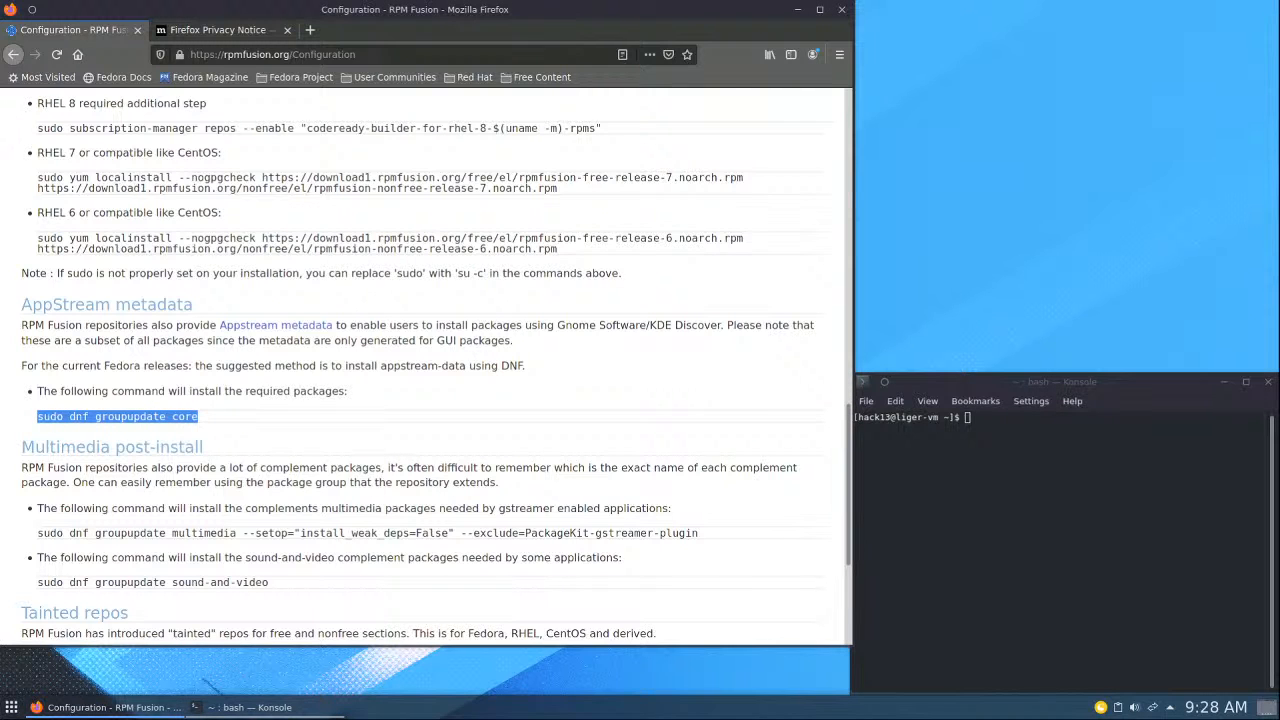
right_click(127, 418)
left_click(150, 431)
Step: Run the groupupdate core command, installing the appstream data packages and importing both RPM Fusion signing keys
right_click(986, 516)
left_click(1010, 541)
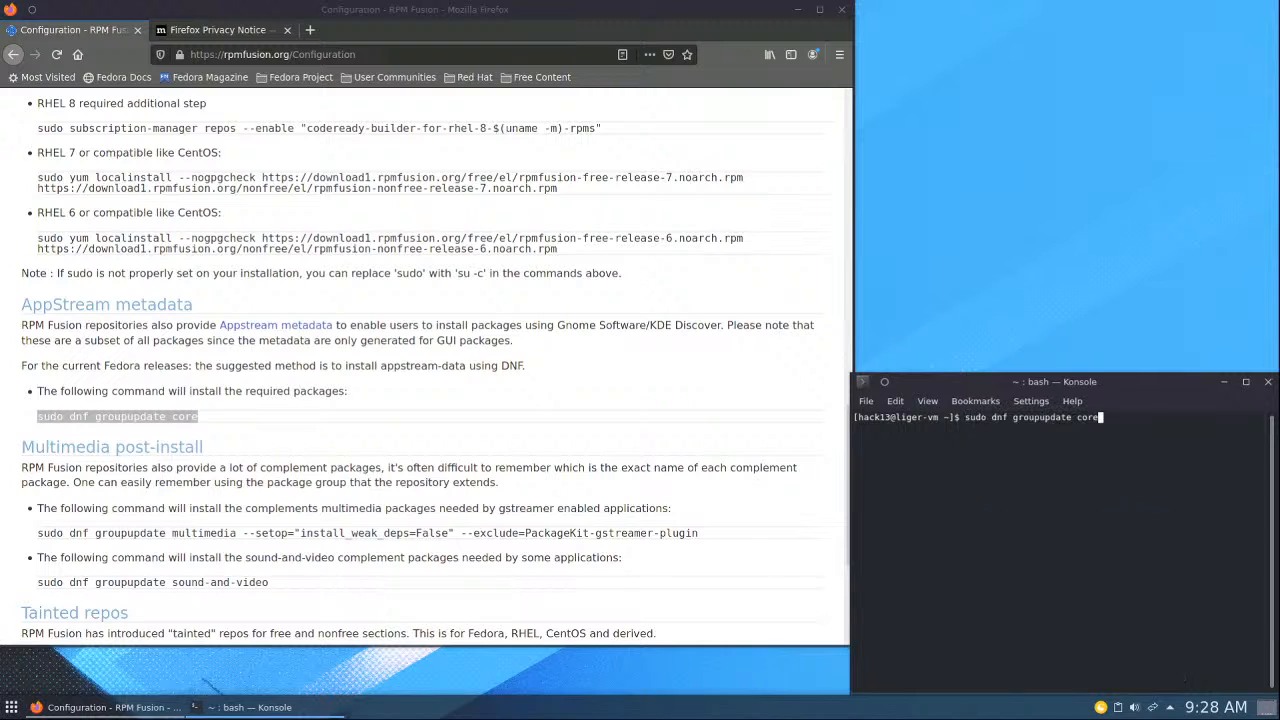
key("Return")
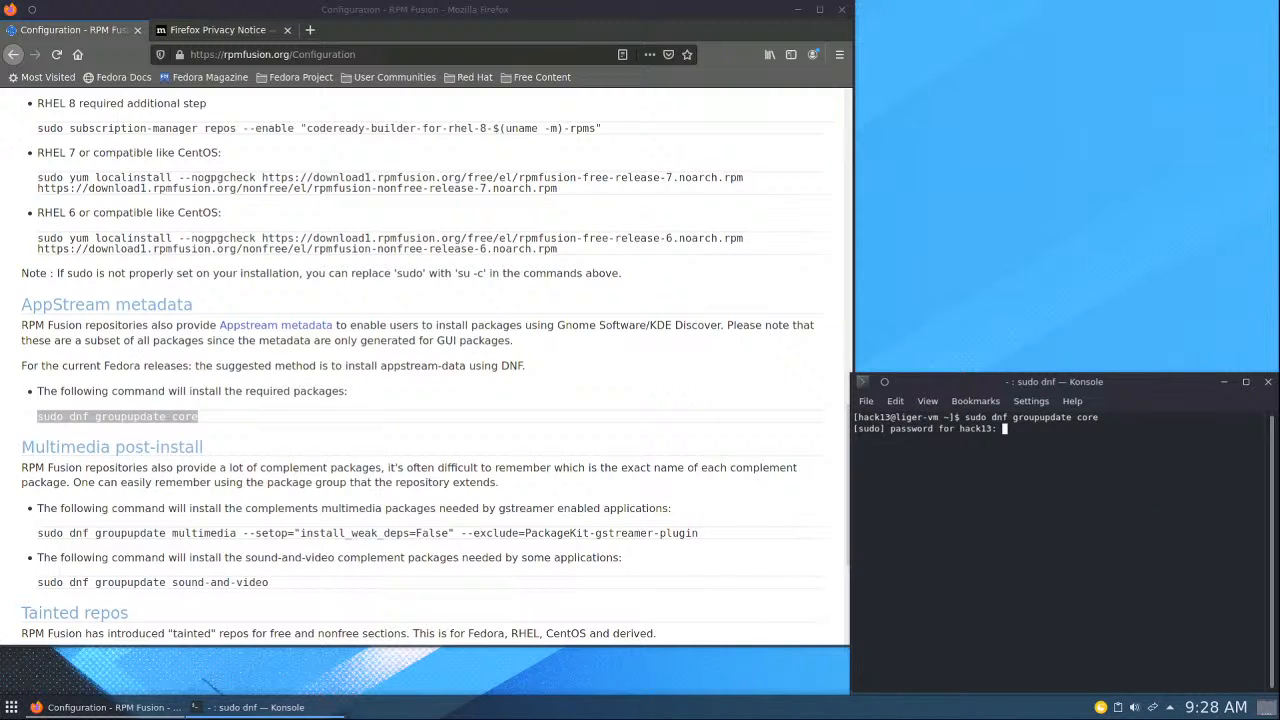
key("Return")
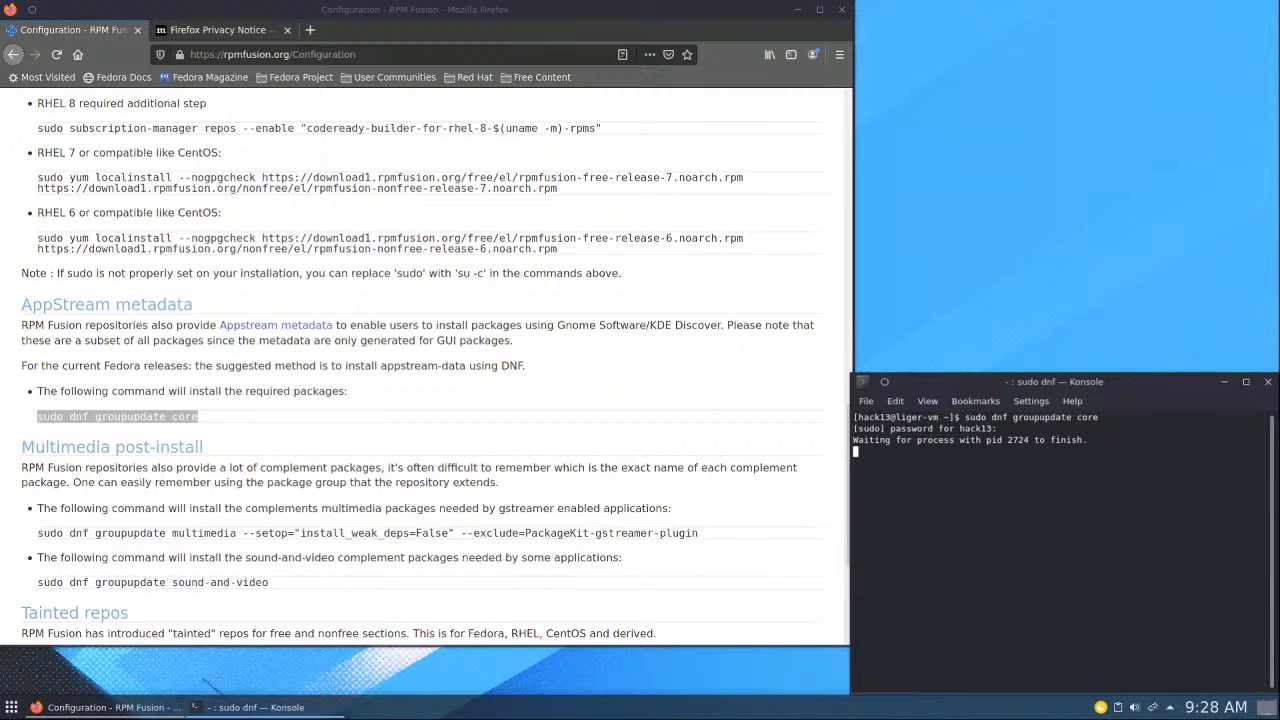
left_click_drag(1054, 382, 1026, 315)
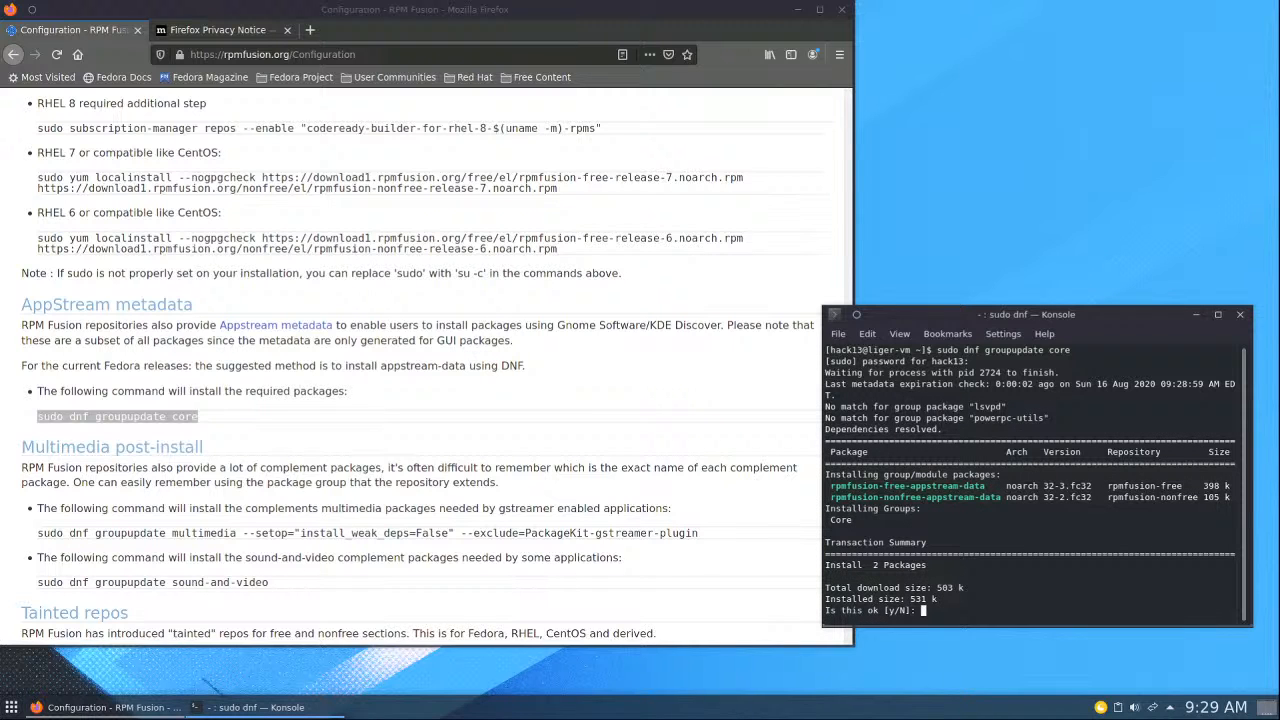
type("y")
key("Return")
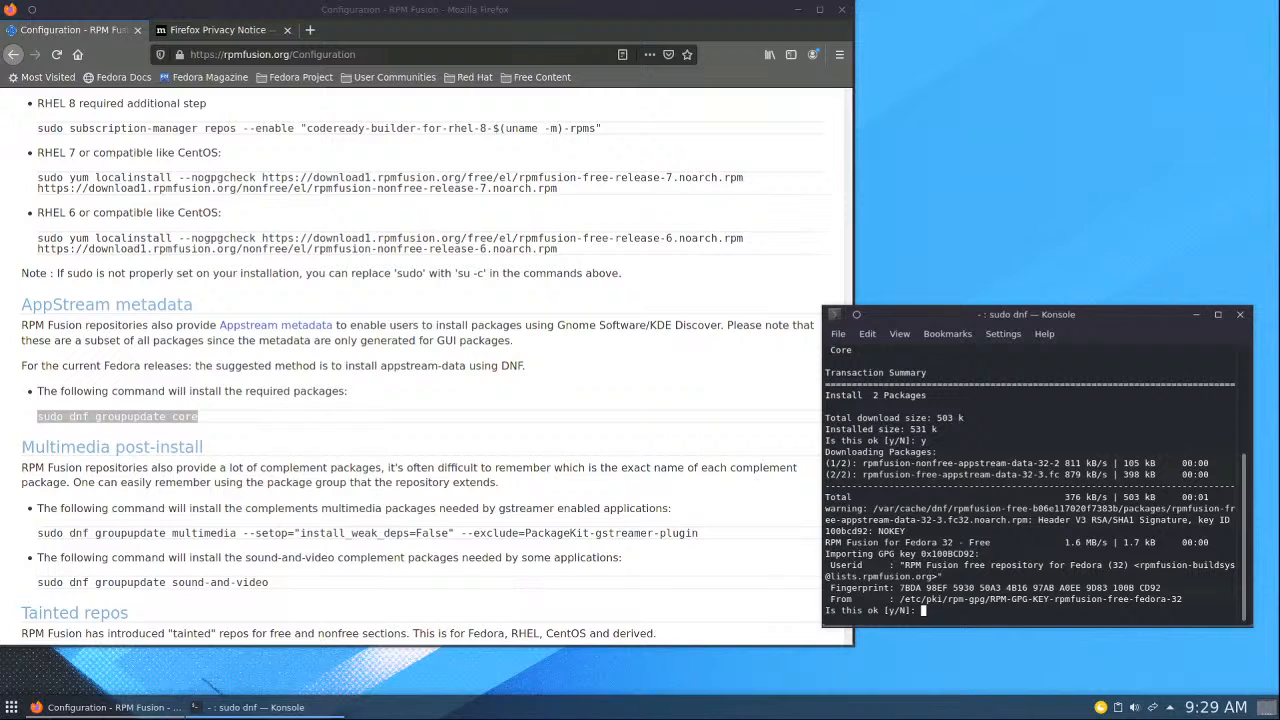
type("y")
key("Return")
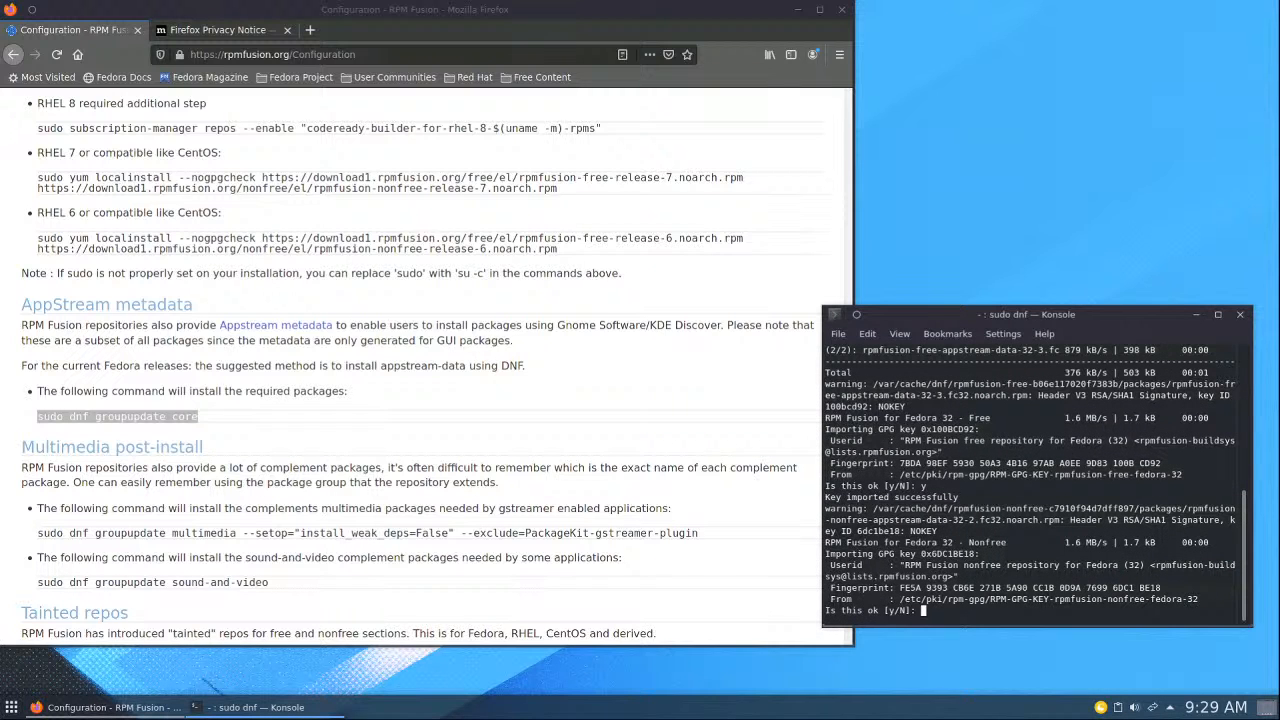
type("y")
key("Return")
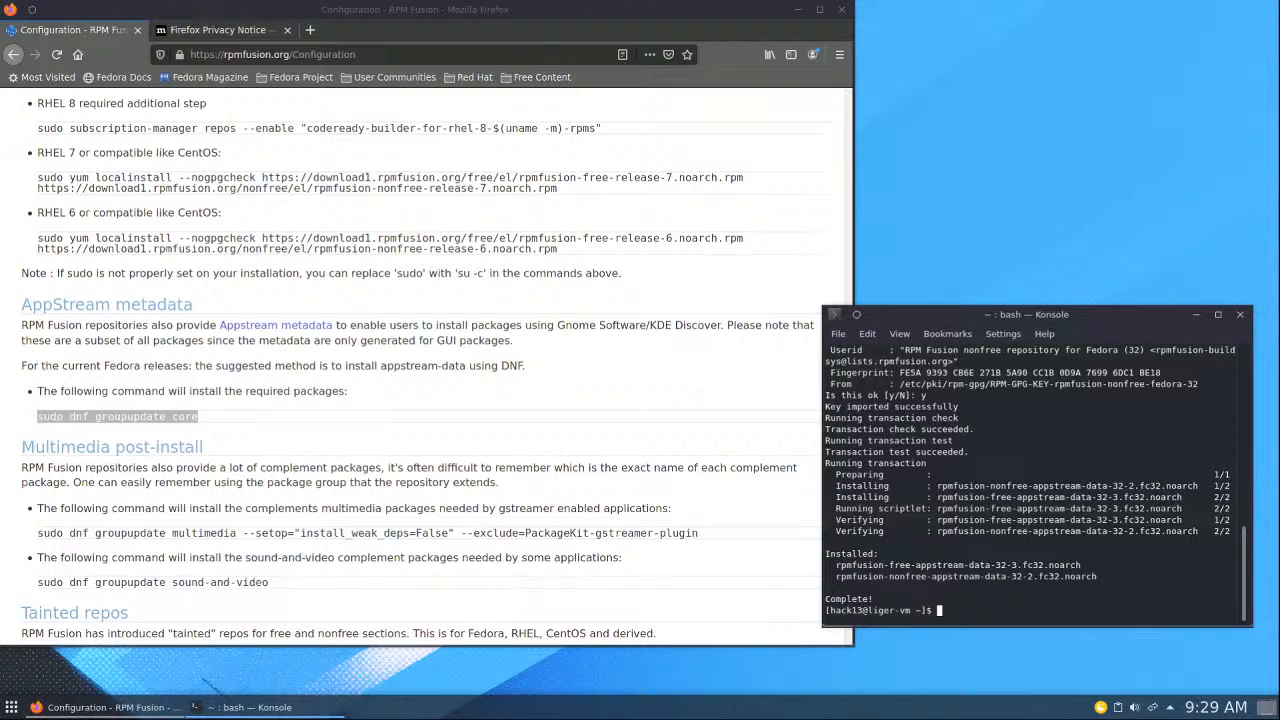
Step: Scroll the RPM Fusion page down to the Tainted repos and Important notes sections
scroll(426, 364, "down", 2)
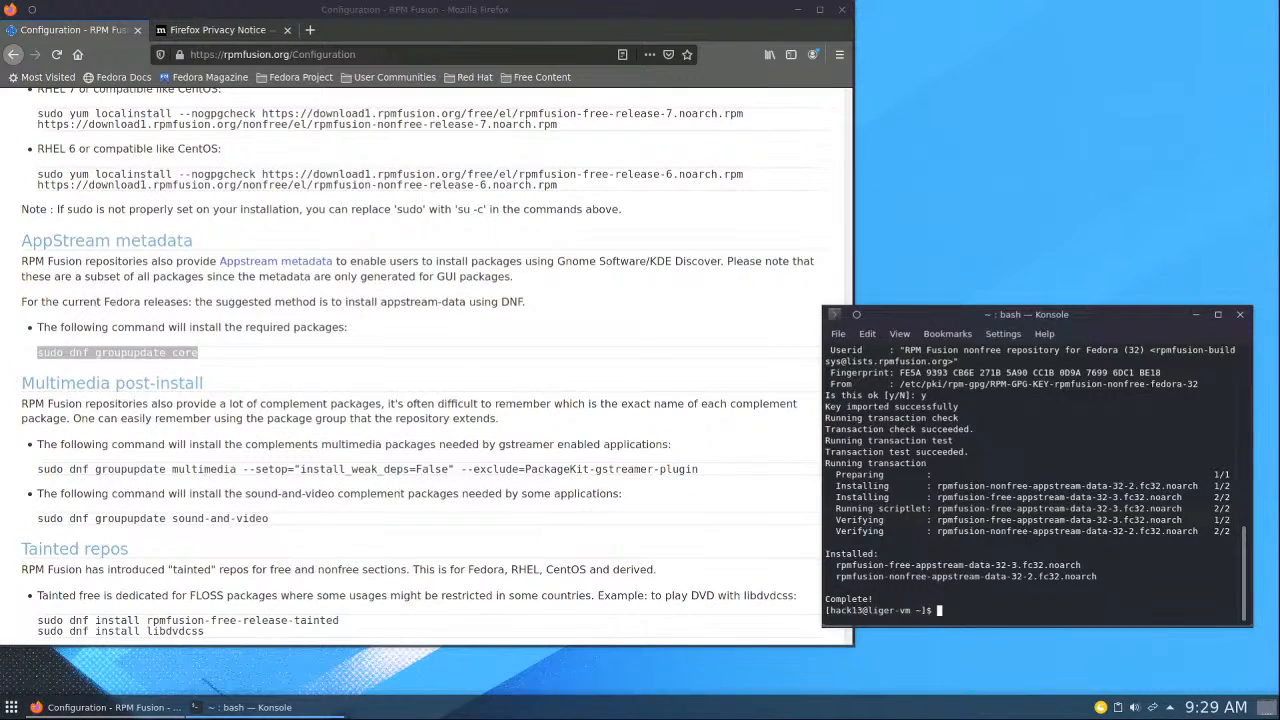
scroll(426, 364, "down", 3)
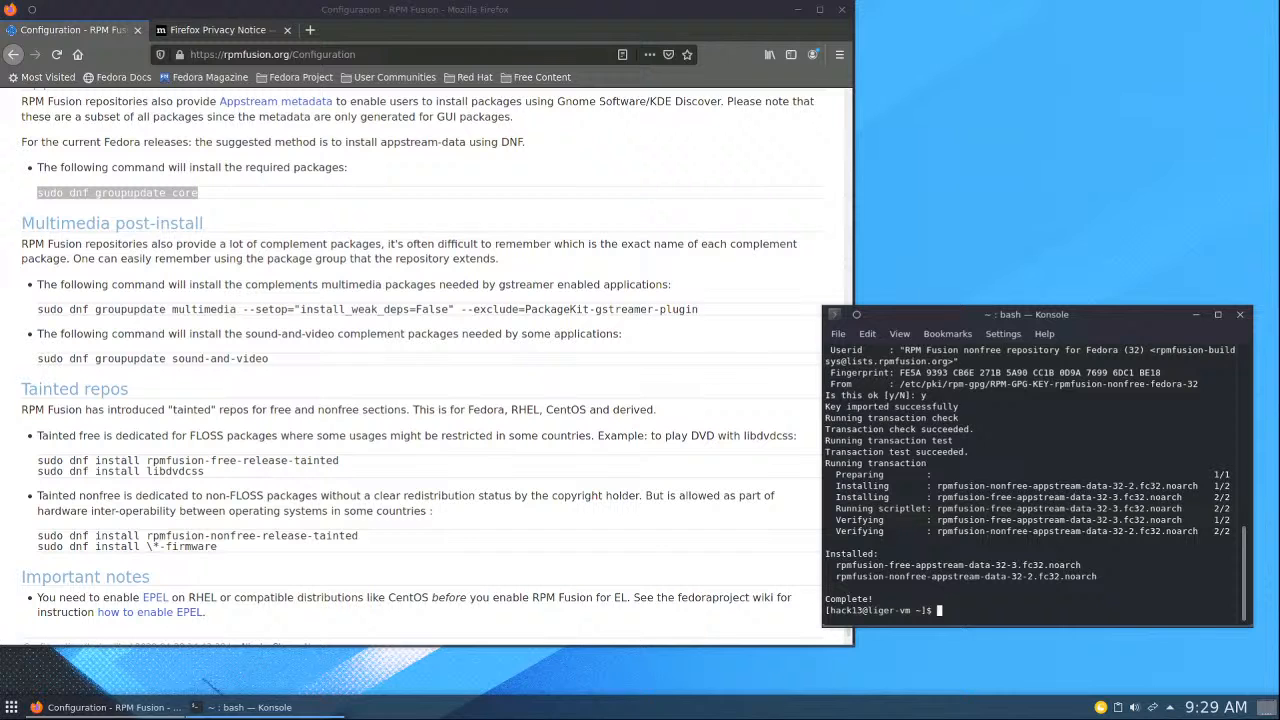
scroll(418, 372, "down", 1)
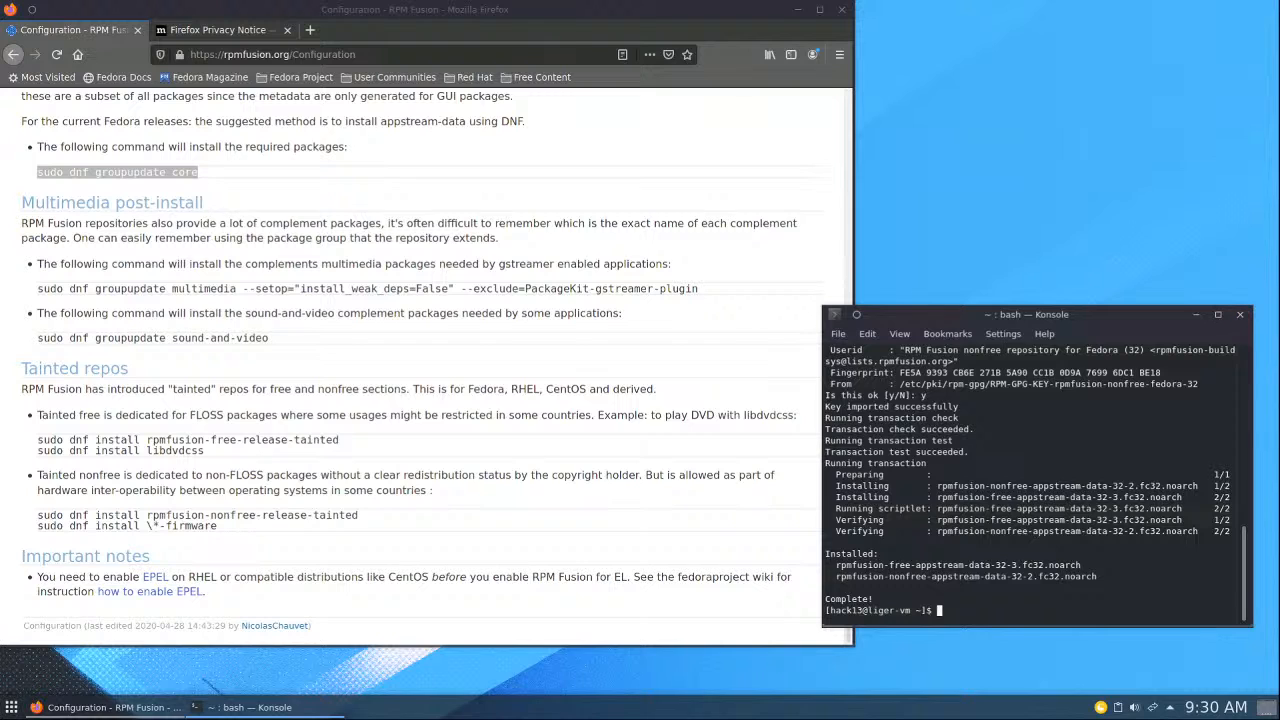
Step: Minimize Konsole, launch KRDC by searching 'remote' in the launcher, then close it
left_click(1195, 314)
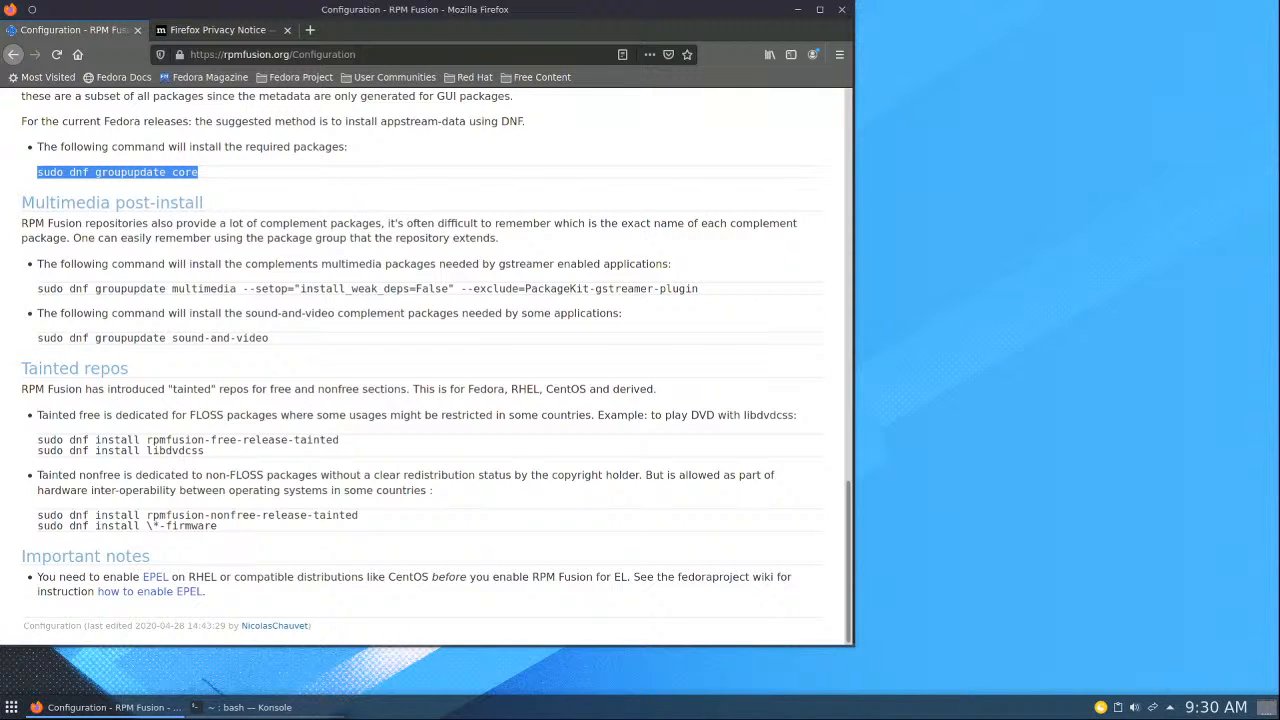
key("super")
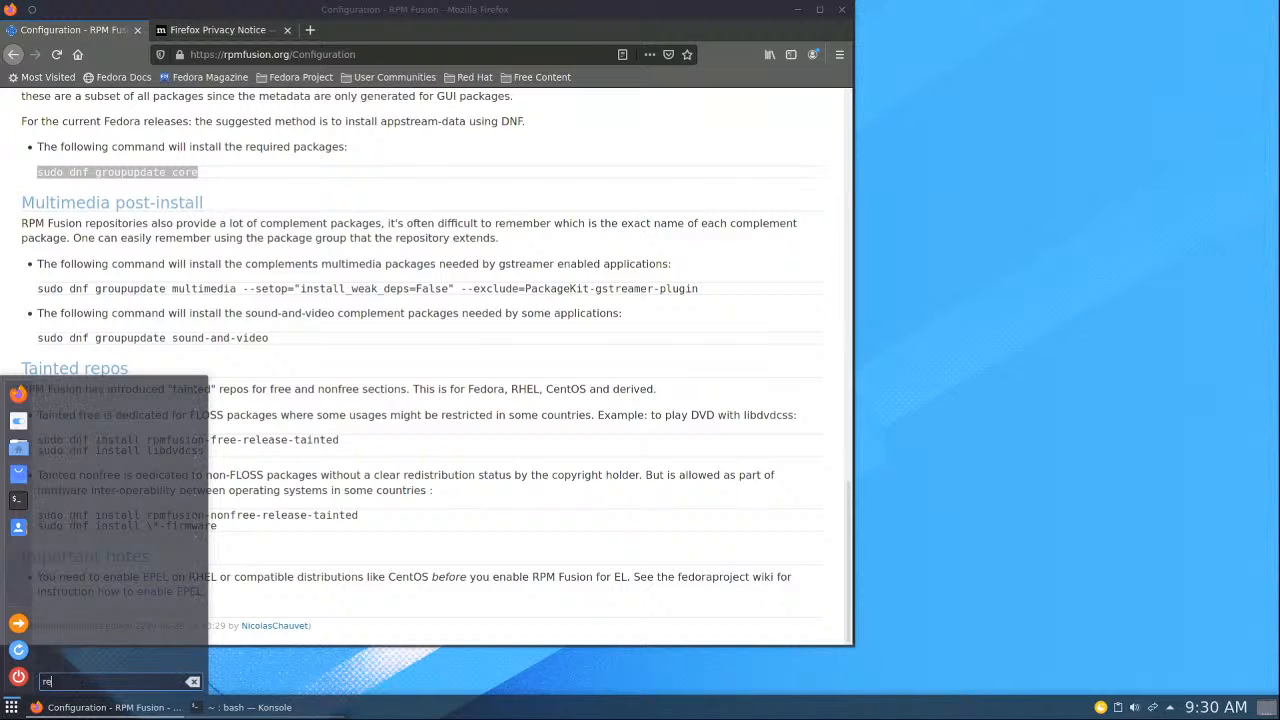
type("remote")
key("Return")
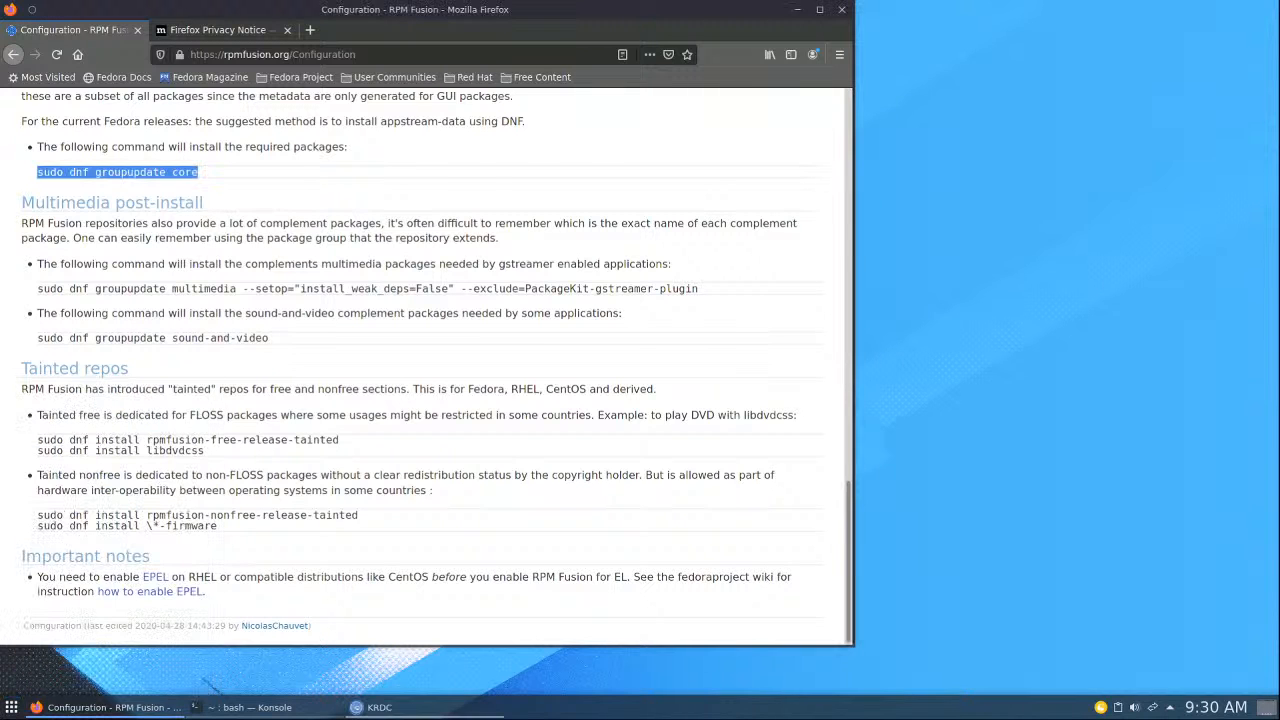
left_click_drag(1130, 363, 900, 272)
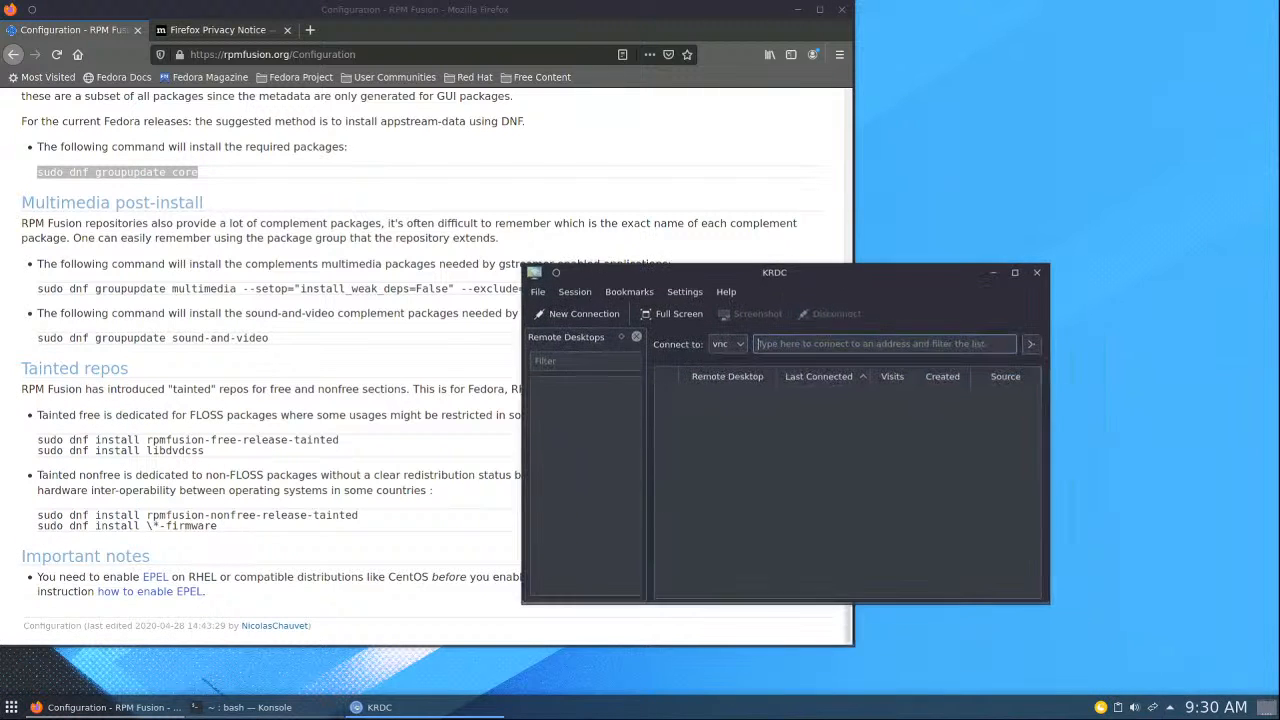
left_click(1037, 272)
Step: Launch Discover from the launcher, move it over Firefox and enlarge it
key("super")
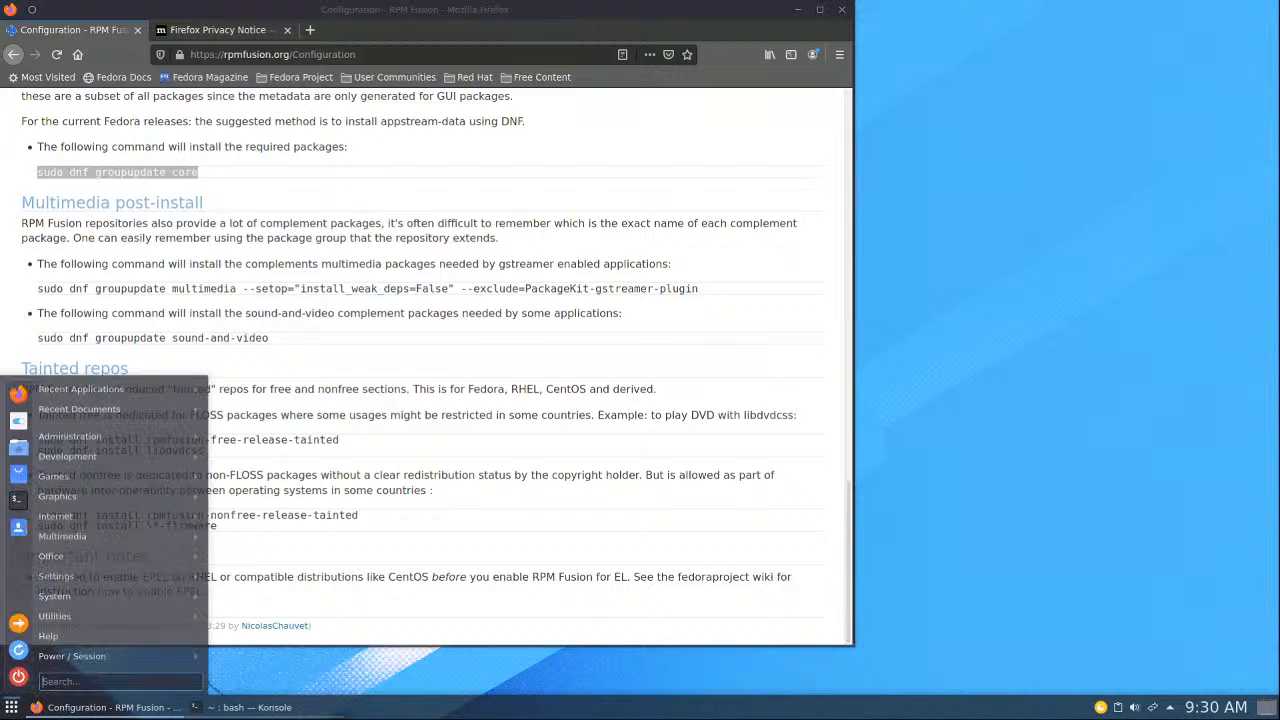
left_click(18, 474)
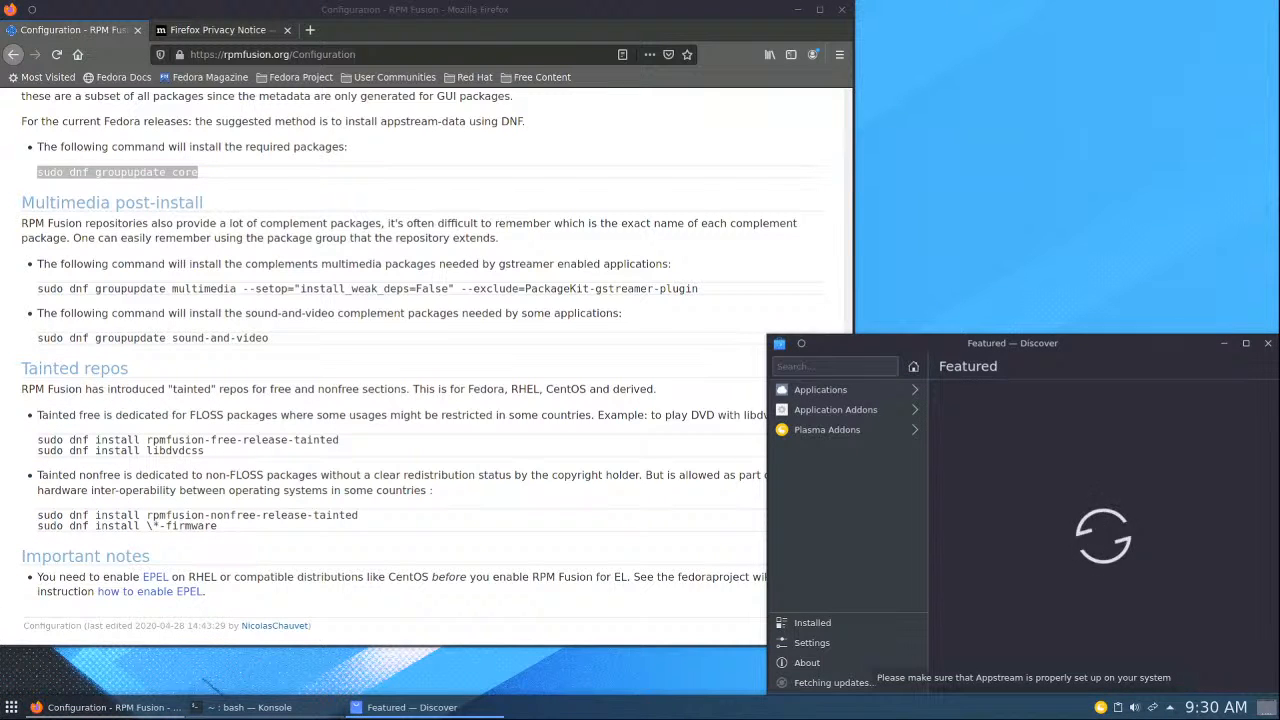
left_click_drag(1012, 343, 535, 153)
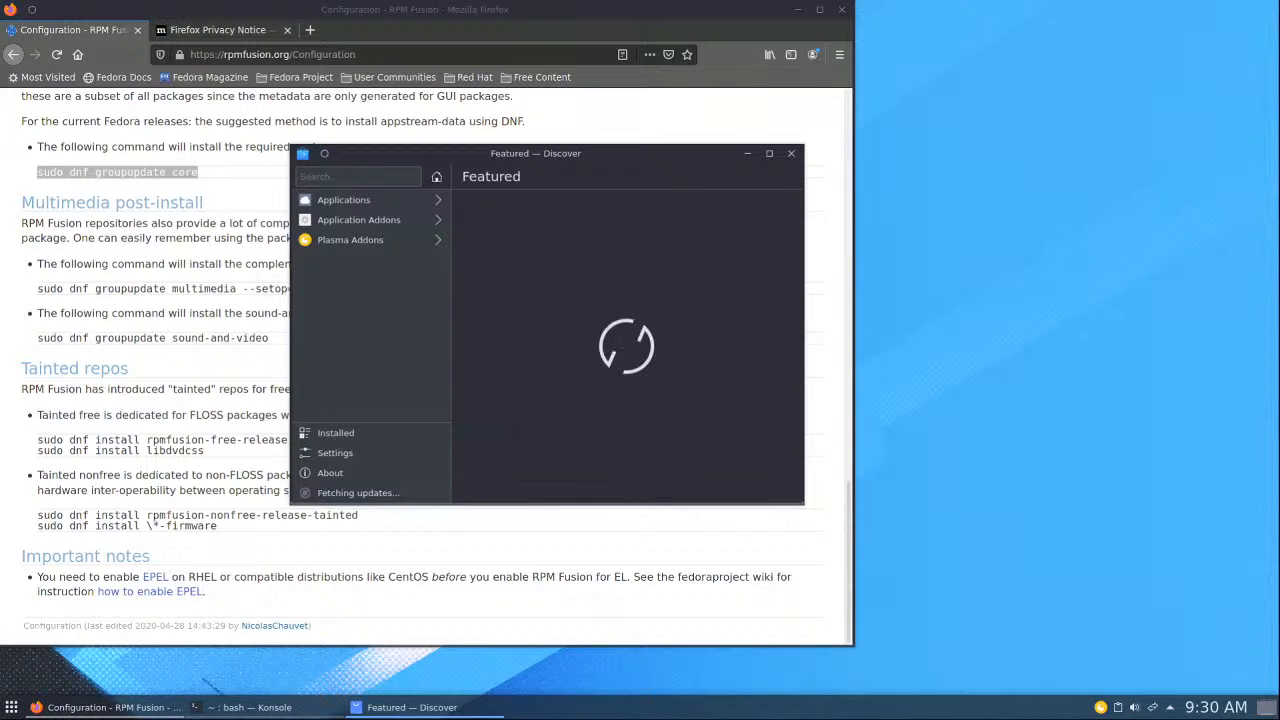
left_click_drag(804, 504, 1032, 629)
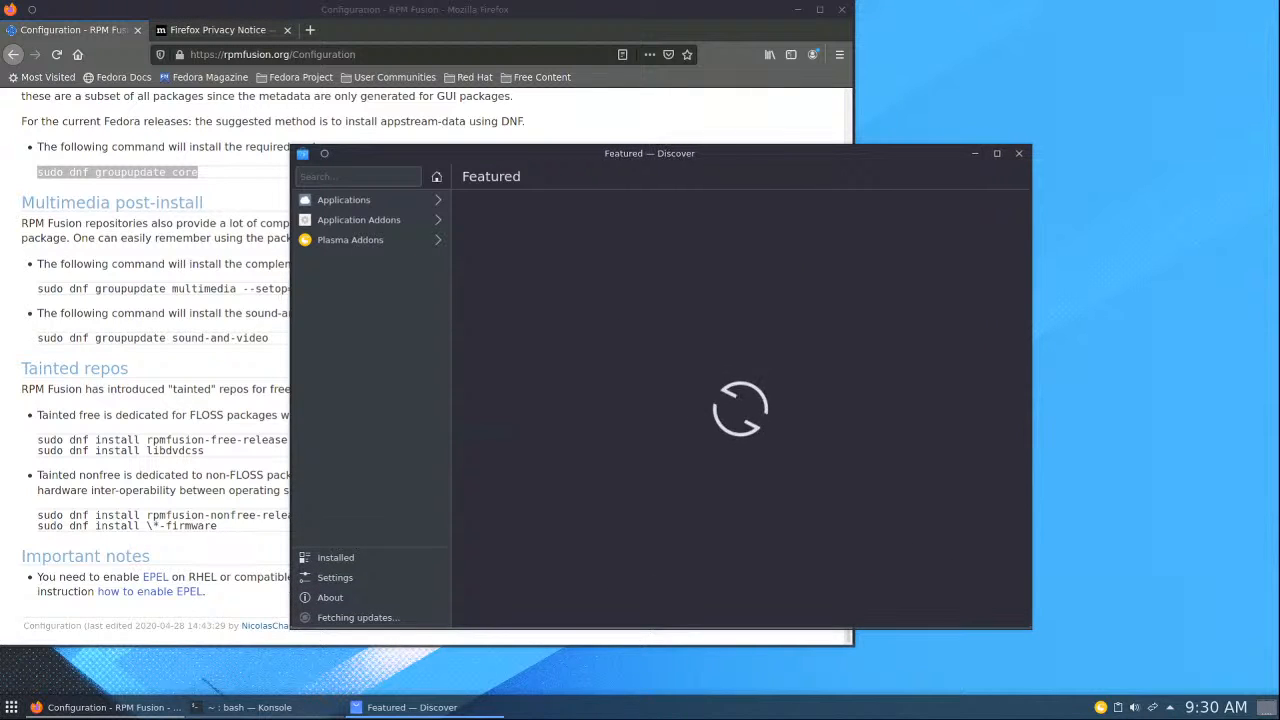
left_click(358, 177)
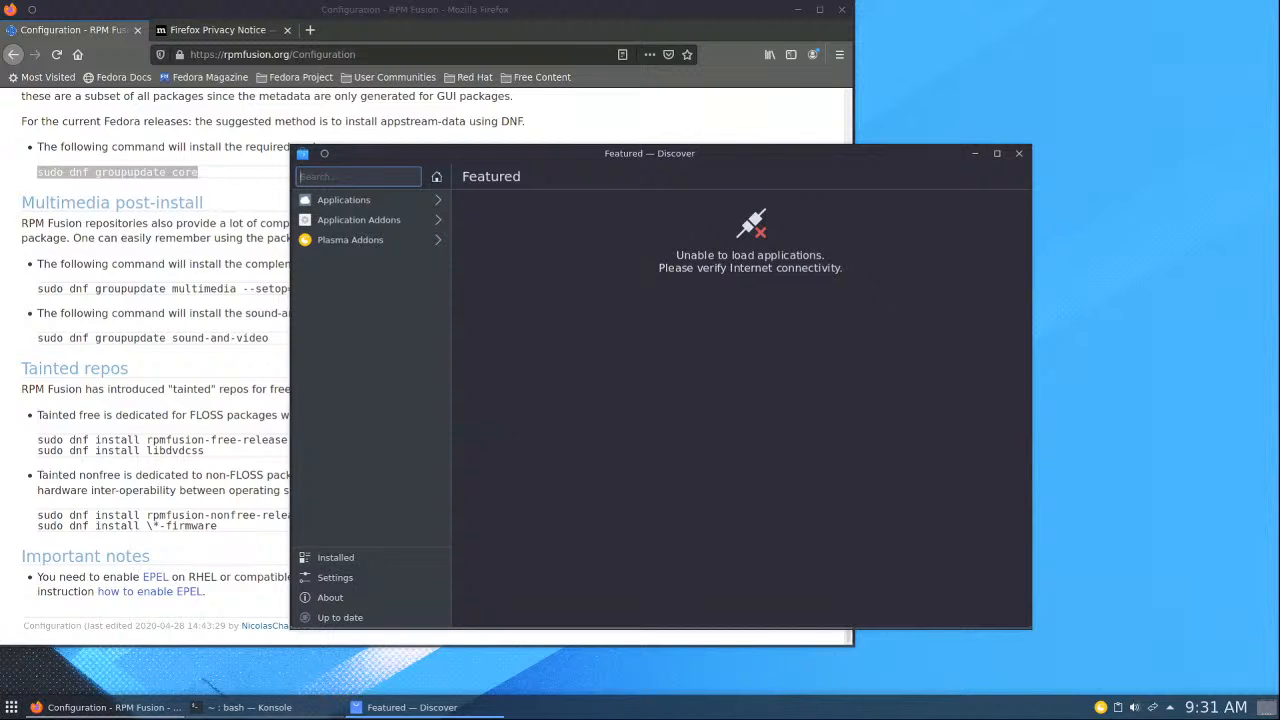
Step: Check the network status, then browse Discover's Applications > Internet category and go back
left_click(1152, 707)
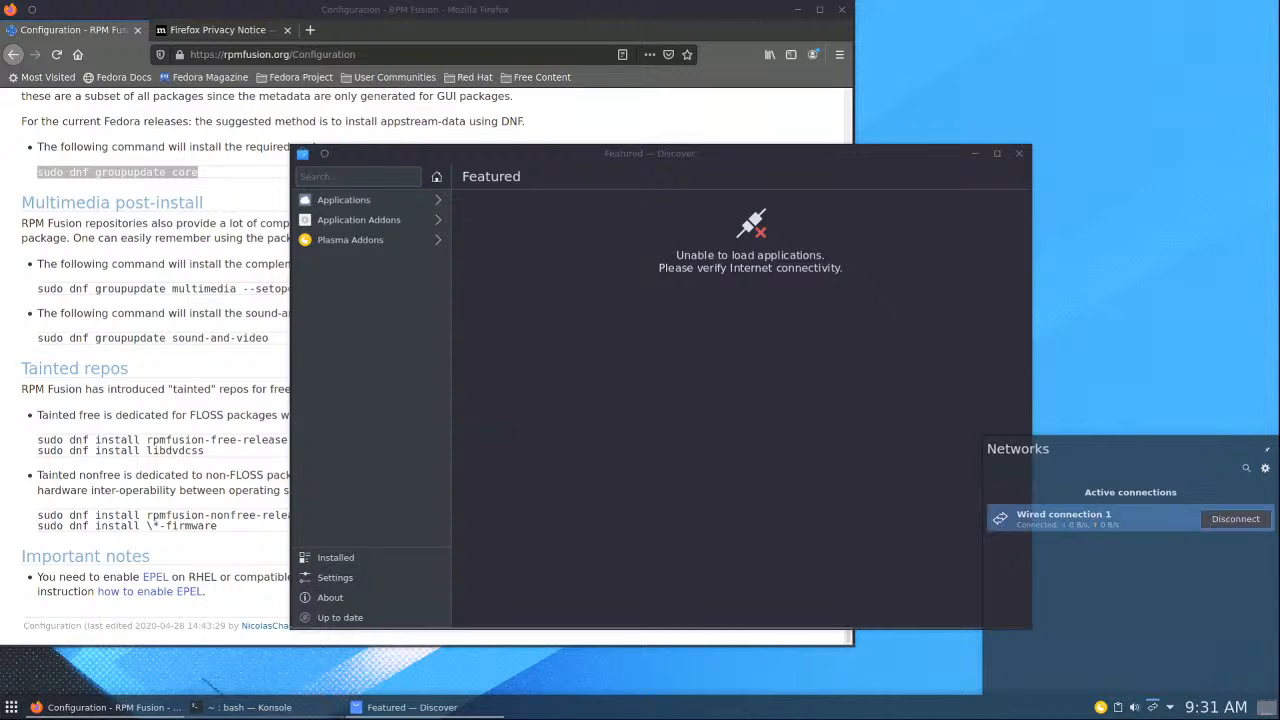
left_click(700, 380)
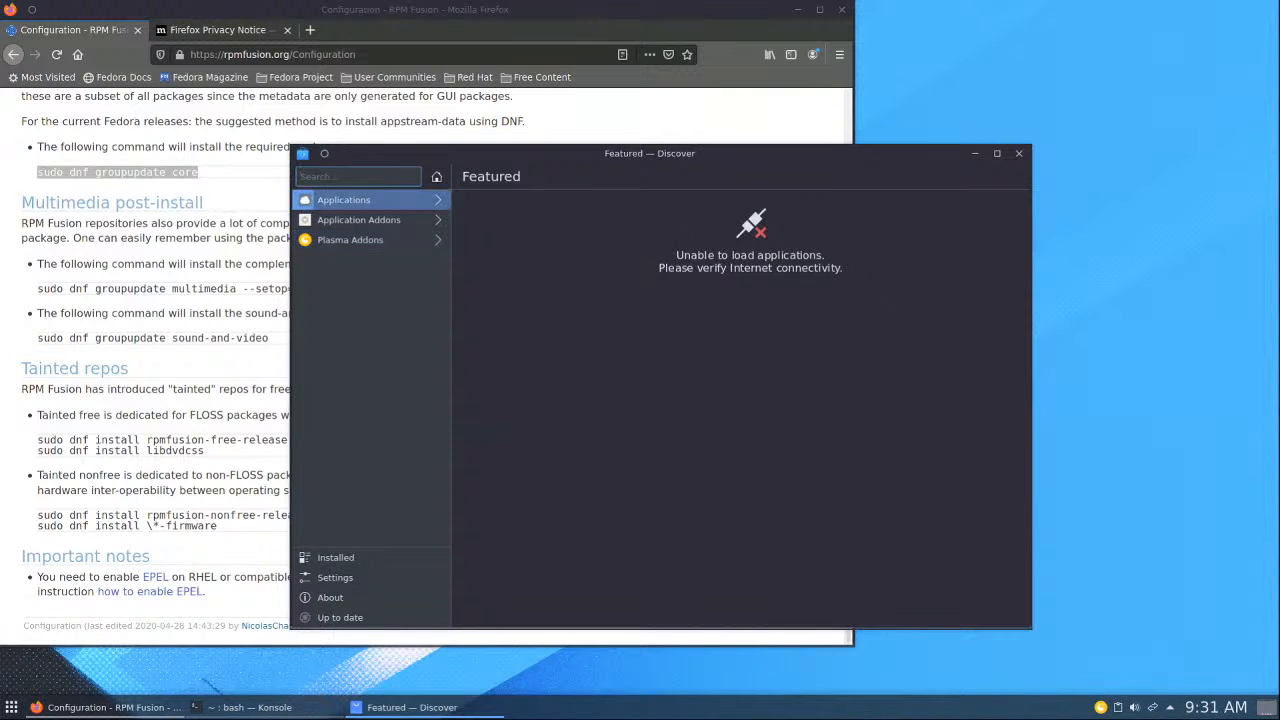
left_click(345, 200)
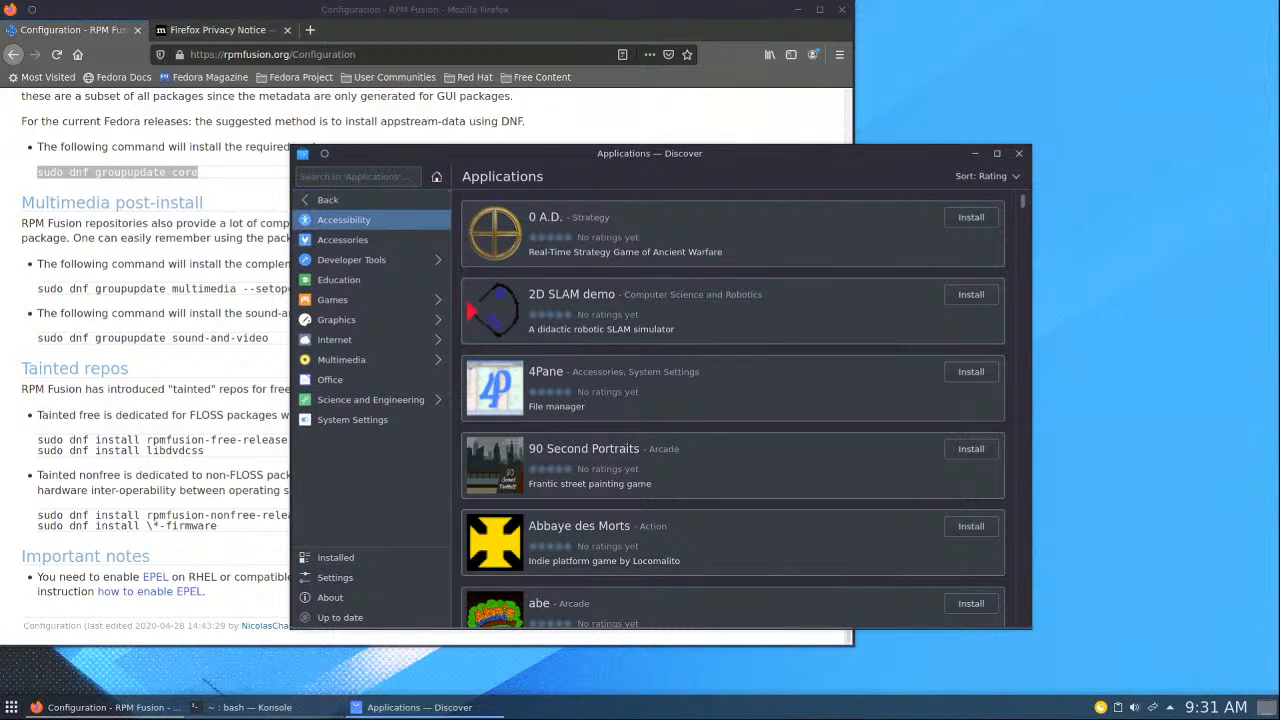
left_click(334, 339)
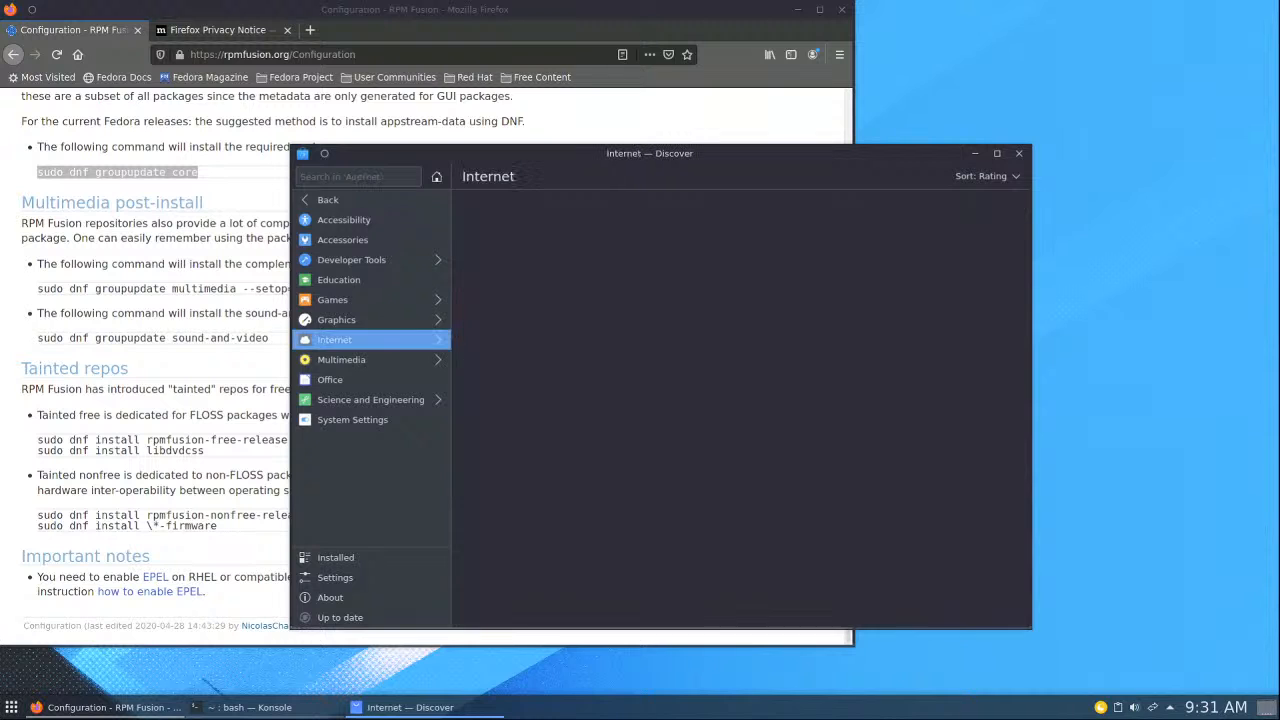
left_click(328, 200)
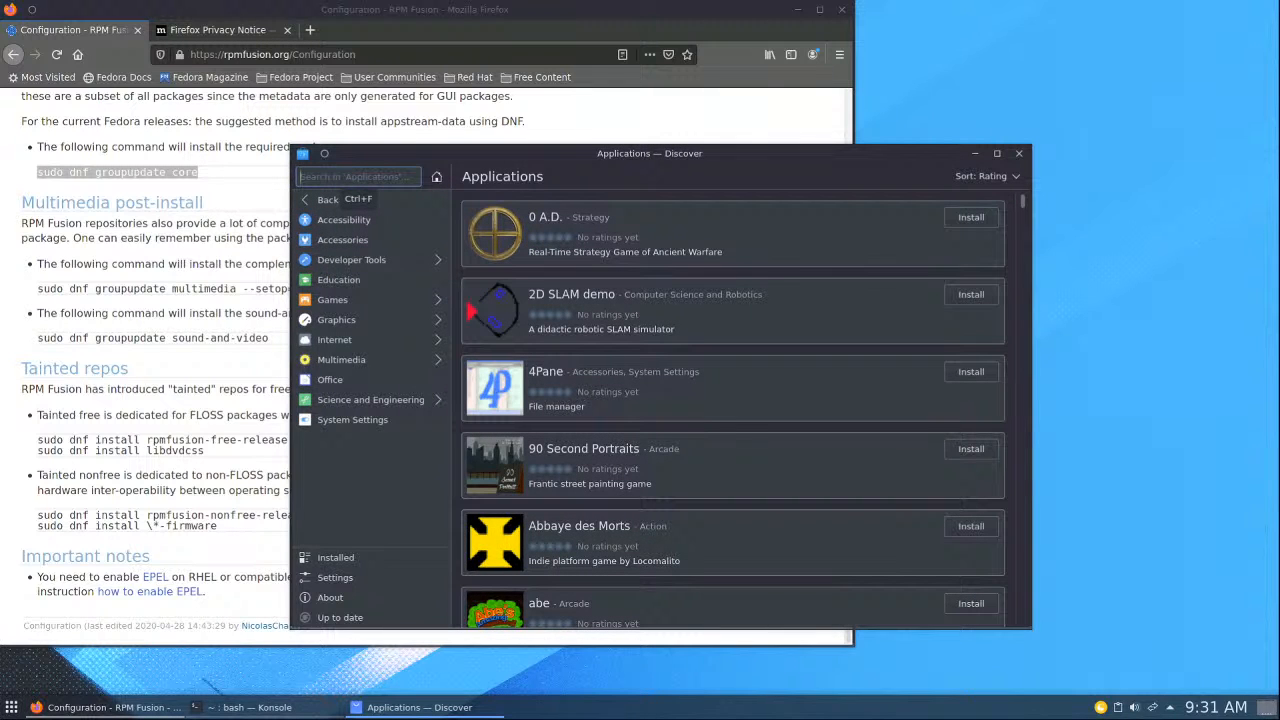
Step: Search Discover for 'remote', then return to the Featured page
left_click(355, 176)
type("remote")
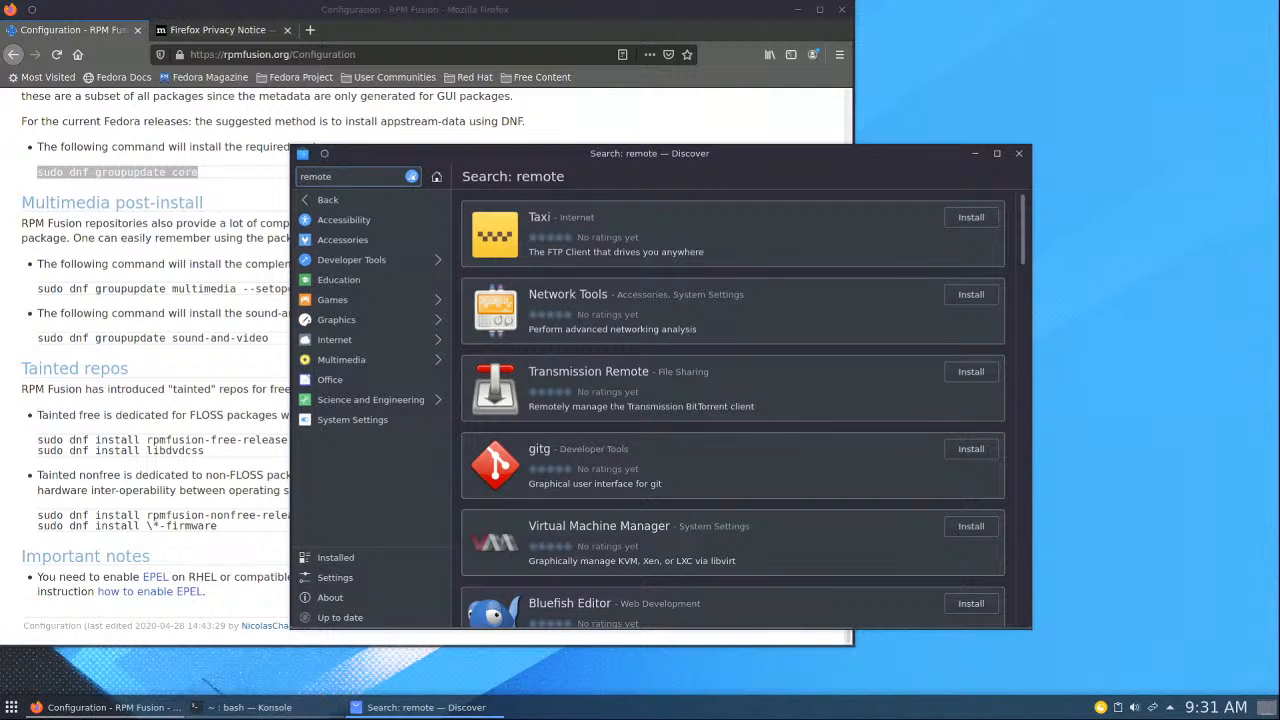
left_click(328, 200)
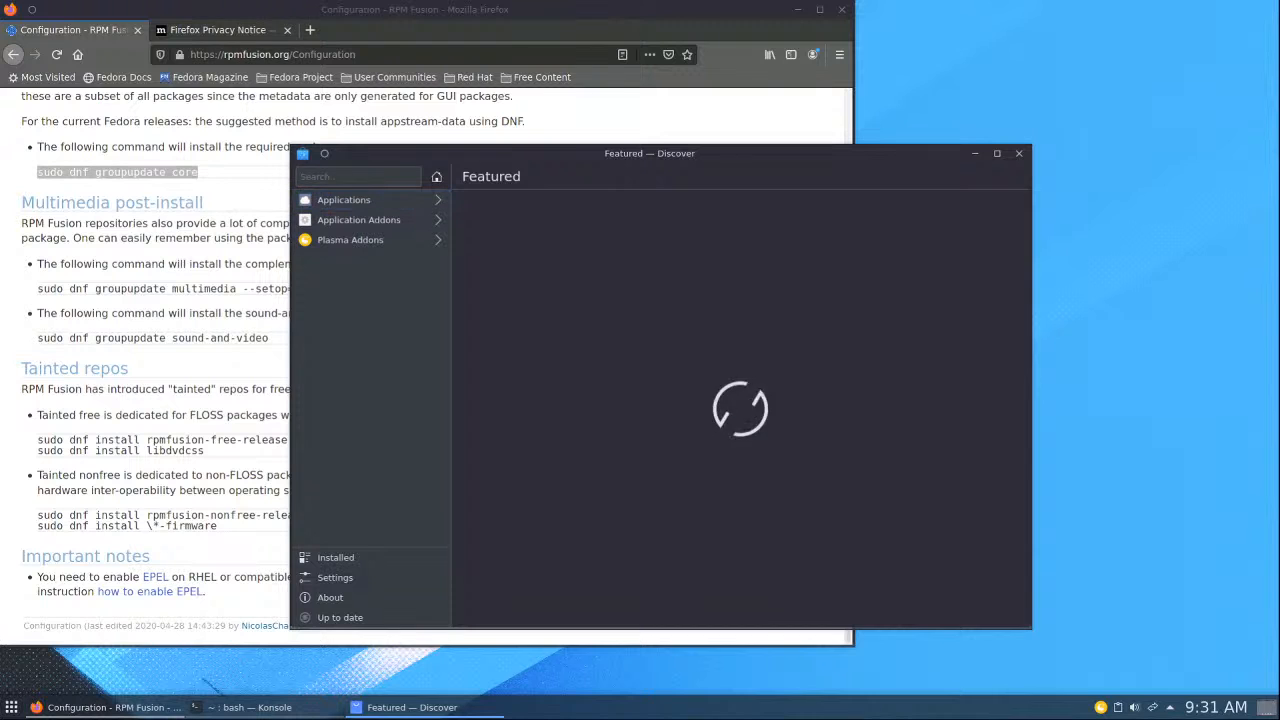
left_click(350, 177)
Step: Search Discover for 'vnc', launch Krfb Desktop Sharing, then focus Firefox's address bar
type("vnc")
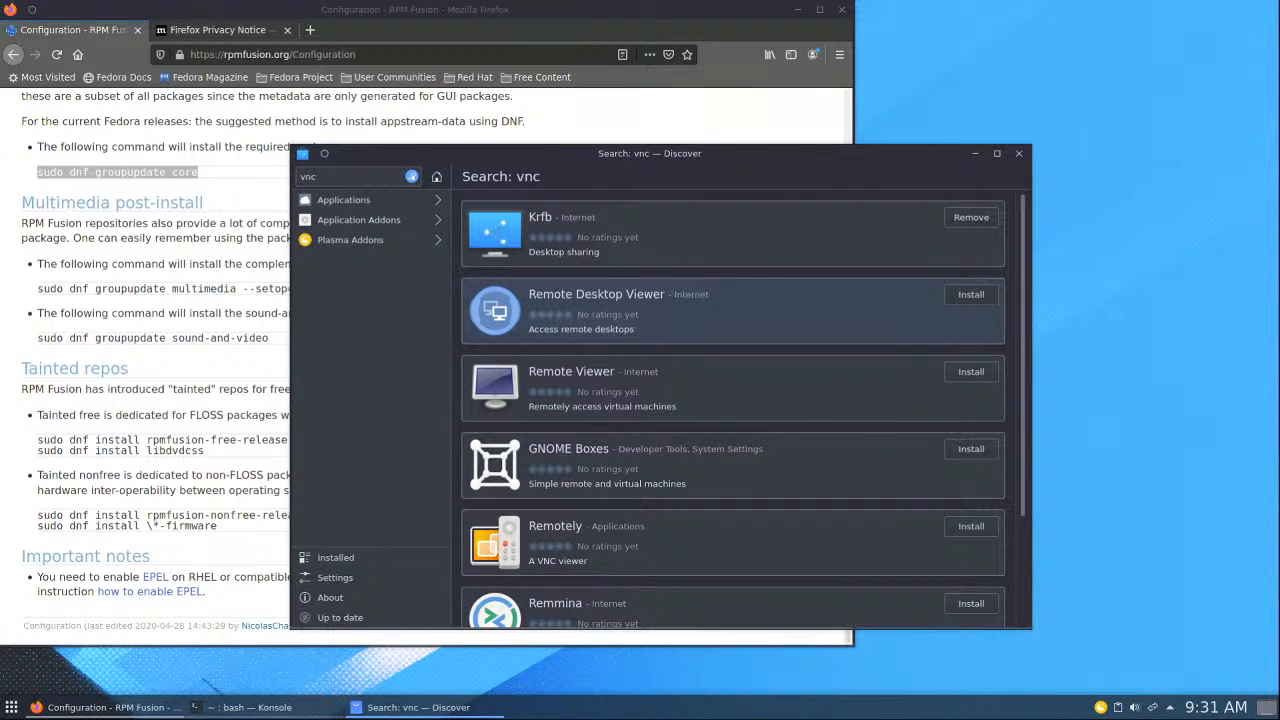
scroll(700, 390, "down", 1)
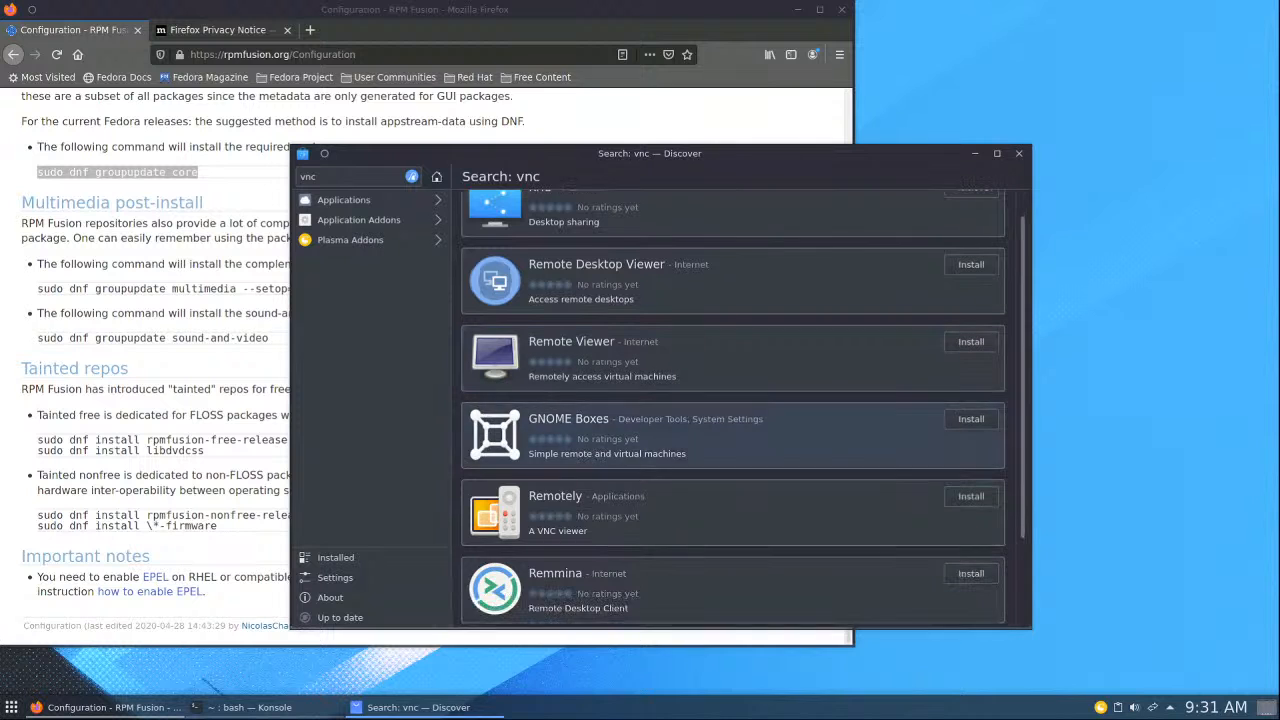
scroll(700, 500, "down", 1)
scroll(700, 480, "down", 3)
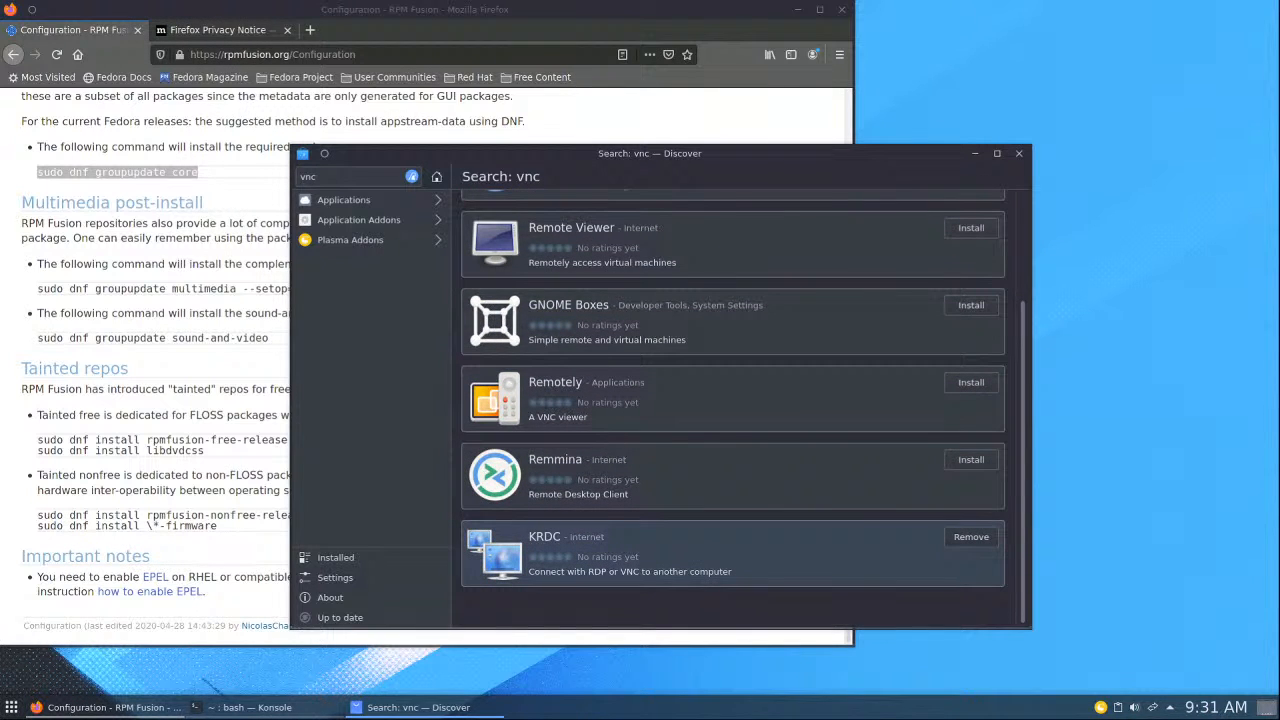
scroll(700, 466, "up", 5)
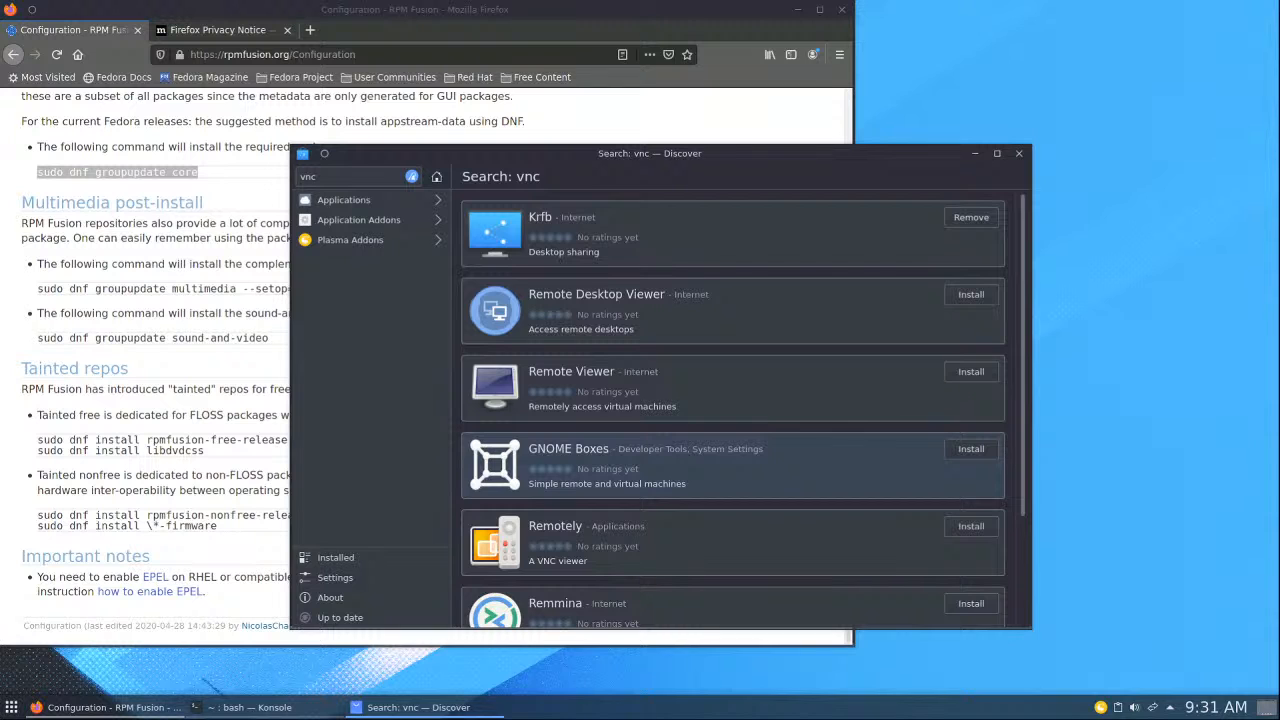
left_click(590, 240)
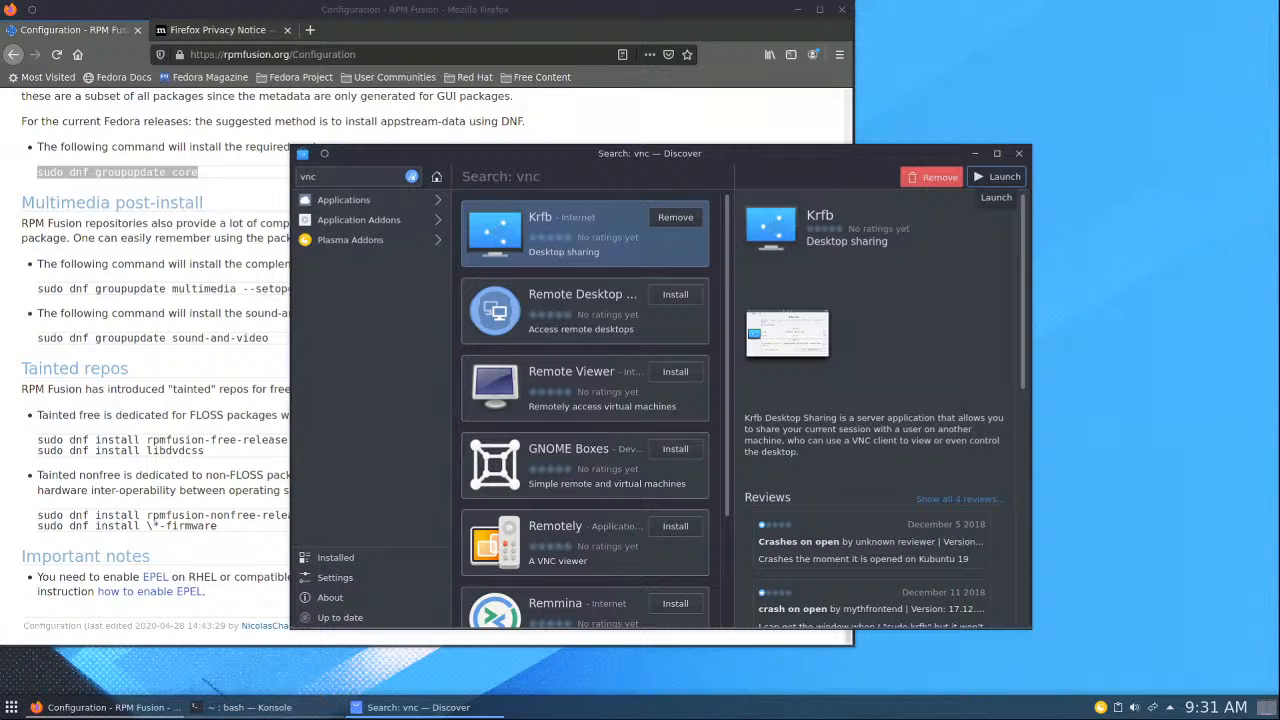
left_click(997, 177)
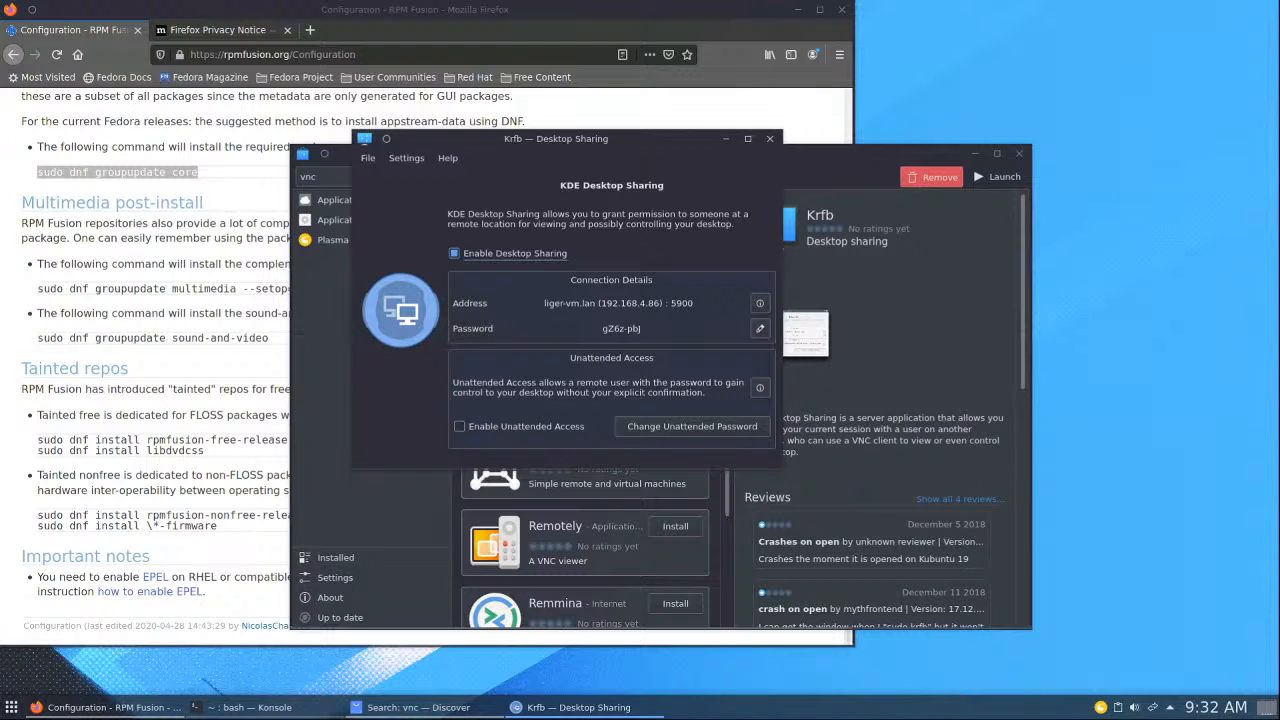
left_click(560, 10)
key("ctrl+l")
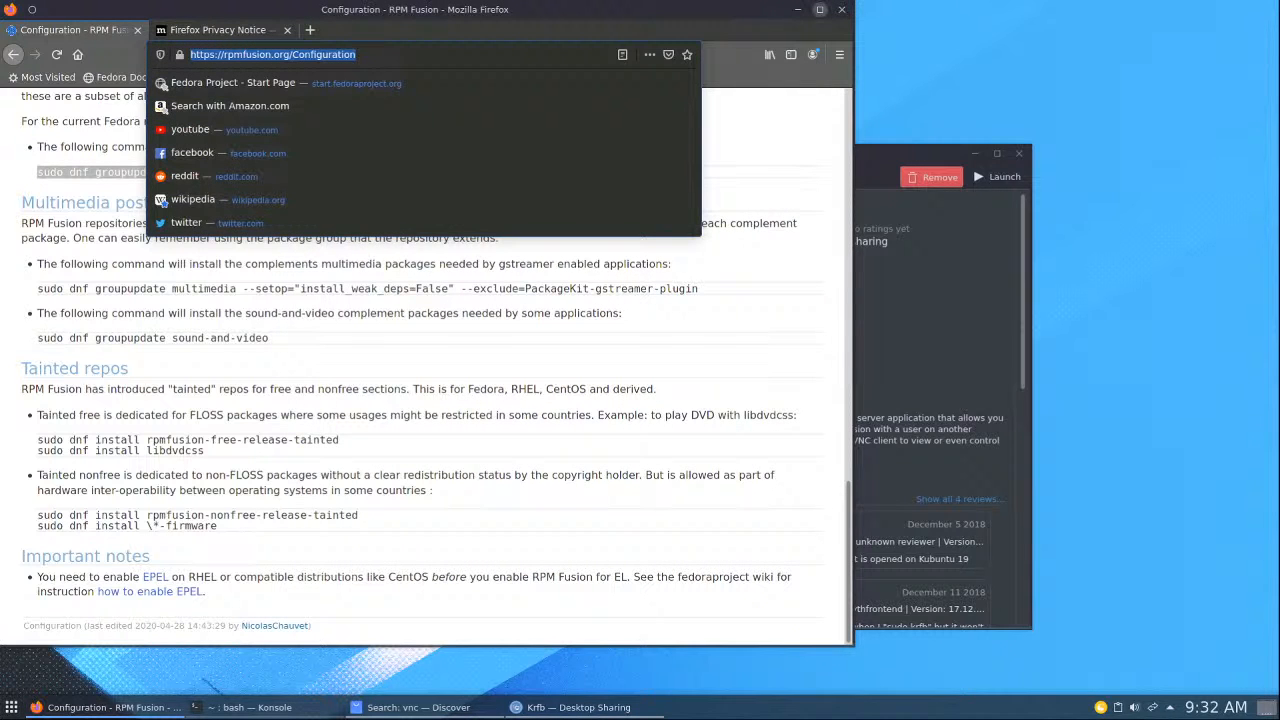
left_click(819, 9)
type("pi")
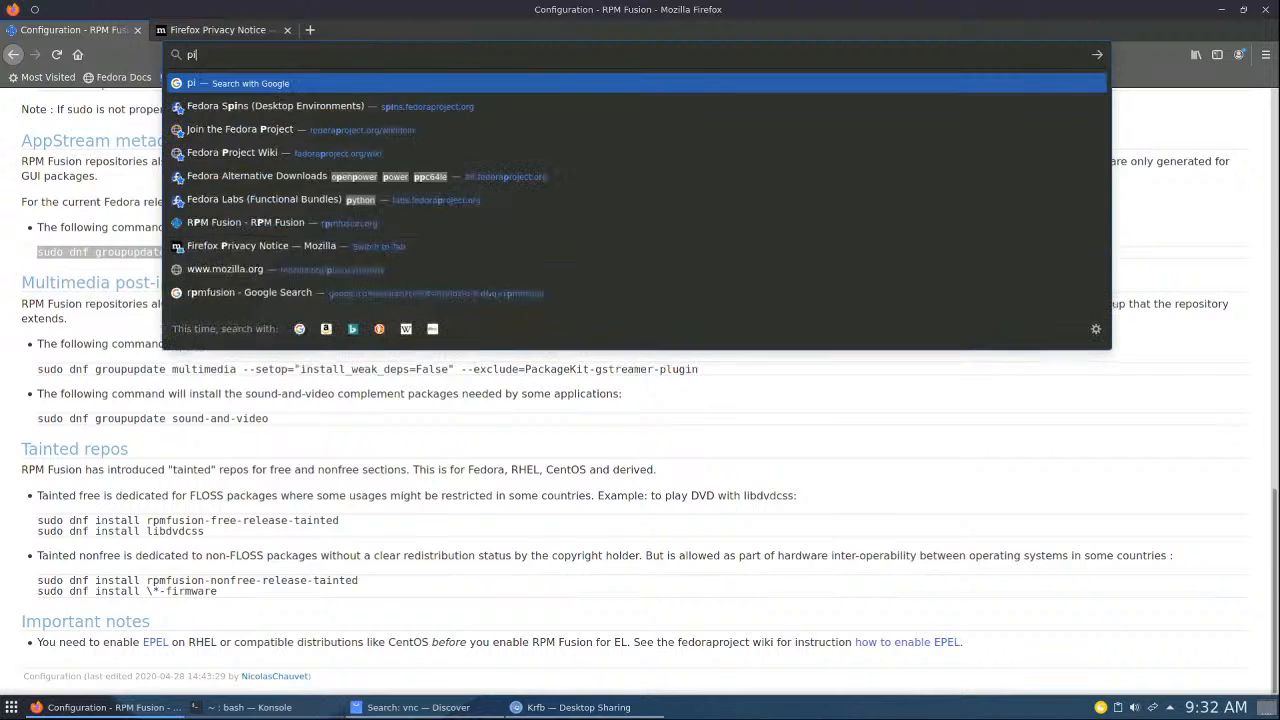
type("-hole.lan")
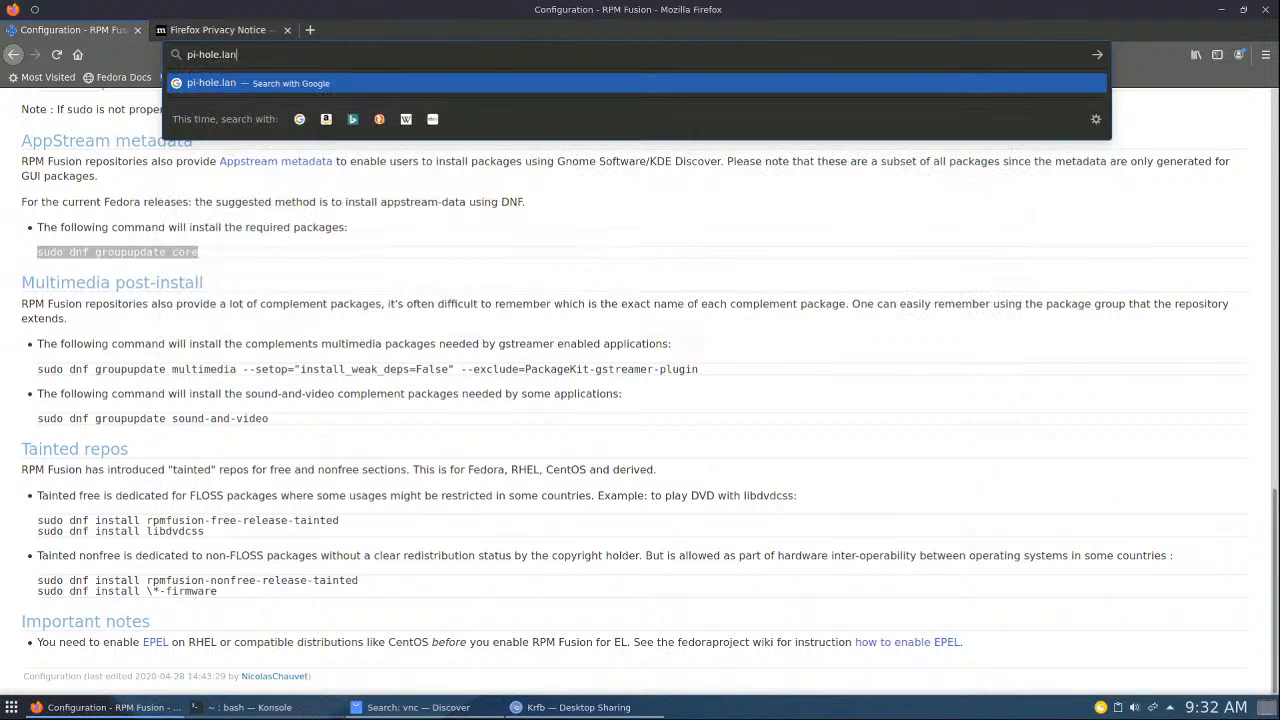
key("Return")
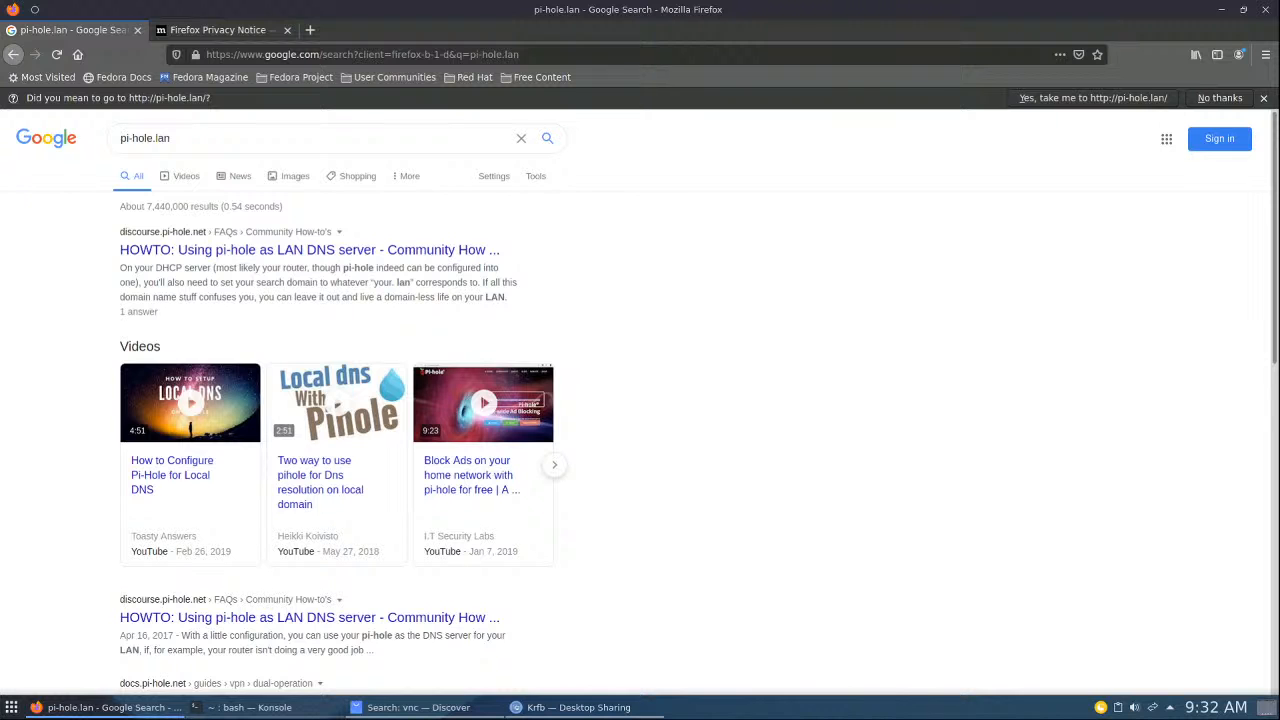
left_click(1093, 98)
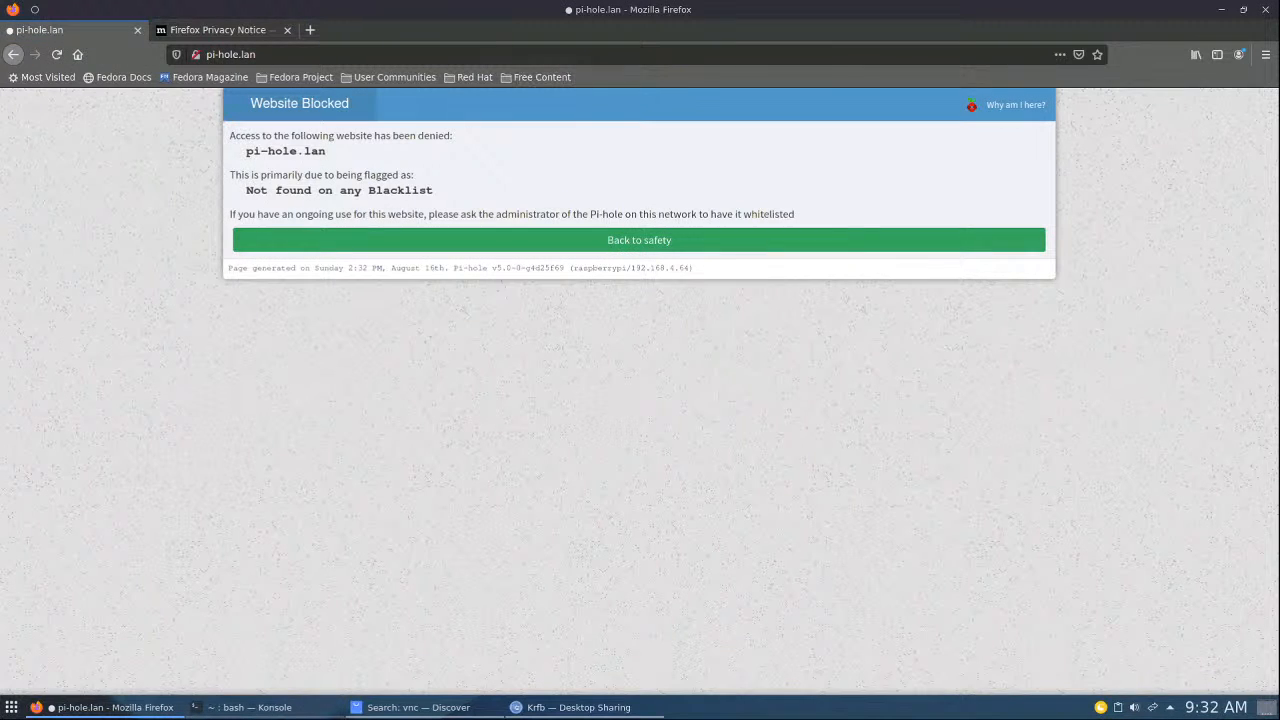
Step: Change the address to pi-hole.lan/admin to load the Pi-hole Admin Console dashboard
key("ctrl+l")
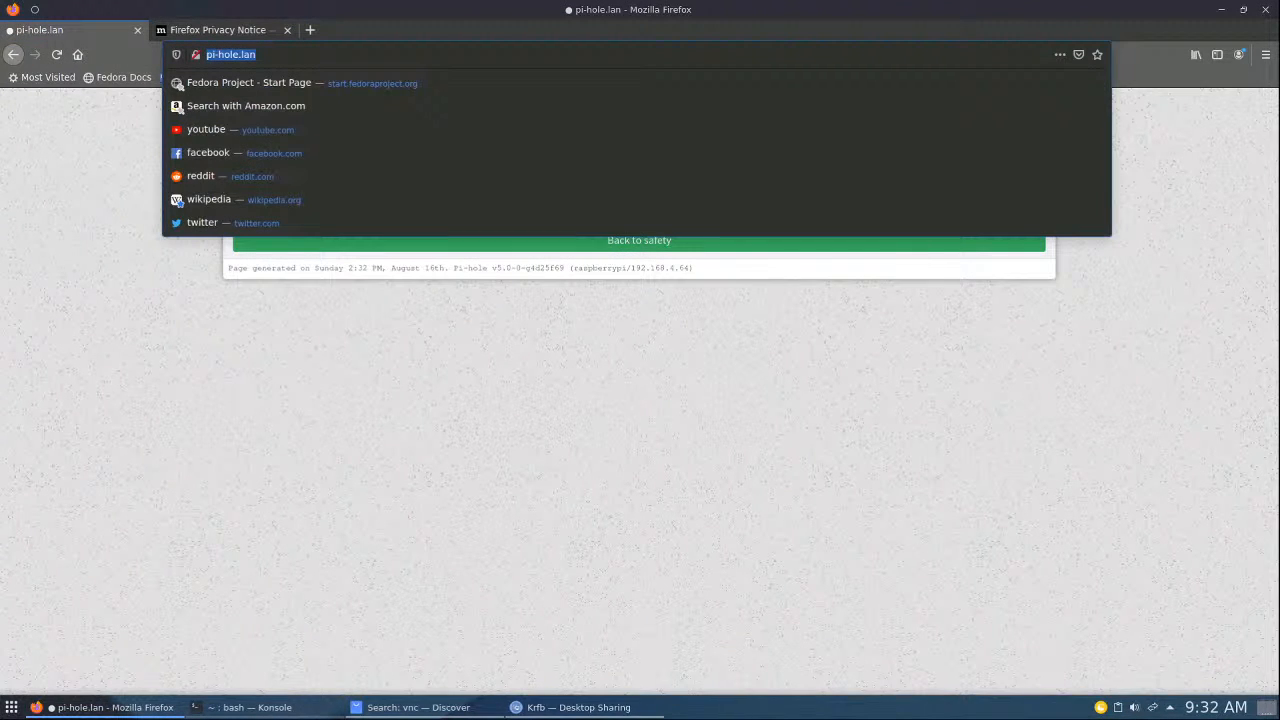
key("End")
type("/")
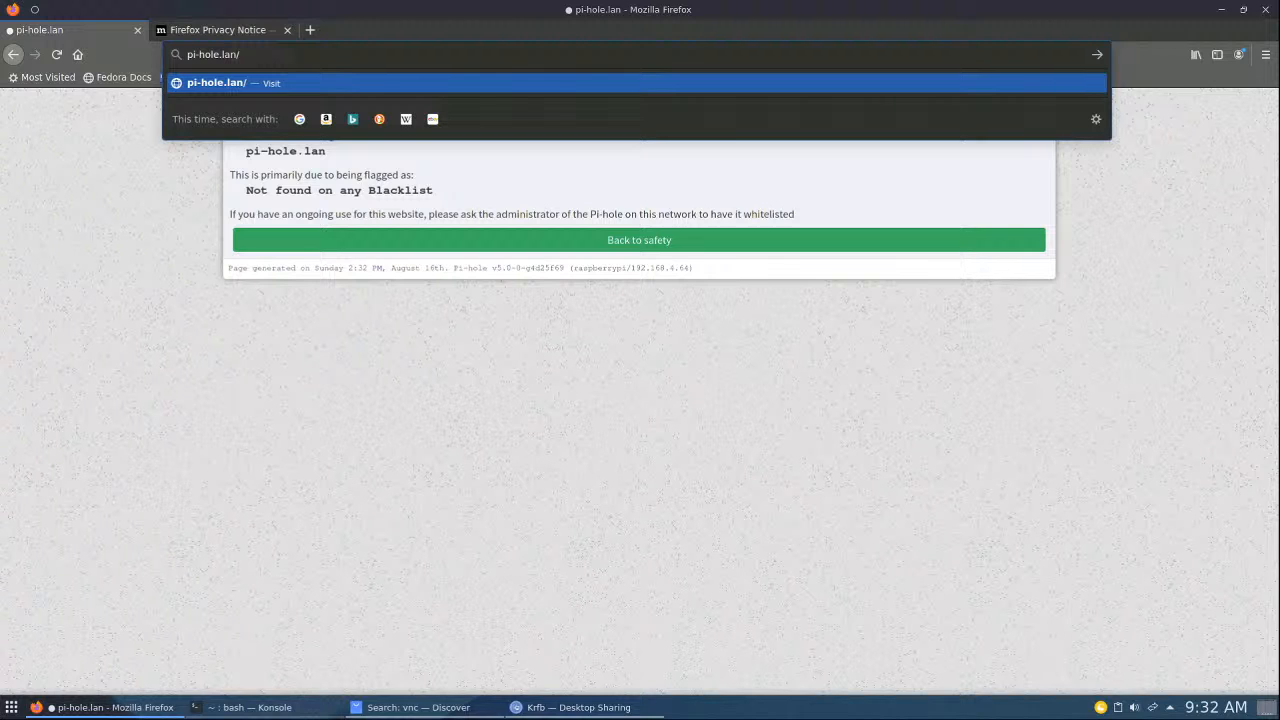
type("admin")
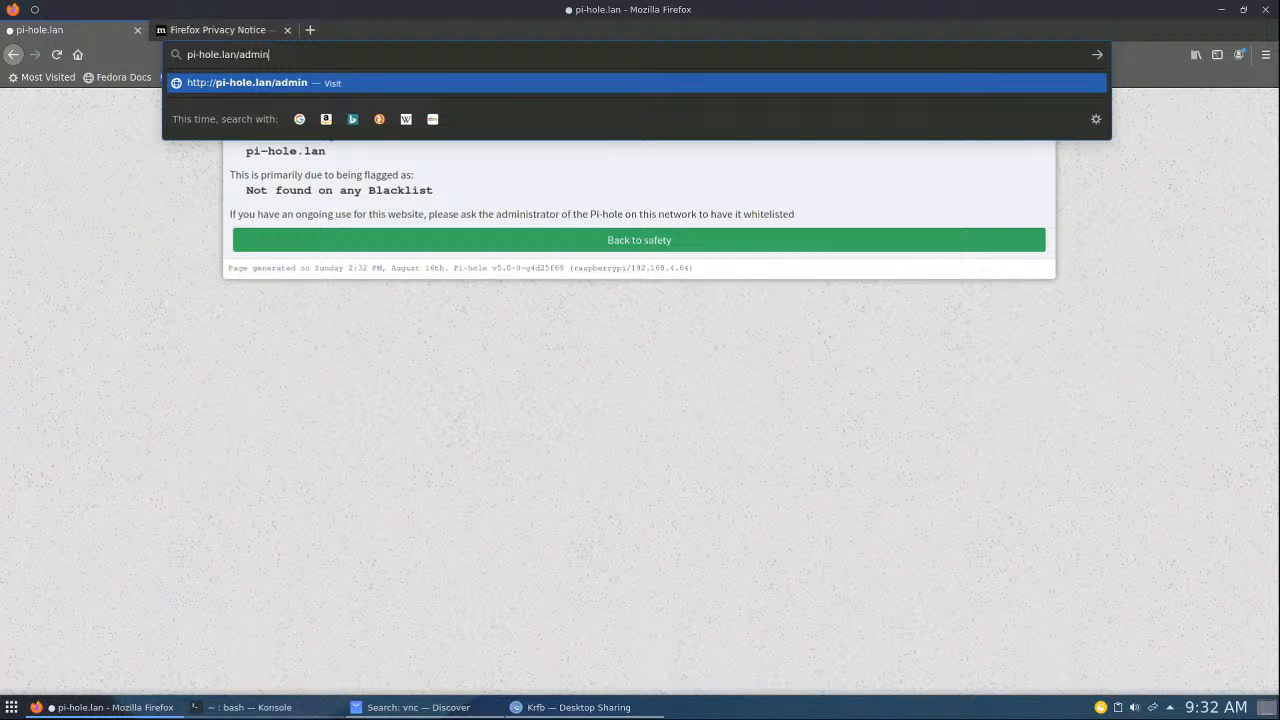
key("Return")
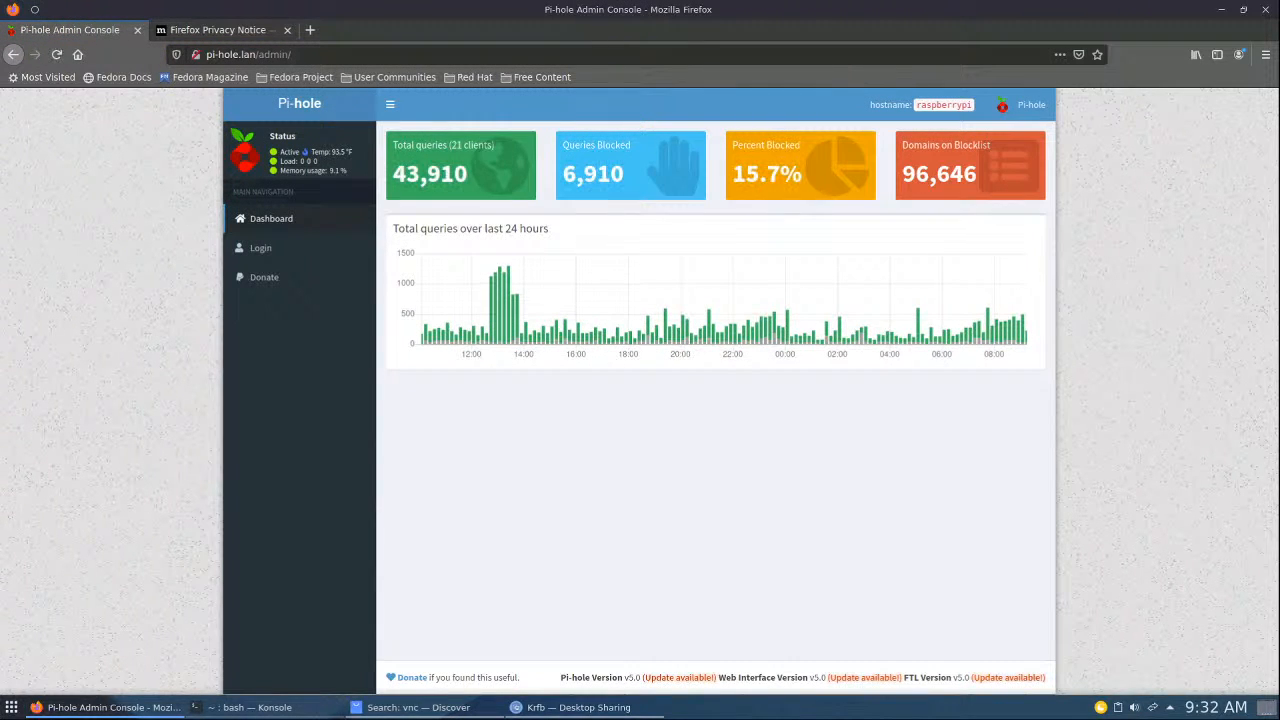
Step: On the Pi-hole login page, paste the copied password and log in; after 'Wrong password!', bring up the field's paste menu again
left_click(260, 248)
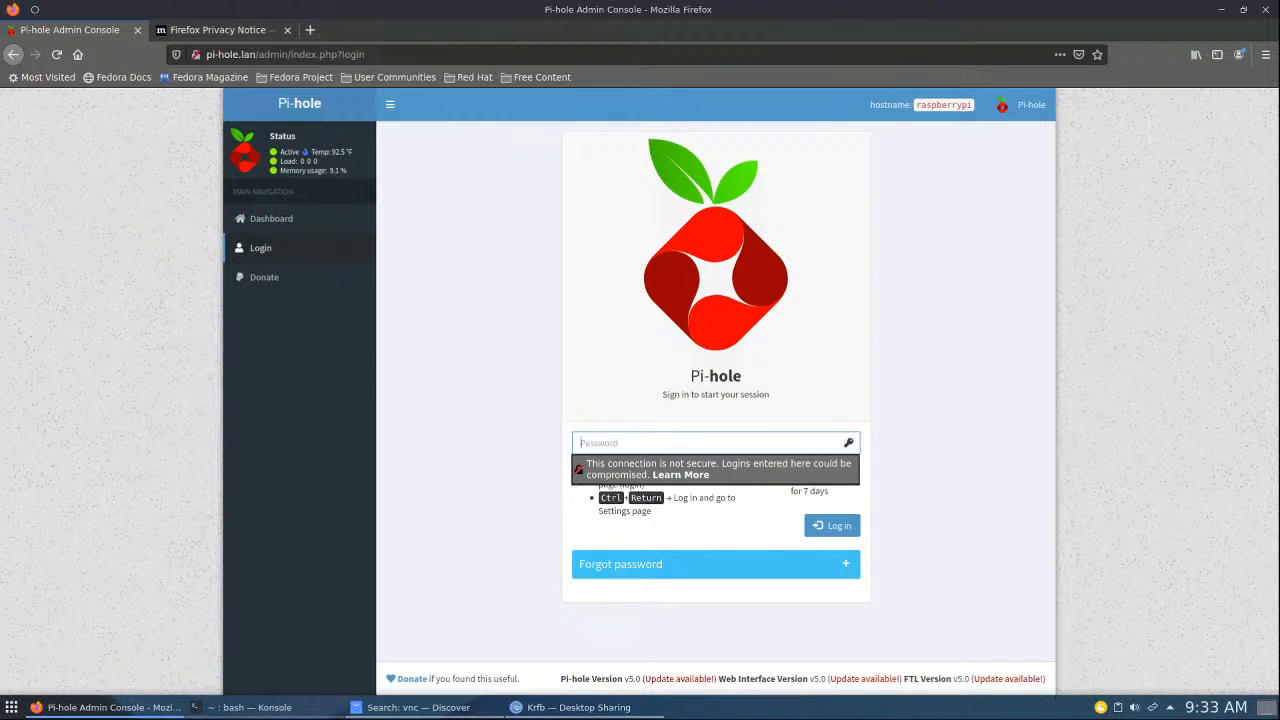
right_click(656, 441)
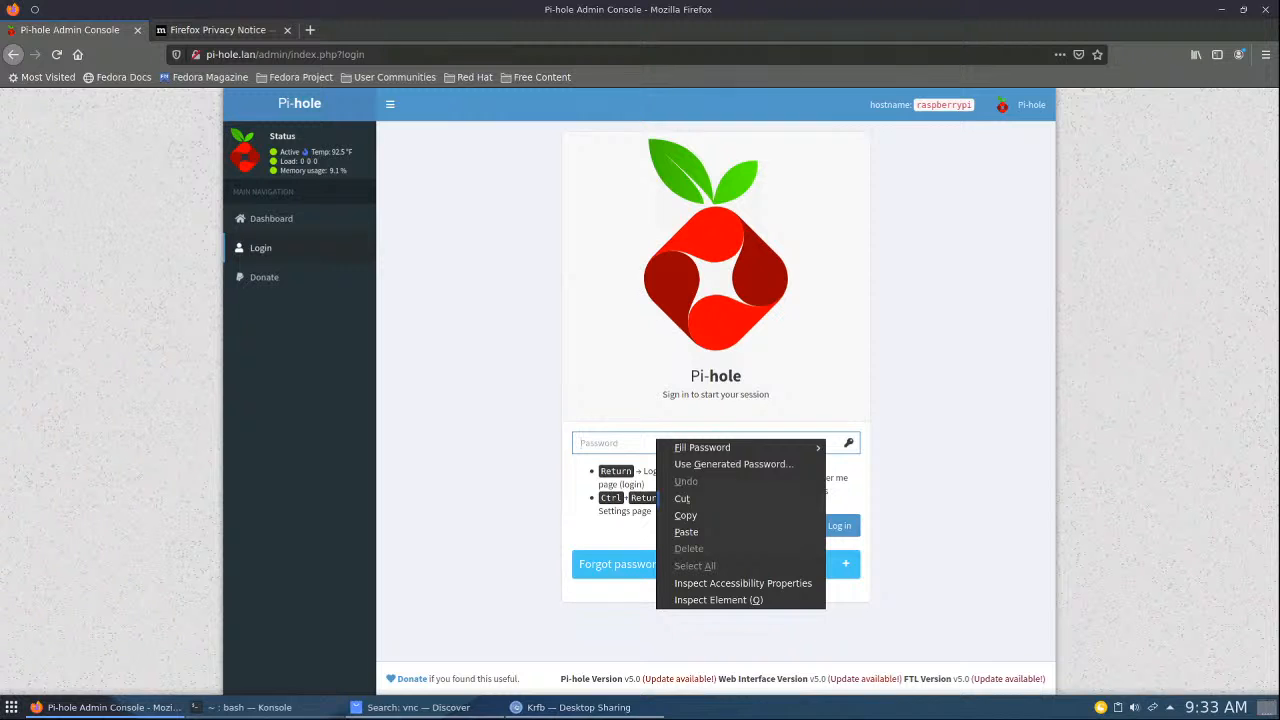
left_click(686, 532)
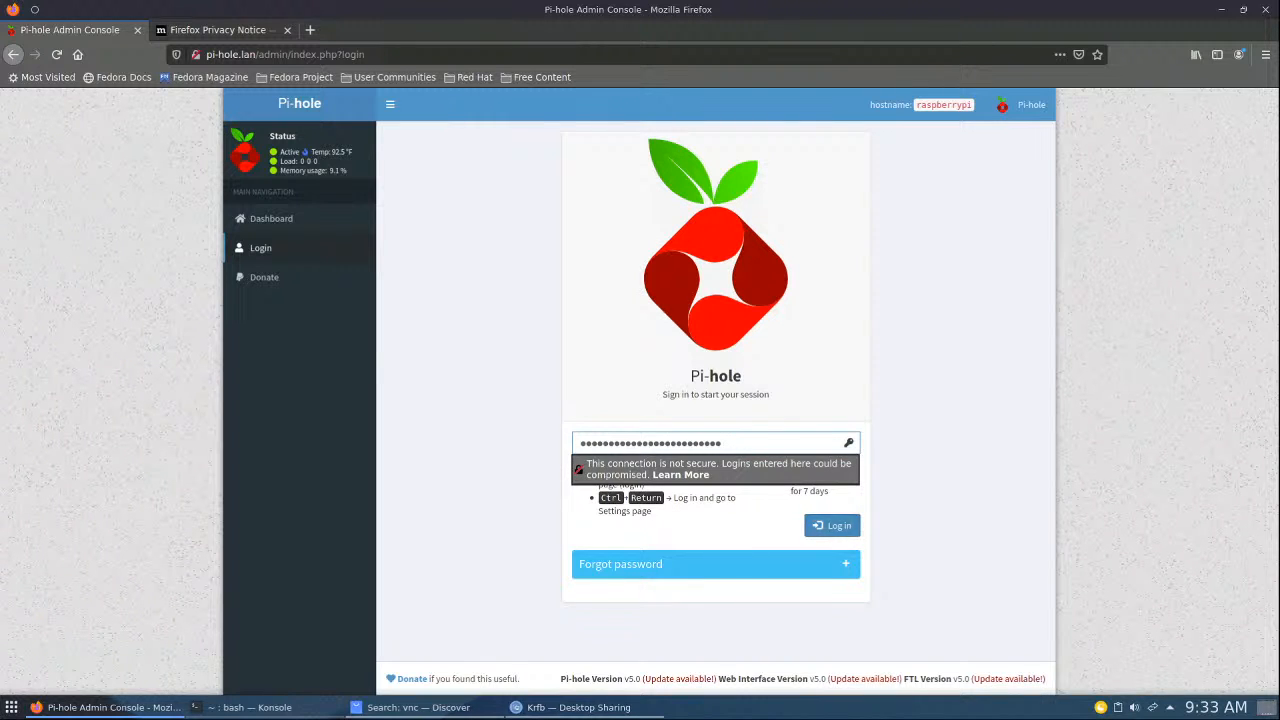
left_click(832, 525)
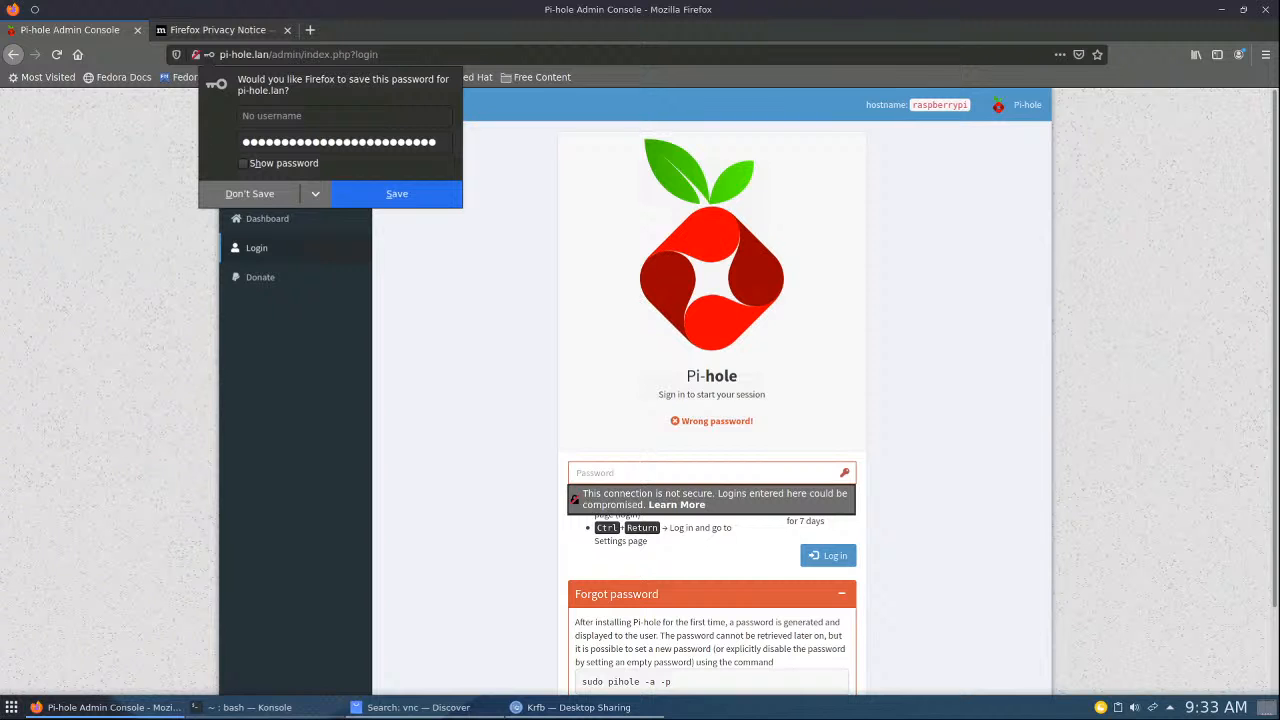
right_click(749, 471)
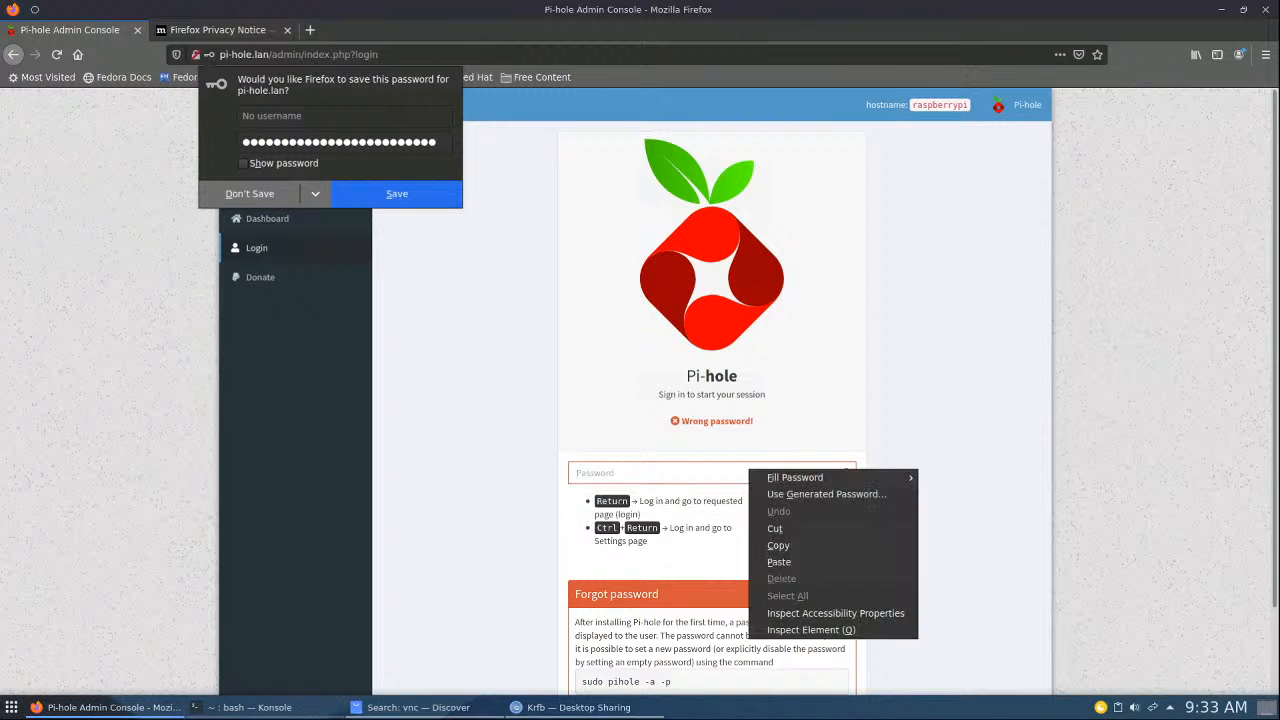
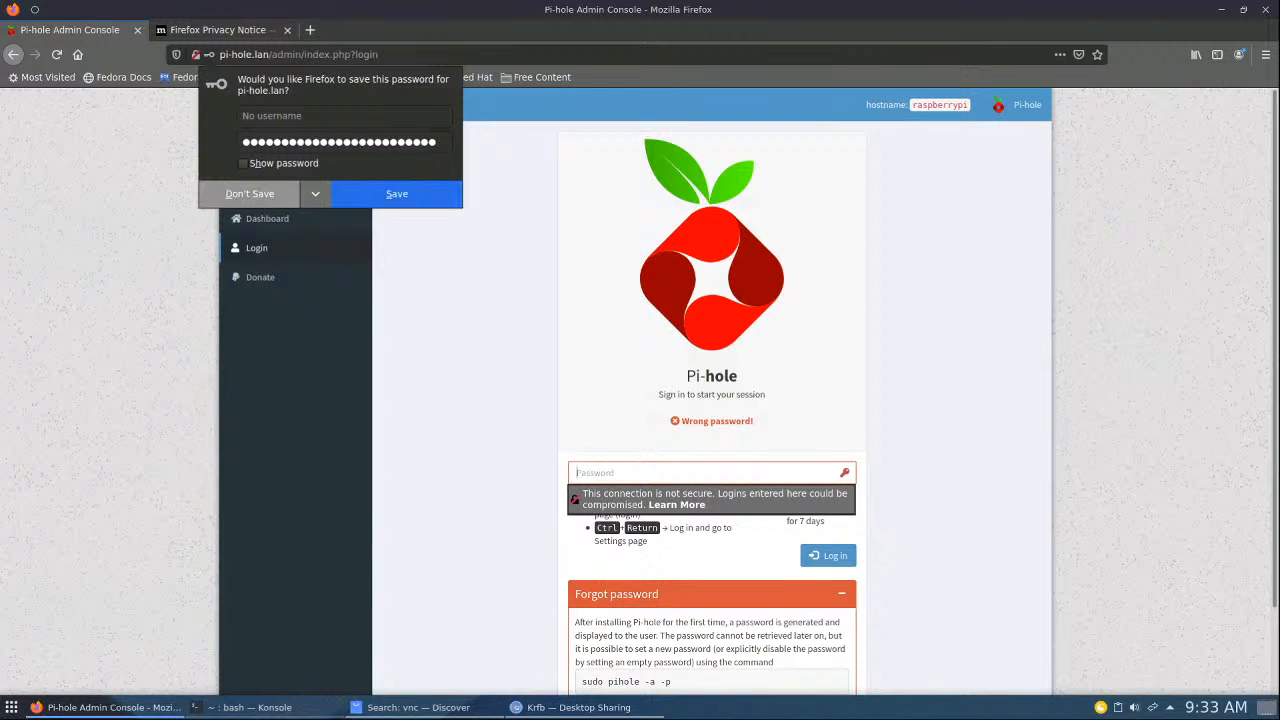
Step: Log in to the Pi-hole admin console with the password without saving it, then go to Local DNS Records
left_click(250, 194)
key("Escape")
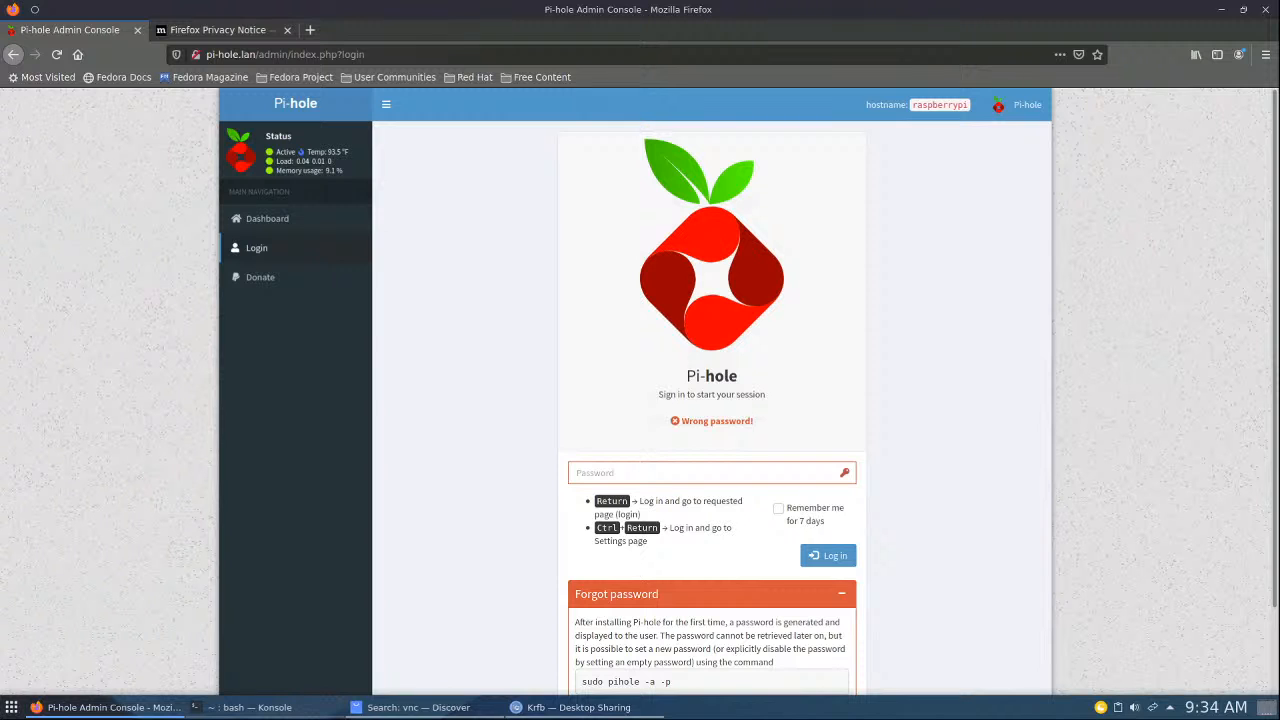
left_click(700, 473)
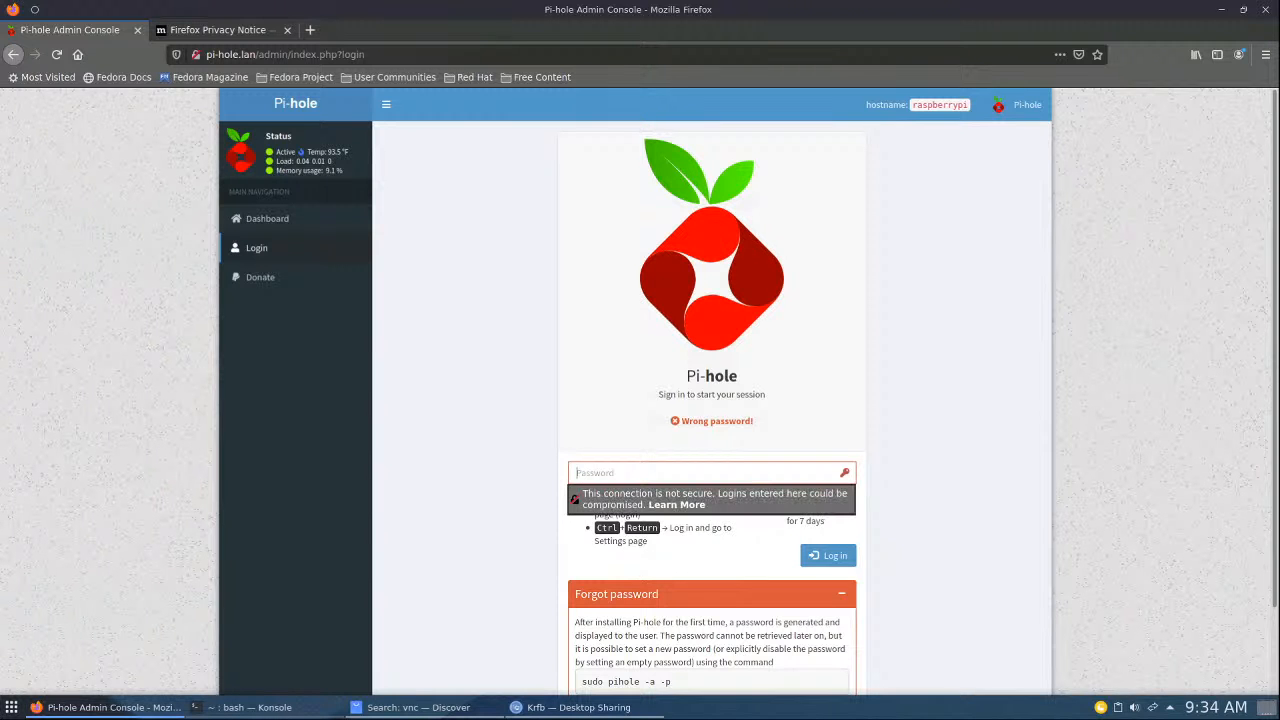
type("p•••••••")
key("Return")
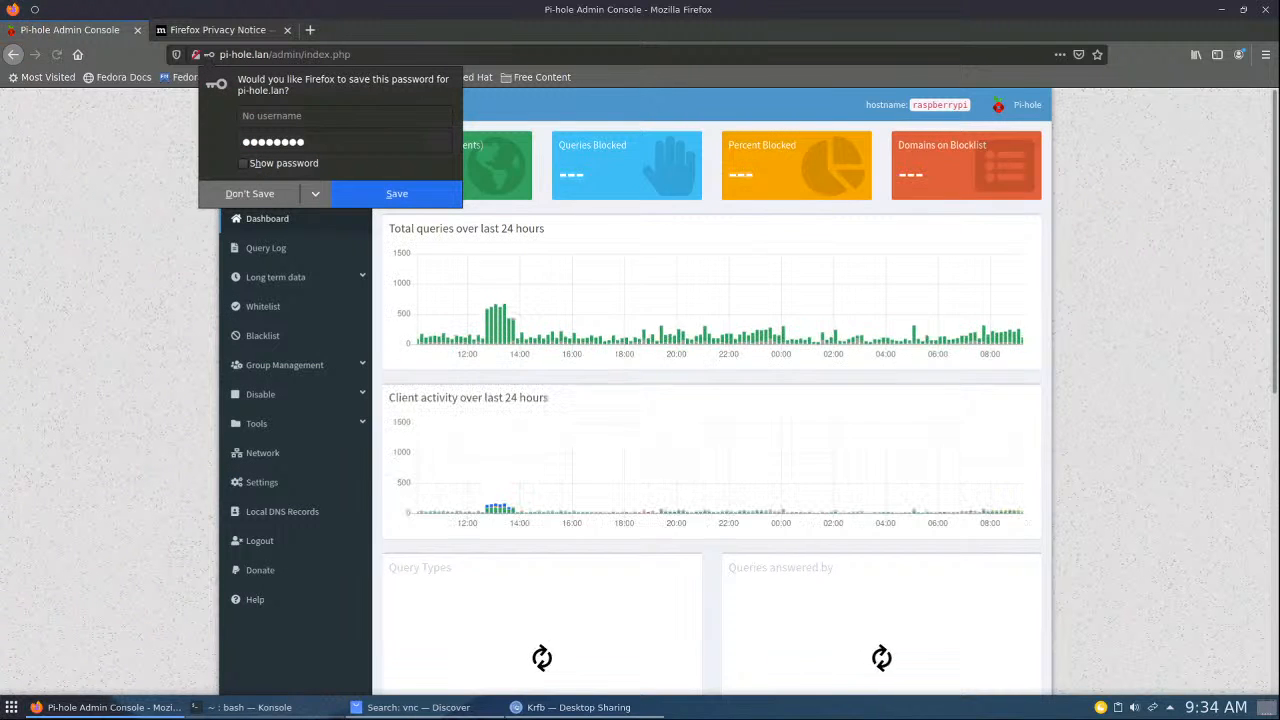
left_click(250, 194)
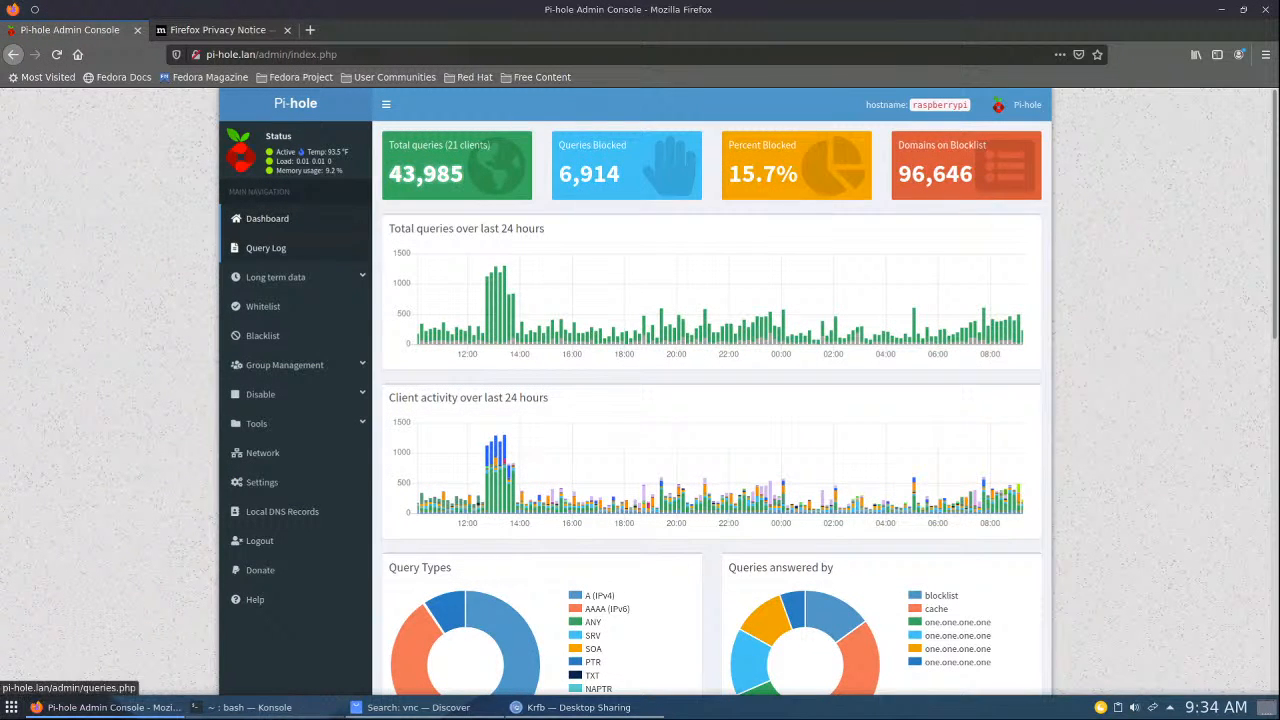
left_click(280, 511)
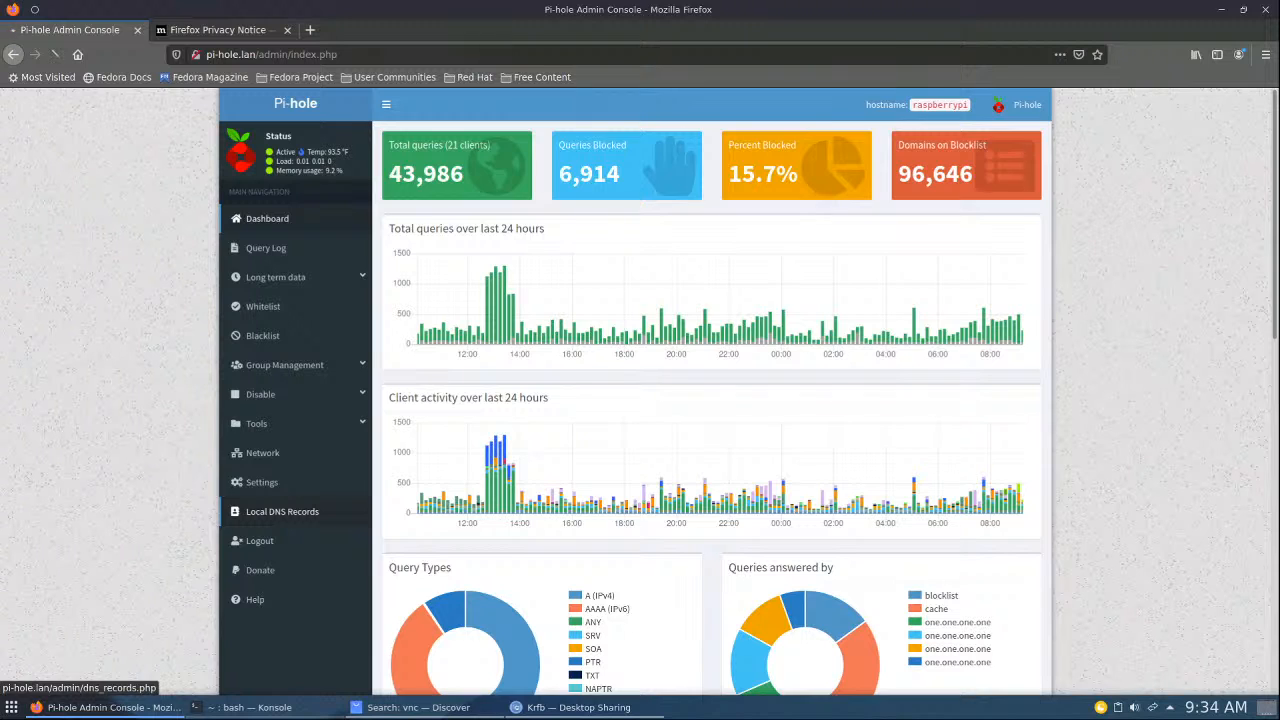
Step: Add a local DNS record liger-vm.lan → 192.168.4.86, checking the IP in Krfb
left_click(530, 280)
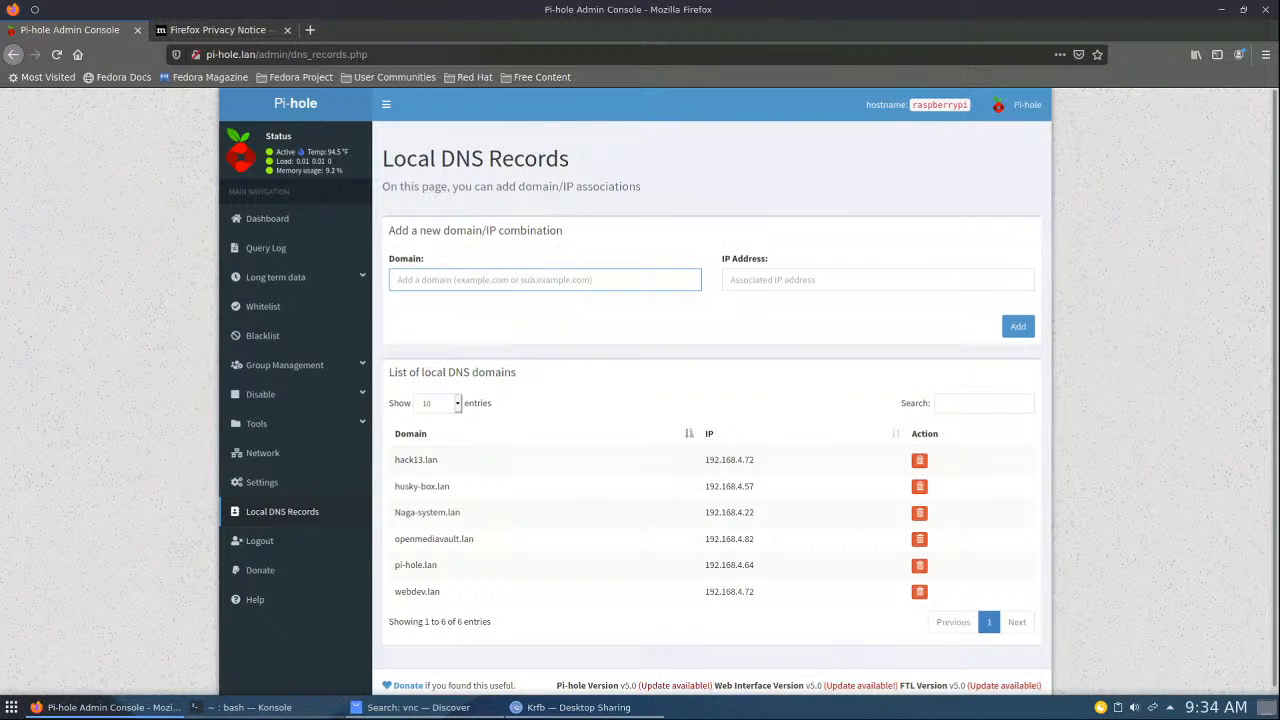
left_click(579, 707)
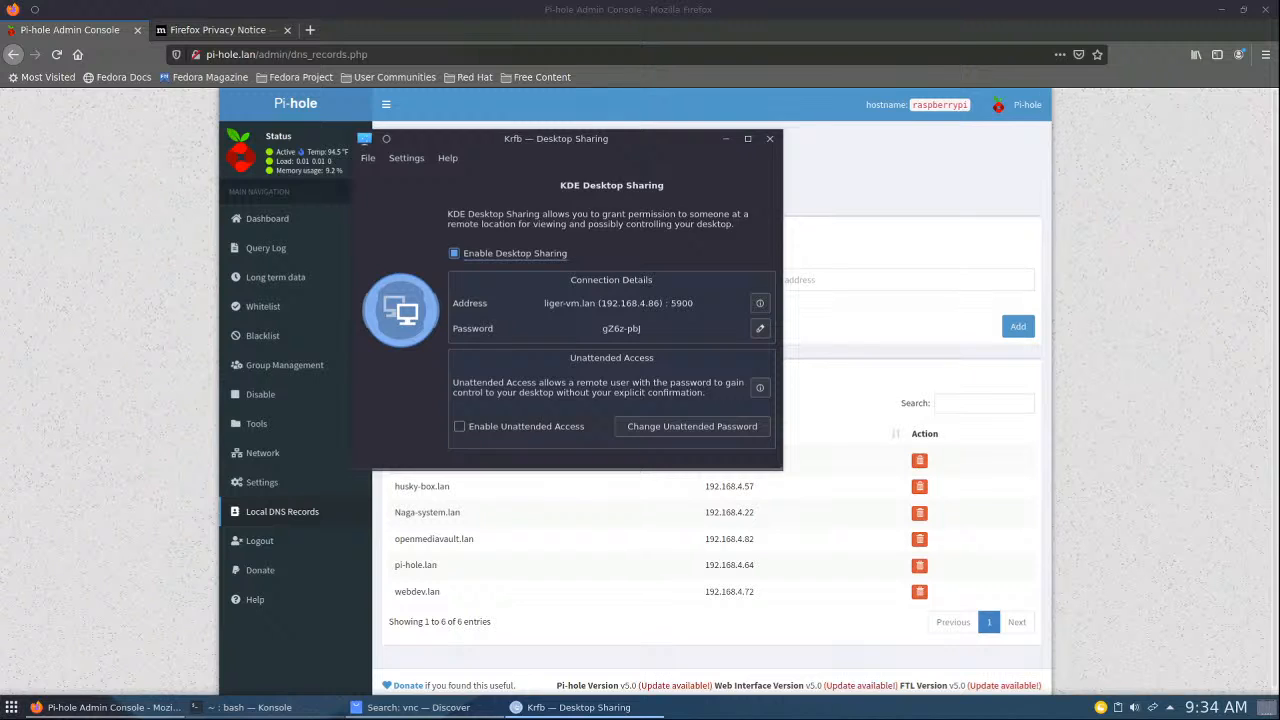
left_click(579, 707)
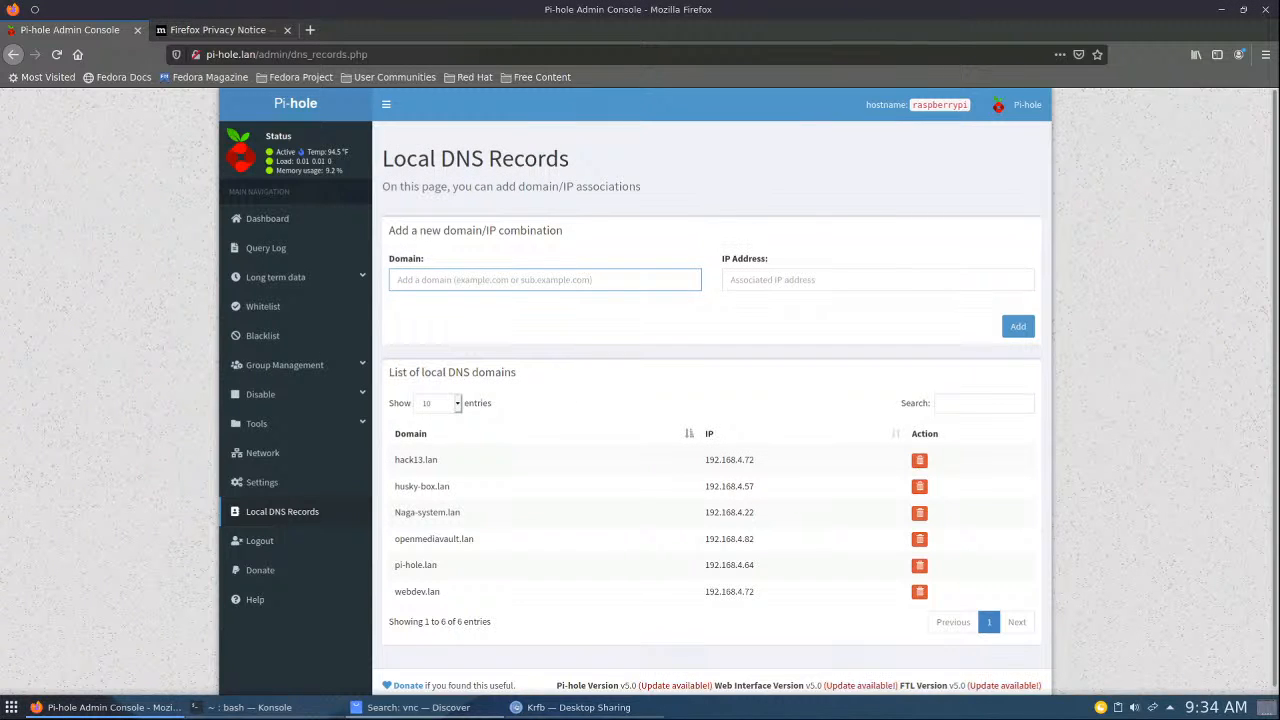
type("liger-vm.lan")
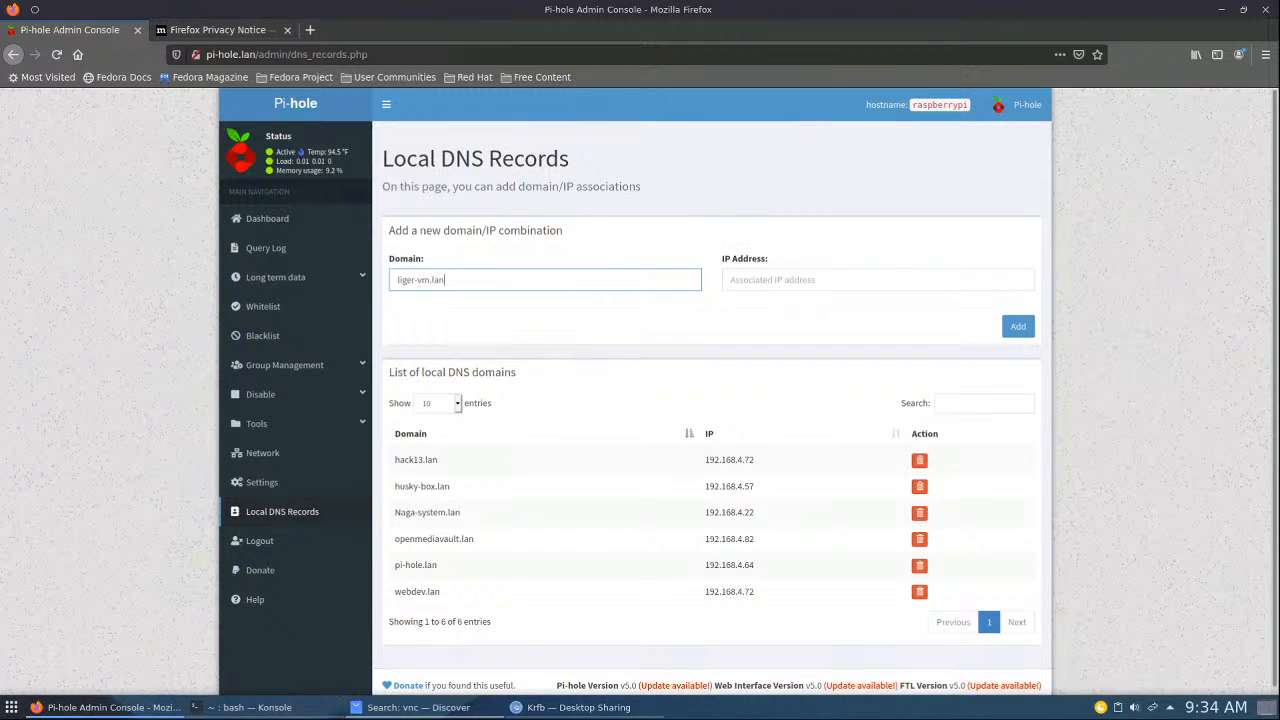
key("Tab")
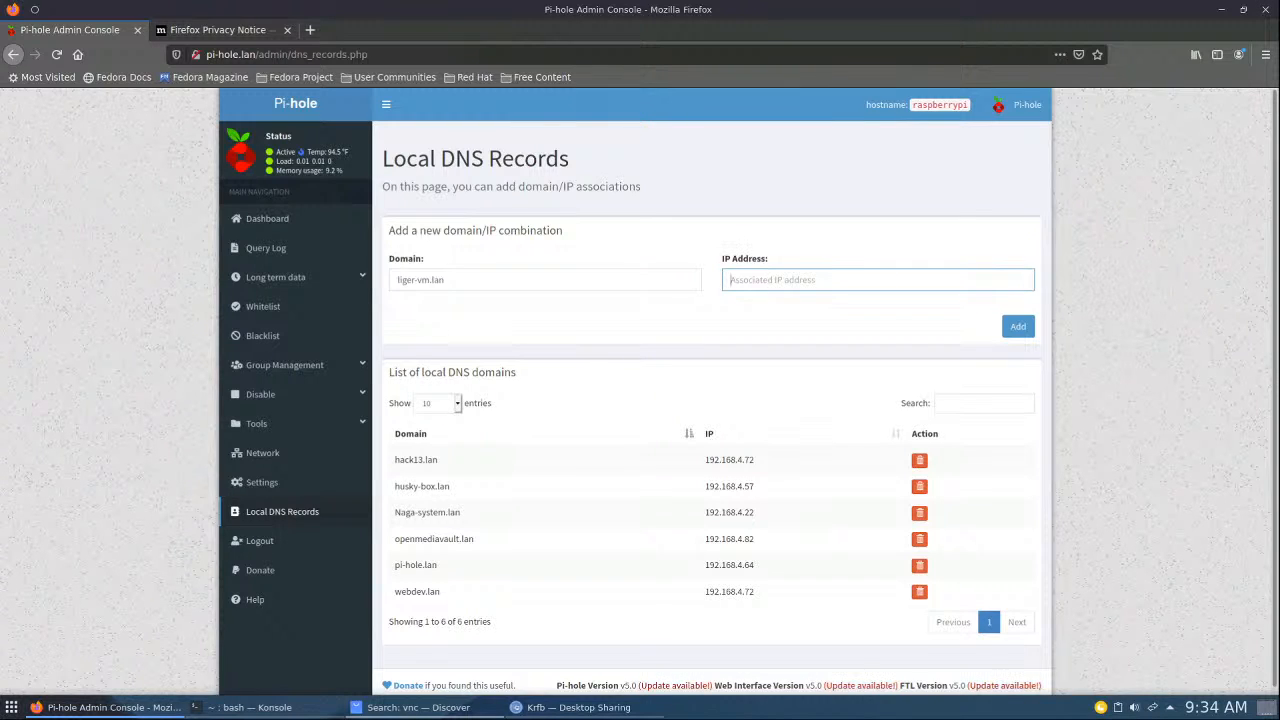
key("alt+Tab")
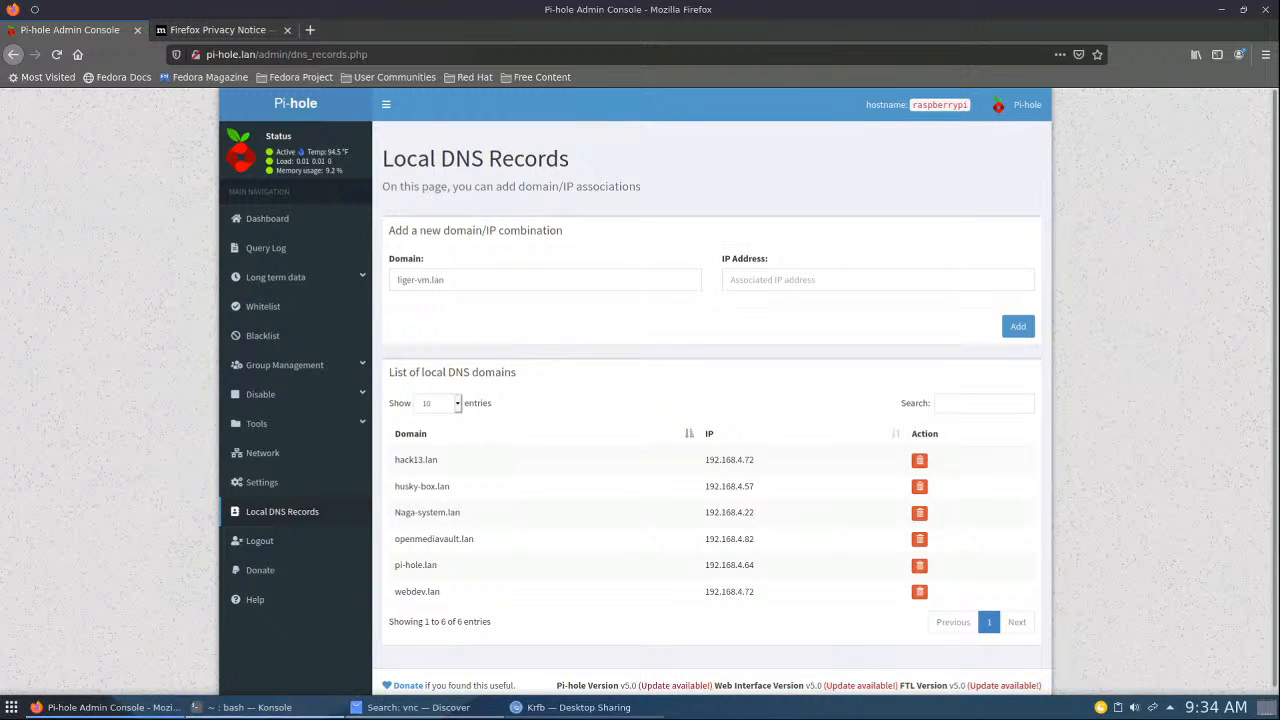
left_click(517, 707)
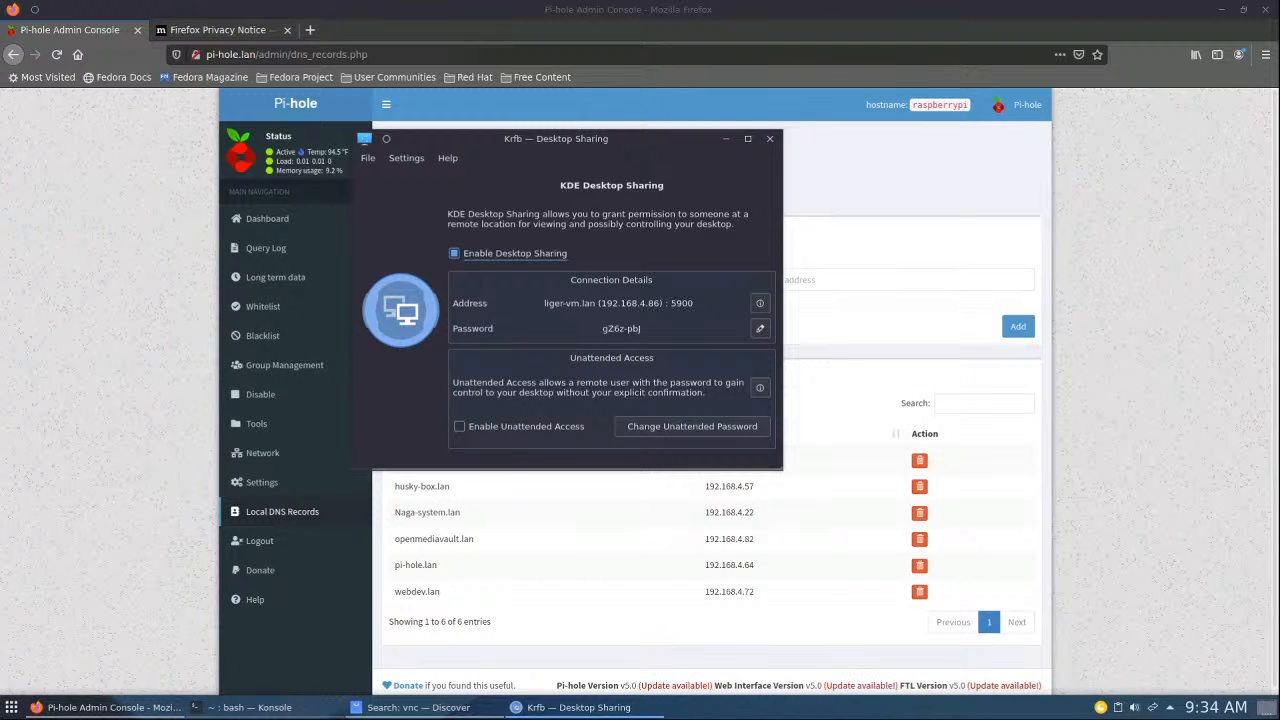
key("alt+Tab")
left_click(877, 280)
type("1")
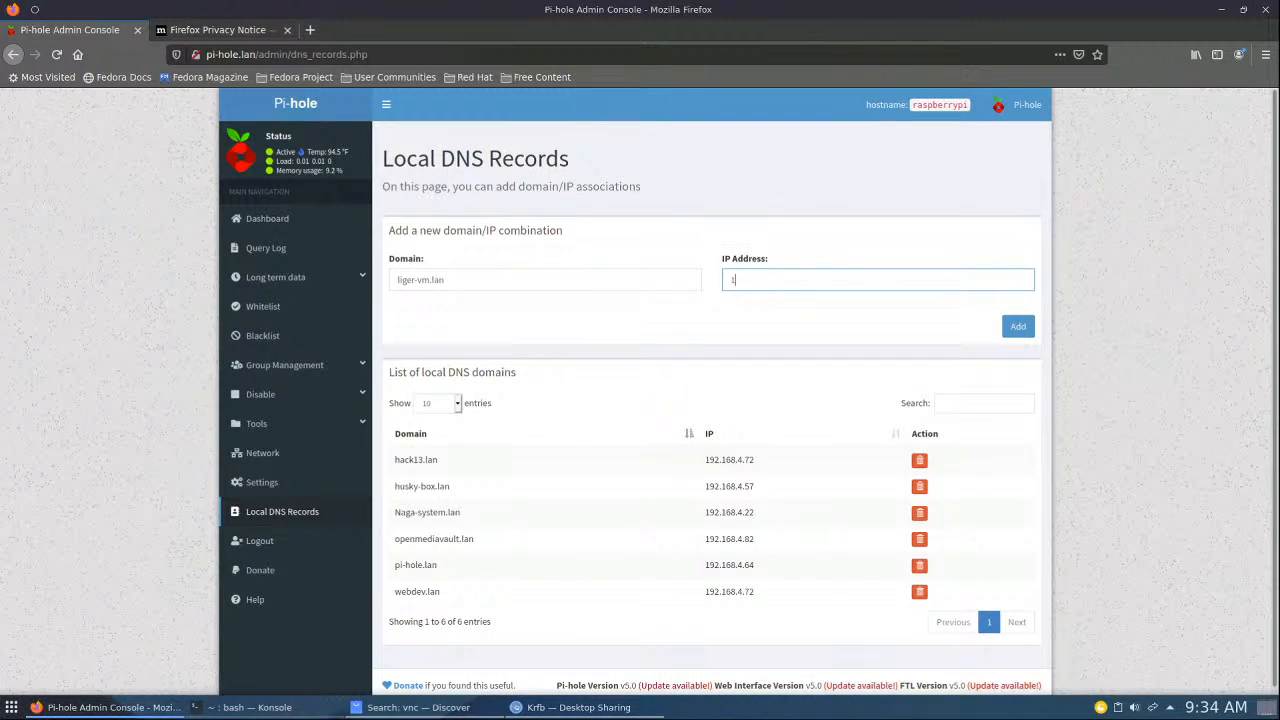
type("92.168.4.86")
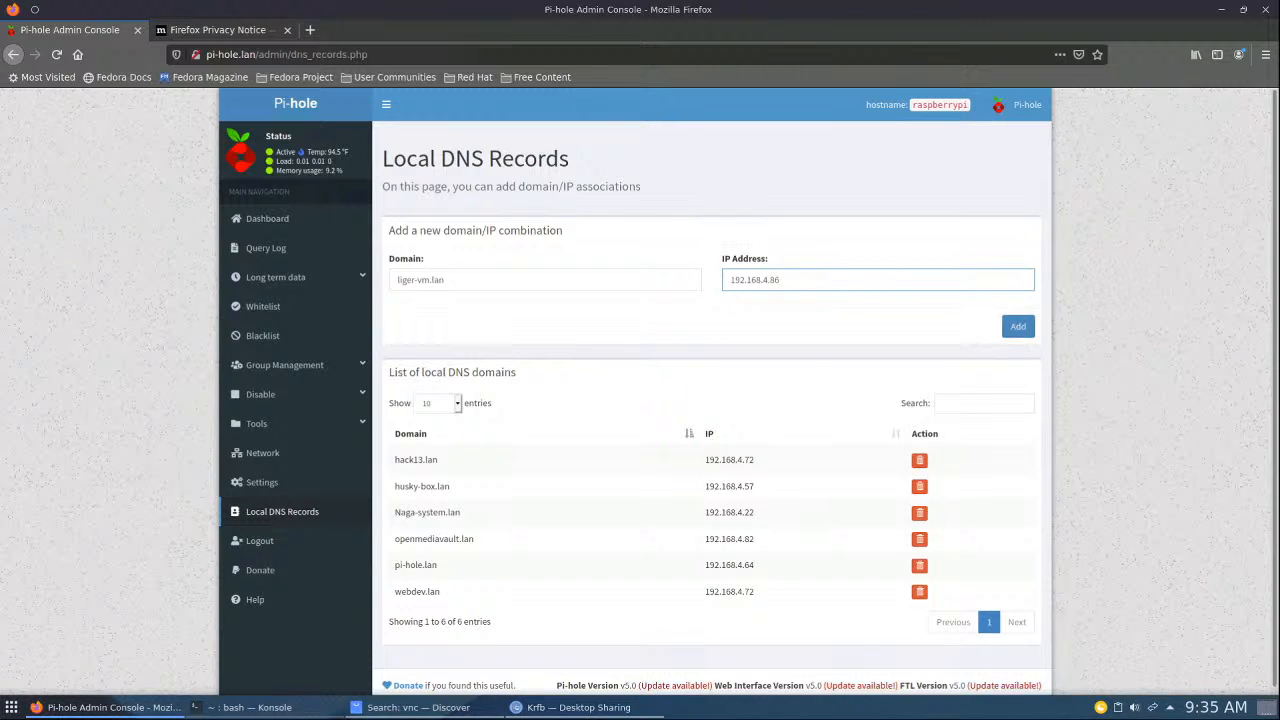
left_click(1018, 326)
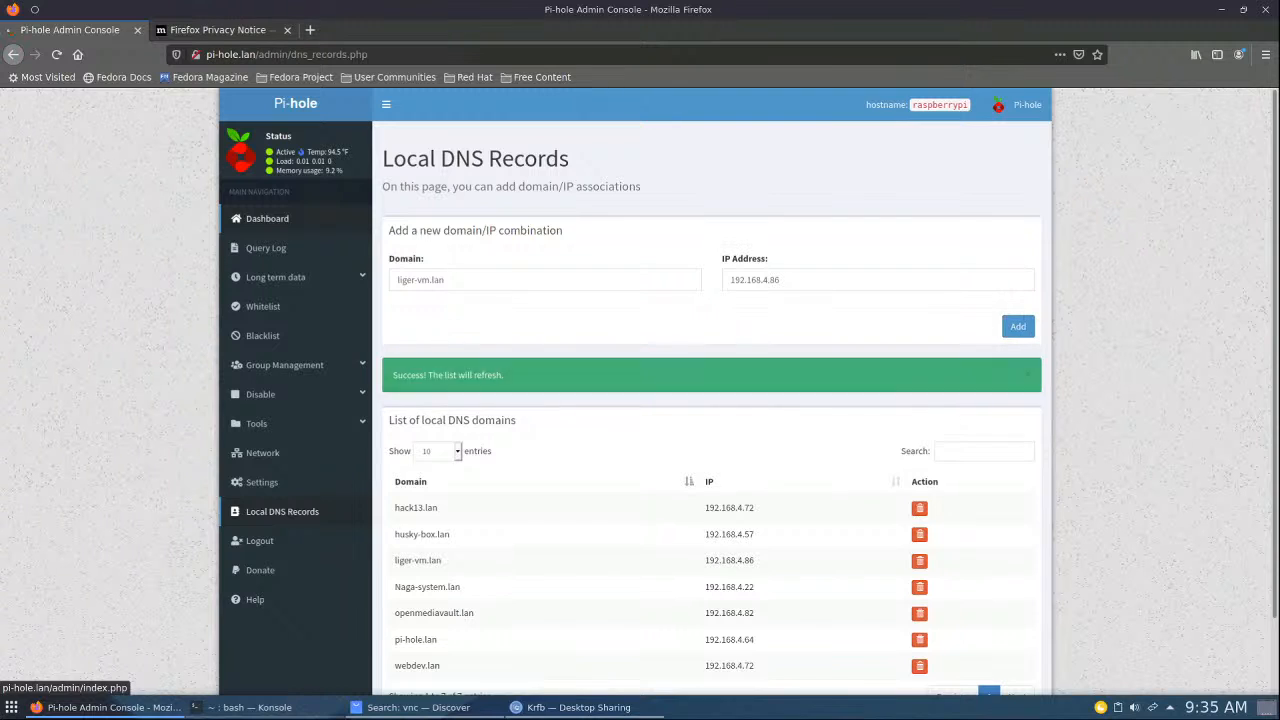
Step: Return to the Pi-hole dashboard, now showing 44,777 total queries and 15.8% blocked
left_click(267, 218)
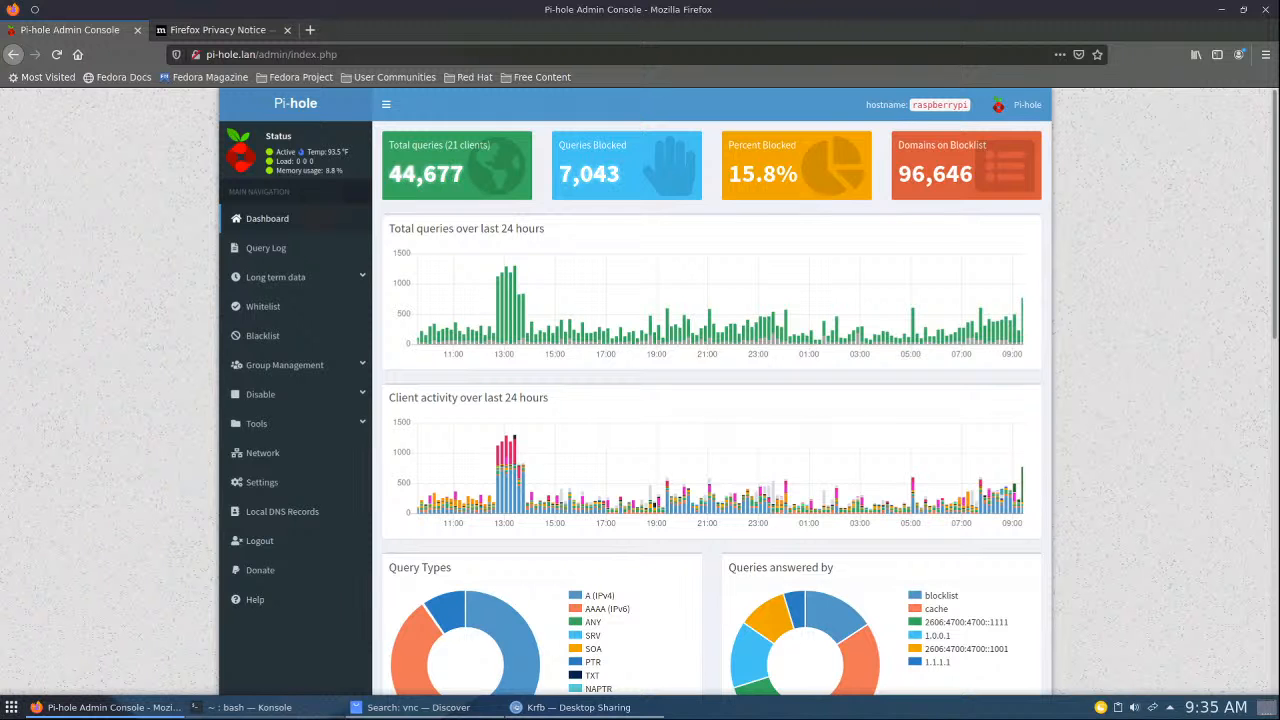
mouse_move(630, 335)
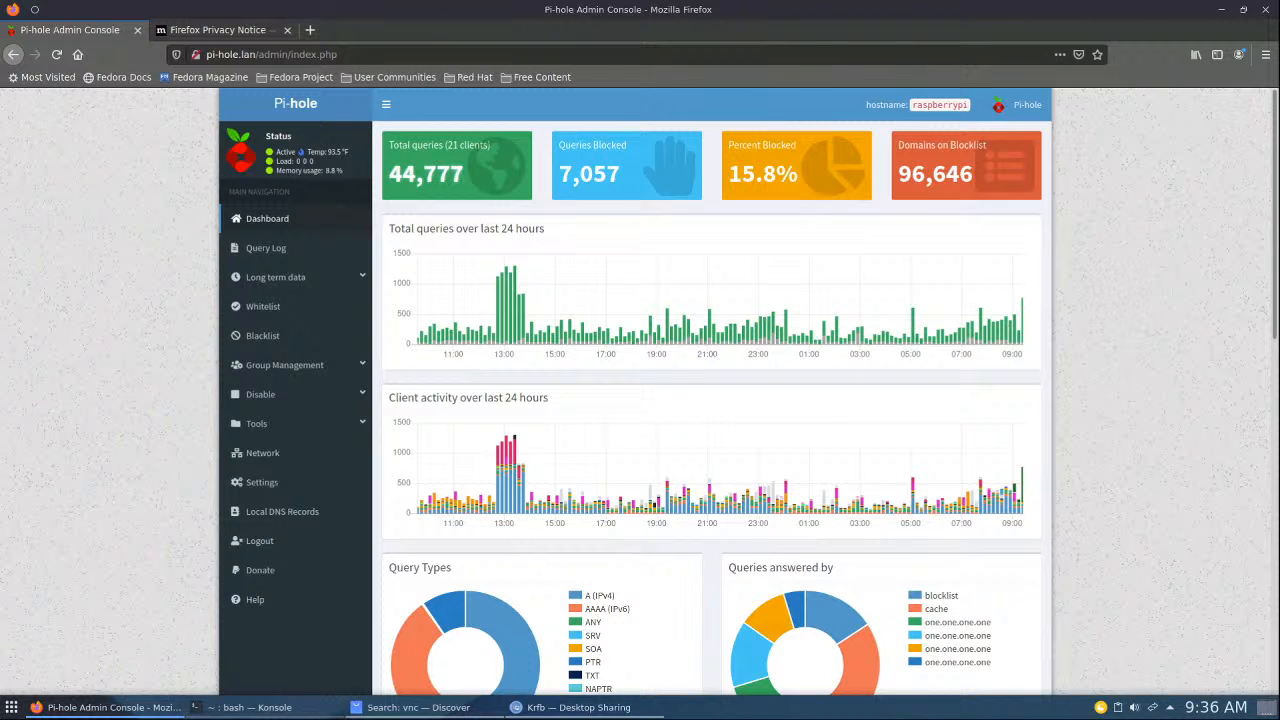
Step: Raise the Krfb Desktop Sharing window showing liger-vm.lan (192.168.4.86) on port 5900
left_click(578, 707)
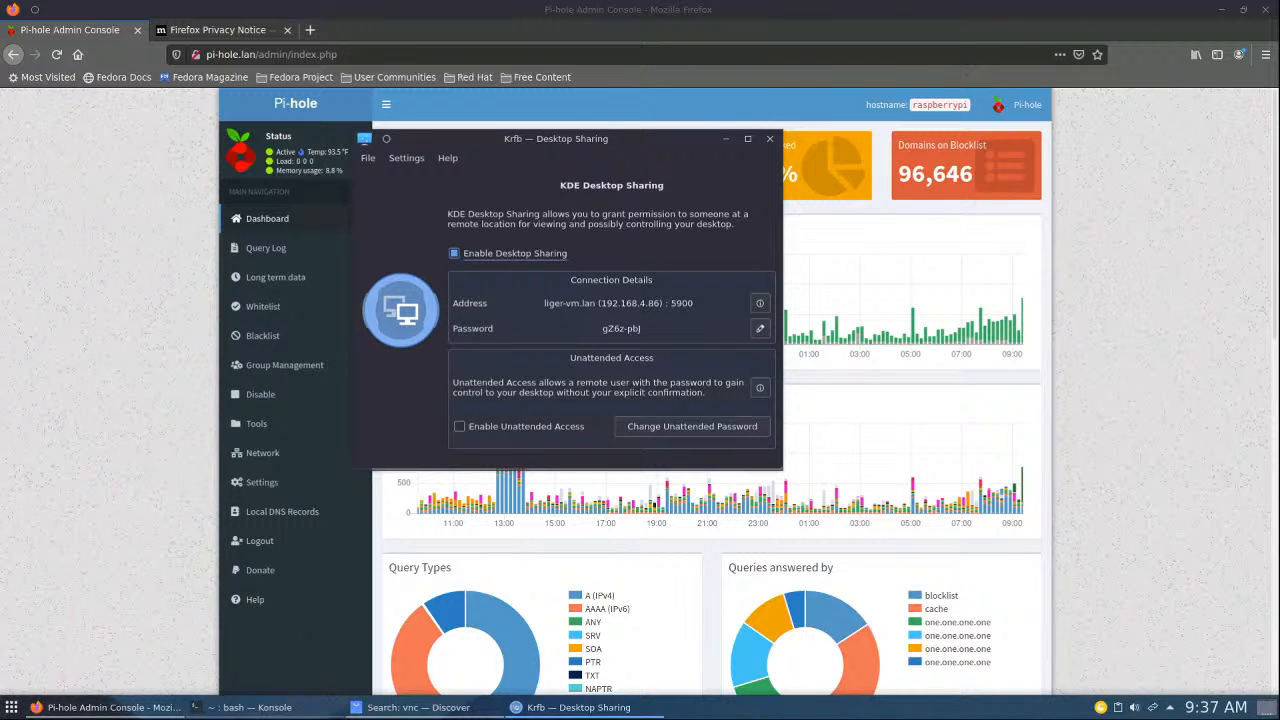
Step: Launch Firewall from a launcher search for 'firew' and authenticate with the admin password
left_click(11, 707)
mouse_move(100, 616)
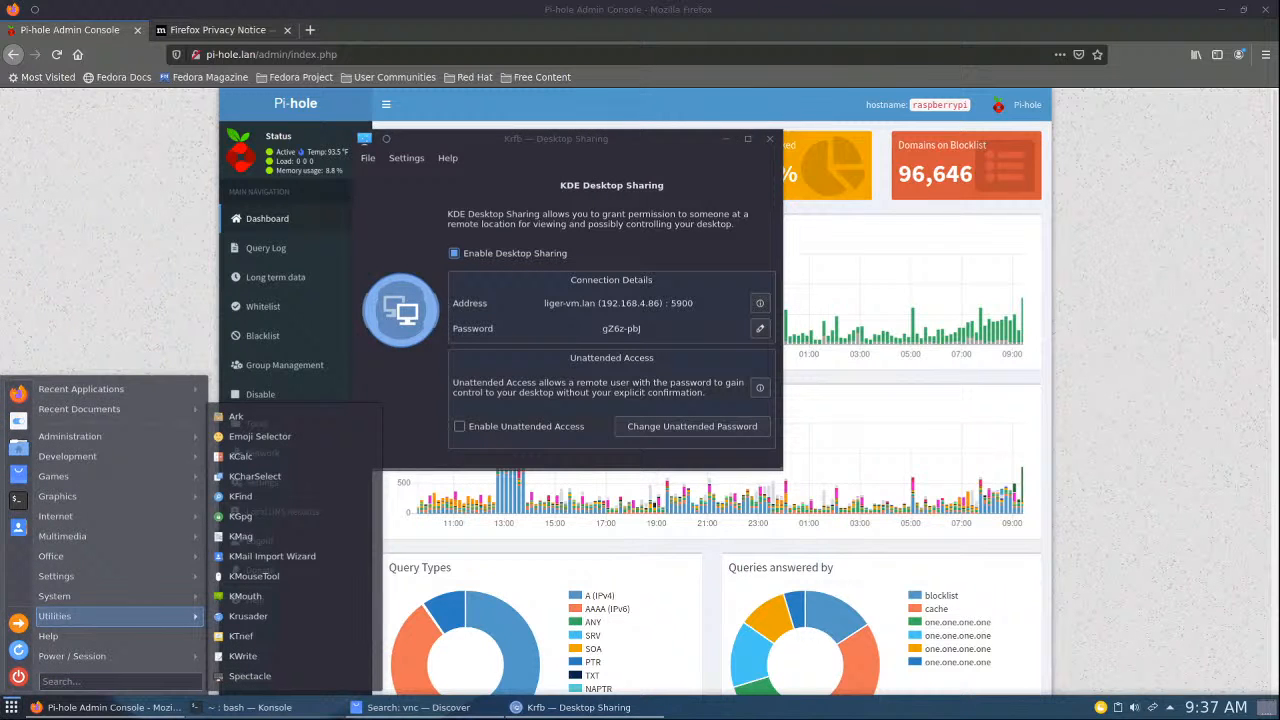
type("firew")
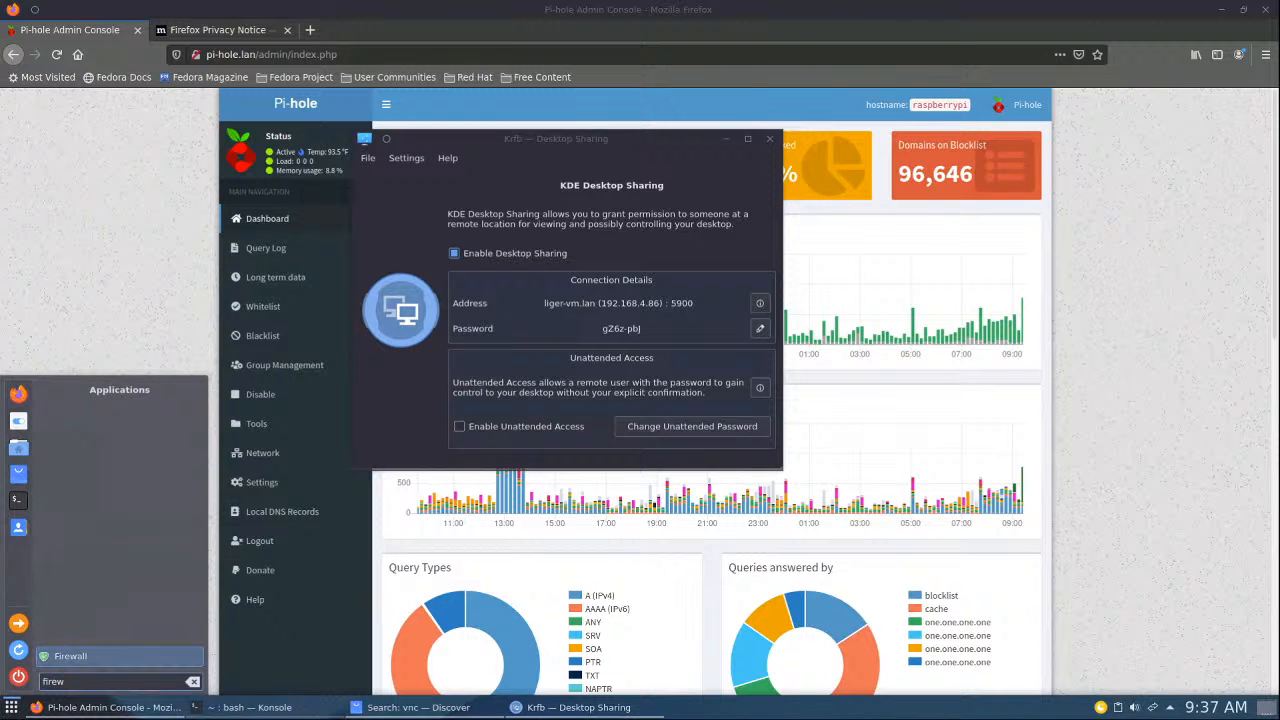
left_click(120, 657)
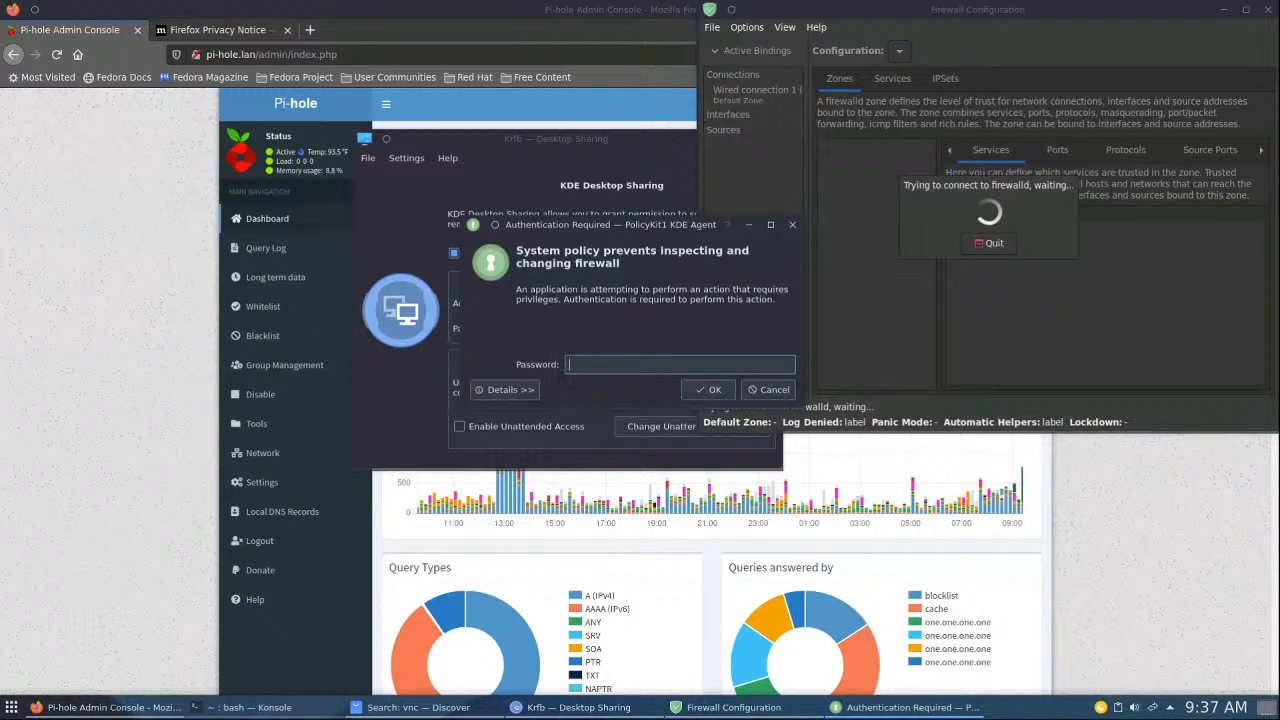
type("***********")
key("Return")
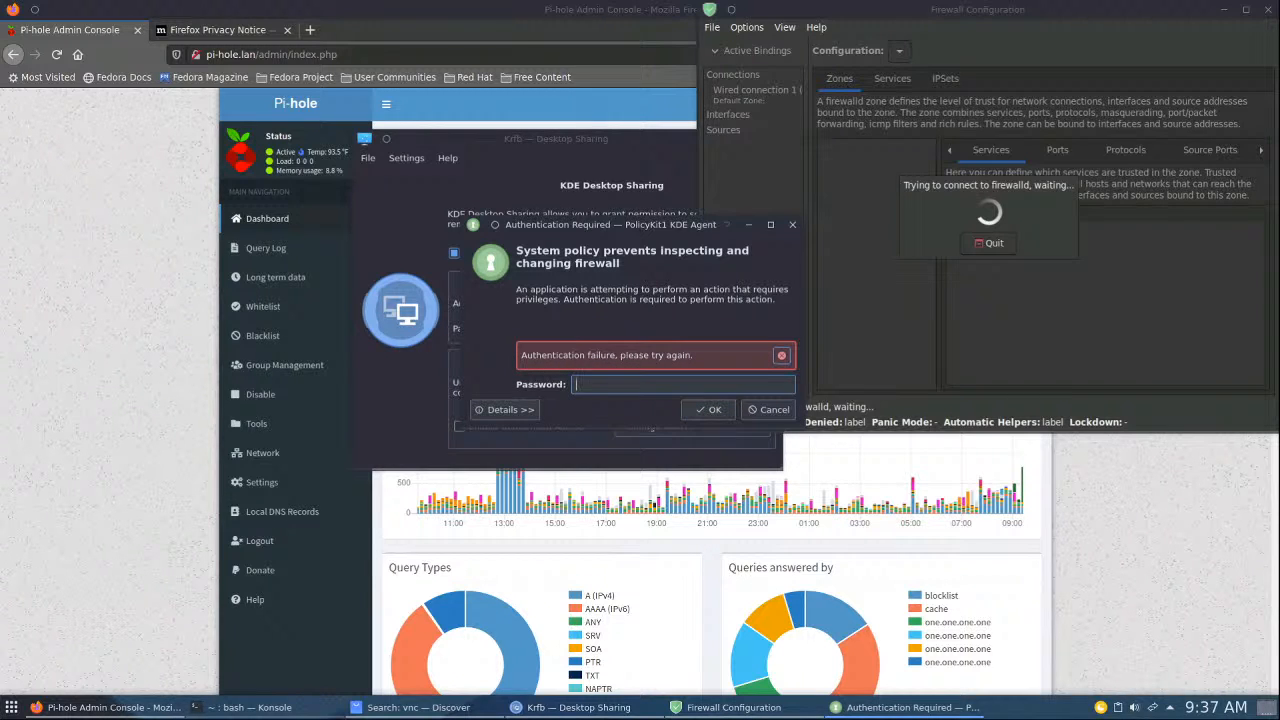
type("*****")
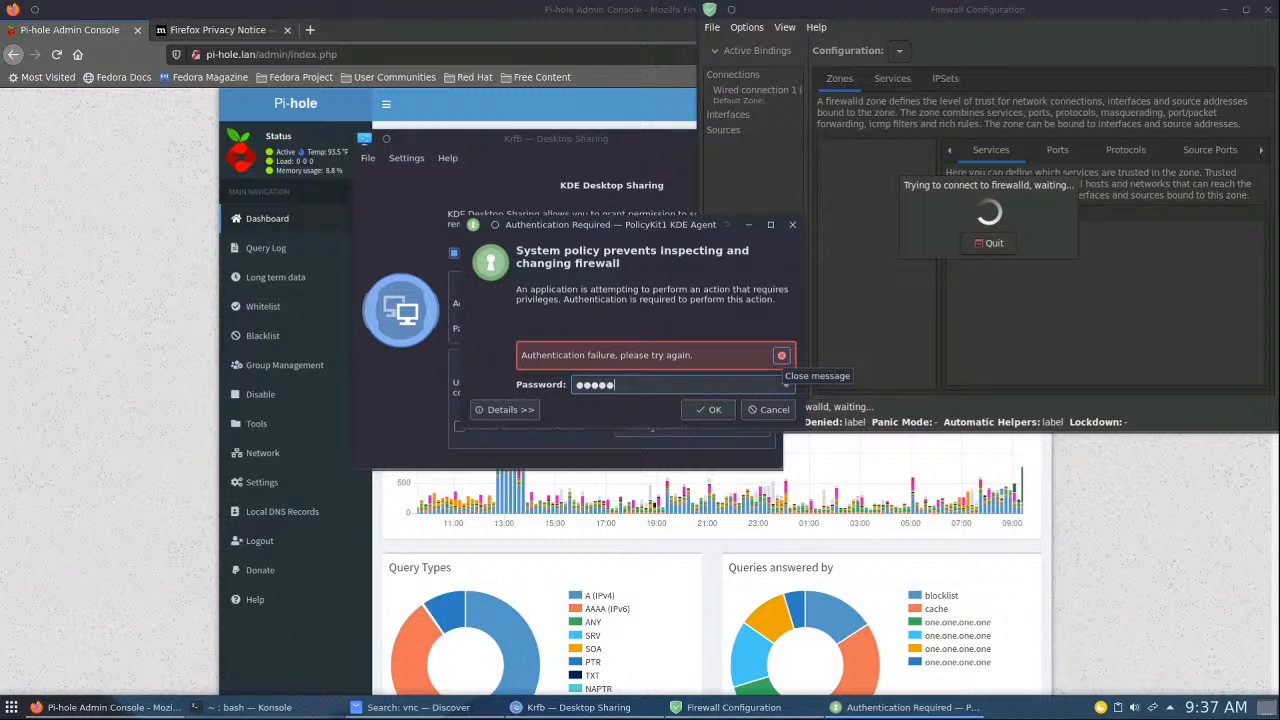
type("*******")
key("Return")
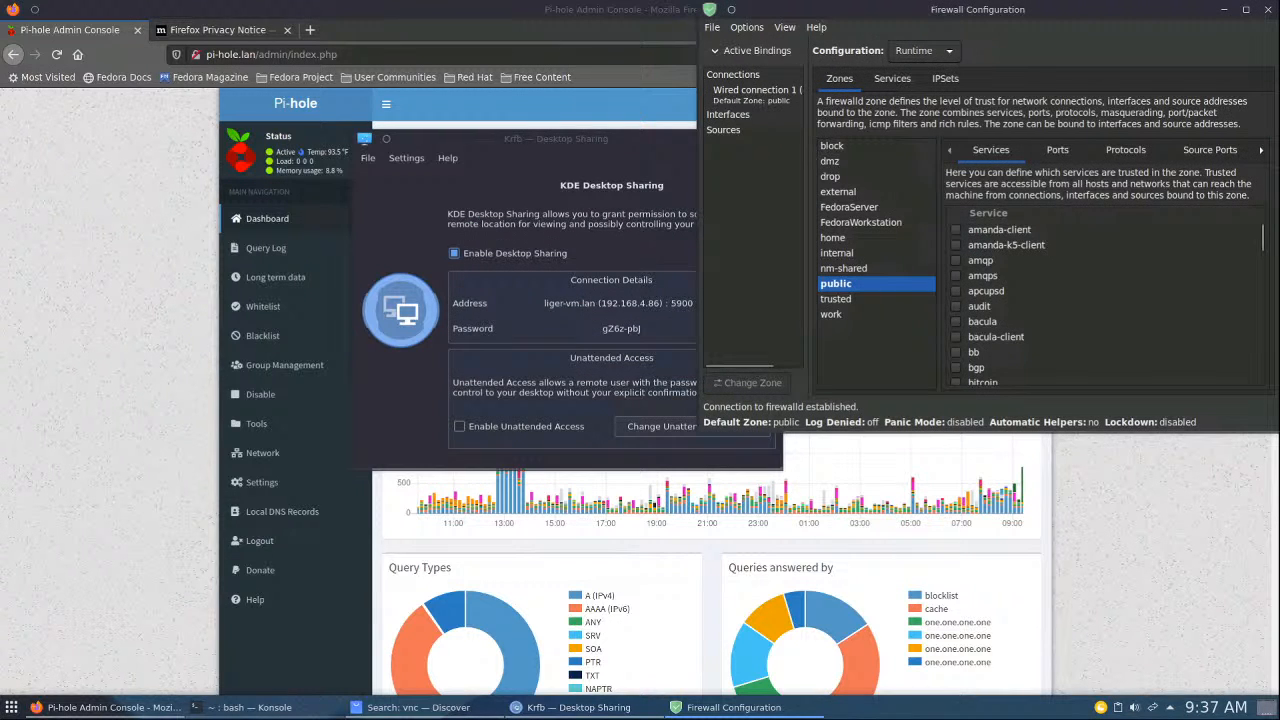
Step: Allow the vnc-server service in the public zone, then return to Desktop Sharing
left_click_drag(978, 9, 706, 45)
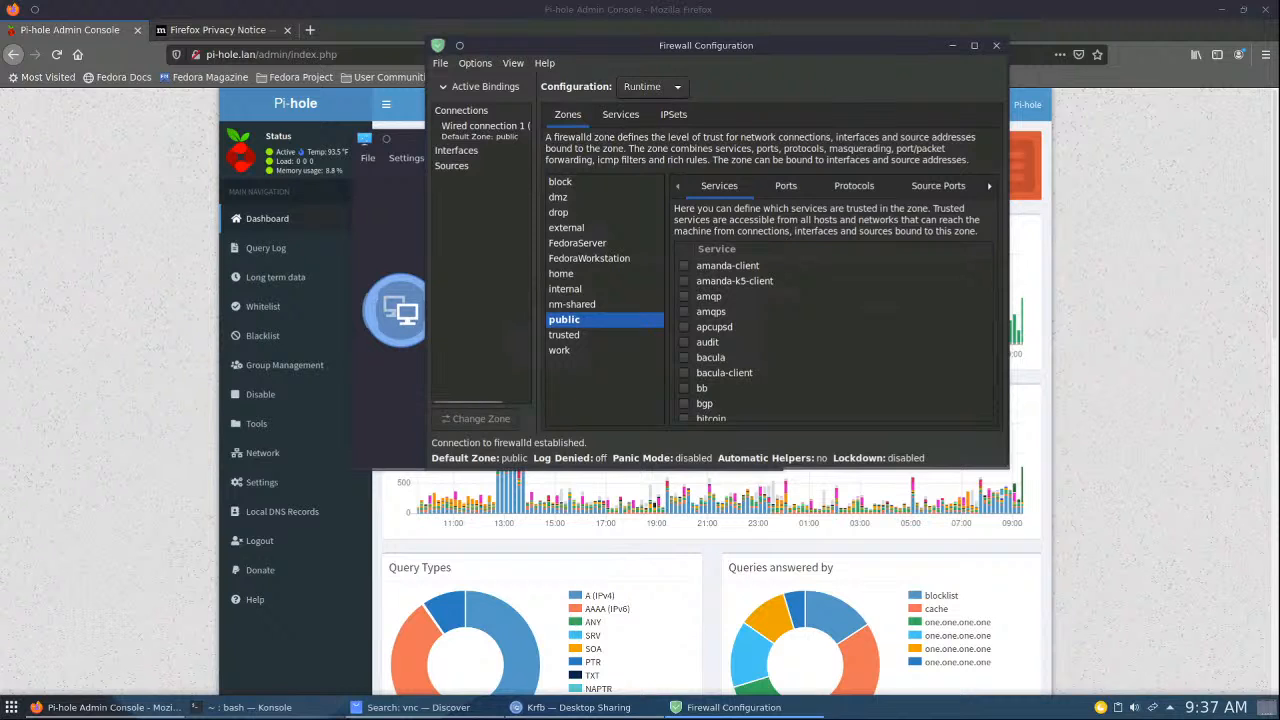
scroll(686, 312, "down", 6)
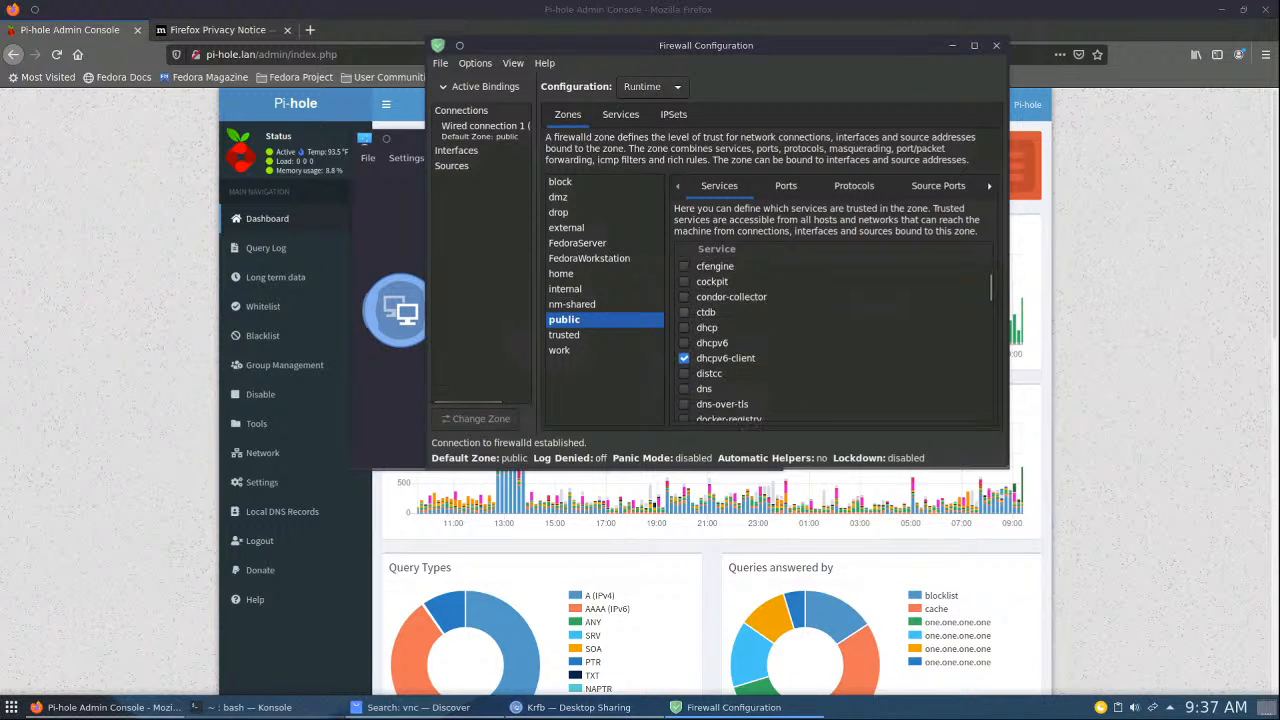
scroll(835, 340, "down", 7)
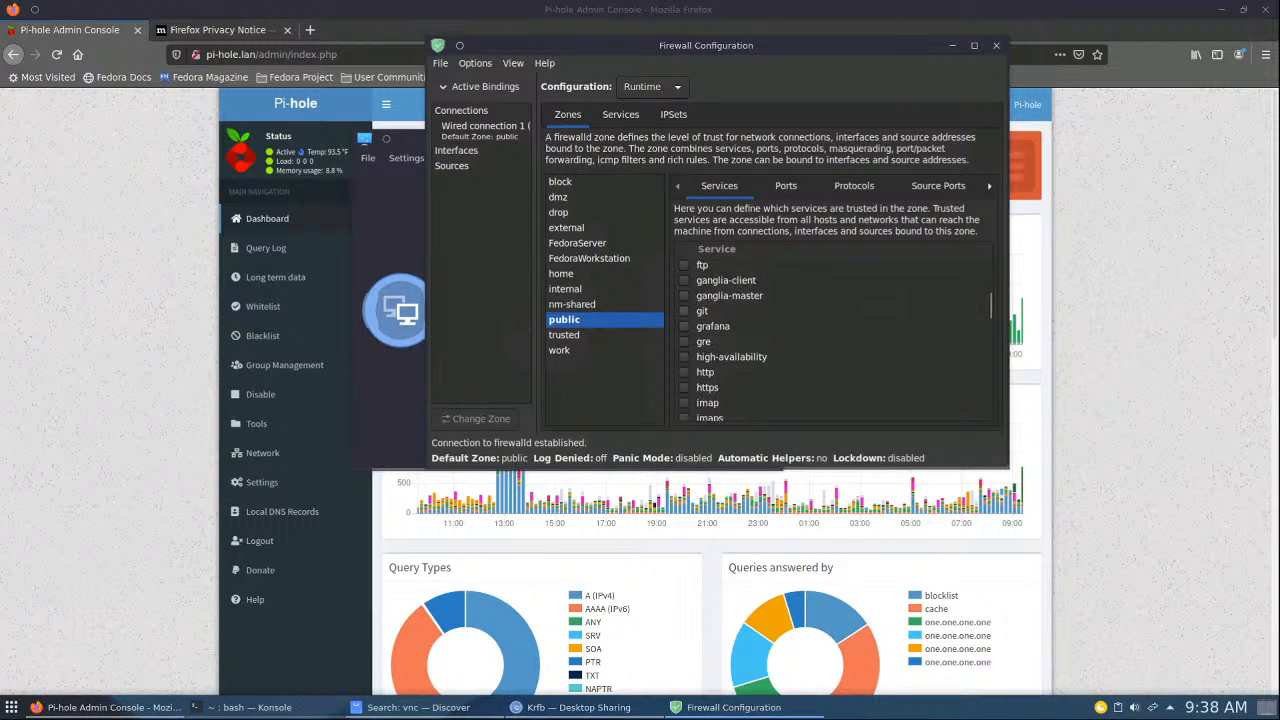
scroll(835, 340, "down", 8)
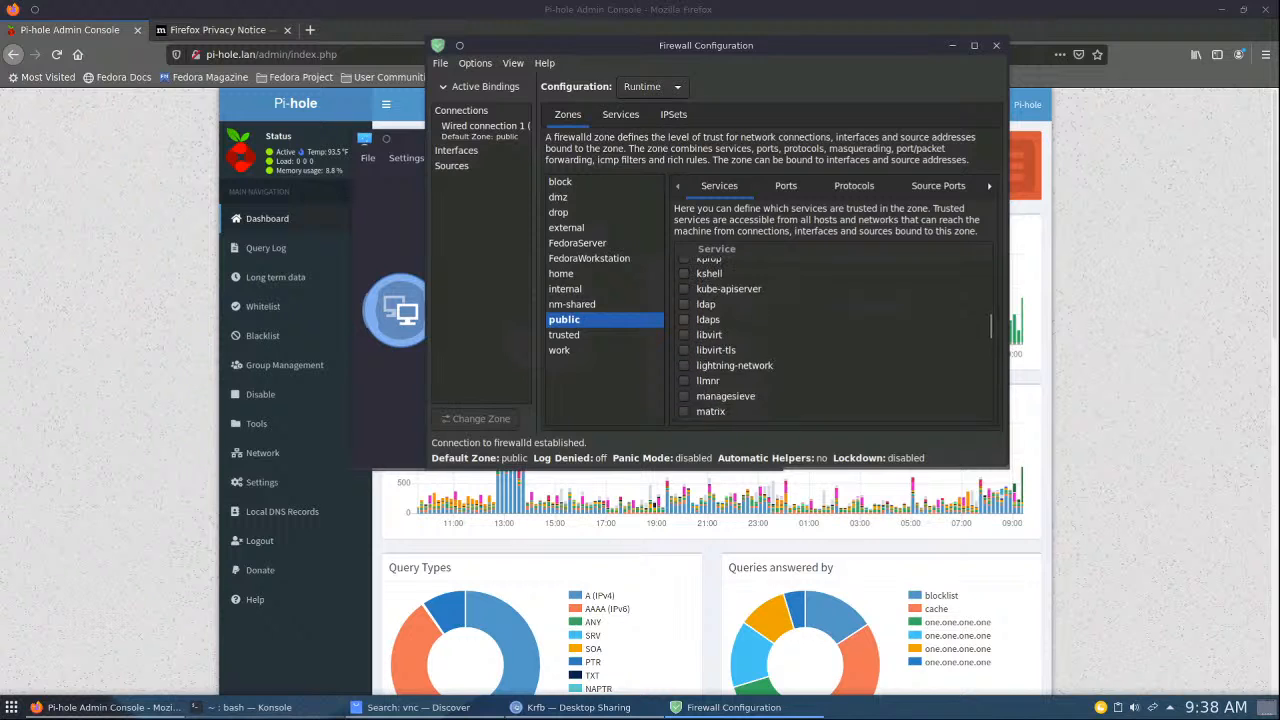
scroll(835, 340, "down", 8)
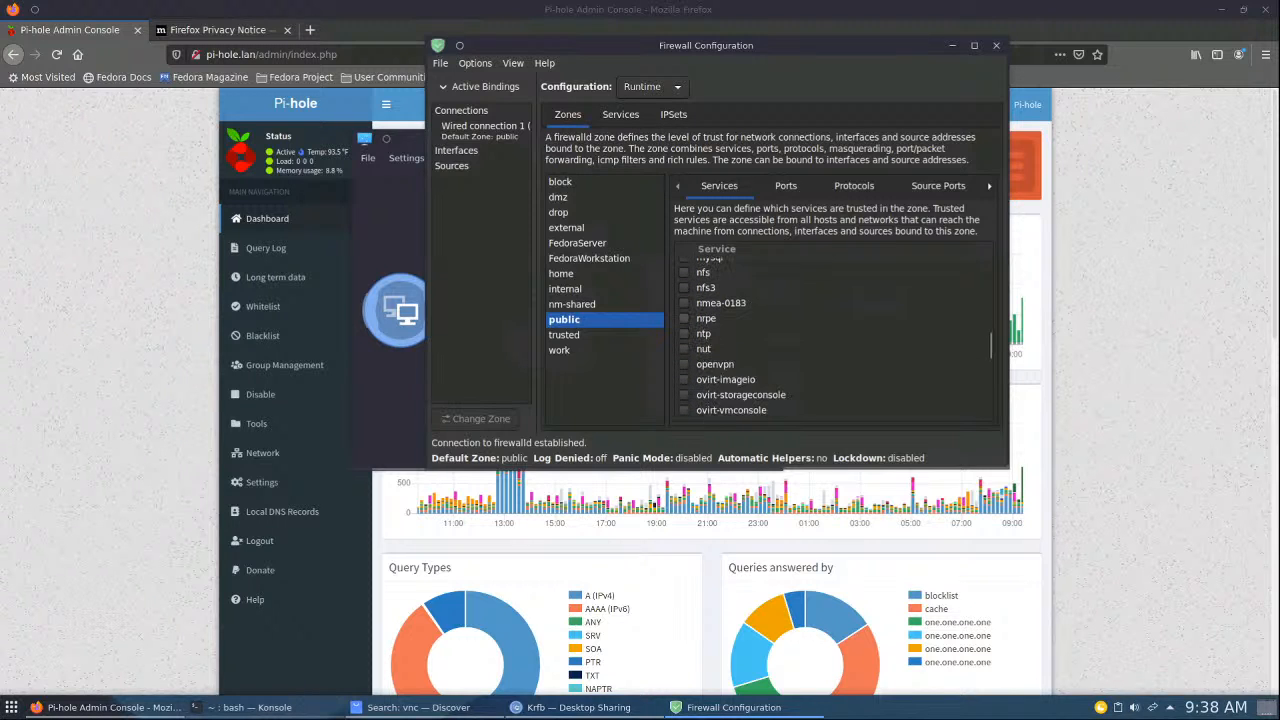
scroll(835, 340, "down", 8)
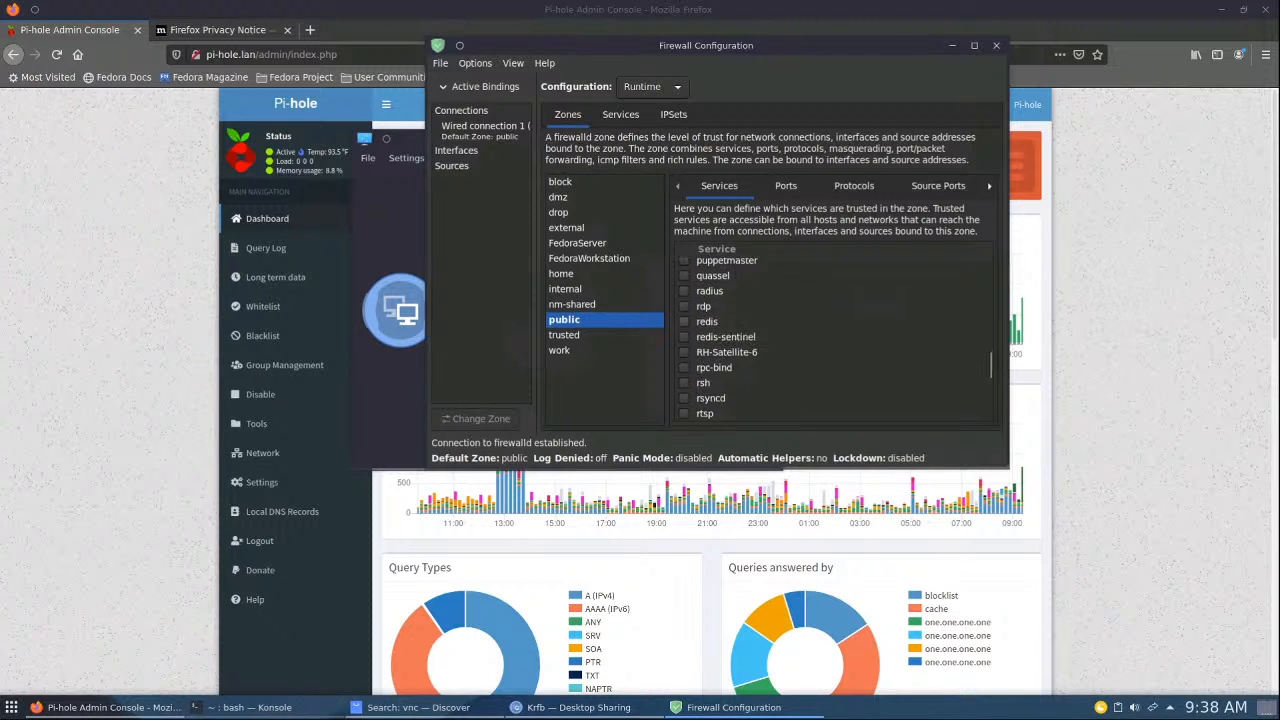
scroll(835, 340, "down", 8)
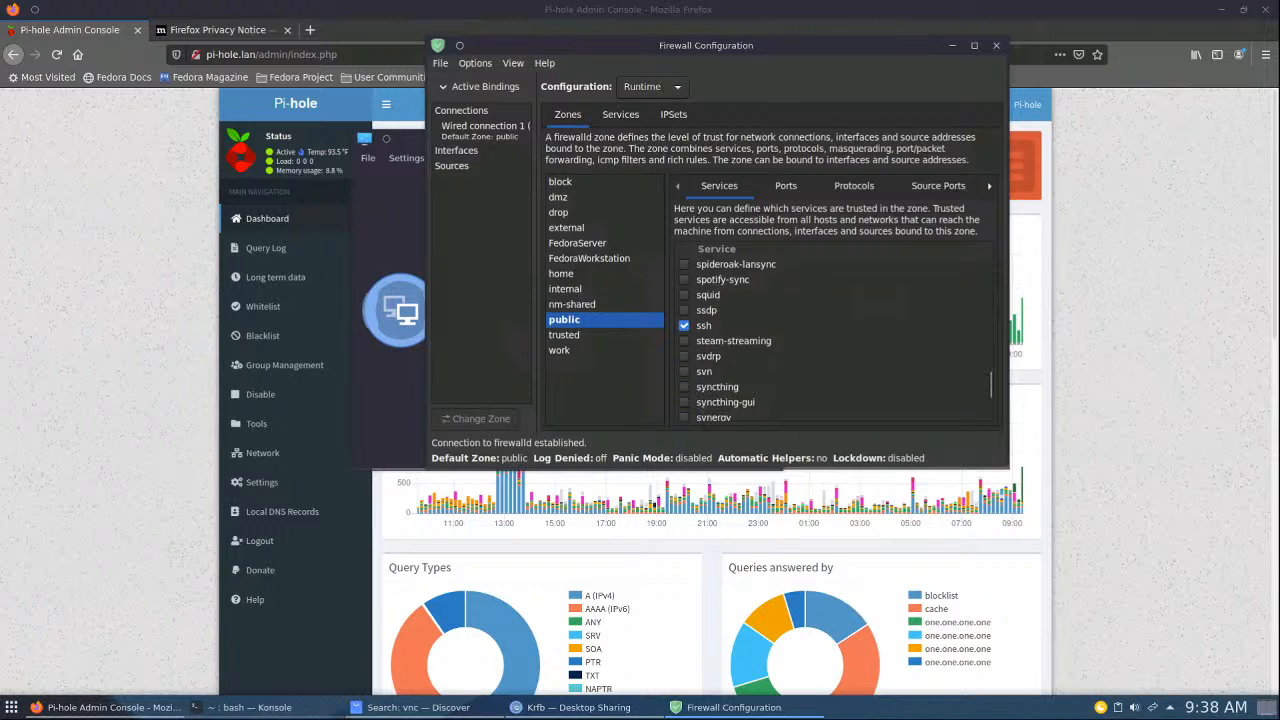
scroll(835, 340, "down", 8)
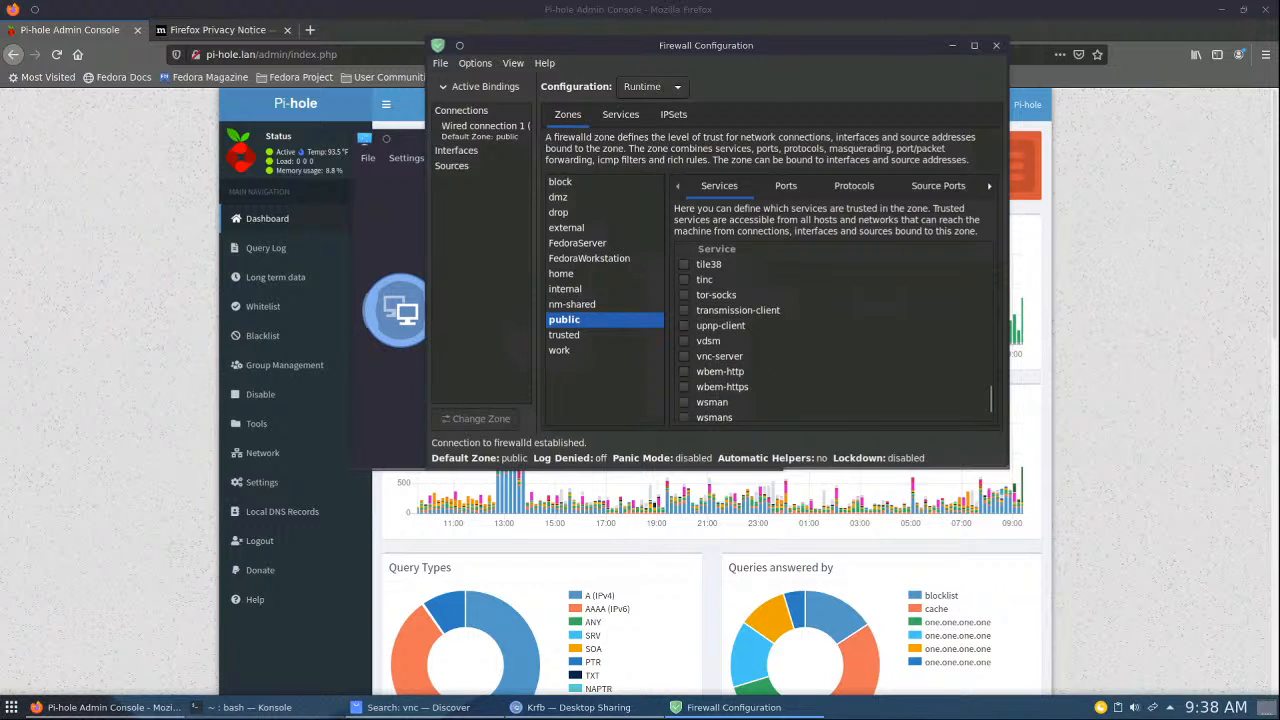
left_click(684, 356)
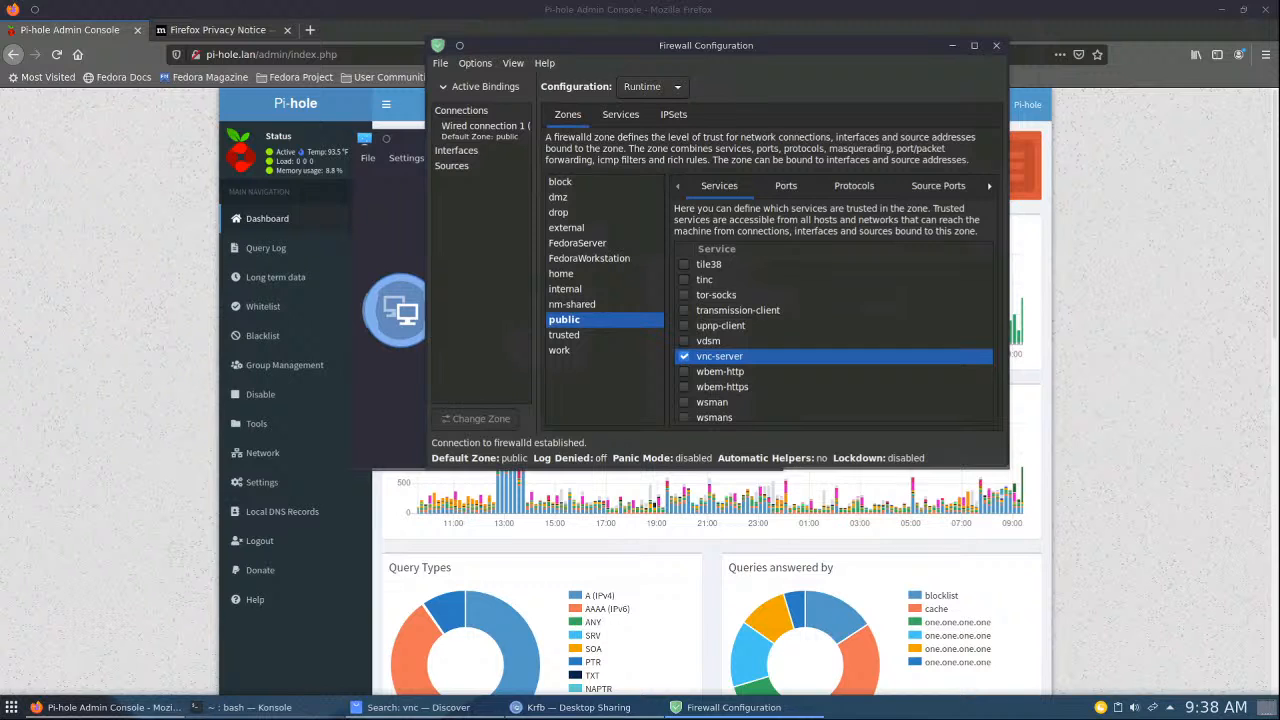
key("alt+Tab")
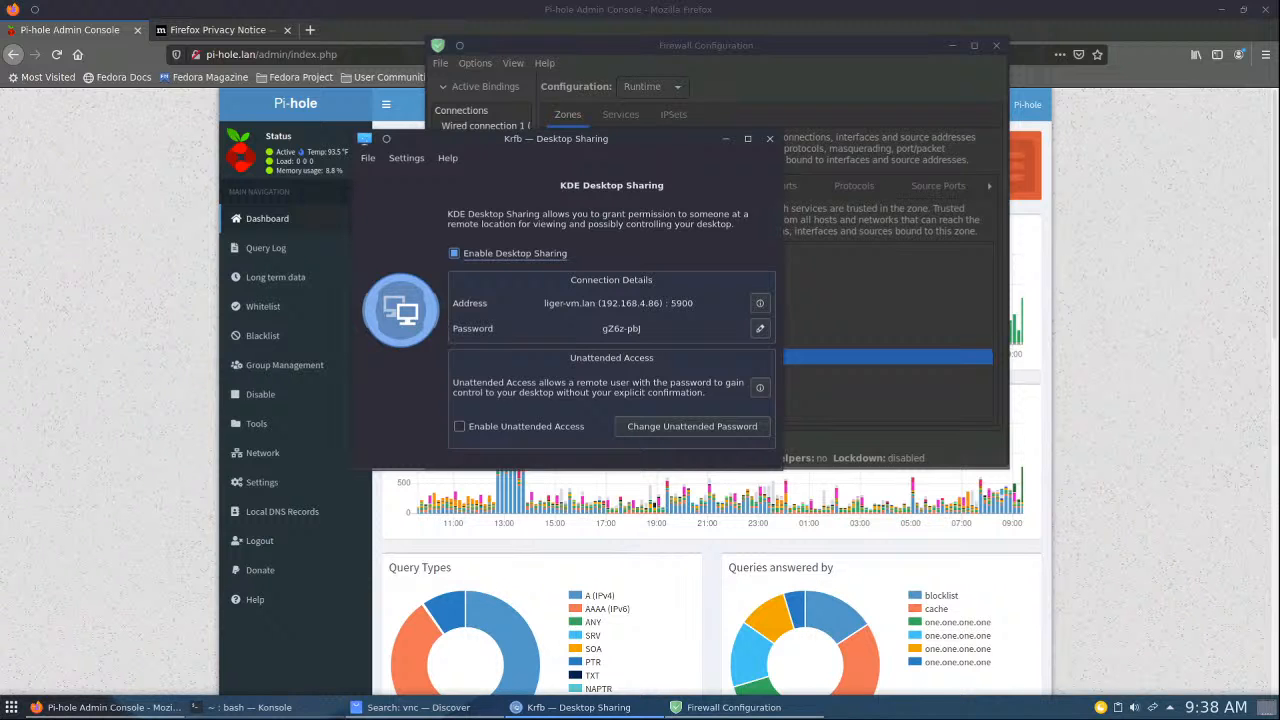
Step: Replace Krfb's random access password with a new custom sharing password and save it
left_click_drag(556, 139, 501, 142)
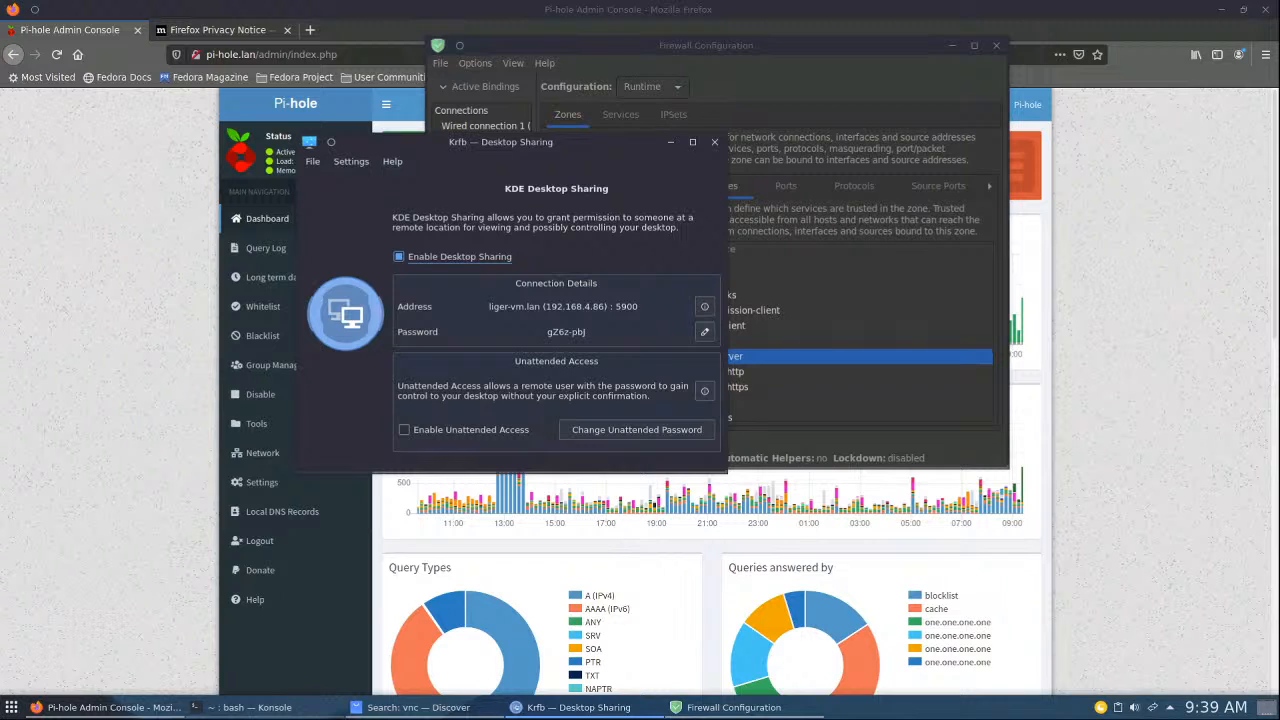
left_click(704, 331)
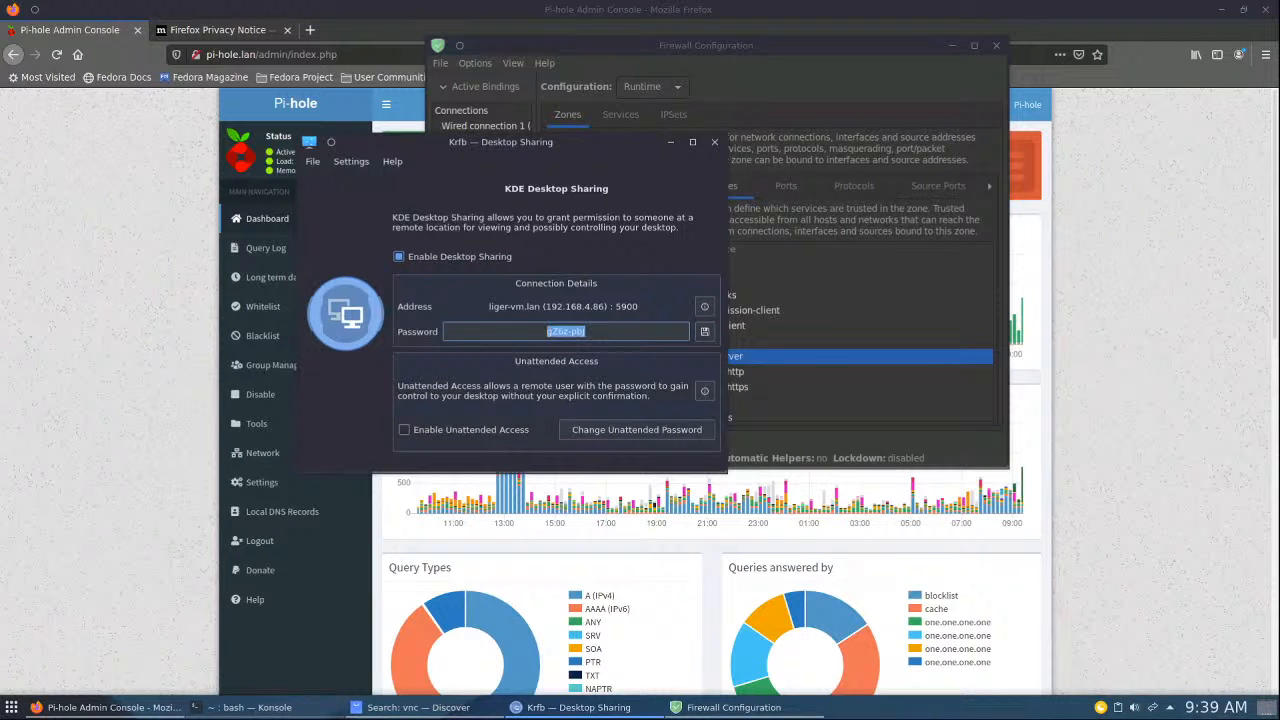
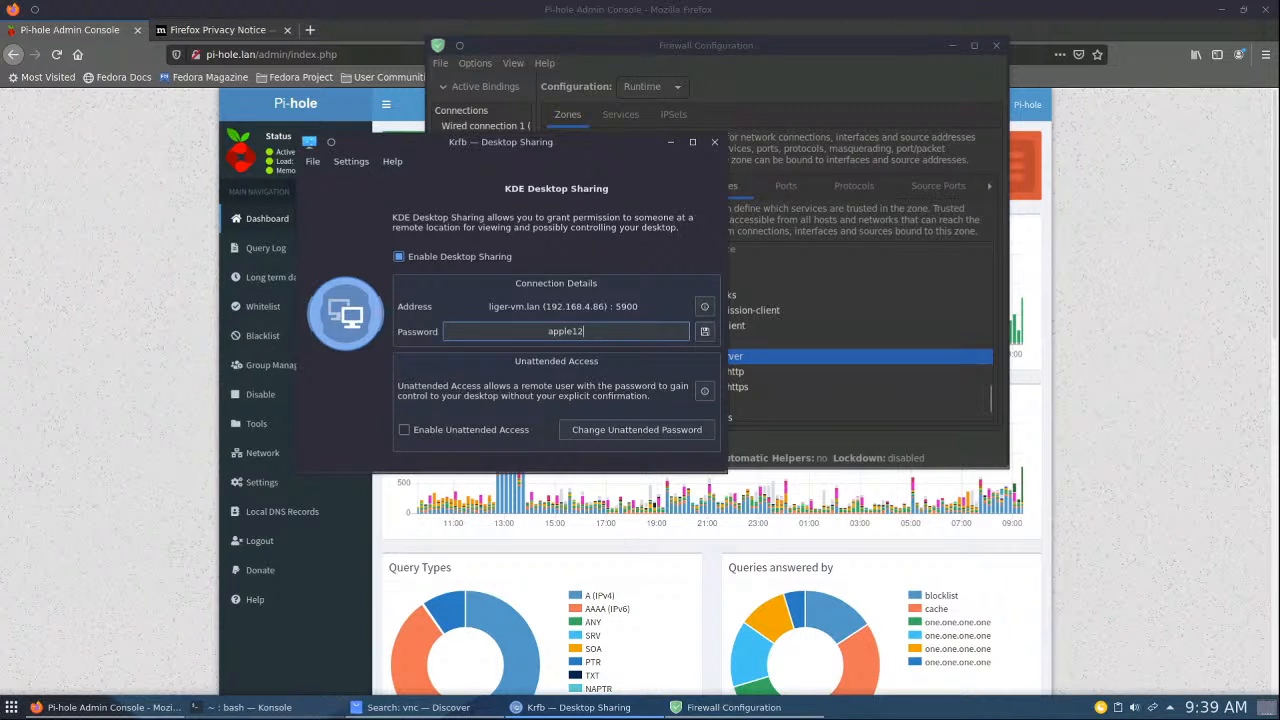
left_click(704, 331)
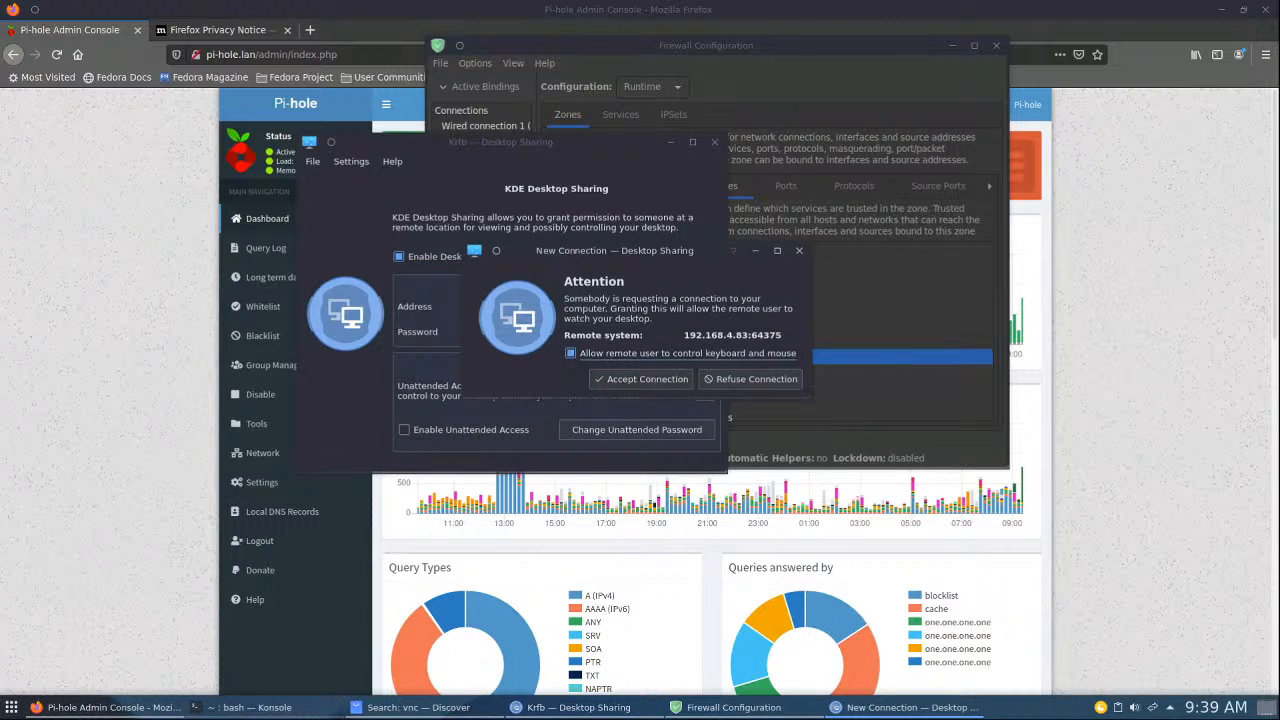
Step: Accept the incoming connection from 192.168.4.83 with remote keyboard and mouse control allowed
left_click(640, 379)
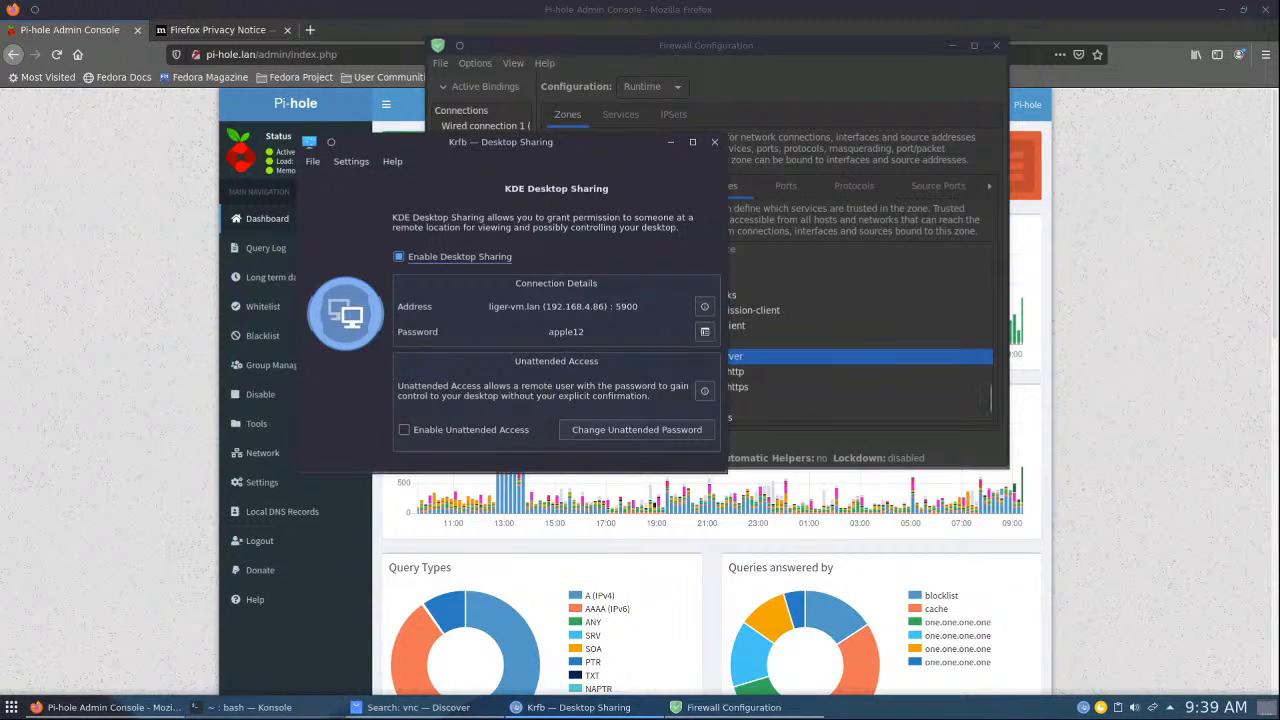
left_click_drag(500, 142, 803, 299)
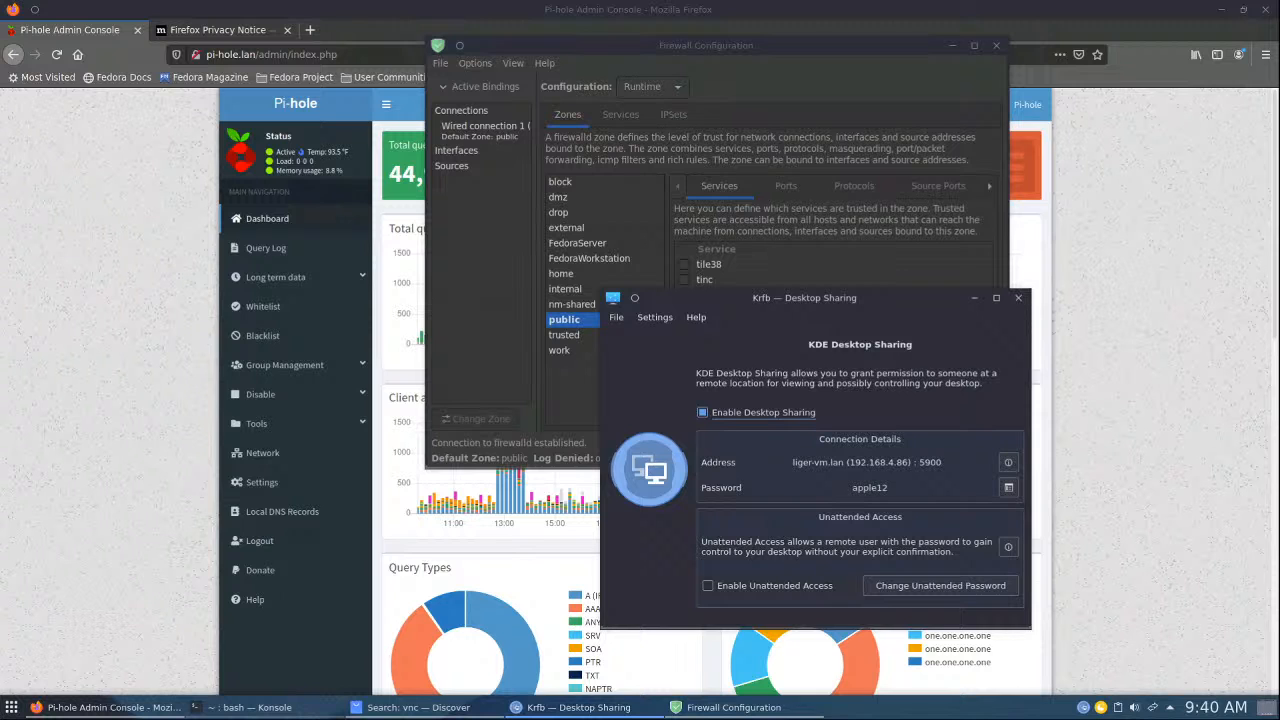
Step: Close the Krfb Desktop Sharing window and the Firewall Configuration window
left_click(1018, 297)
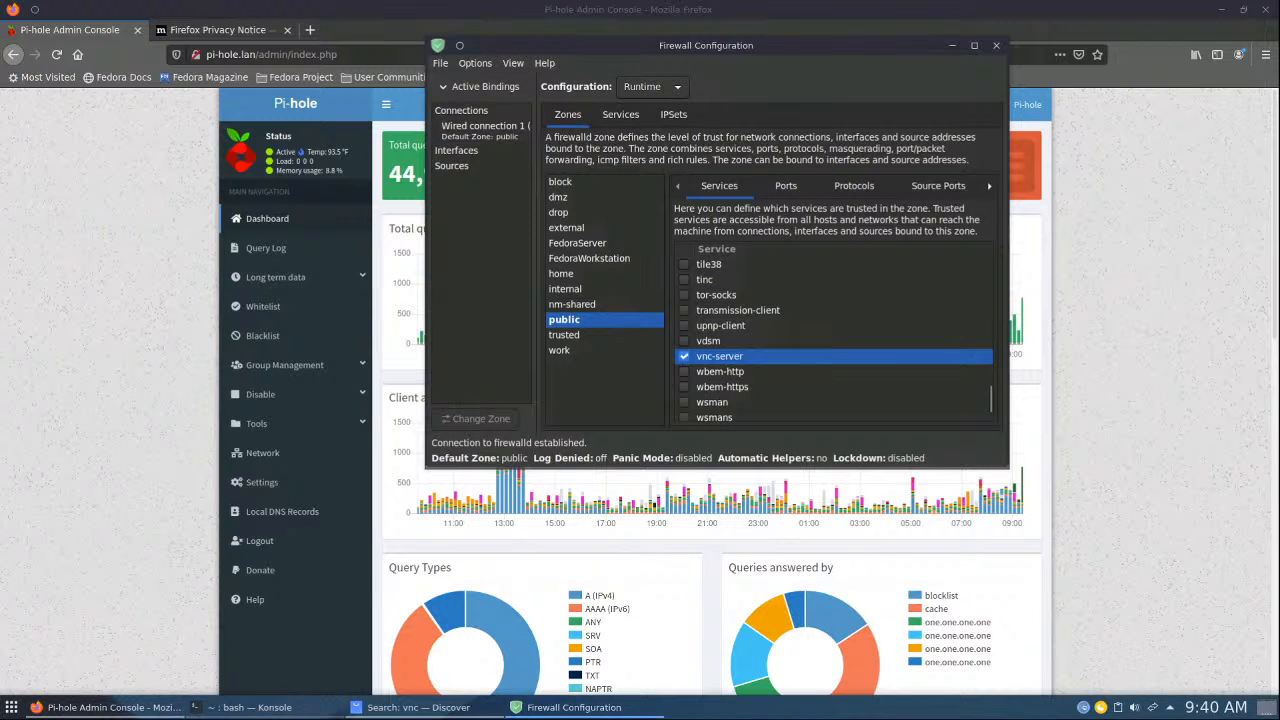
left_click_drag(860, 46, 1003, 103)
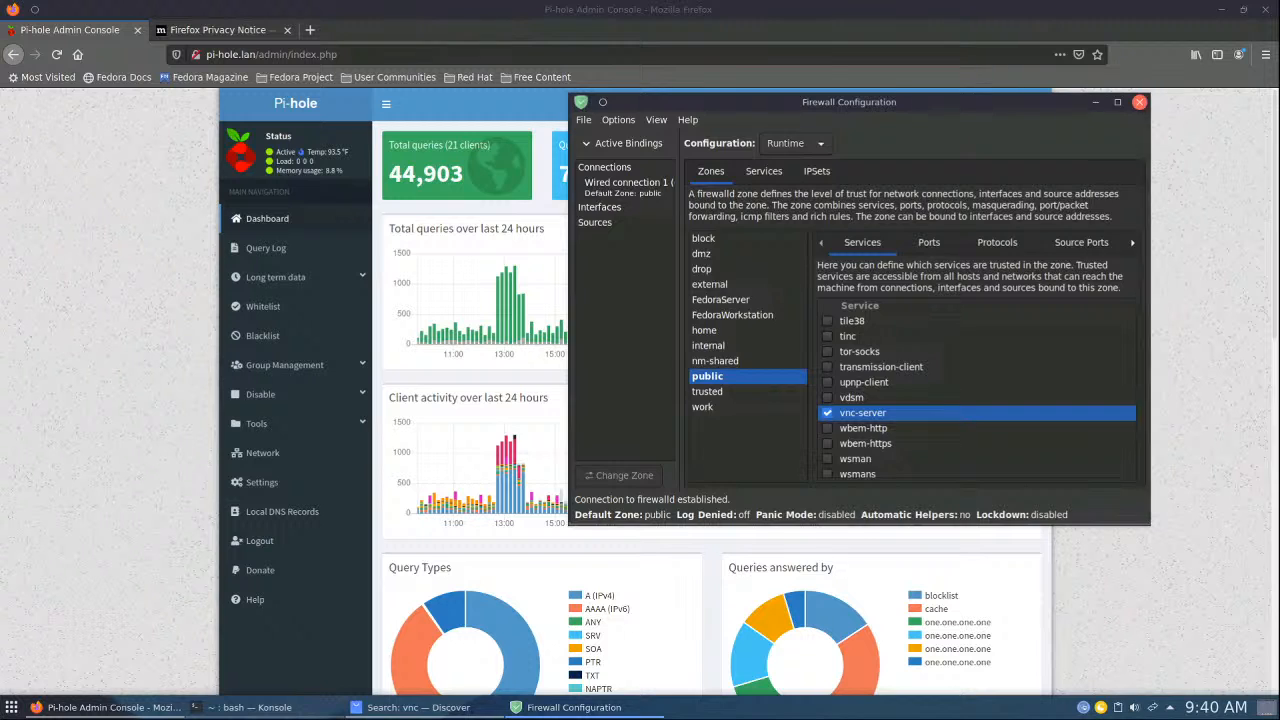
left_click(1139, 102)
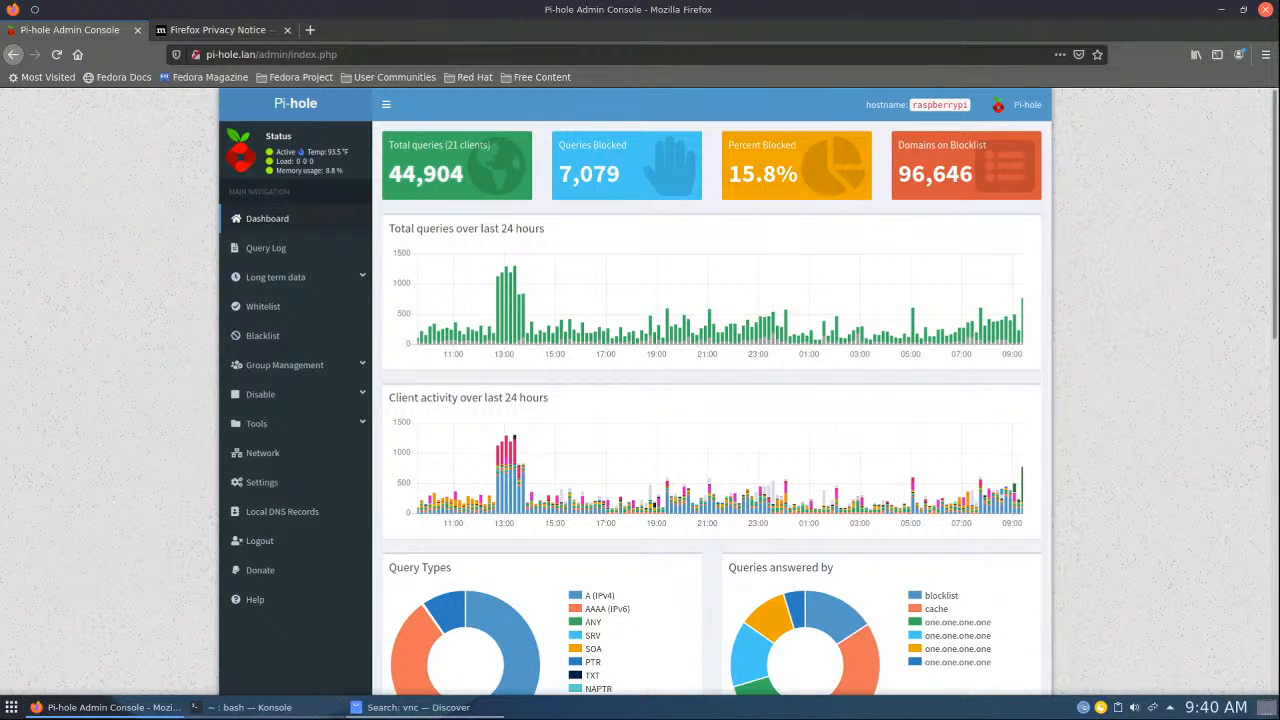
Step: Quit Firefox with both tabs, minimise Discover, and centre the Konsole terminal
left_click(1265, 9)
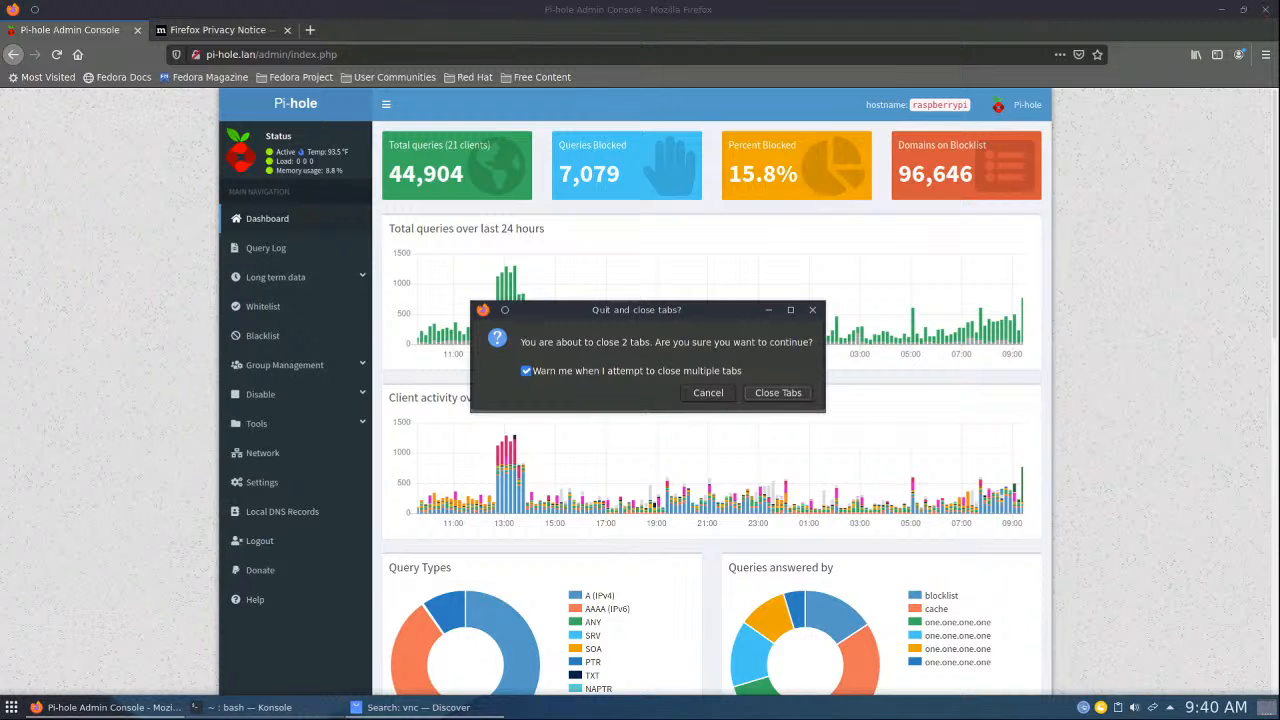
key("Return")
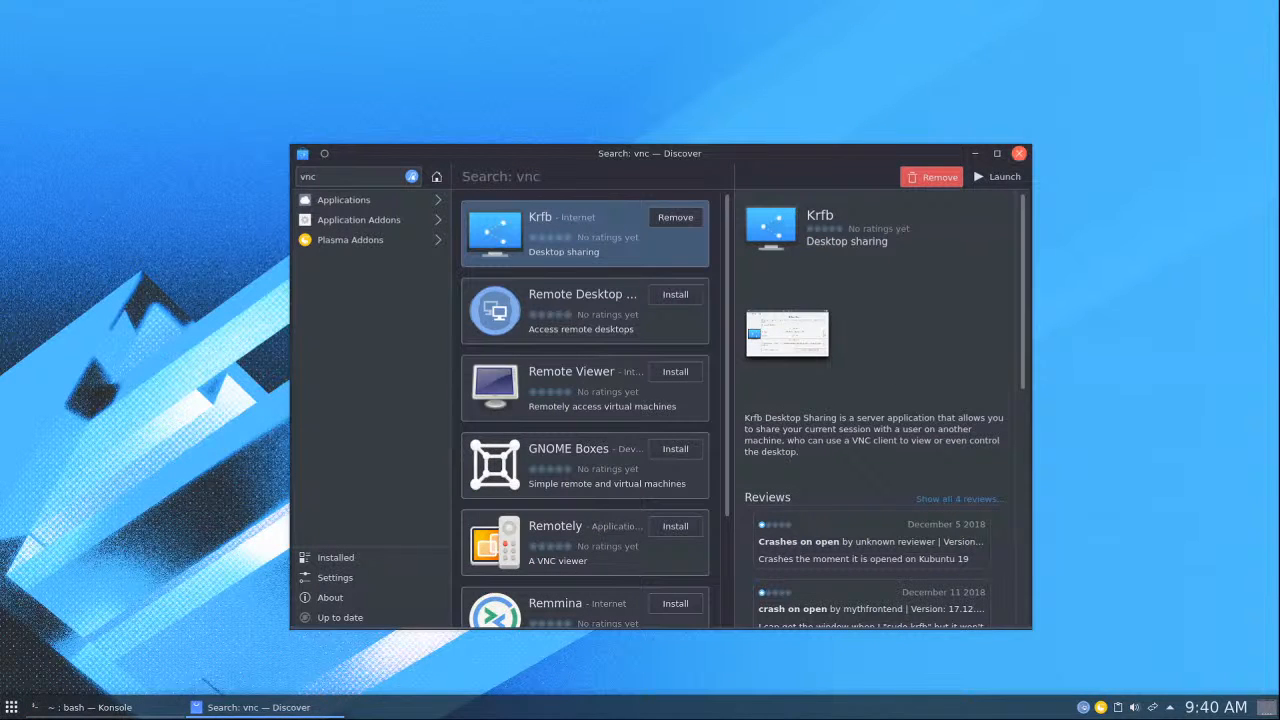
left_click_drag(800, 154, 727, 73)
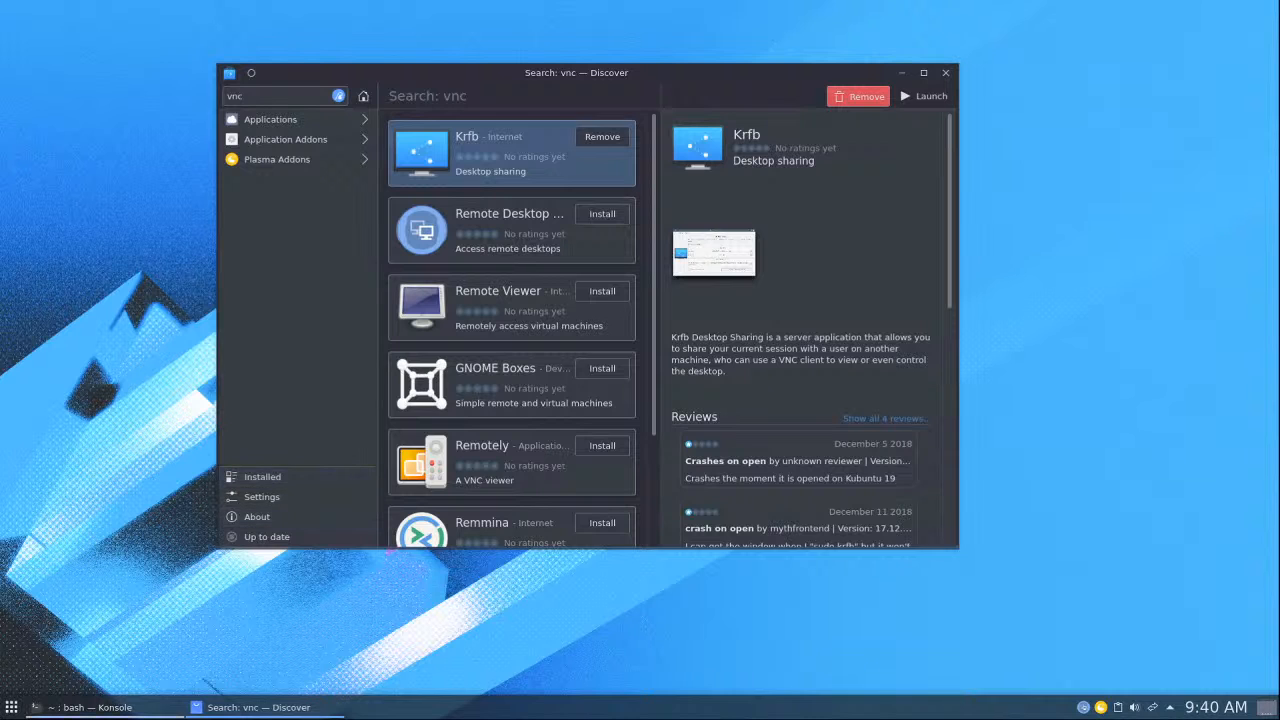
left_click(40, 707)
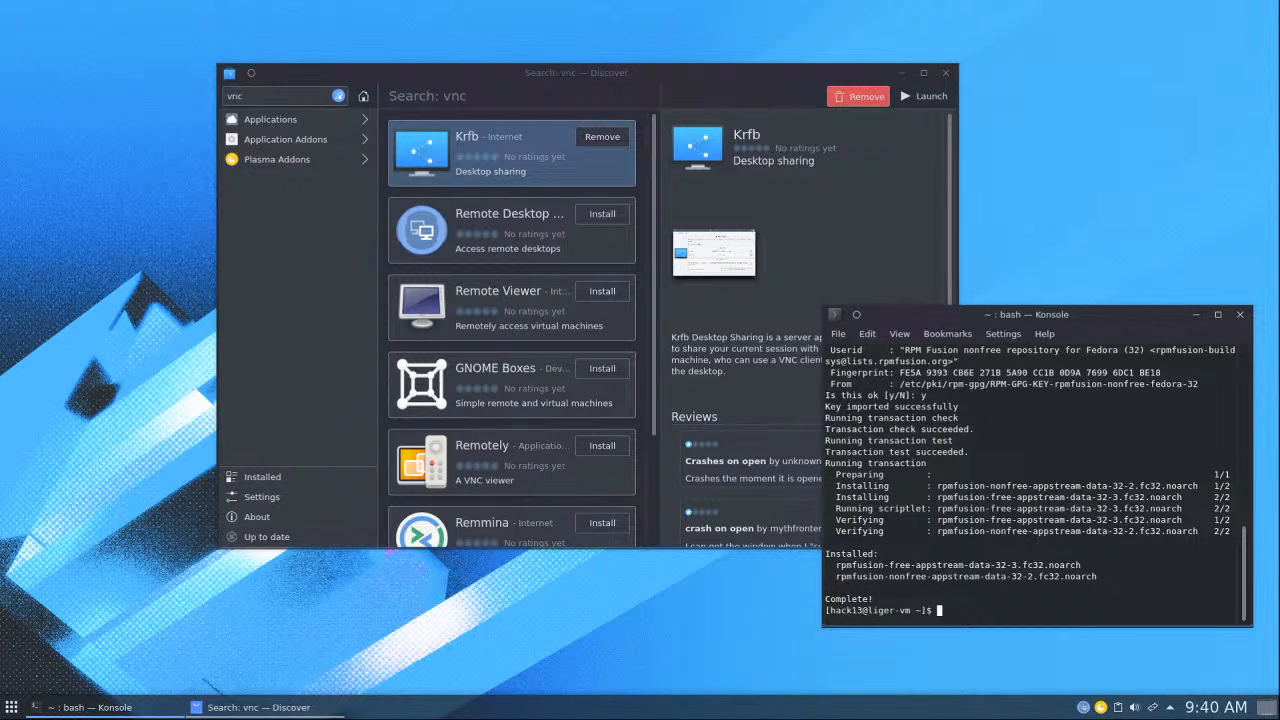
left_click(902, 72)
left_click_drag(1042, 317, 760, 164)
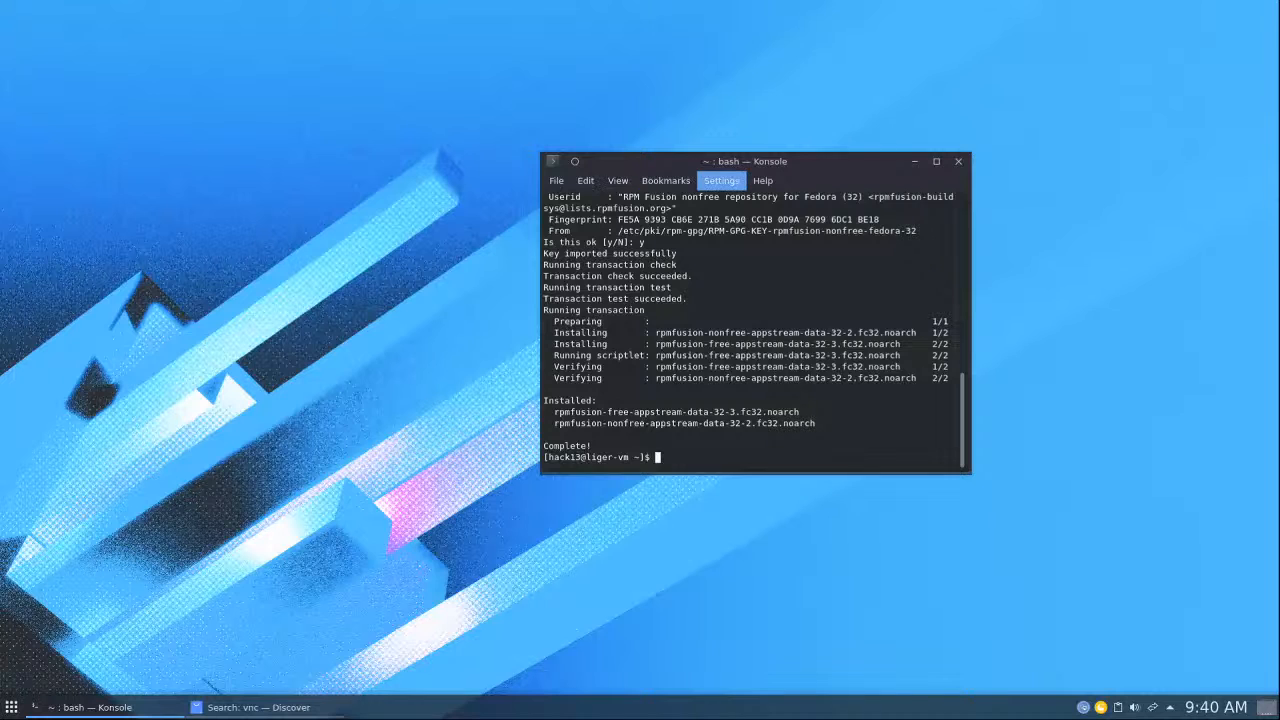
left_click(721, 180)
Step: Create a new Konsole terminal profile named 'hack13'
left_click(765, 234)
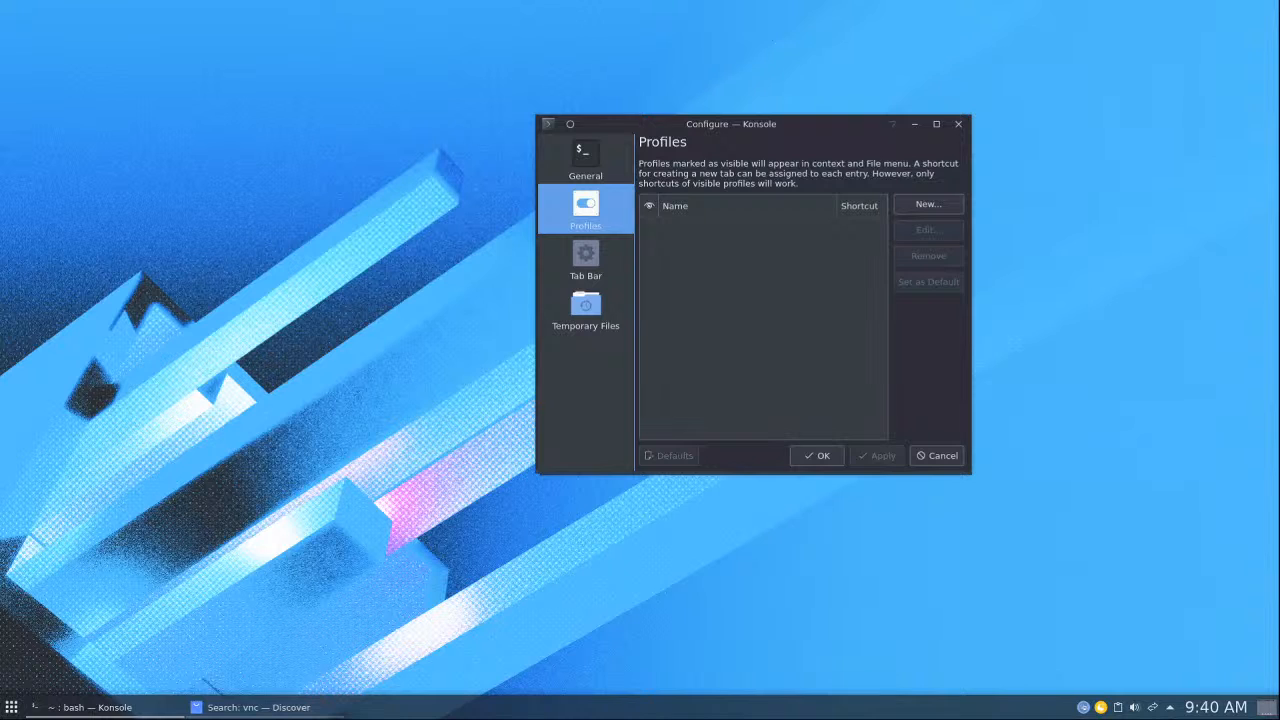
left_click(928, 204)
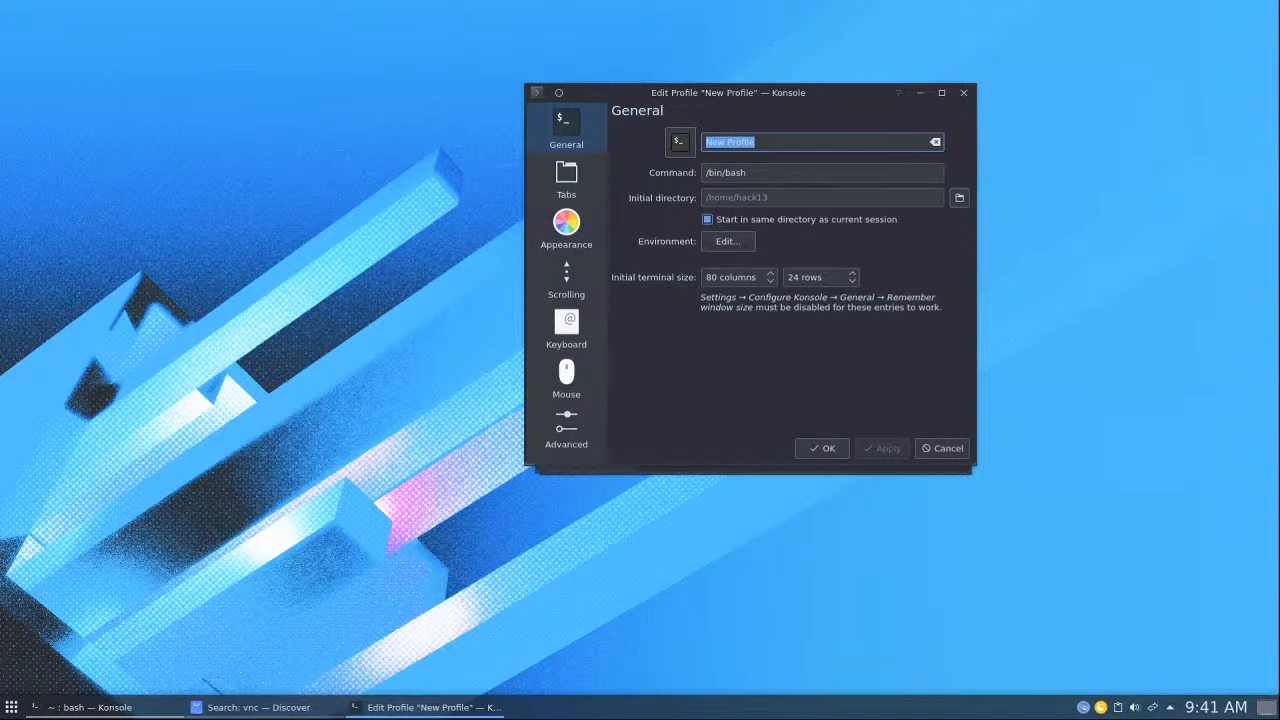
type("hack13")
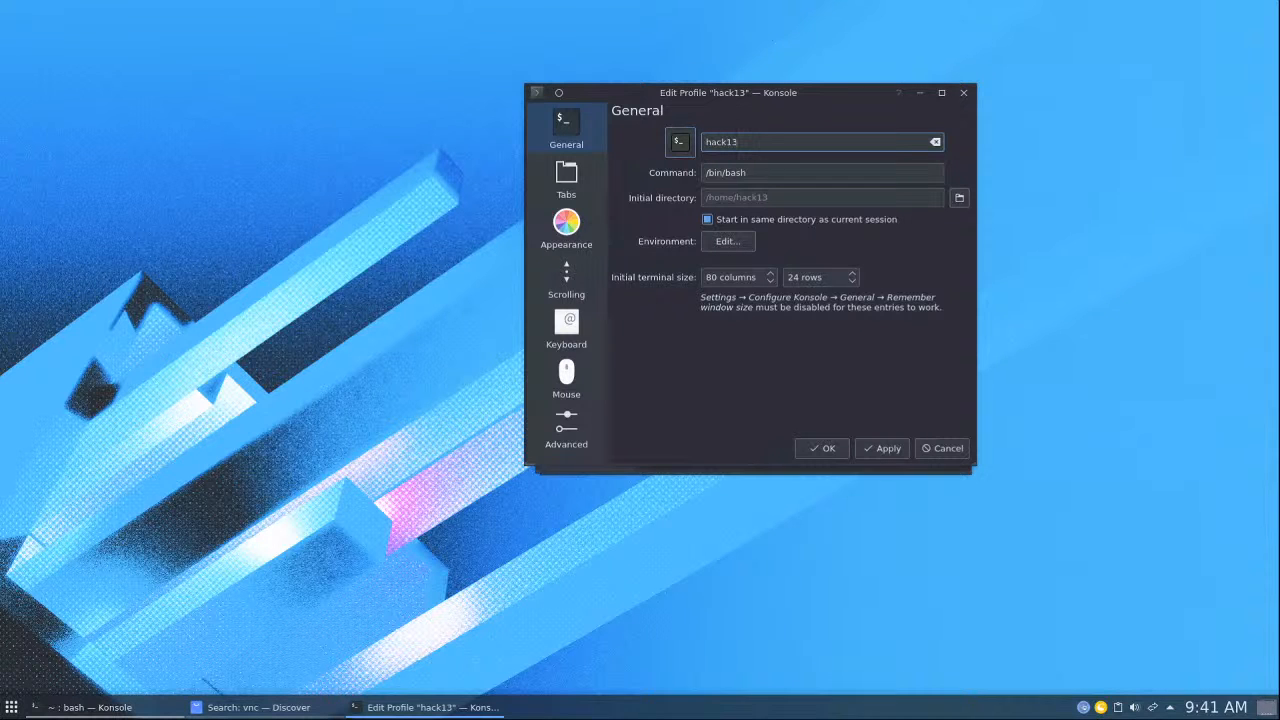
Step: Apply the Linux Colors scheme, then switch the profile to Solarized and apply it
left_click(566, 179)
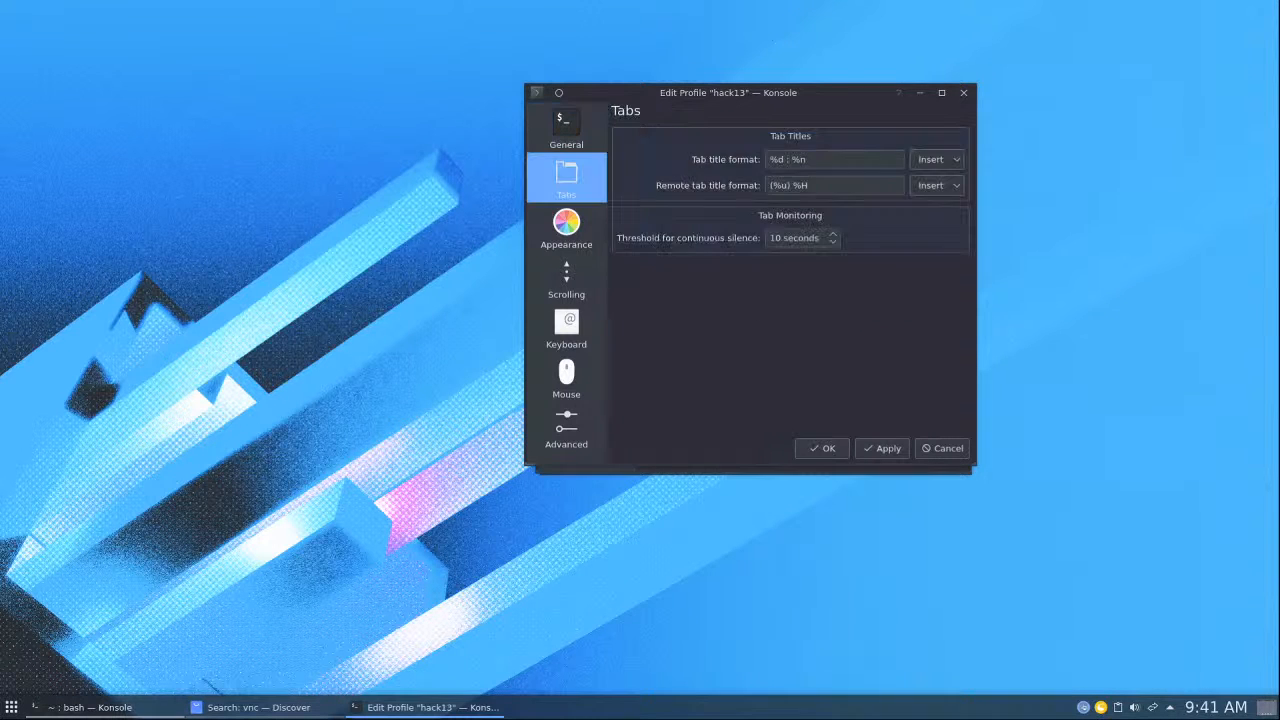
left_click(566, 229)
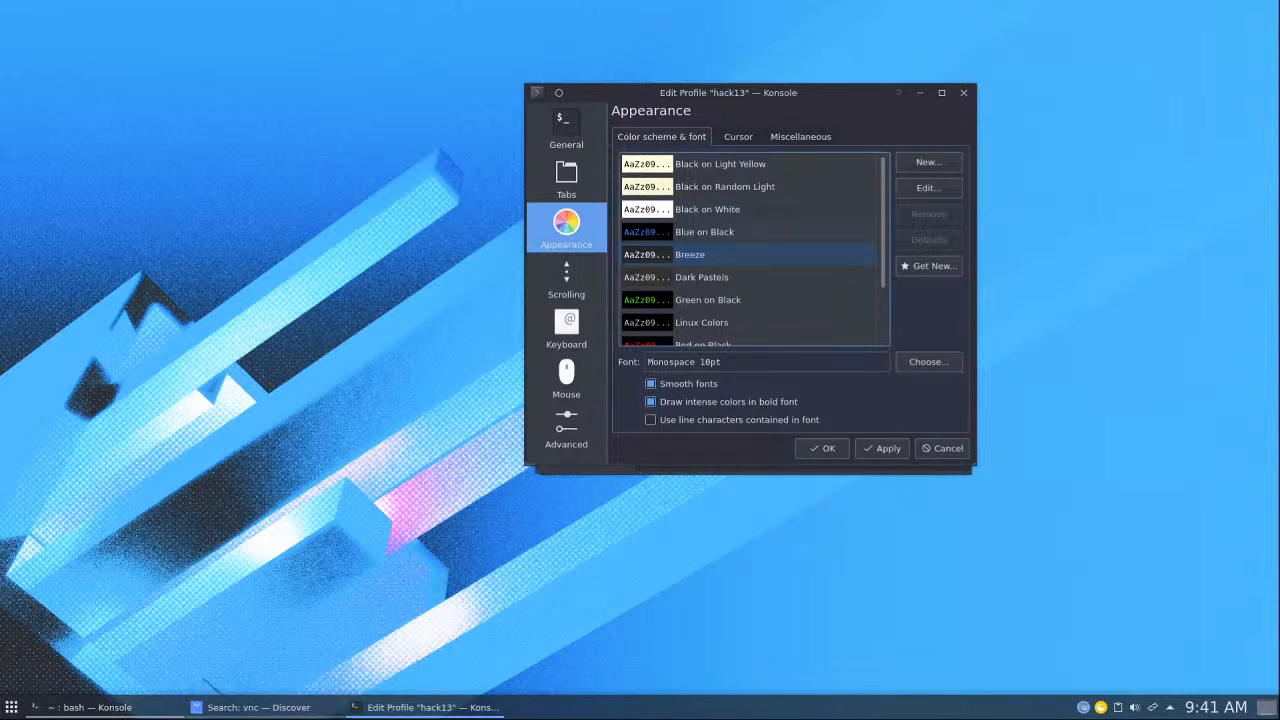
scroll(750, 250, "down", 1)
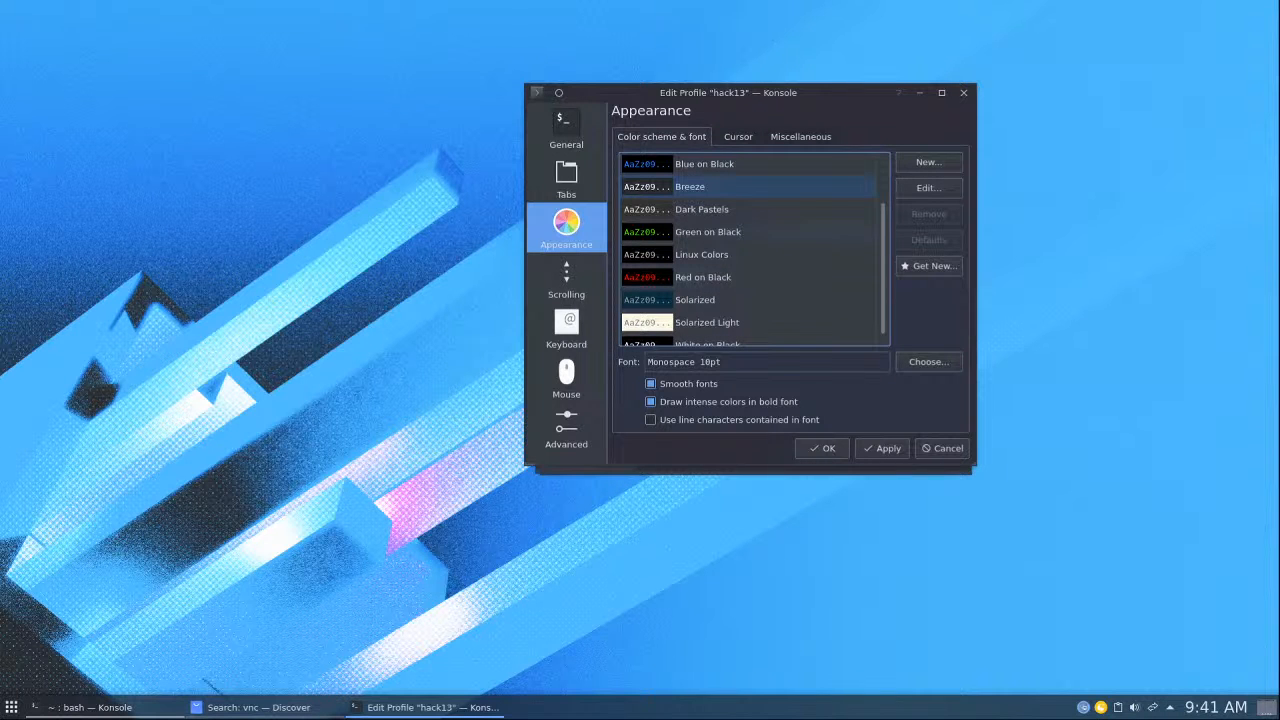
left_click(702, 255)
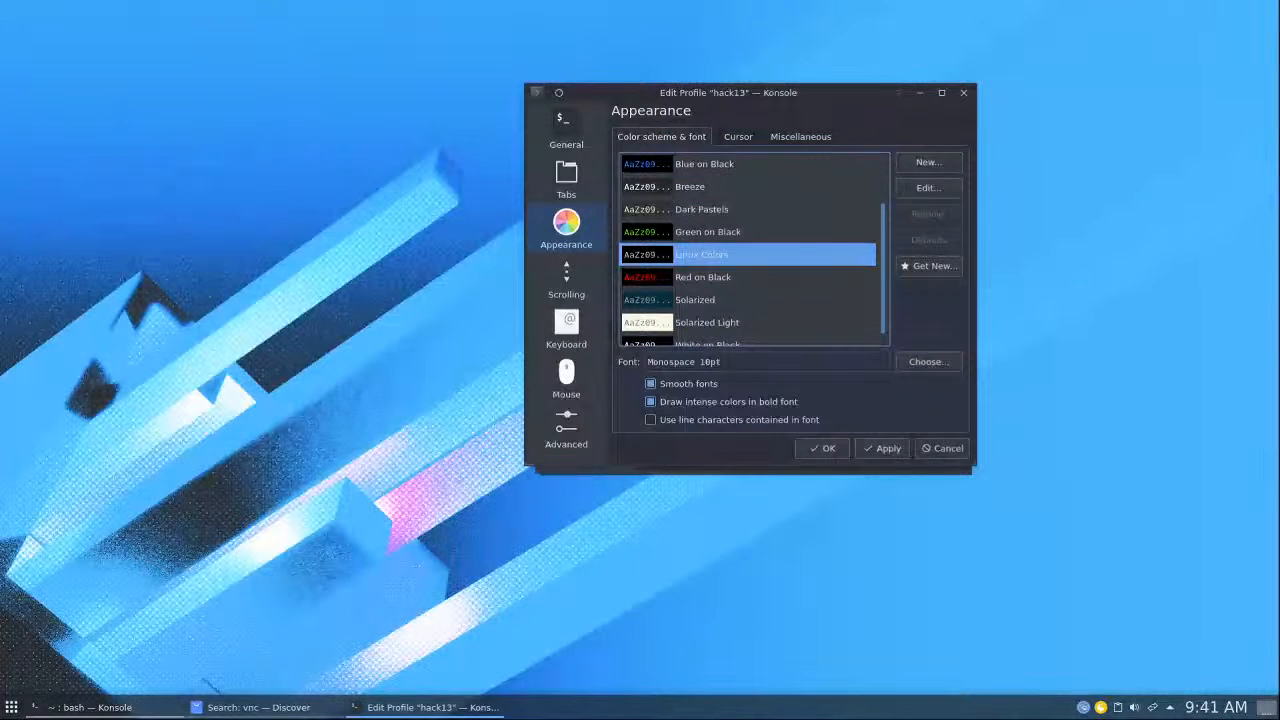
left_click(882, 449)
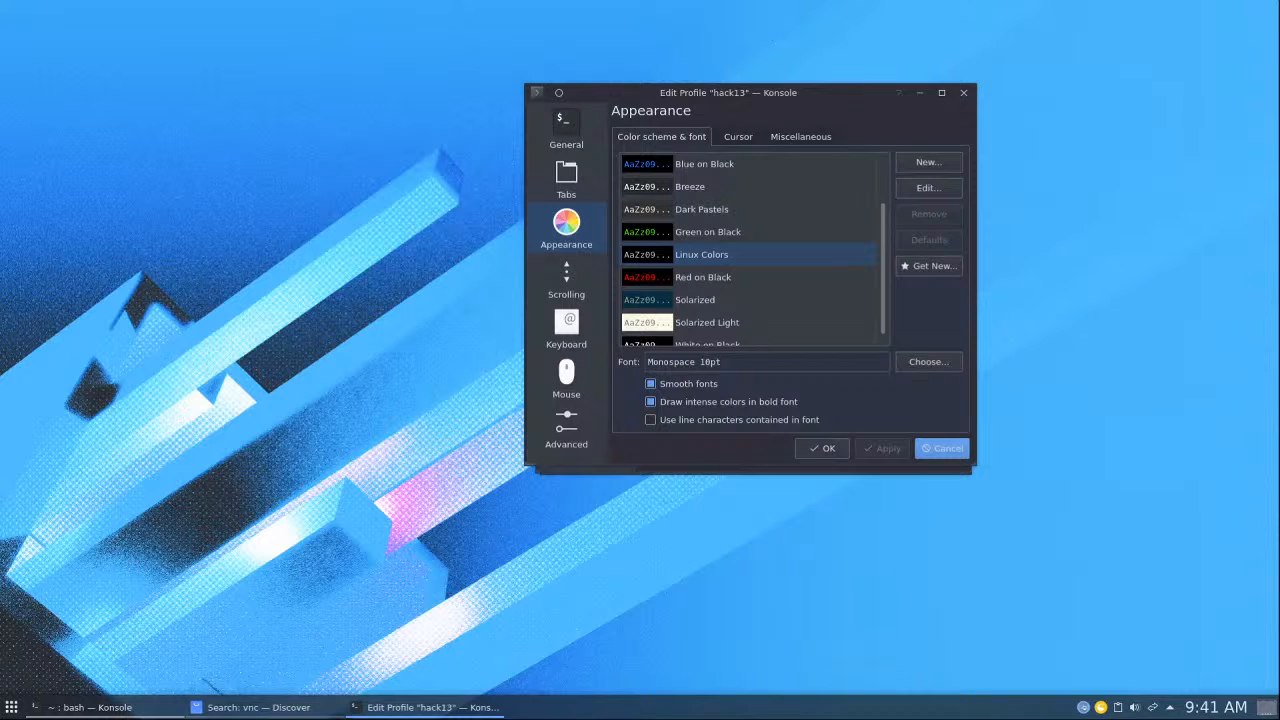
left_click(695, 300)
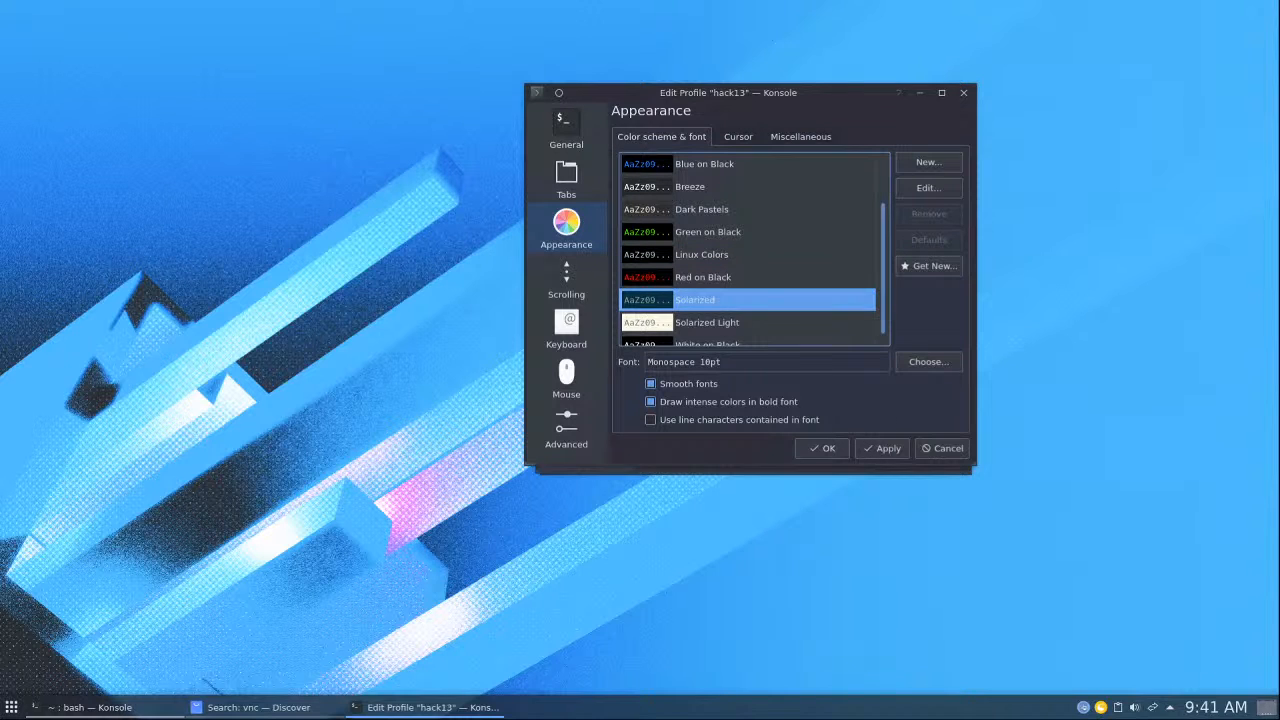
left_click(882, 449)
Step: Review the Scrolling, Tabs and General profile pages, then confirm and close the settings windows
left_click(566, 279)
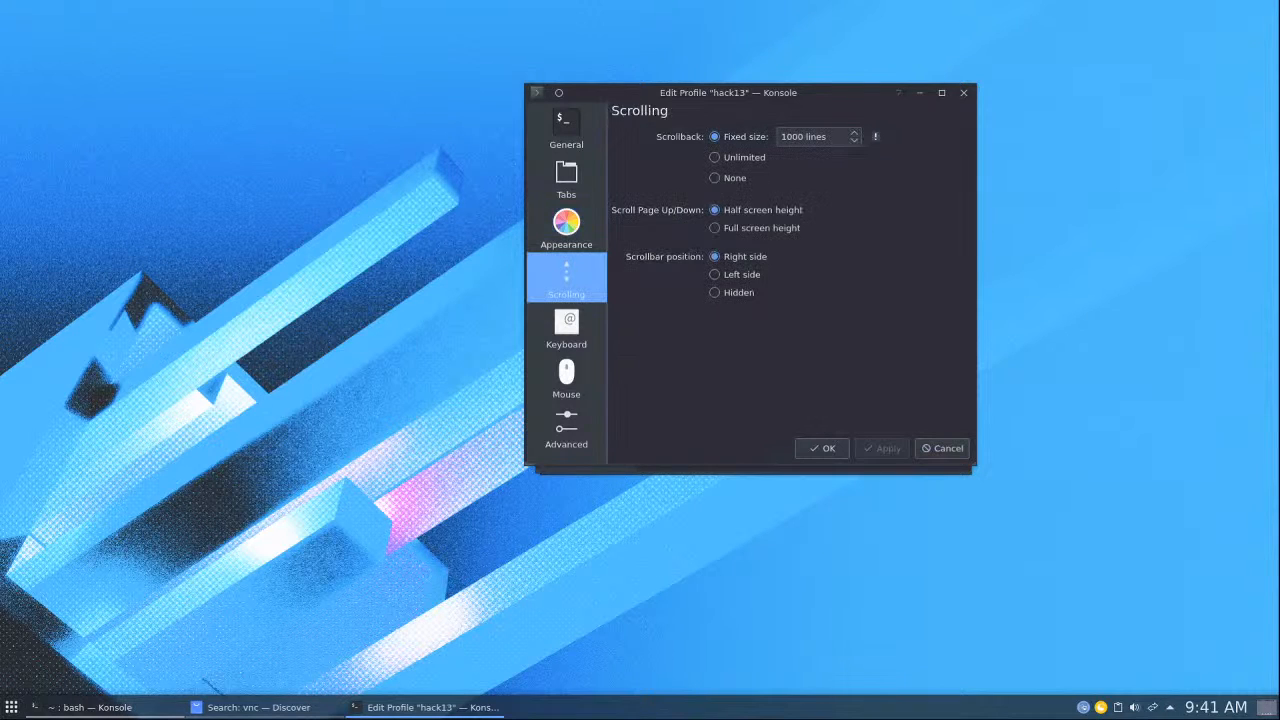
left_click_drag(690, 93, 714, 116)
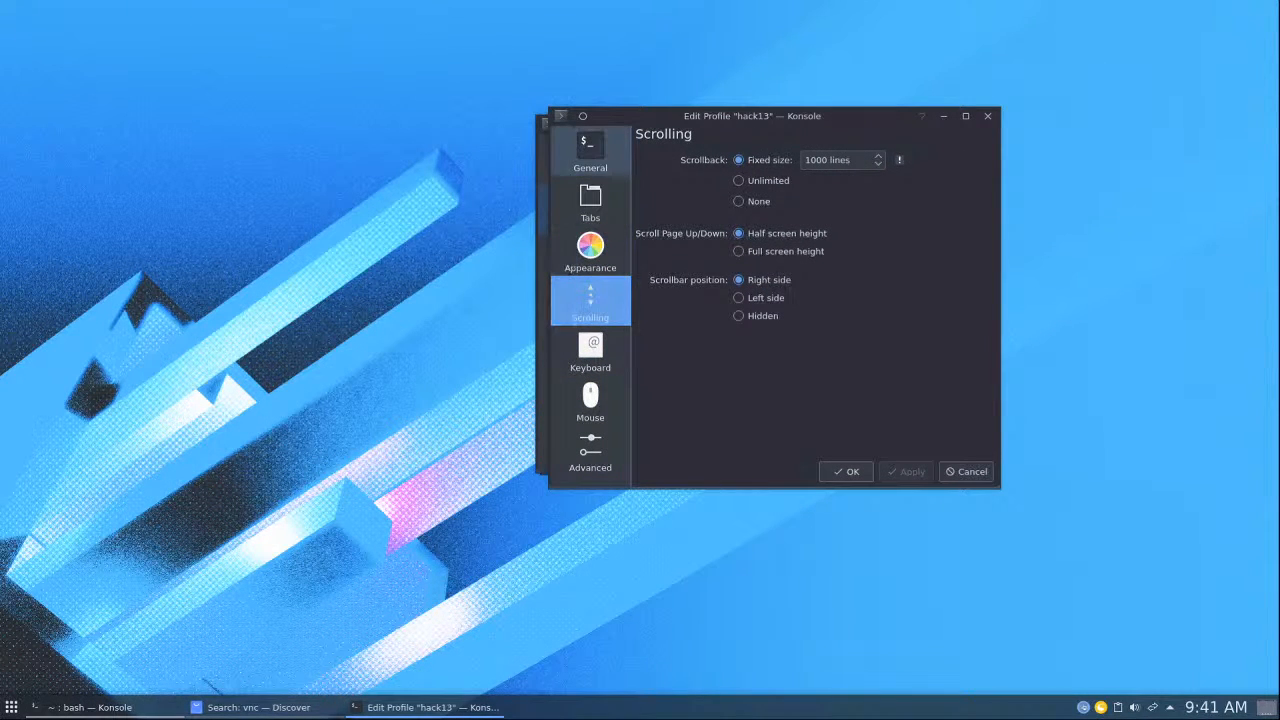
left_click(590, 155)
left_click(590, 202)
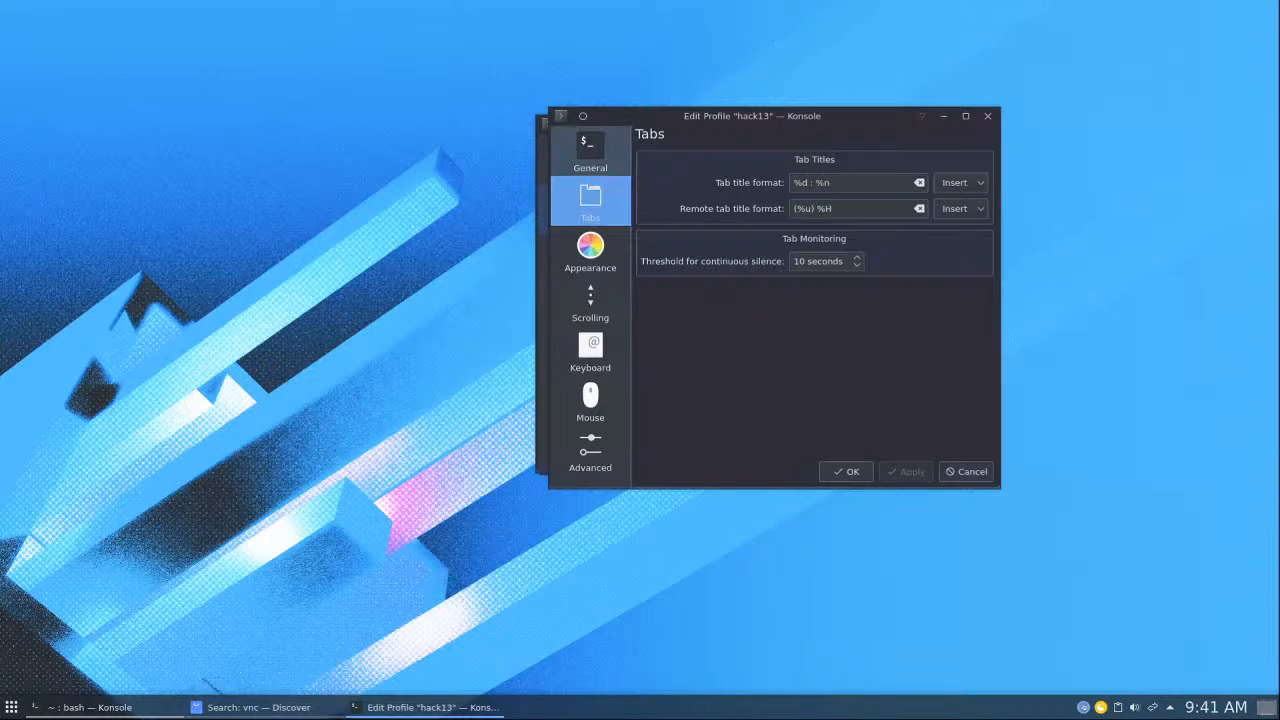
left_click(590, 155)
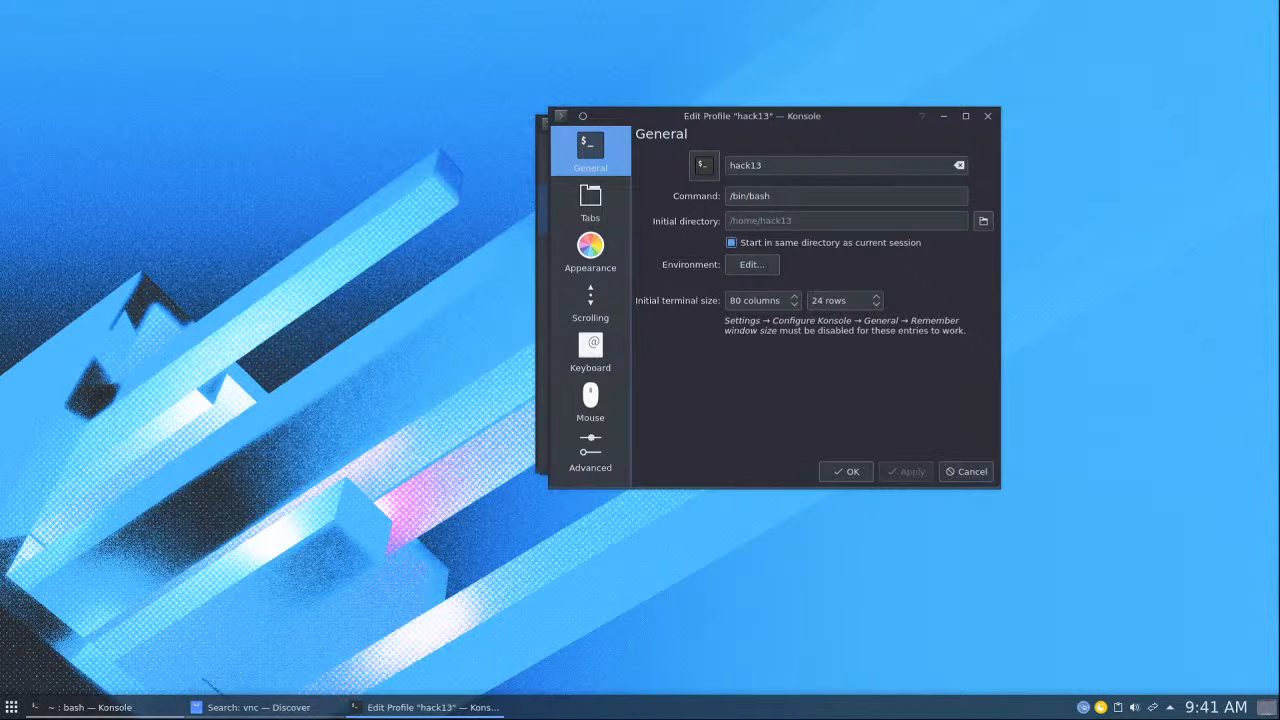
key("Return")
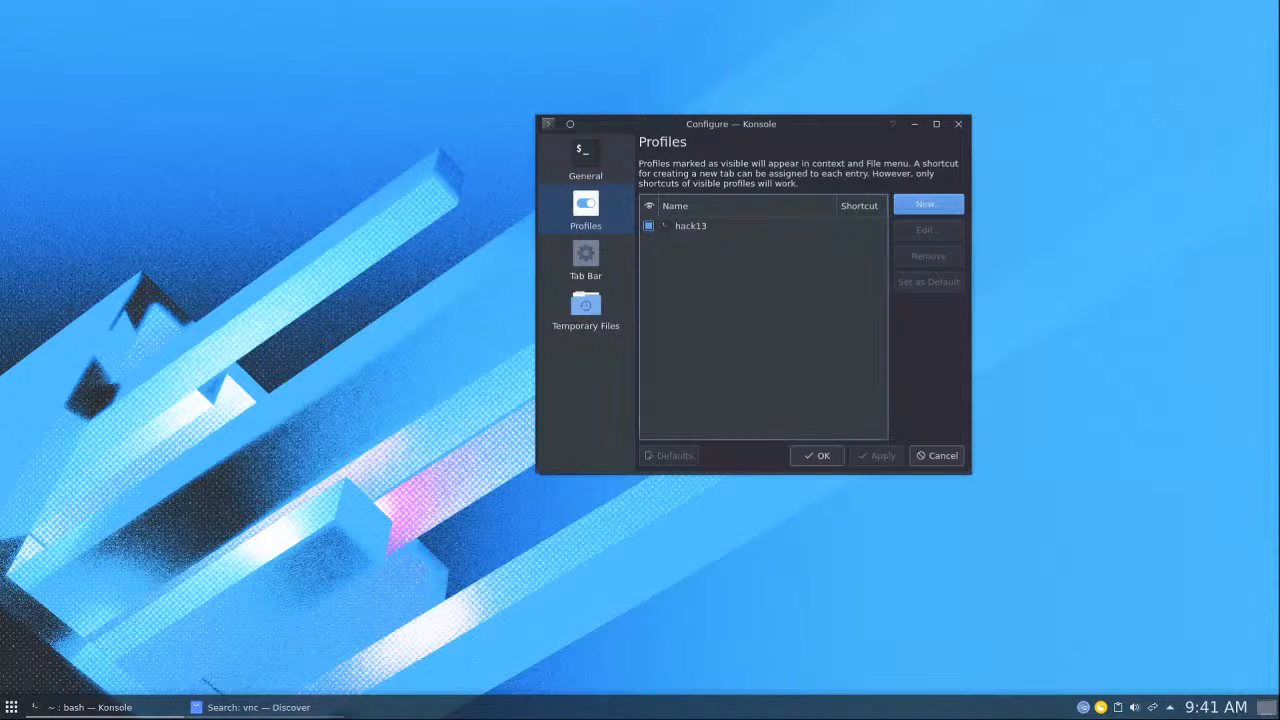
key("Escape")
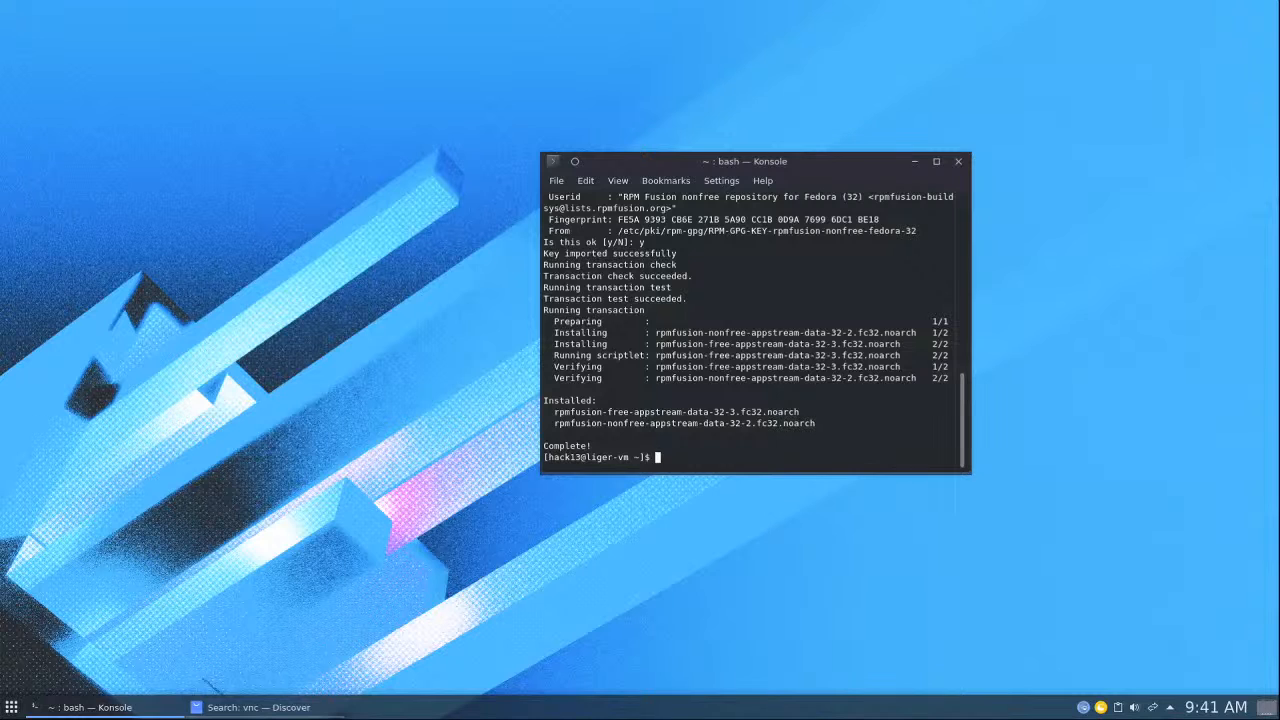
Step: Open a new Konsole tab and close the old tab showing the install output
left_click(556, 181)
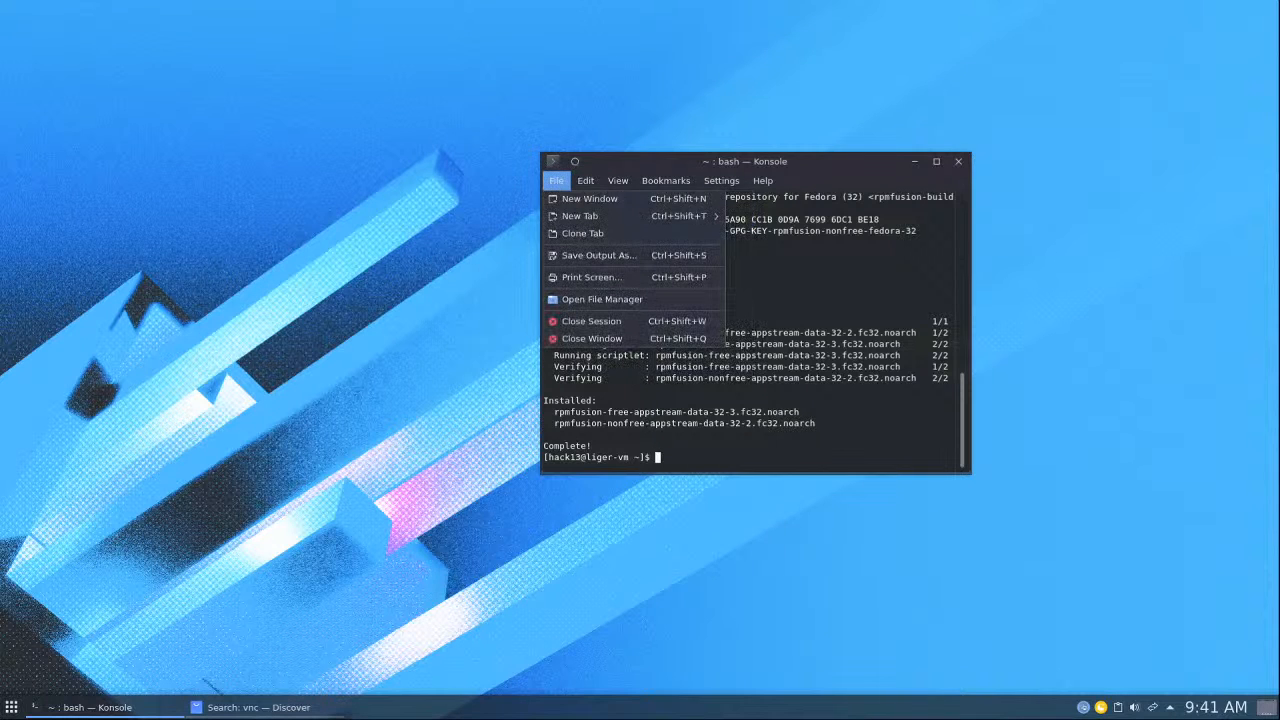
mouse_move(590, 216)
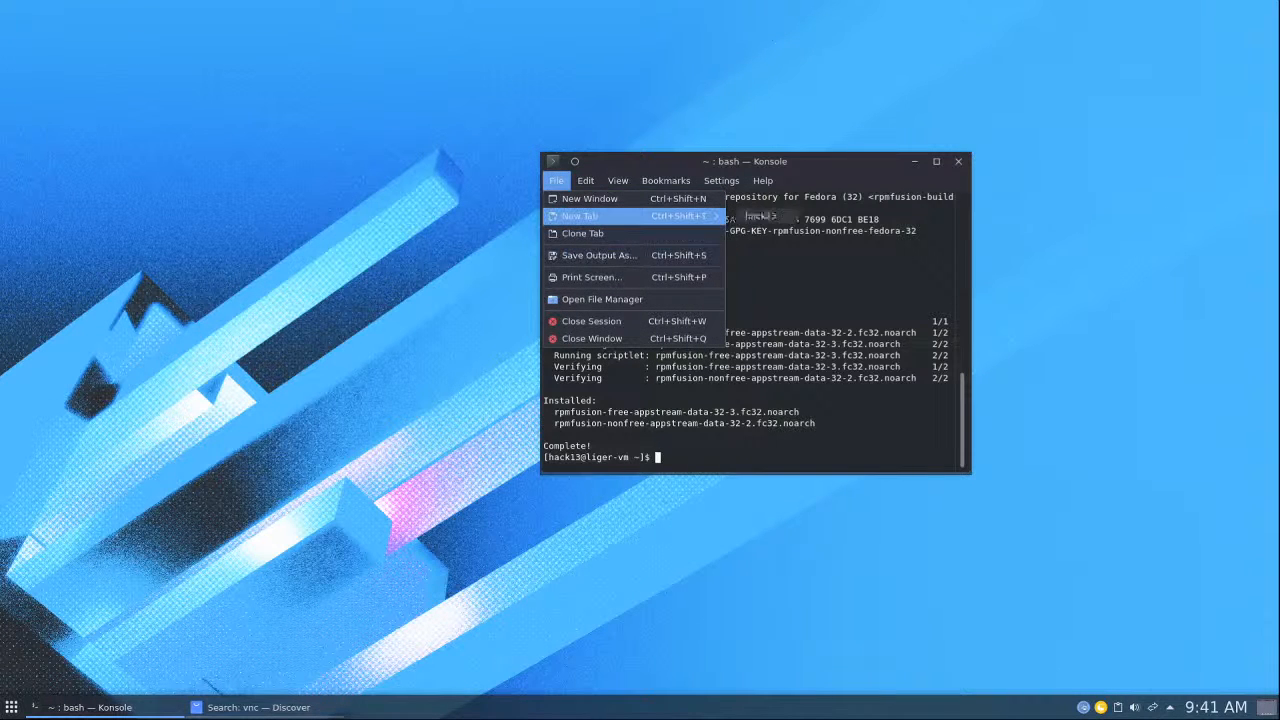
left_click(760, 216)
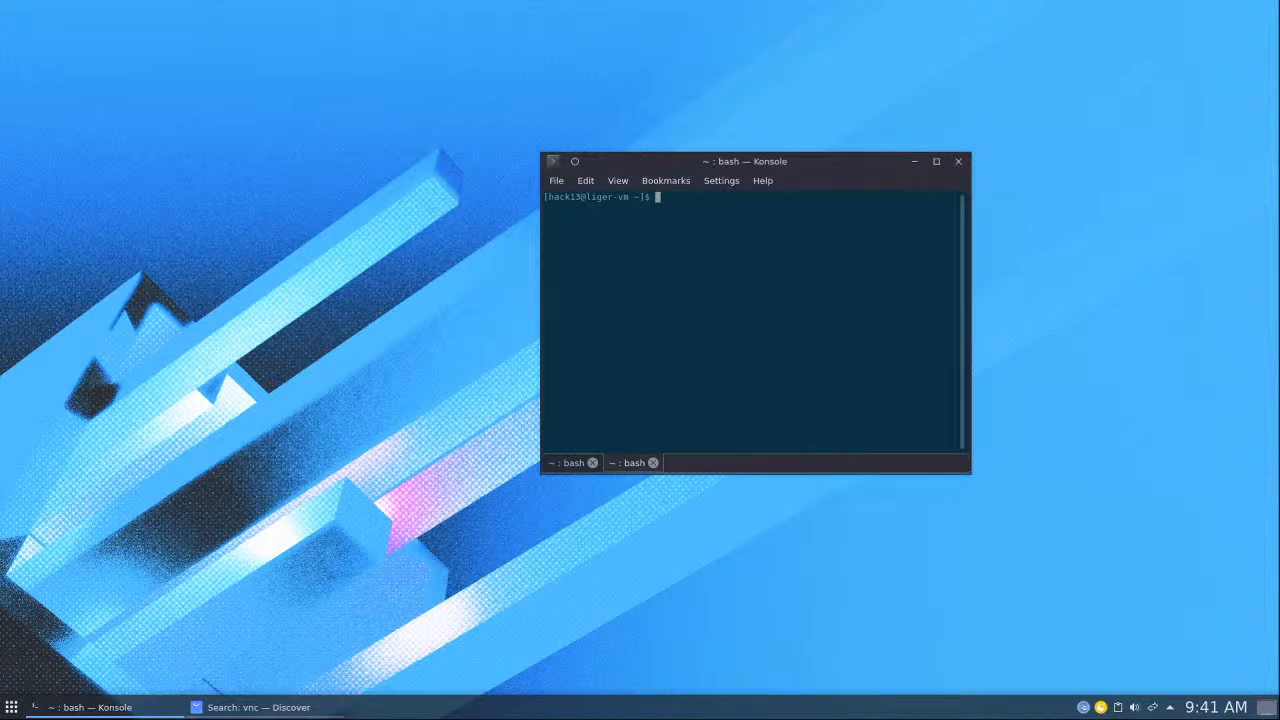
left_click(568, 463)
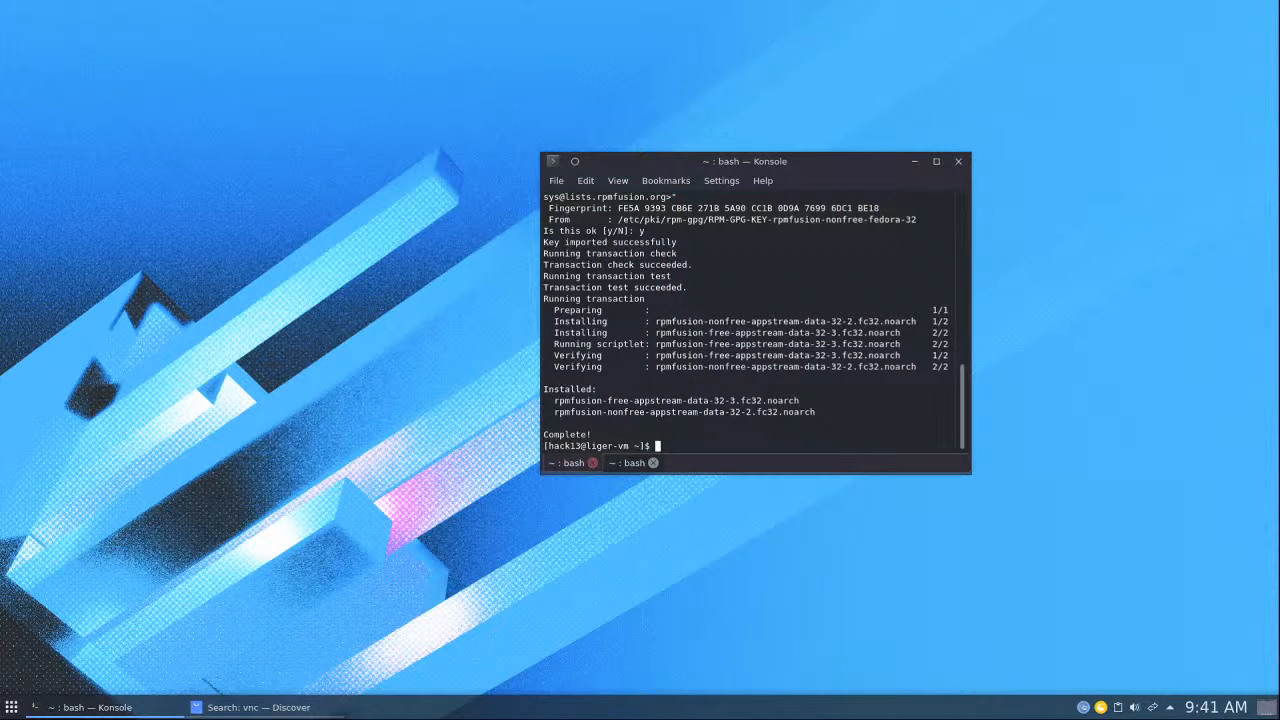
left_click(593, 463)
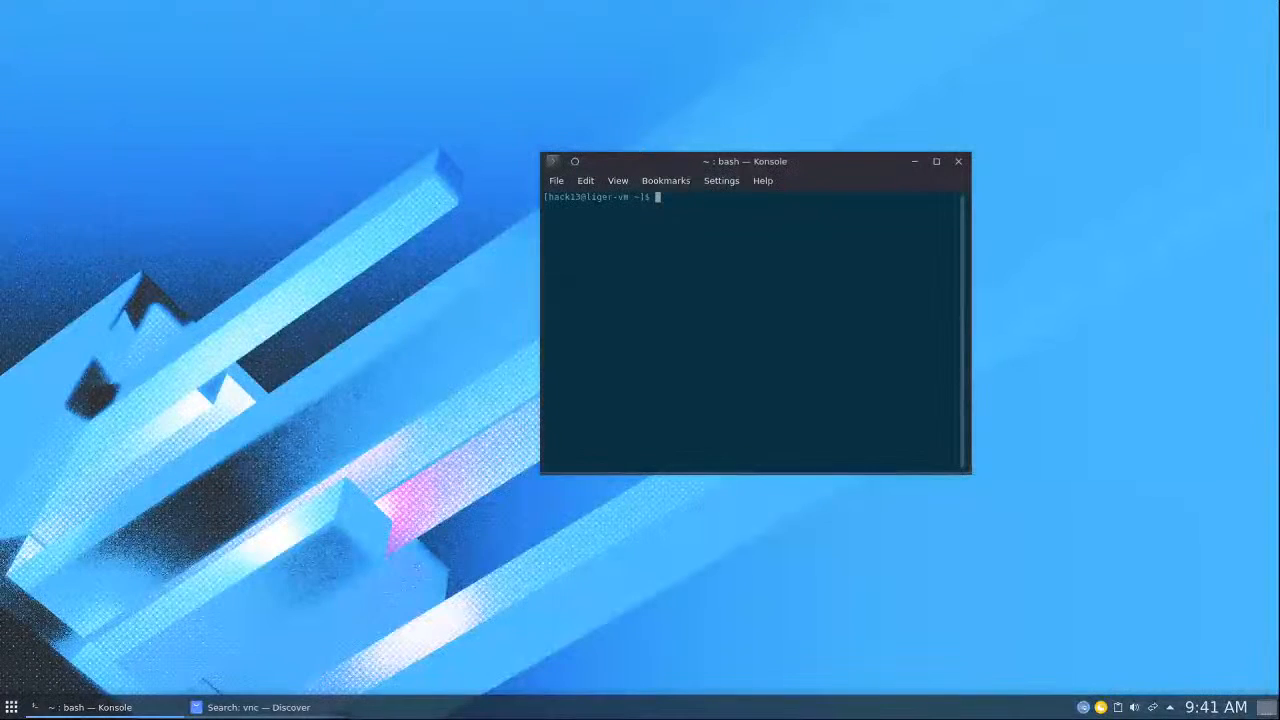
Step: Run 'ping -c 5 naga-system.lan' and stop it with Ctrl+C after unreachable replies
type("ping")
type(" -c ")
type("5 ")
type("19")
key("BackSpace")
key("BackSpace")
type("naga-")
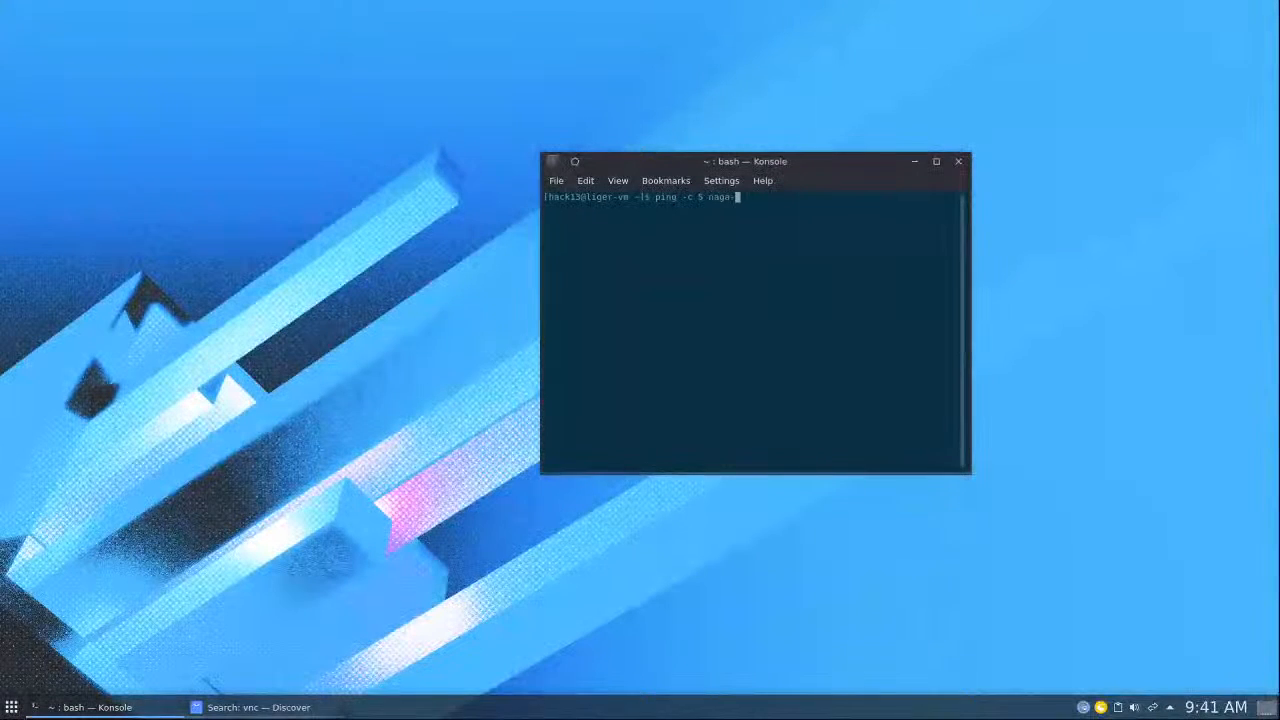
type("system.la")
type("n")
key("Return")
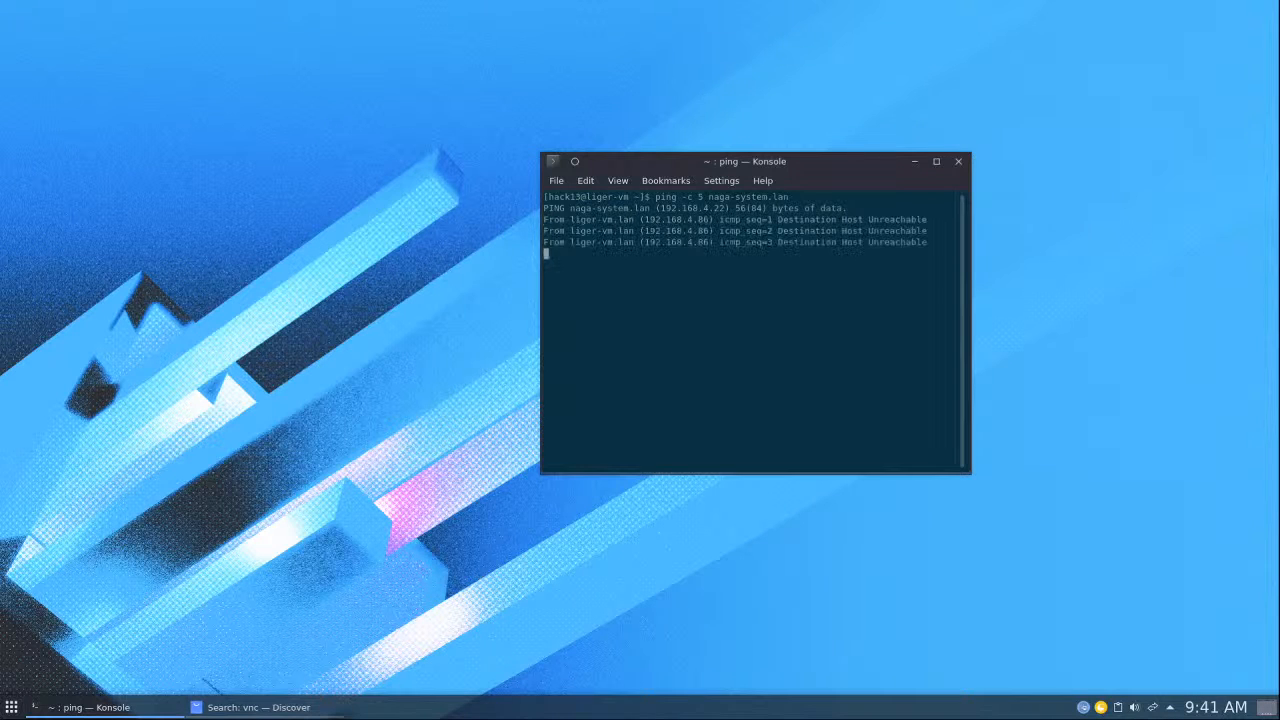
key("ctrl+c")
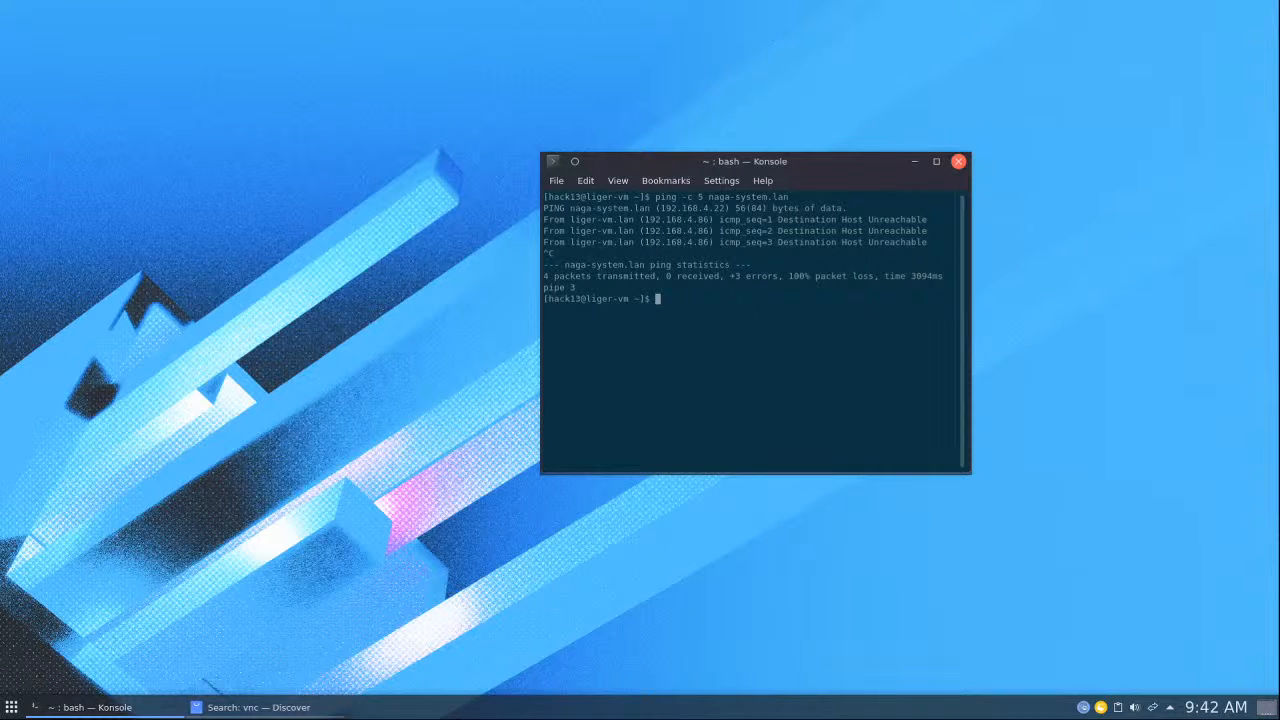
Step: Close the Konsole window without changing any settings
left_click(586, 181)
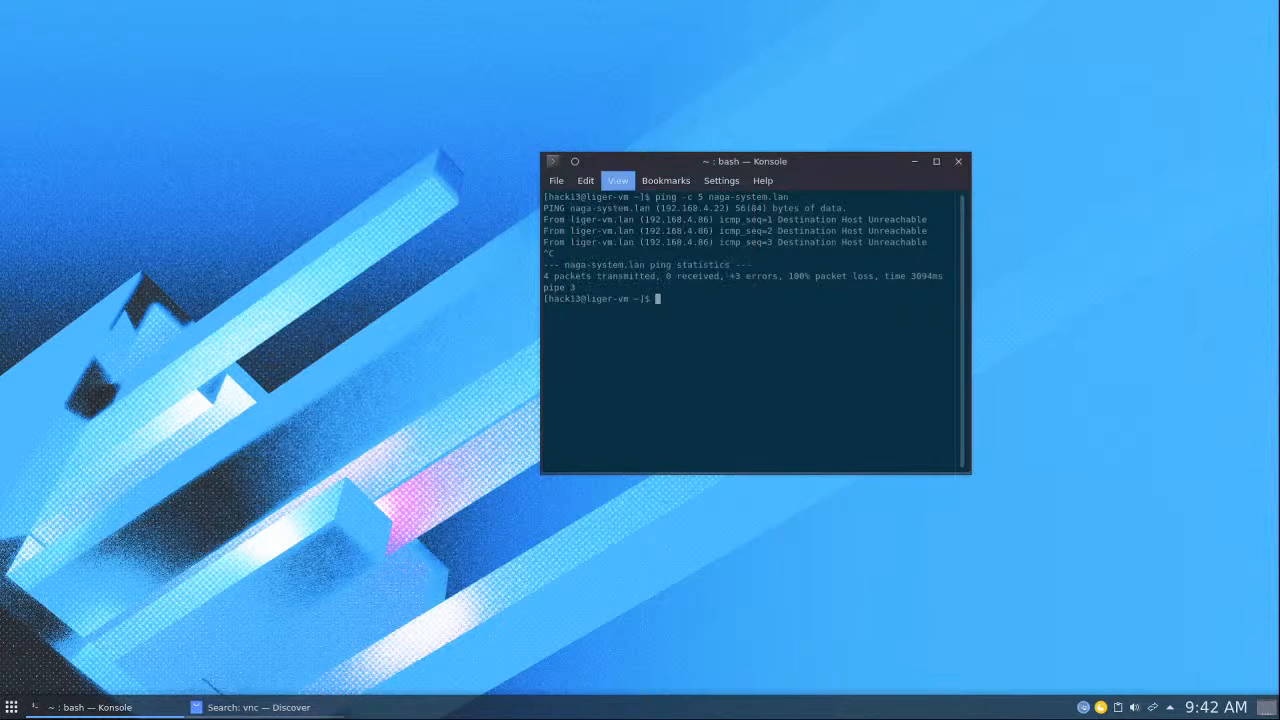
mouse_move(721, 181)
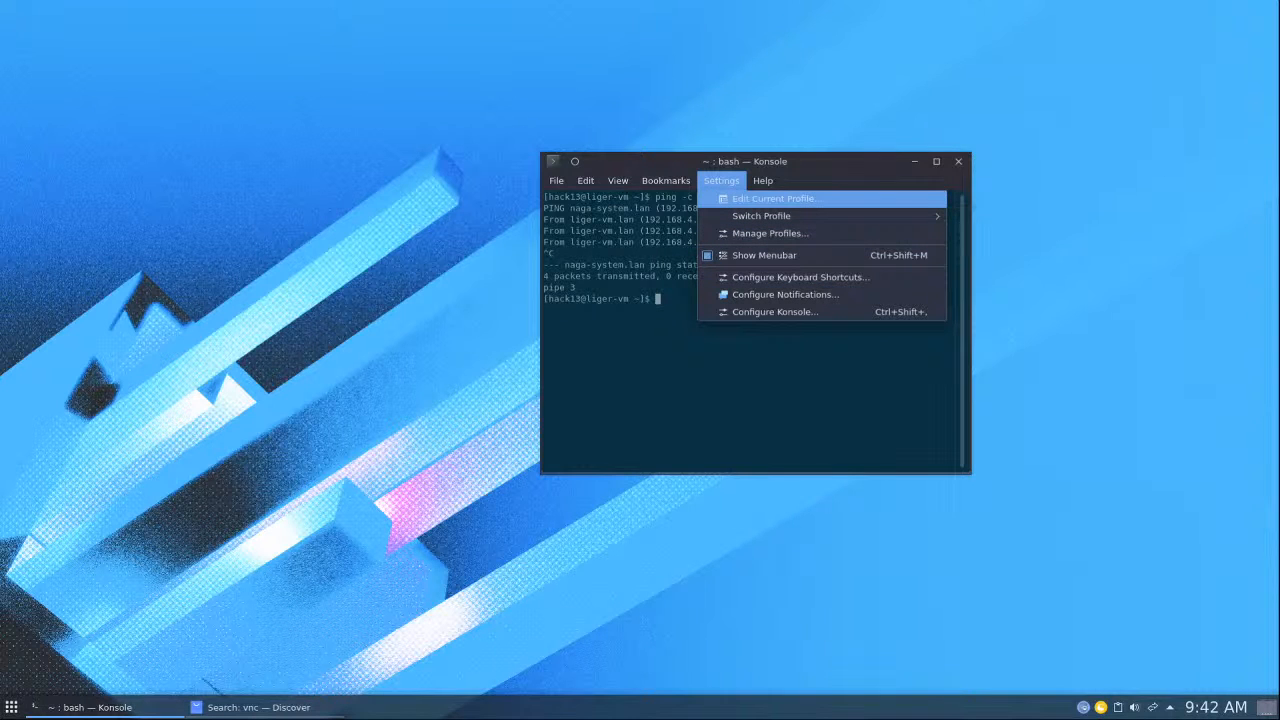
left_click(958, 161)
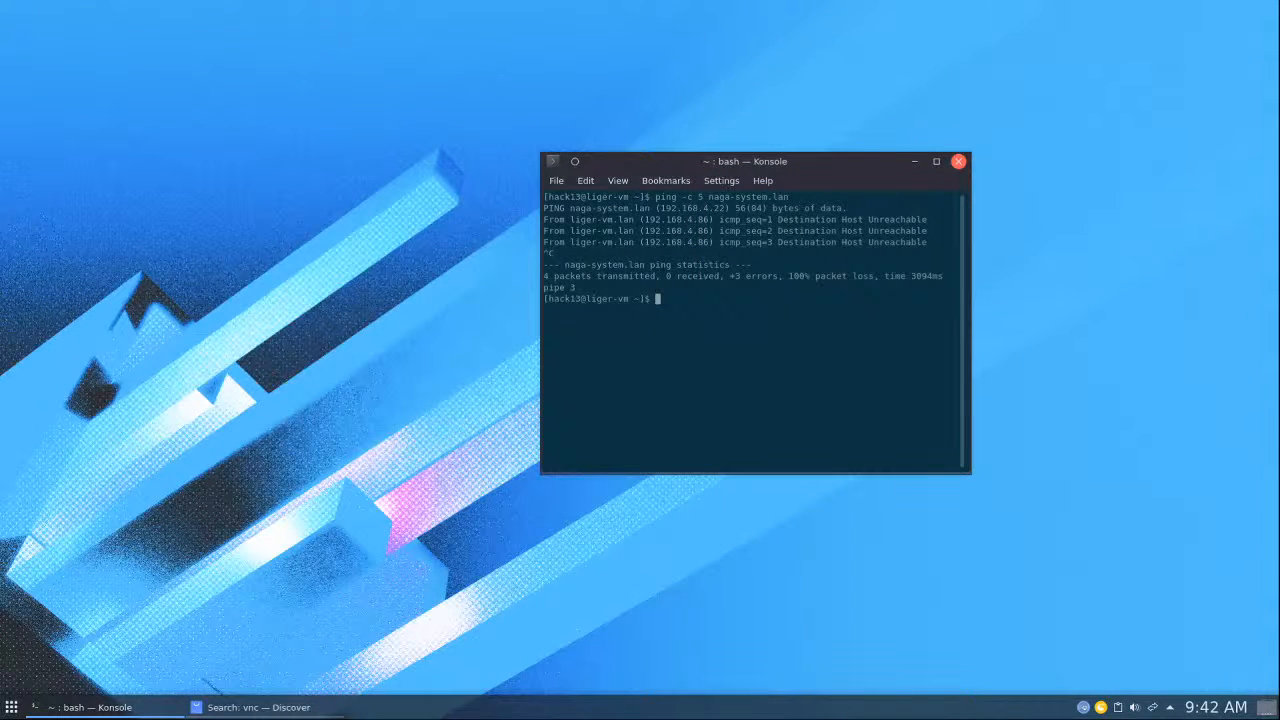
left_click_drag(850, 161, 902, 148)
left_click(1010, 148)
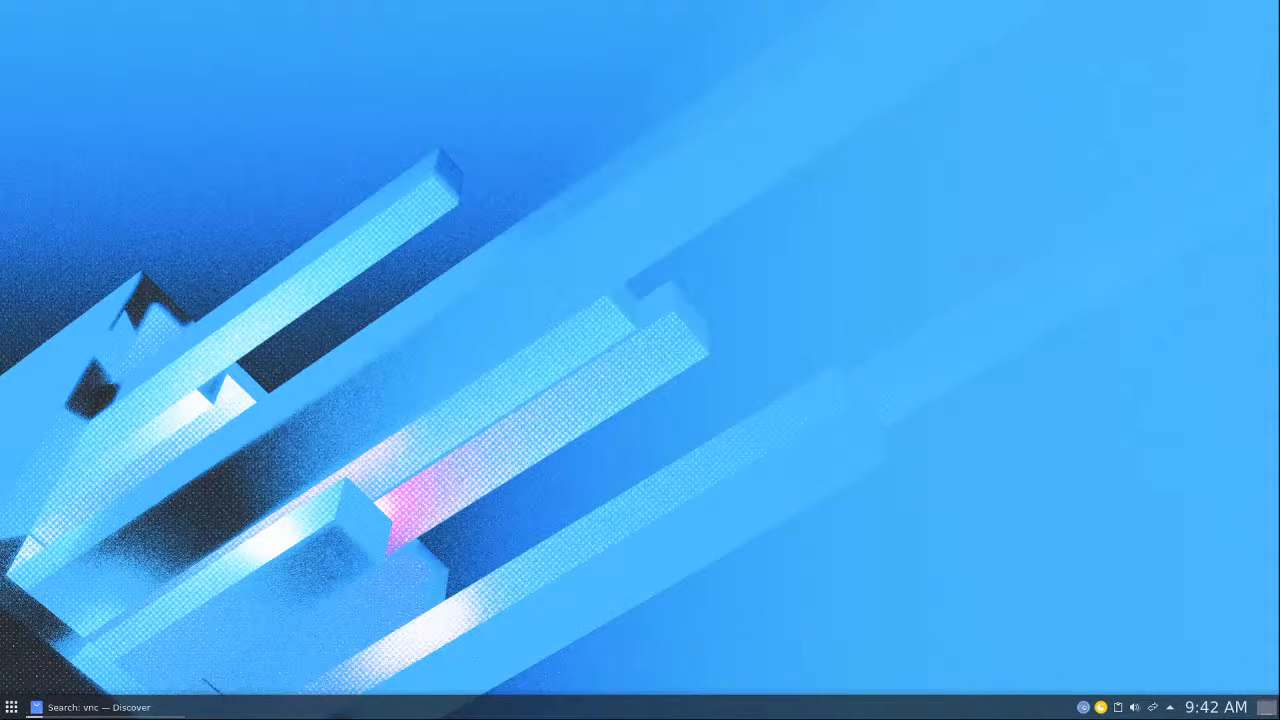
Step: Restore and close the minimised Discover window, then open and dismiss the system tray popup
left_click(98, 707)
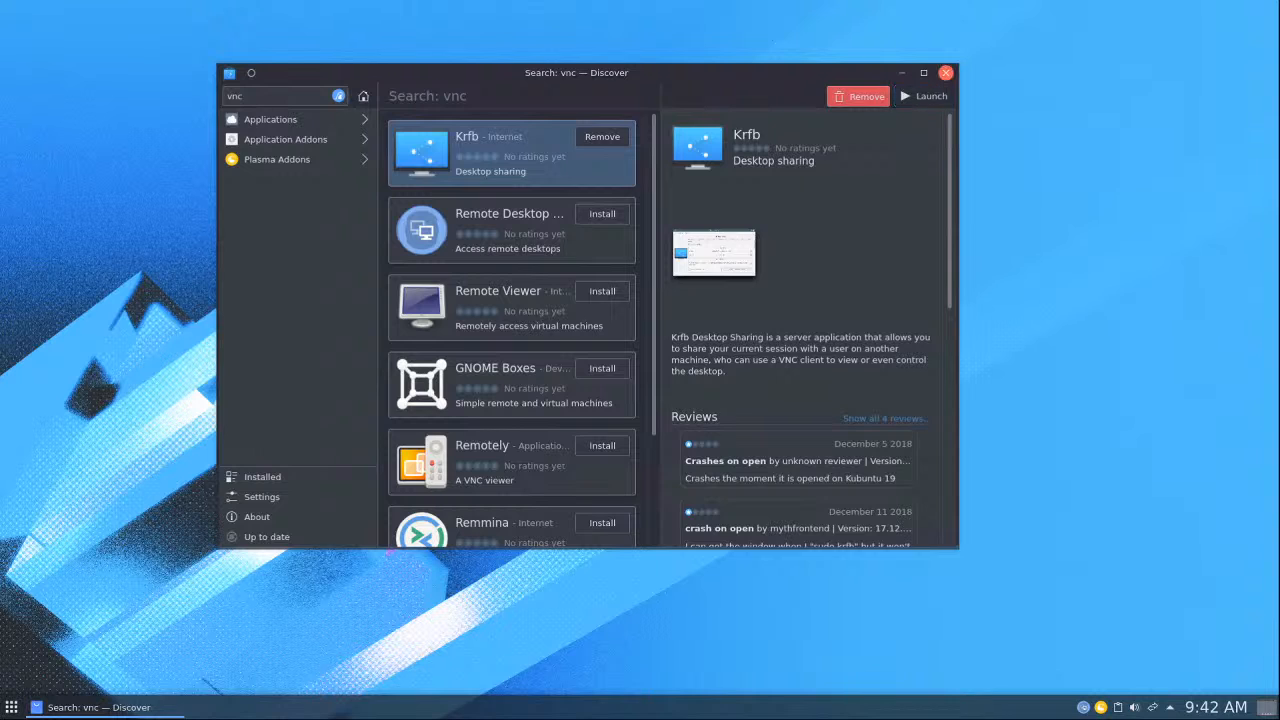
left_click(945, 72)
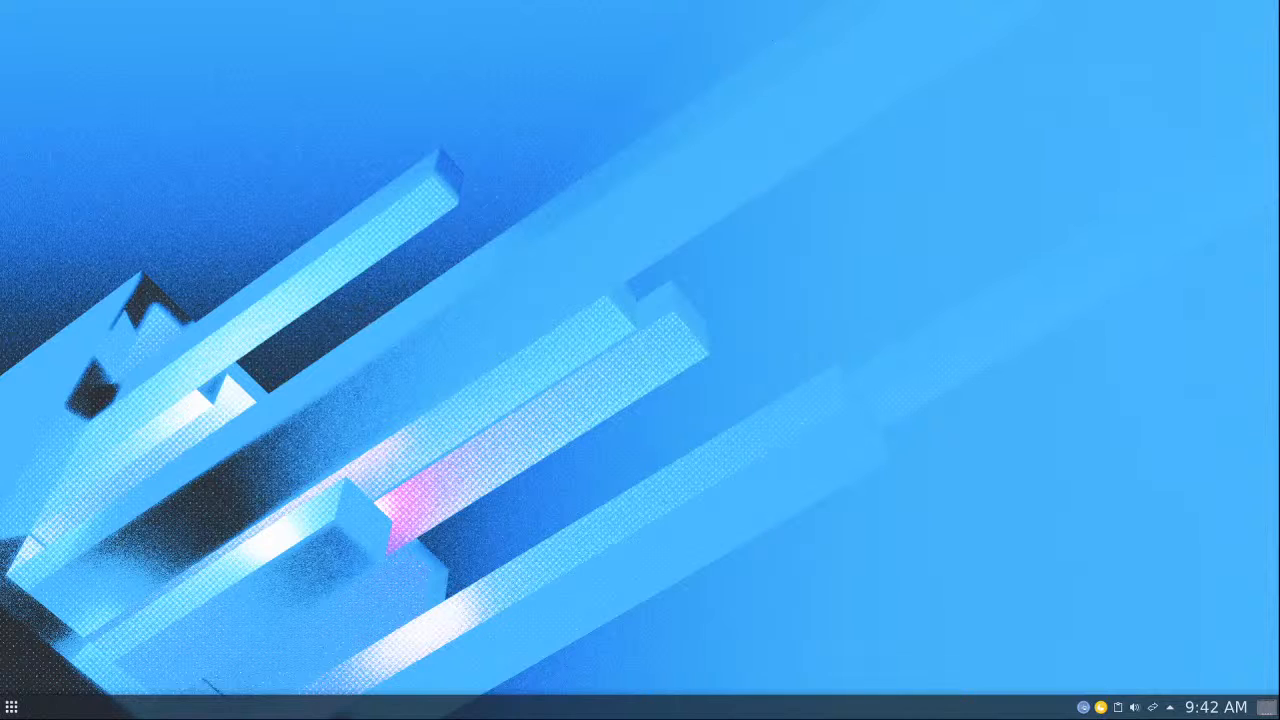
left_click(1170, 707)
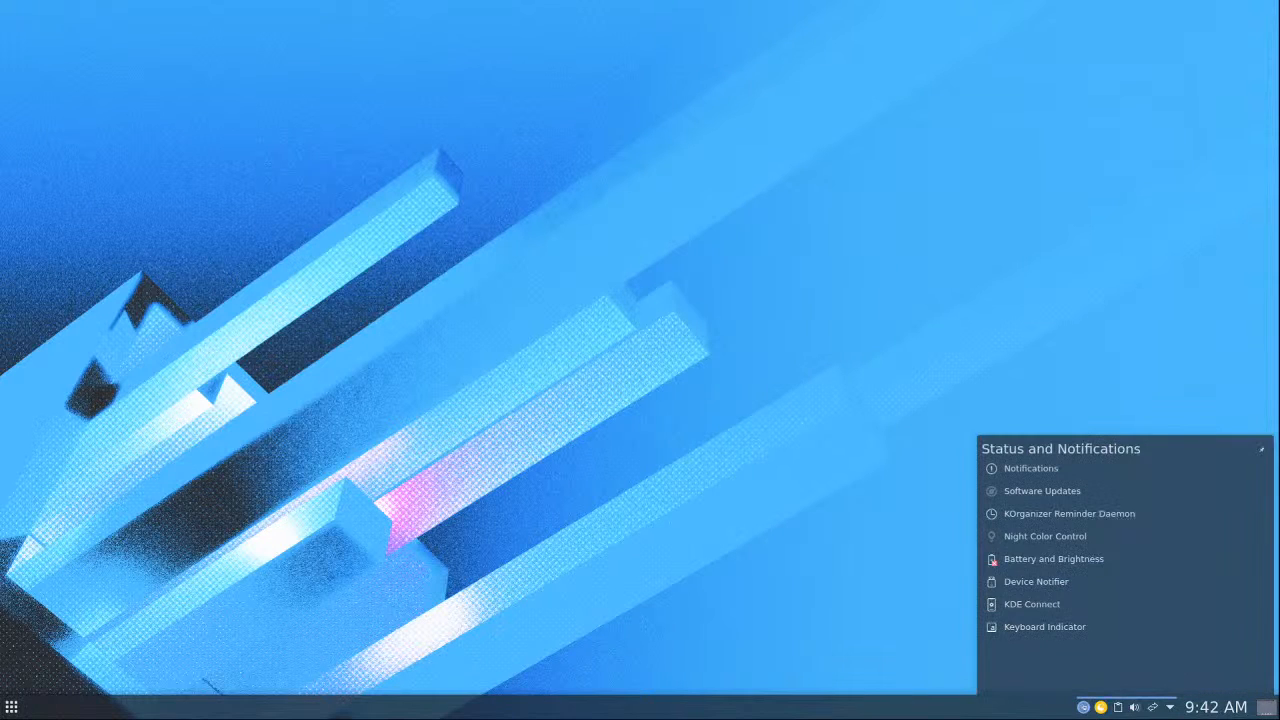
left_click(1170, 707)
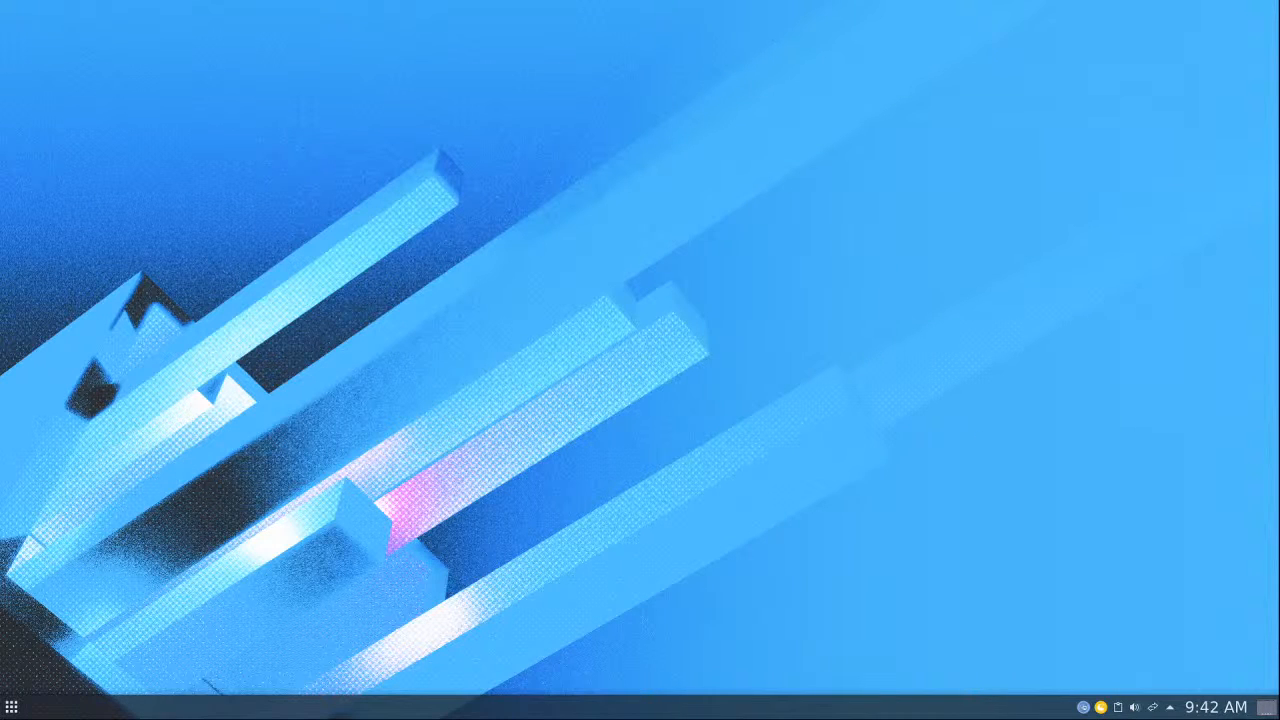